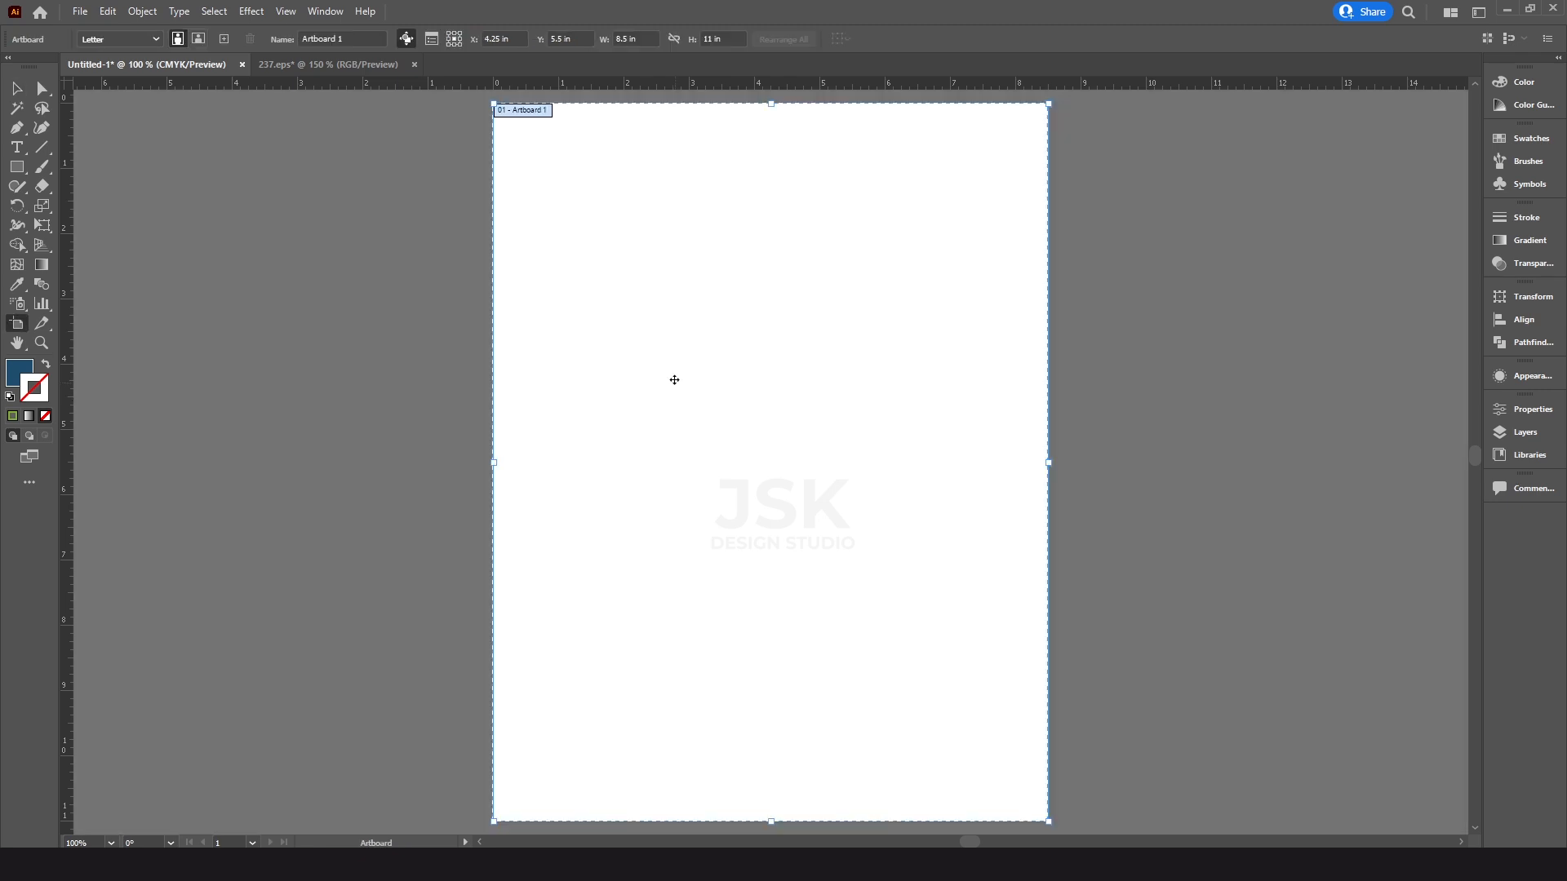
Check the artboard's dimensions and leave artboard editing
double_click(621, 39)
key(Tab)
key(Escape)
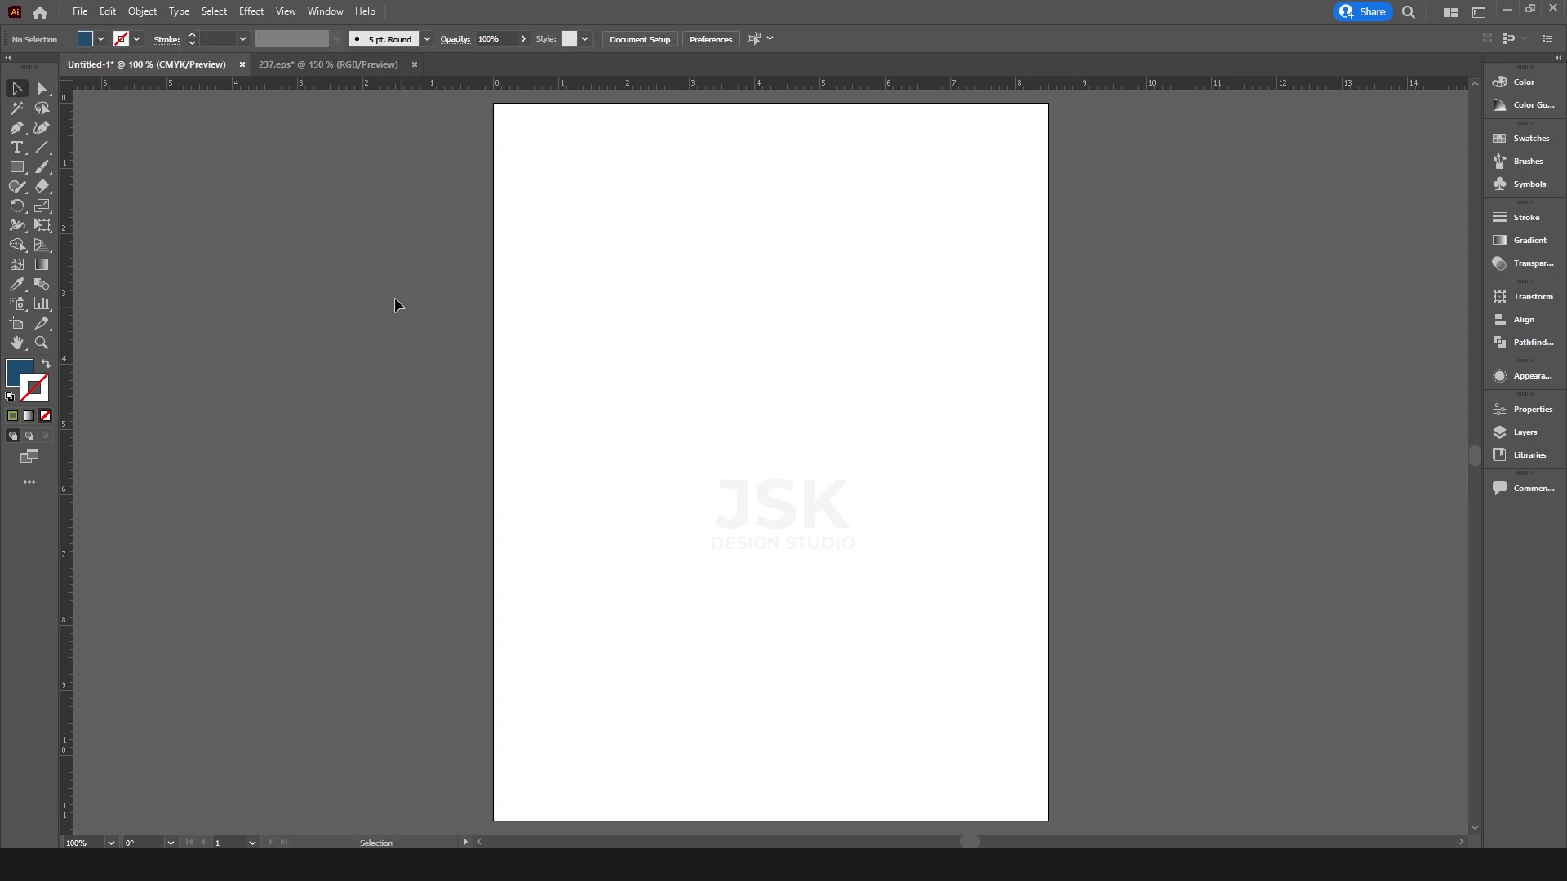
Create a dark blue rectangle 8.5 in wide and 11 in high for the flyer's background
key(ctrl+minus)
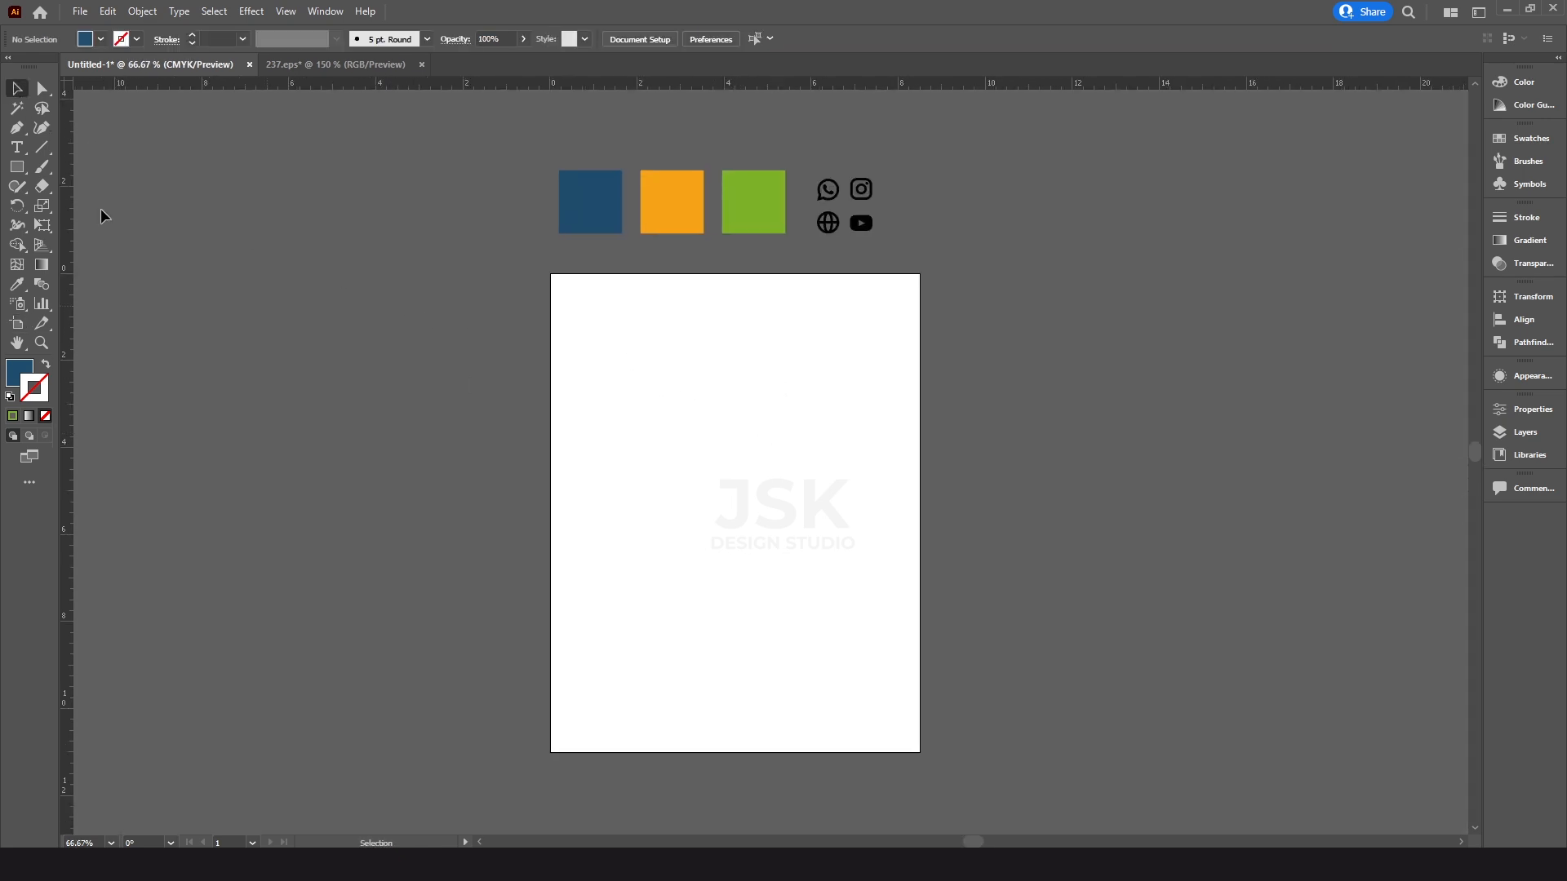
click(14, 171)
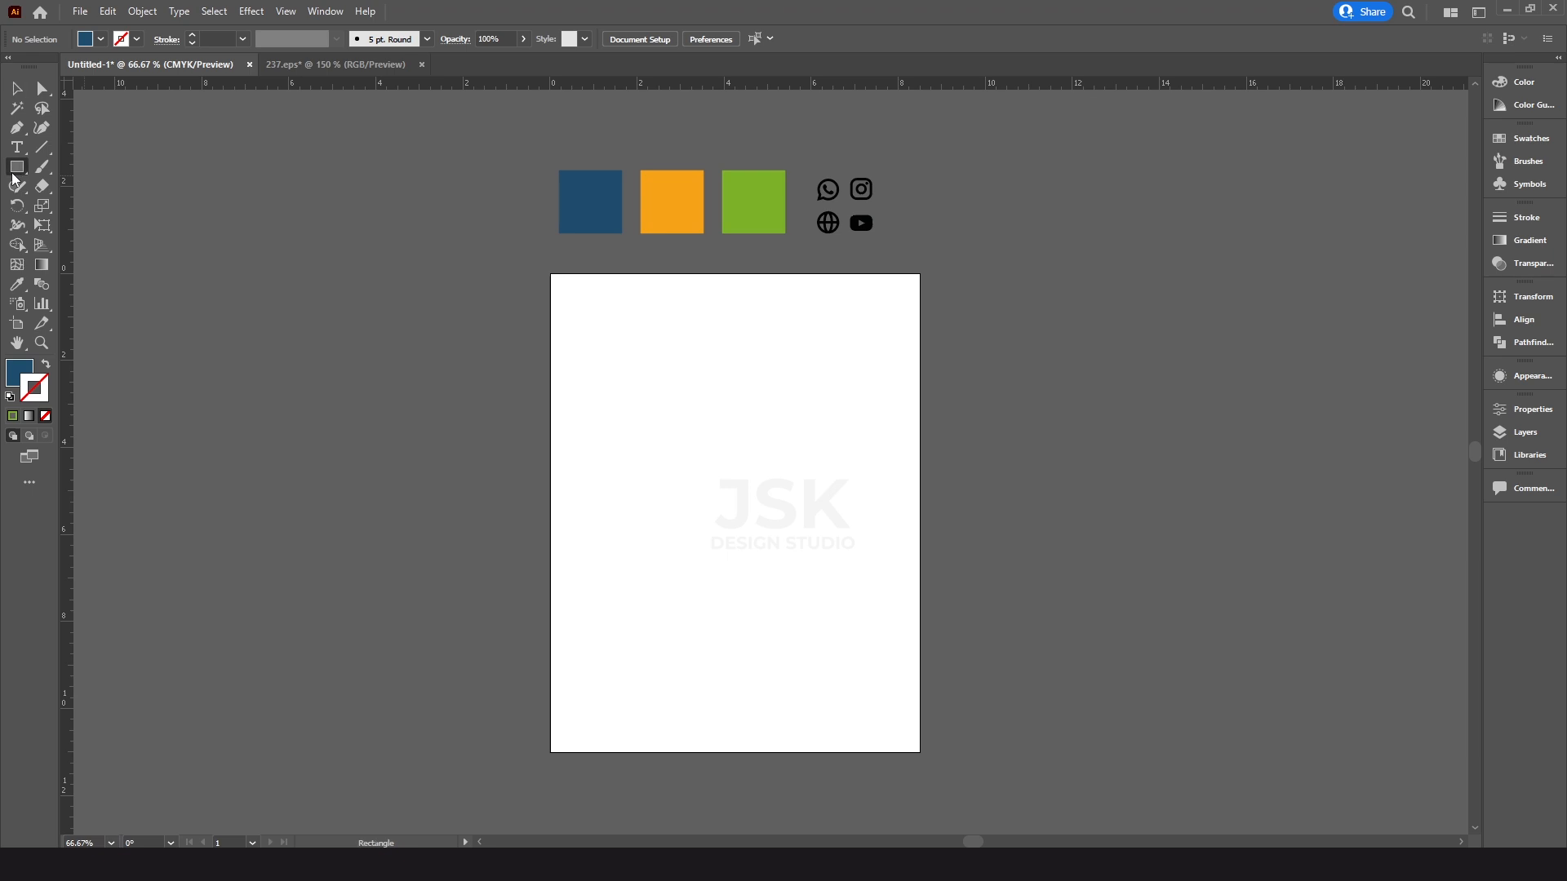
click(654, 419)
text(8.5)
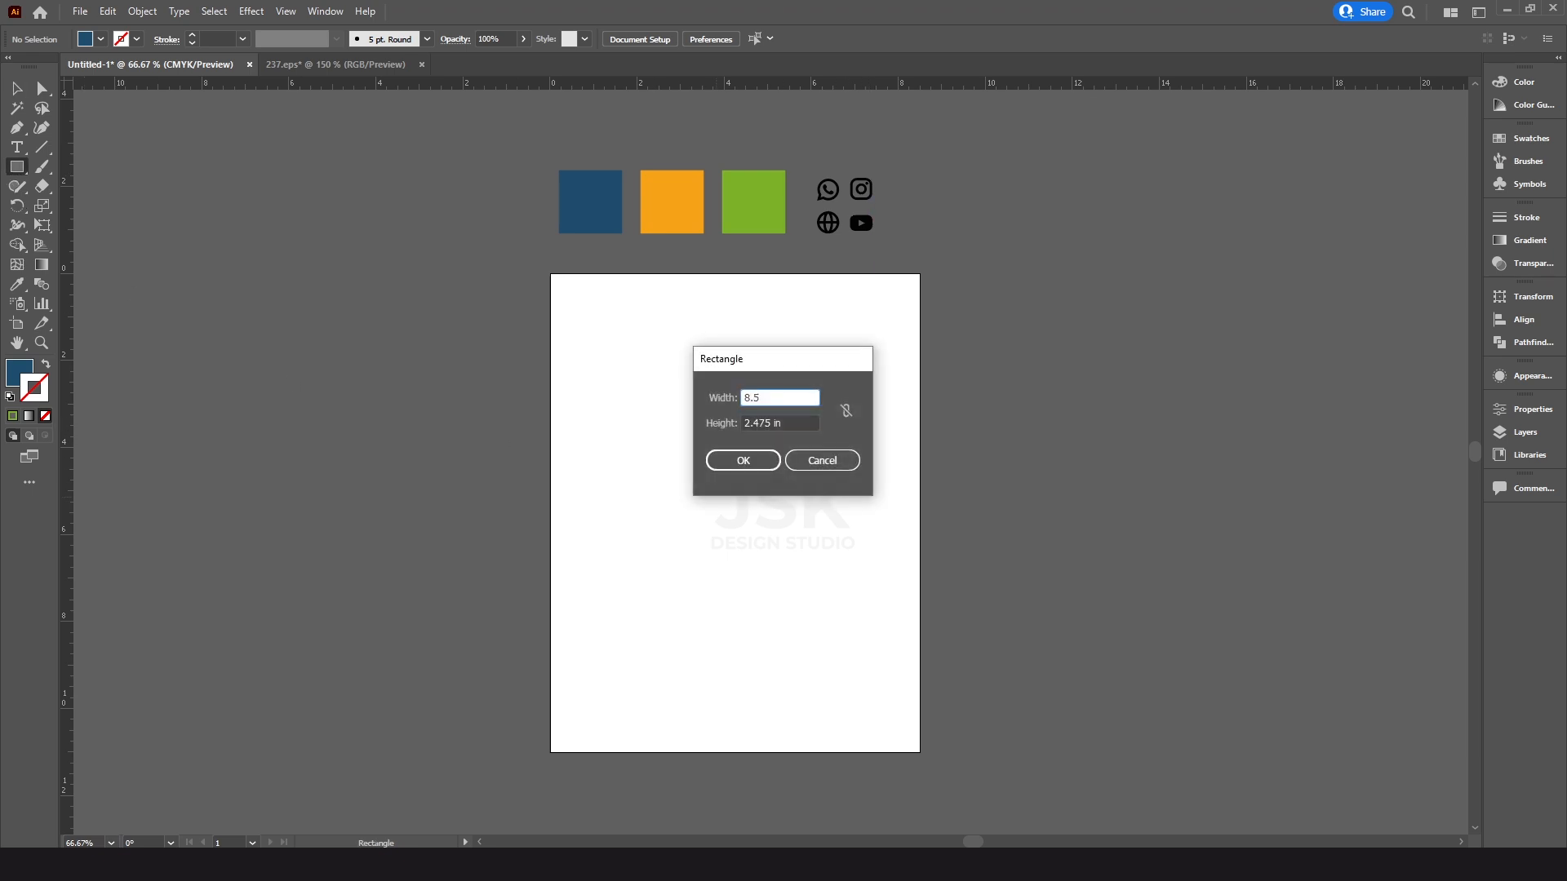
key(Tab)
text(11)
click(738, 462)
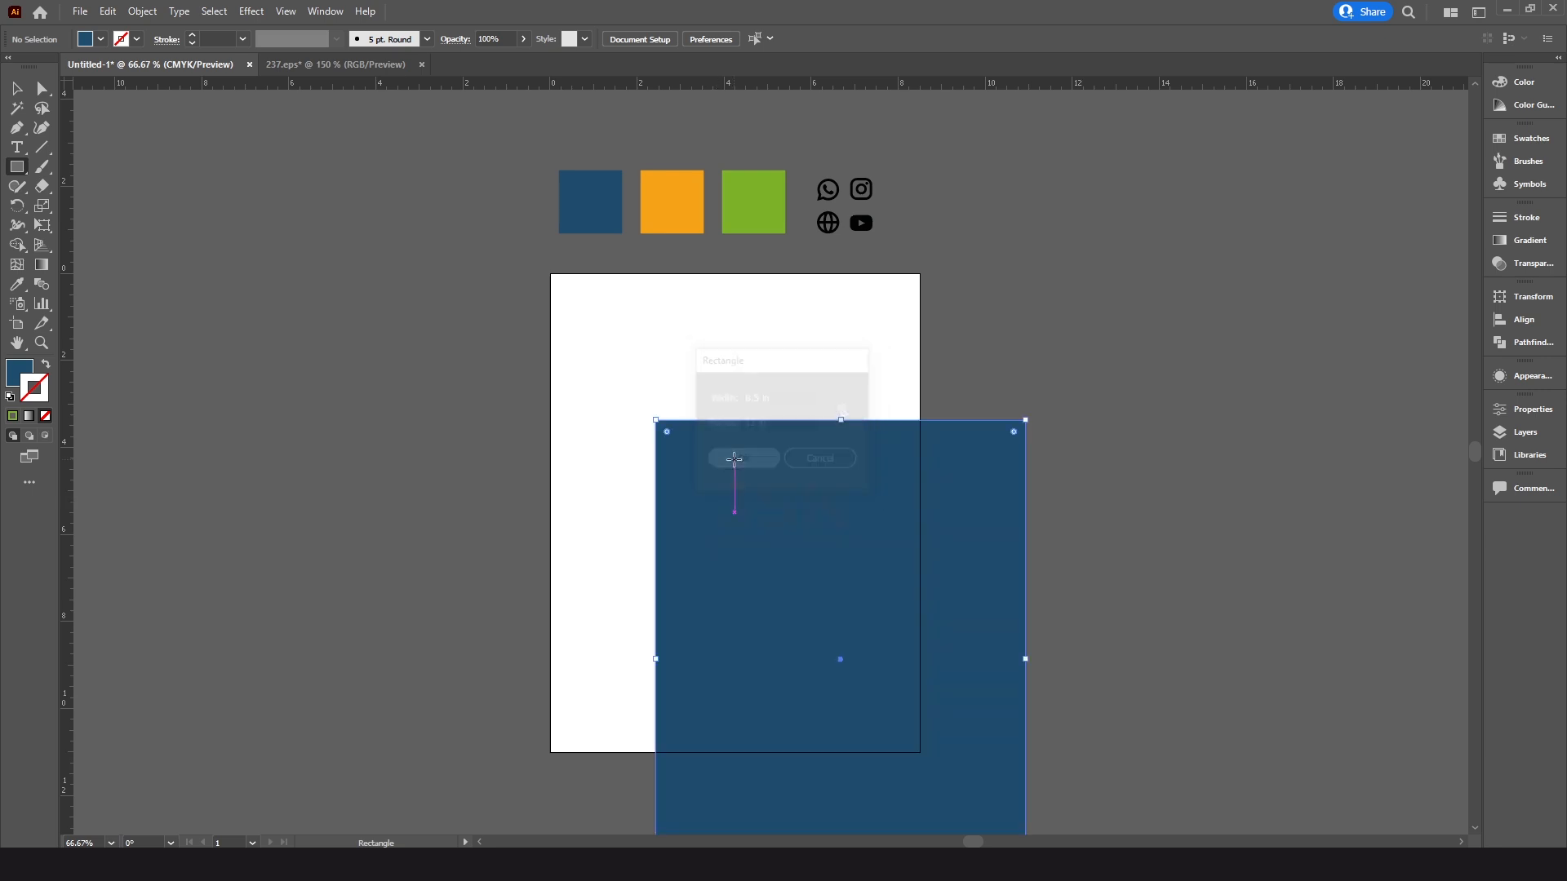
Center the blue rectangle horizontally and vertically on the artboard
key(v)
click(699, 38)
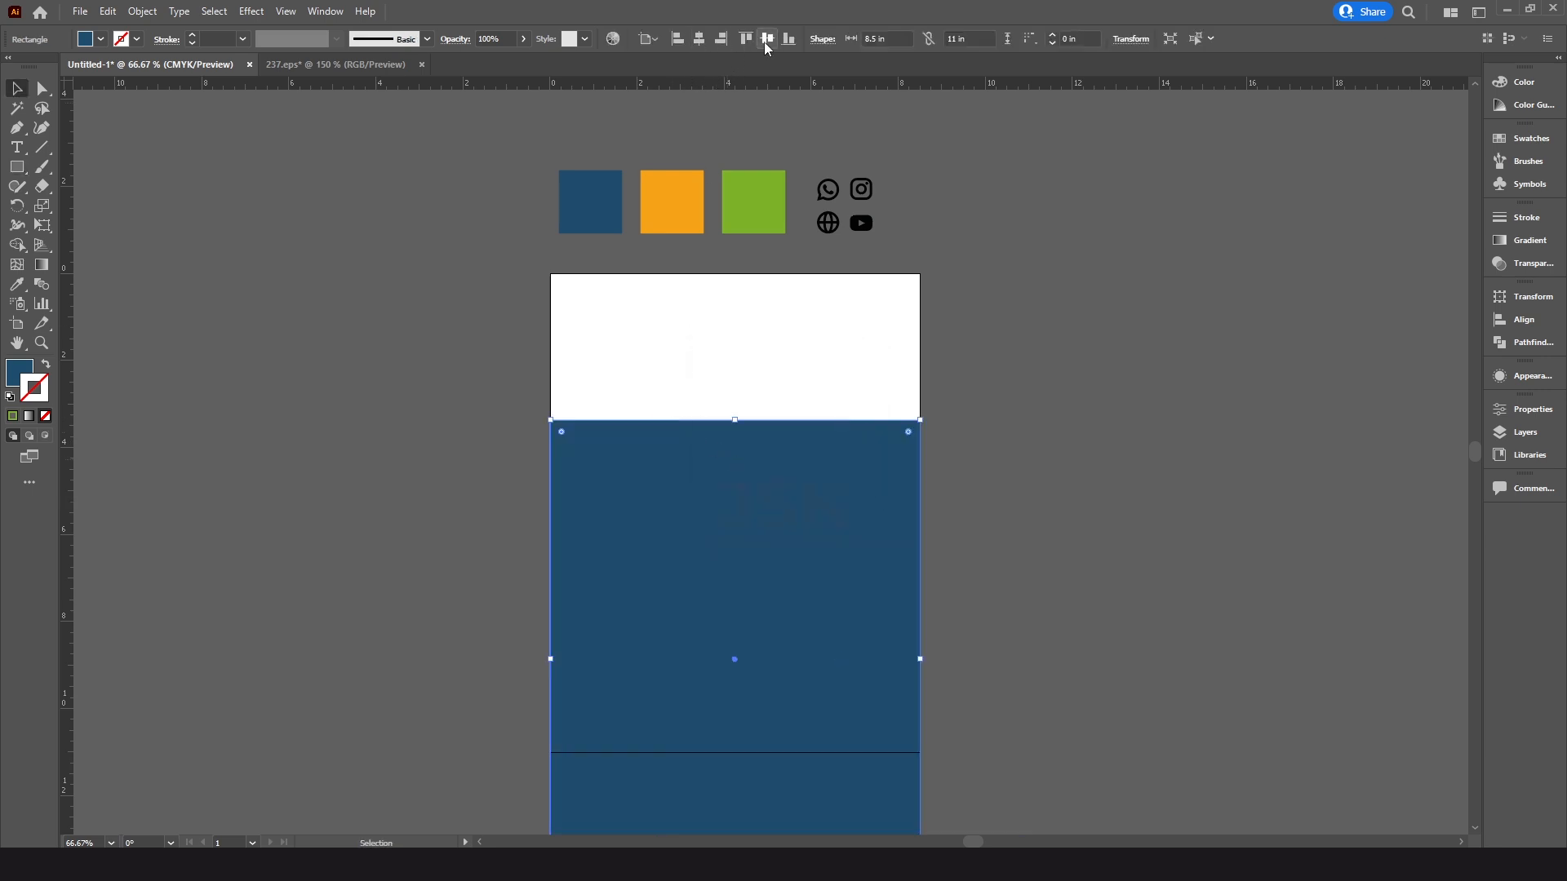
click(767, 39)
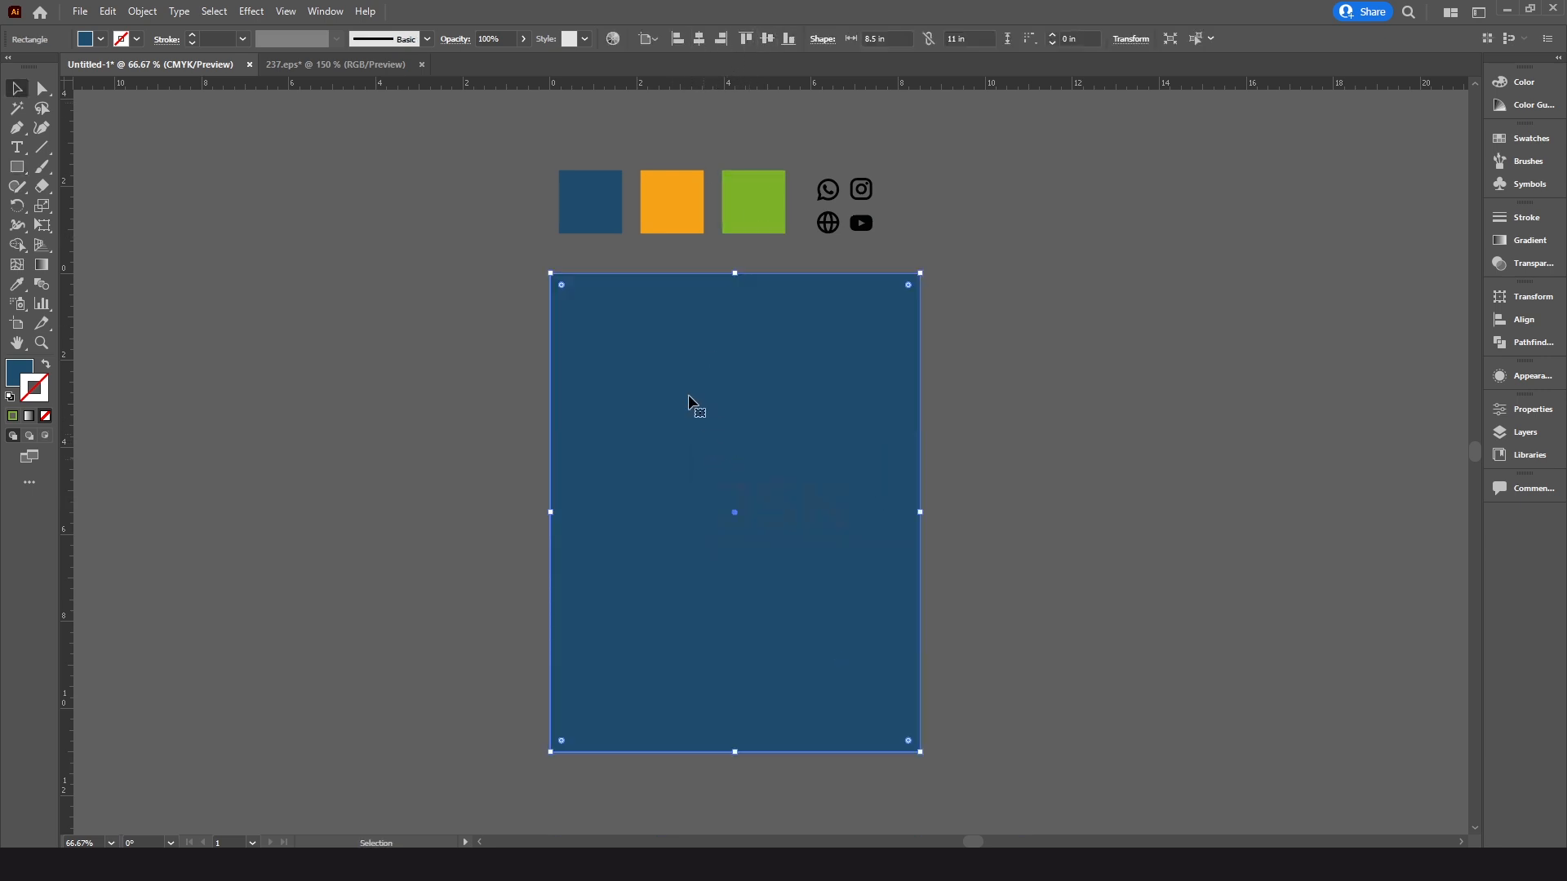
key(i)
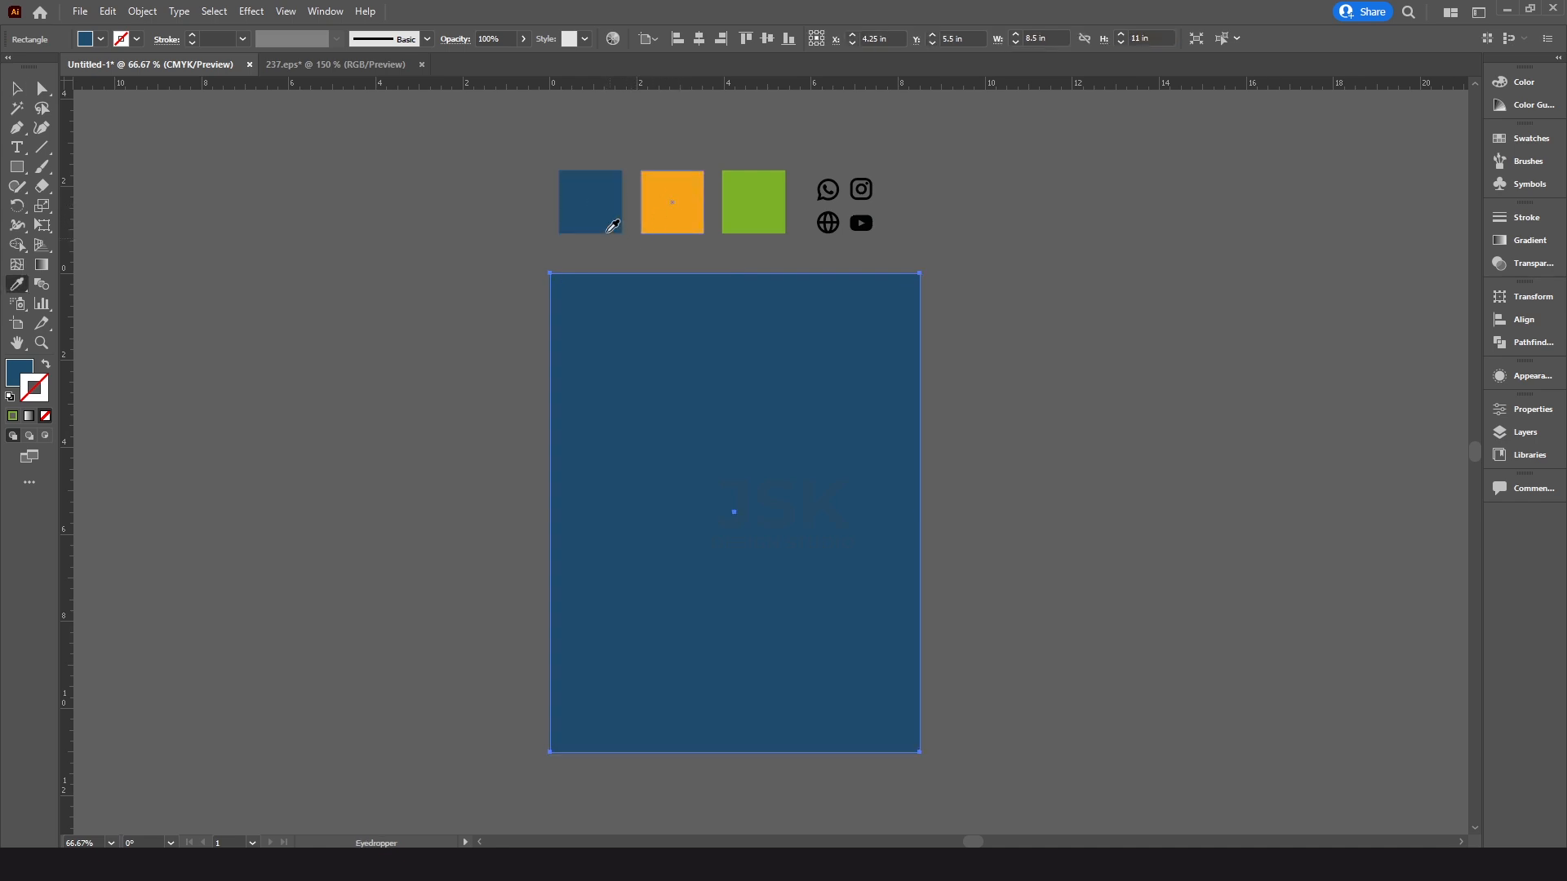
key(v)
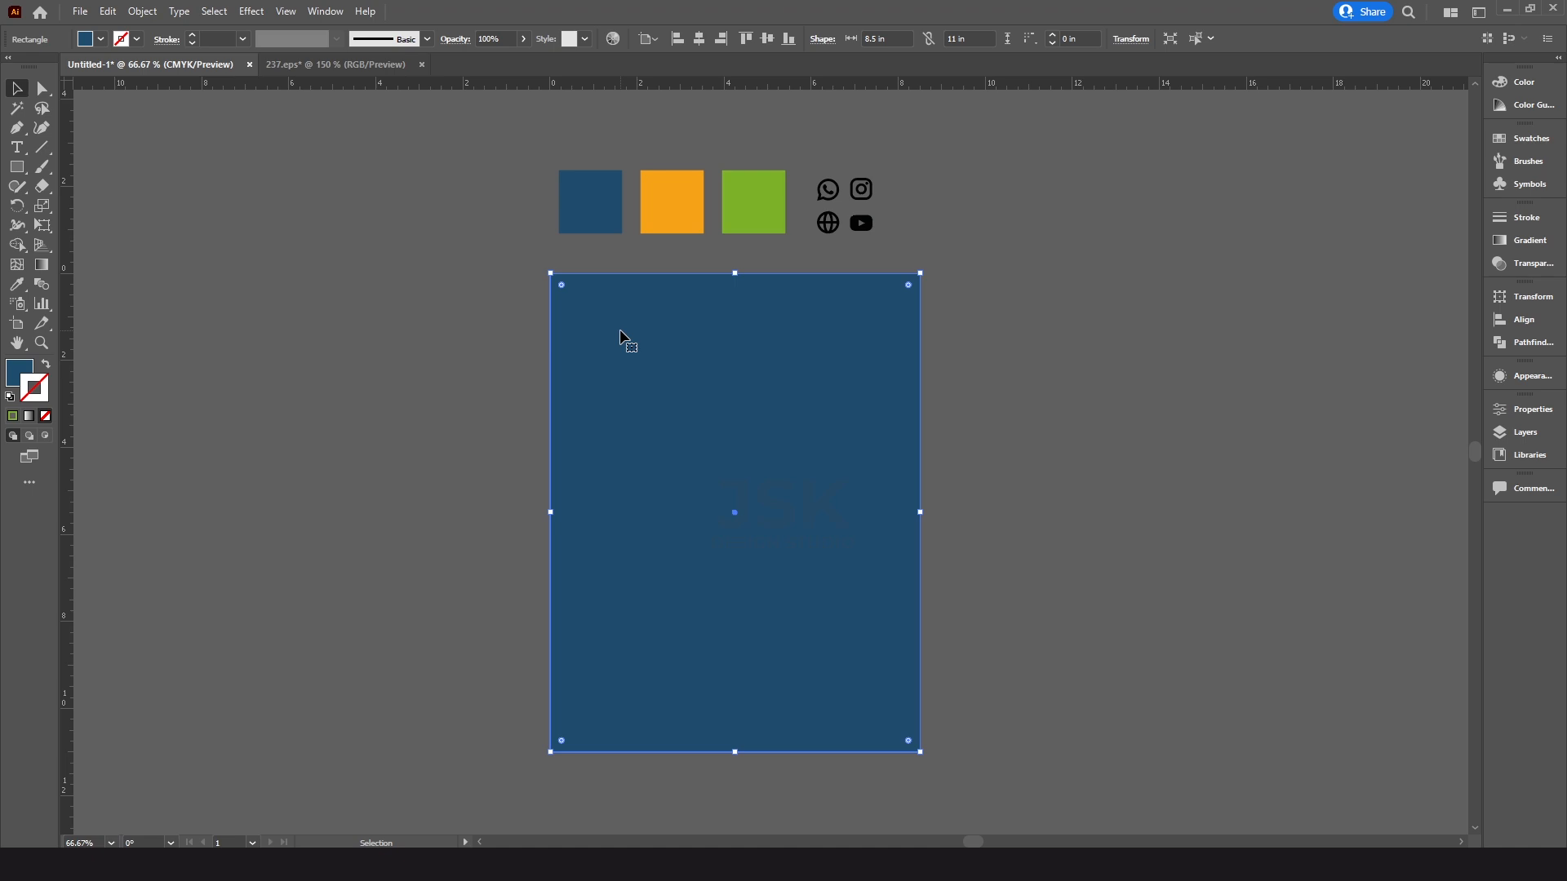
Lock the blue background rectangle
click(114, 13)
click(118, 14)
click(142, 11)
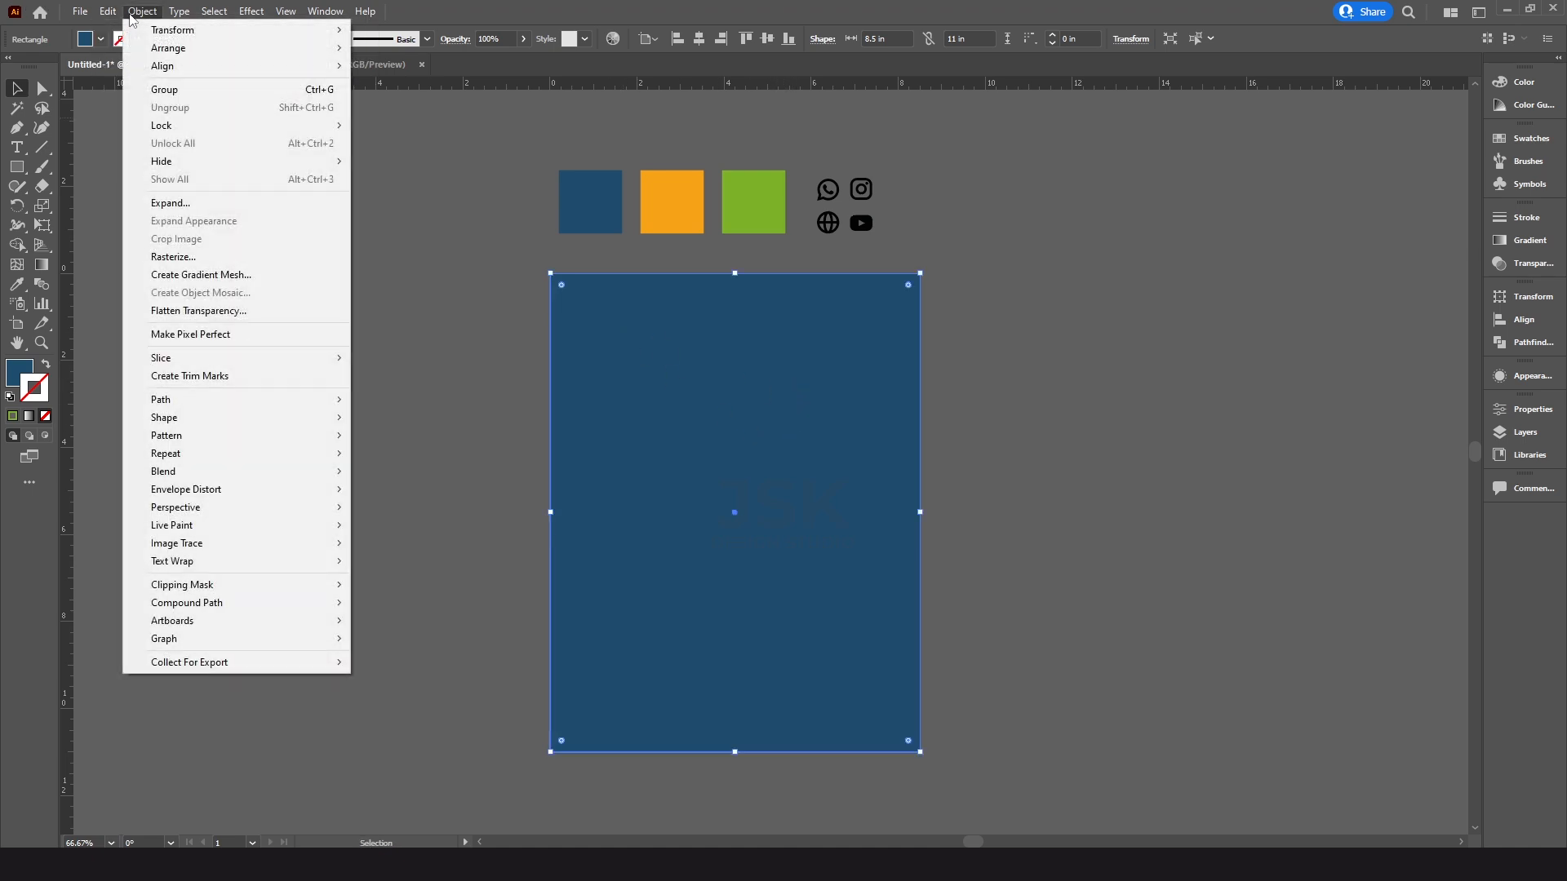
mouse_move(160, 125)
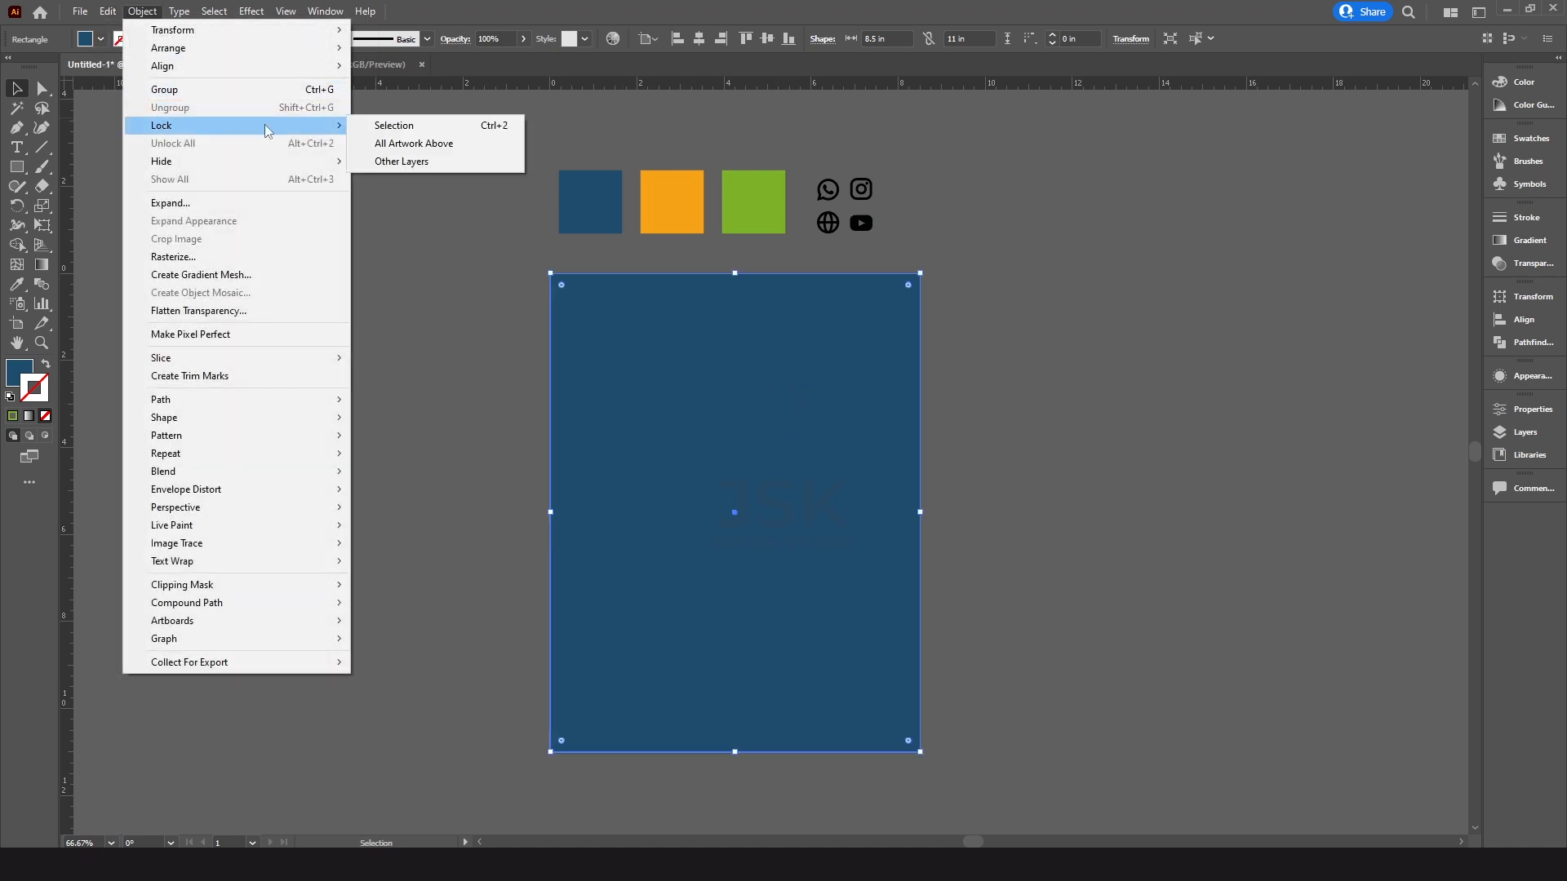
click(419, 127)
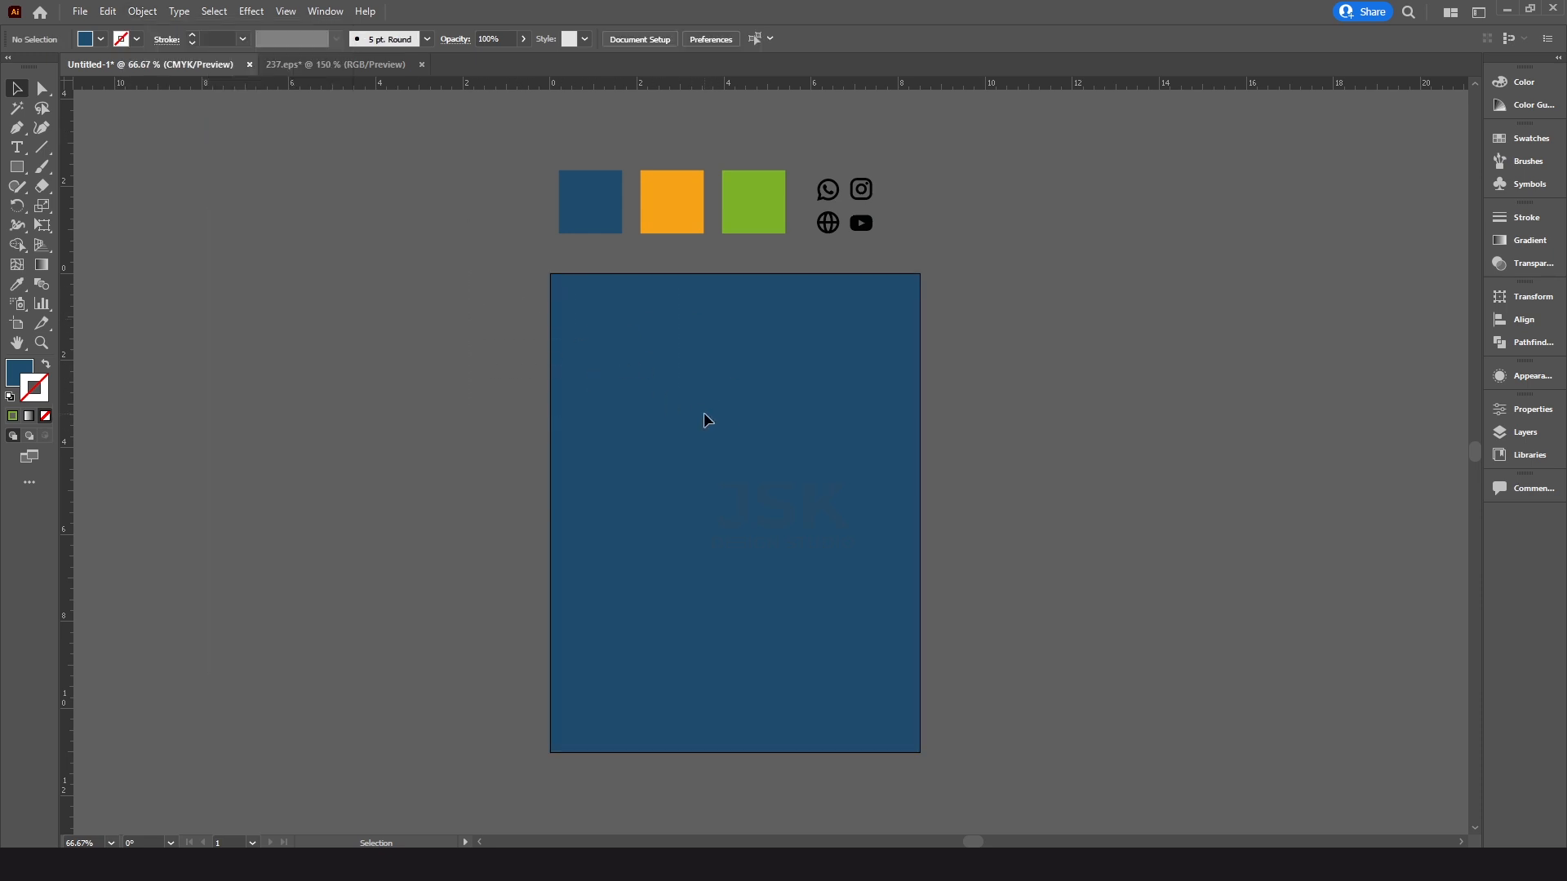
Draw a large tilted hexagon, about 10.9 × 11.3 in, overlapping the upper-left part of the artboard
drag(784, 432, 790, 446)
click(17, 166)
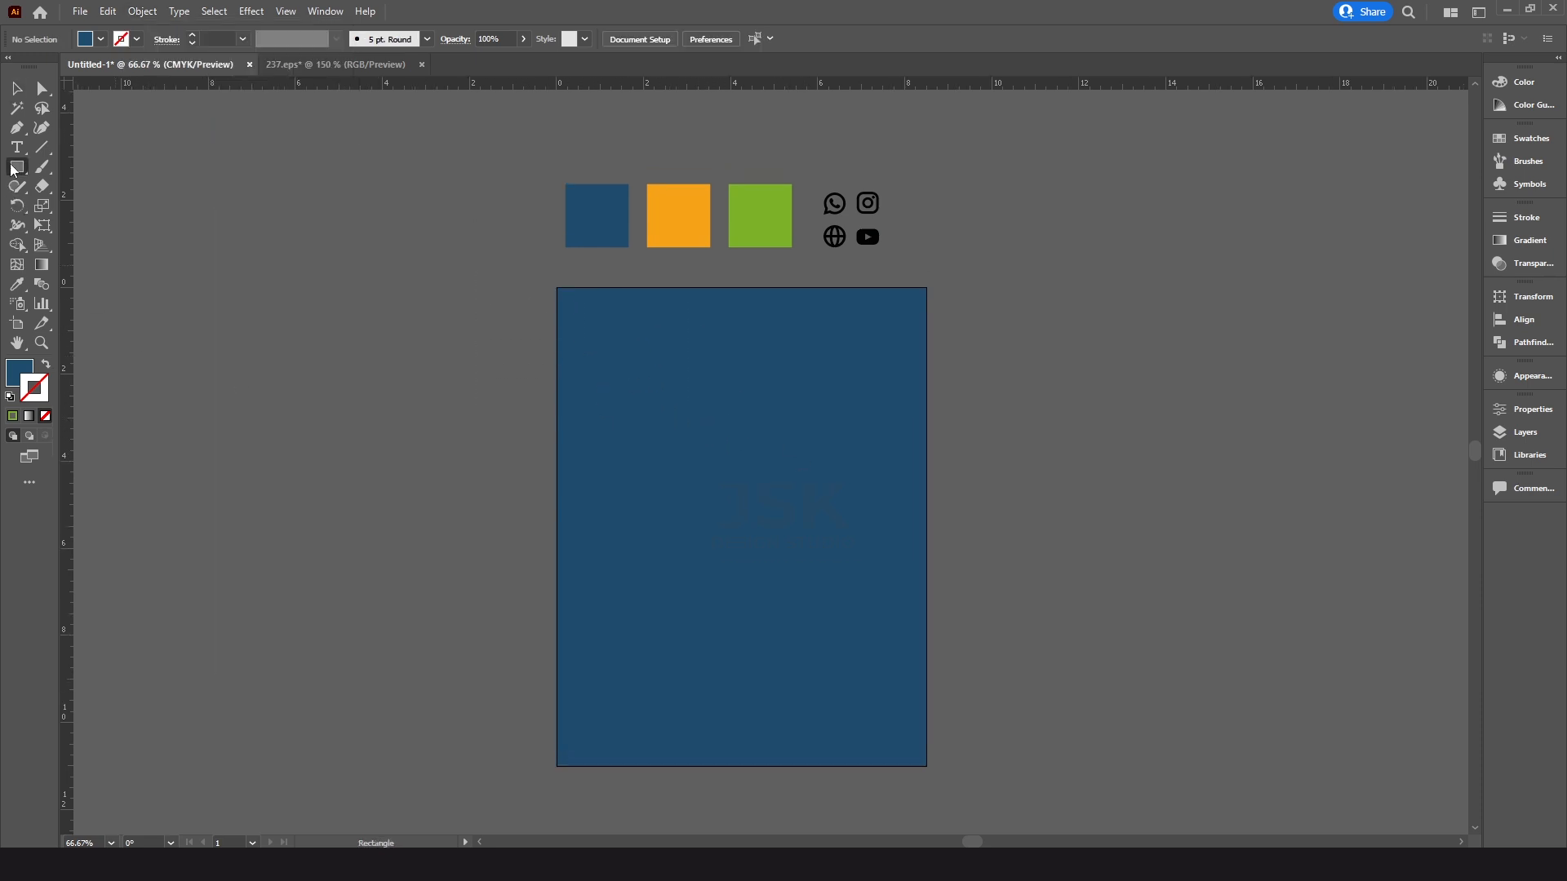
click(98, 227)
drag(480, 272, 670, 433)
key(v)
drag(602, 370, 661, 510)
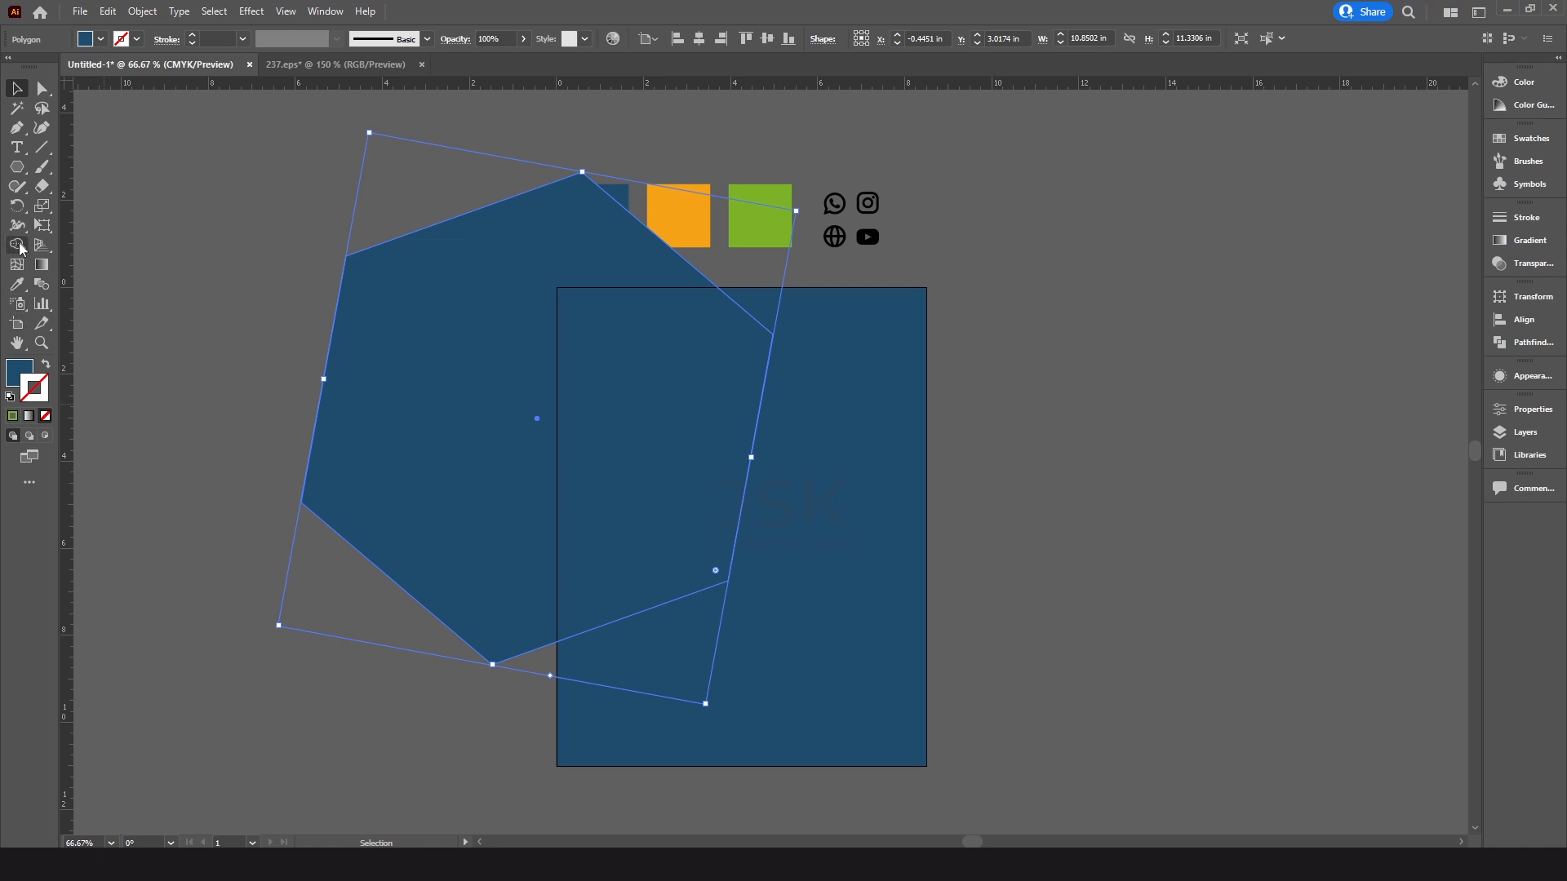
Fill the hexagon with orange-red and round its corners to a radius of about 0.75 in
click(101, 39)
click(146, 67)
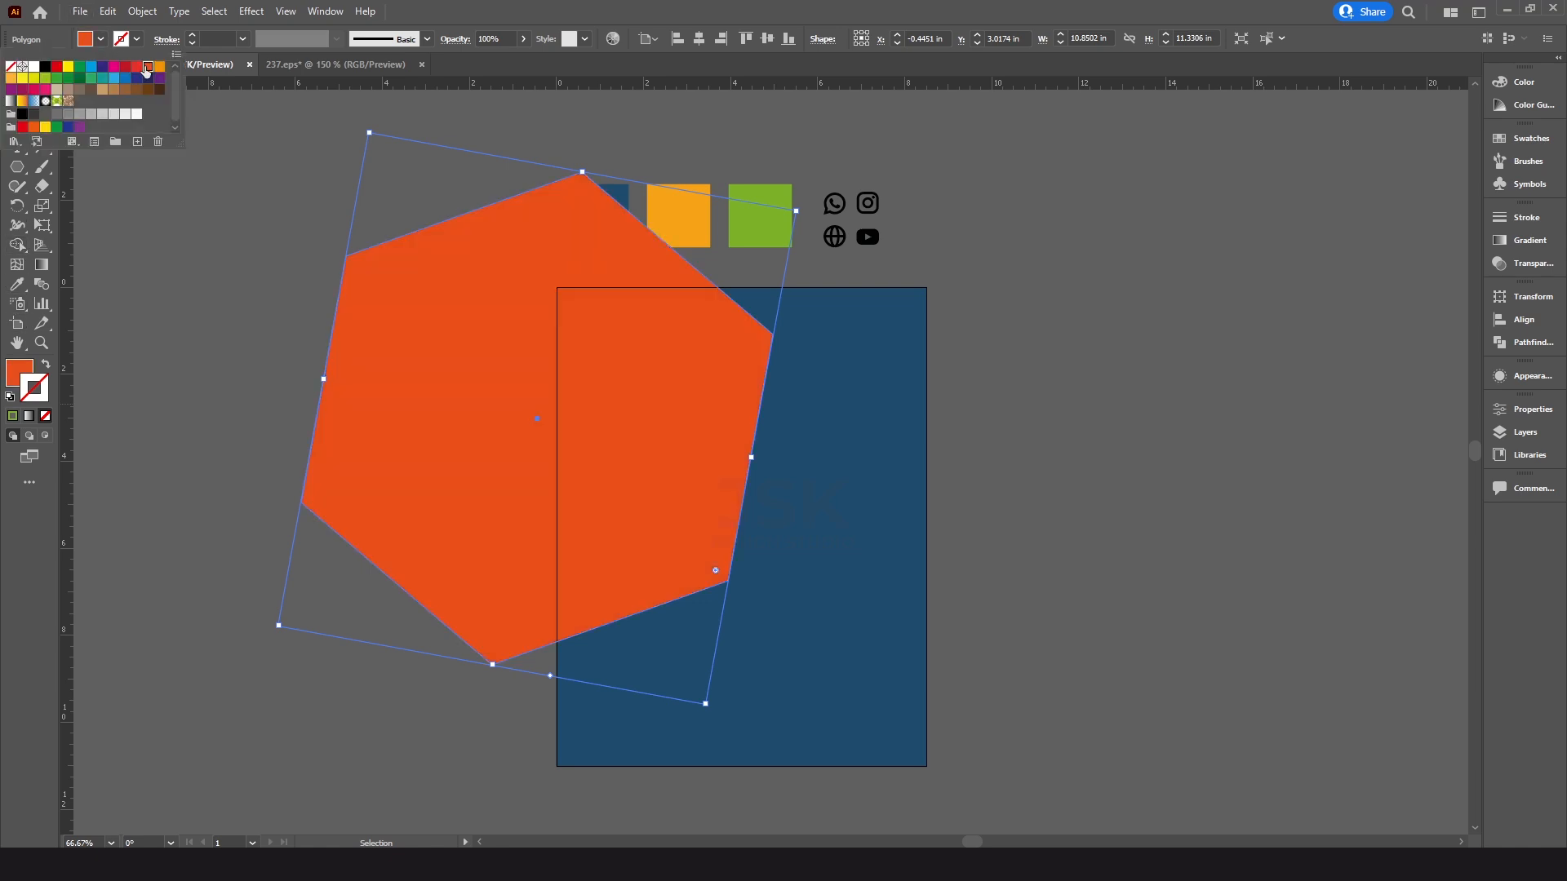
click(880, 461)
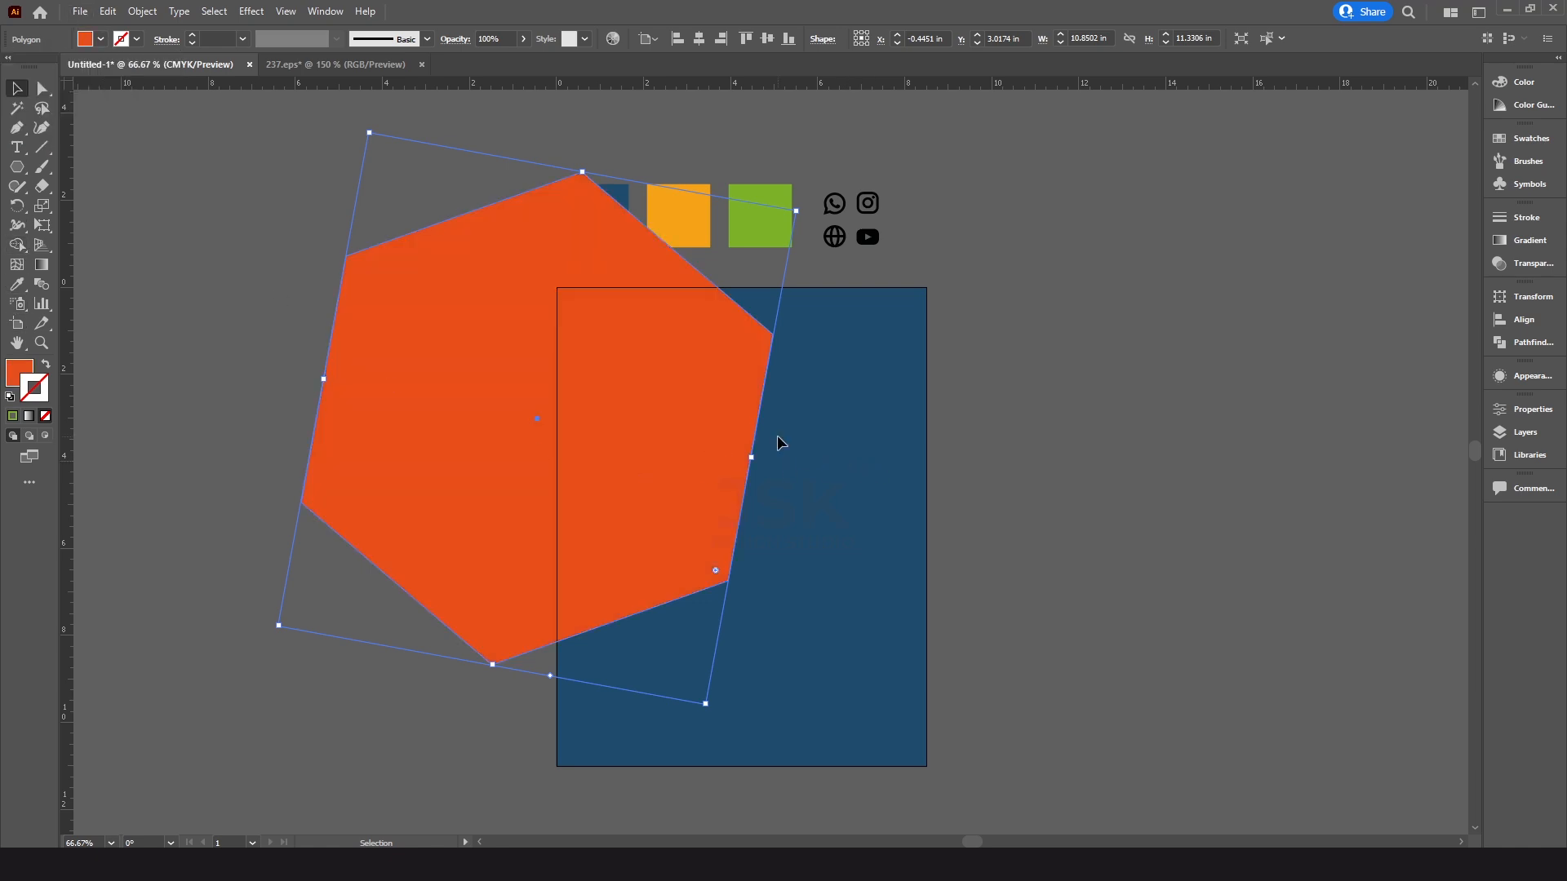
click(42, 87)
drag(758, 345, 737, 350)
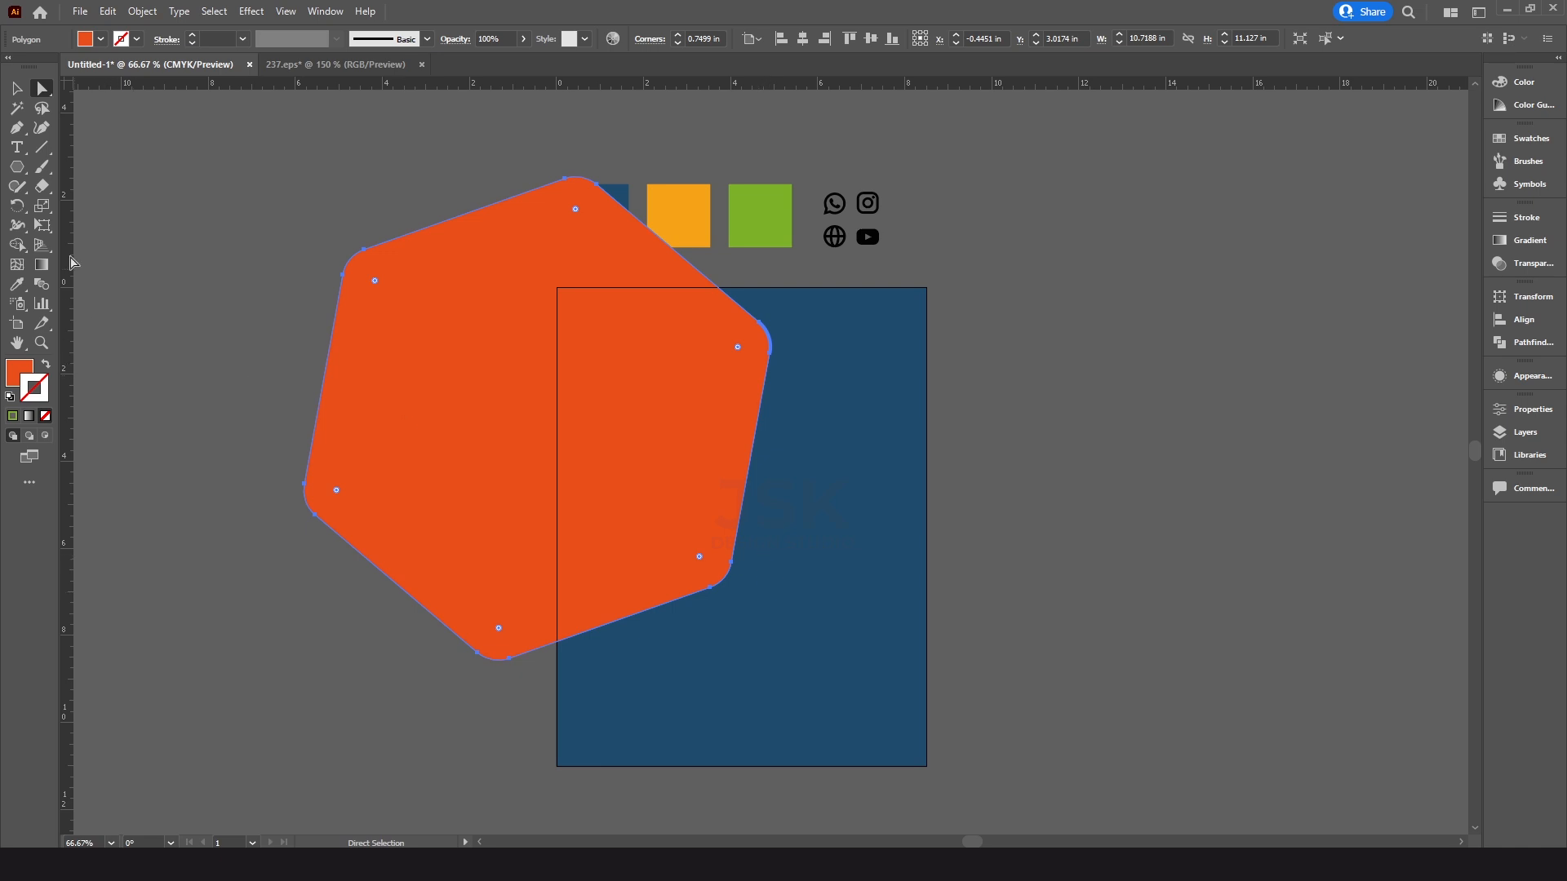
Rotate and enlarge the rounded hexagon to about 12.2 × 11.8 in and reposition it over the artboard's upper-left area
key(e)
drag(818, 626, 751, 672)
key(v)
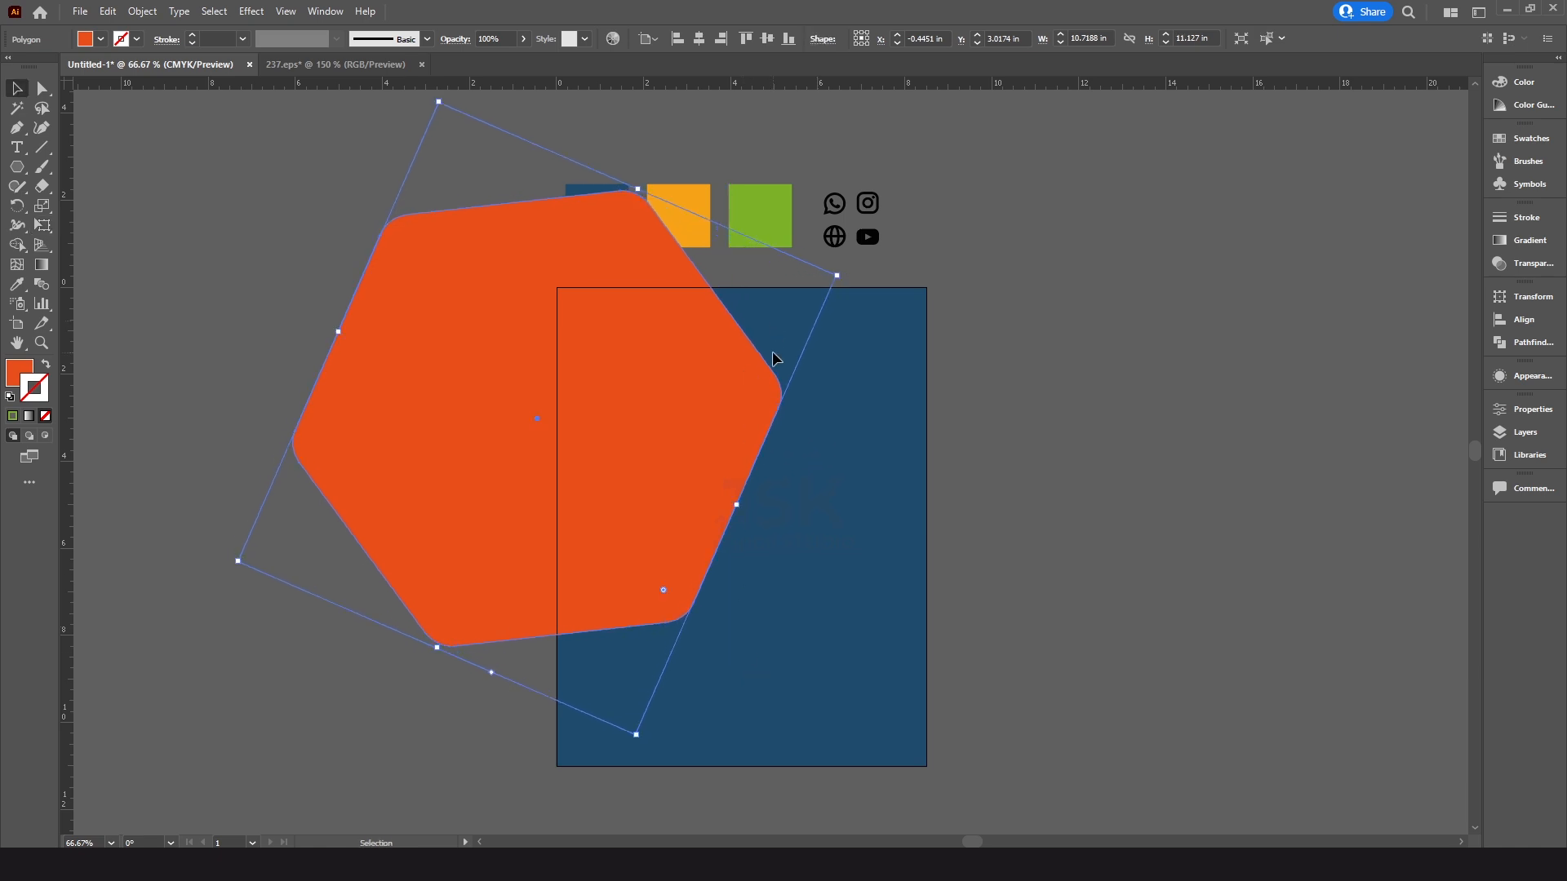
drag(840, 277, 863, 267)
key(e)
drag(855, 564, 780, 638)
key(v)
drag(660, 559, 687, 532)
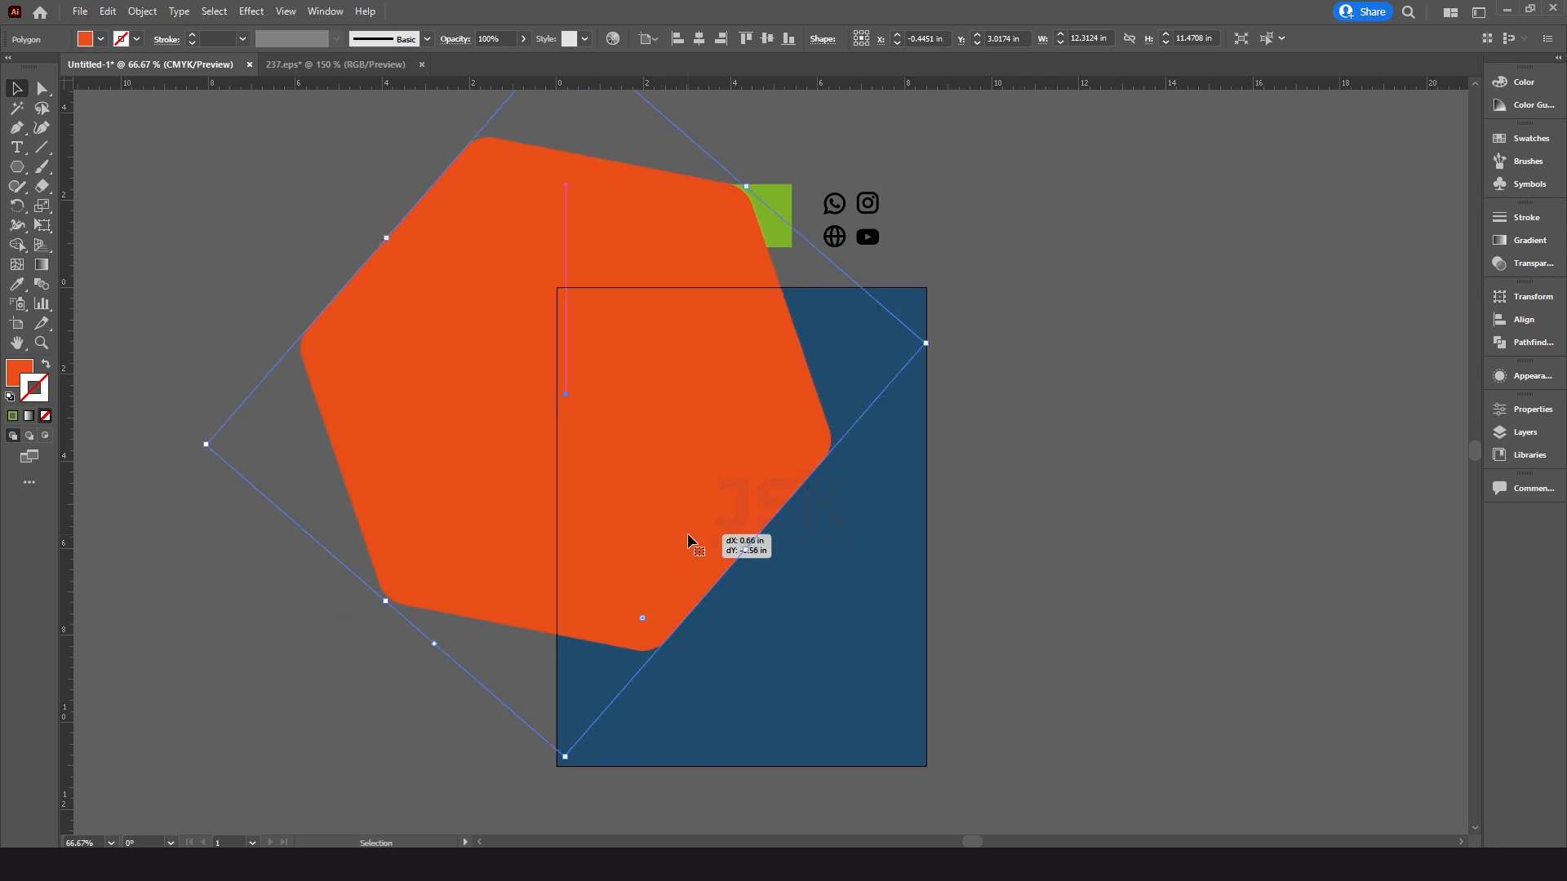
click(874, 570)
Switch to the Food Flyer folder in File Explorer and place all three food photos into the flyer document
drag(851, 533, 851, 548)
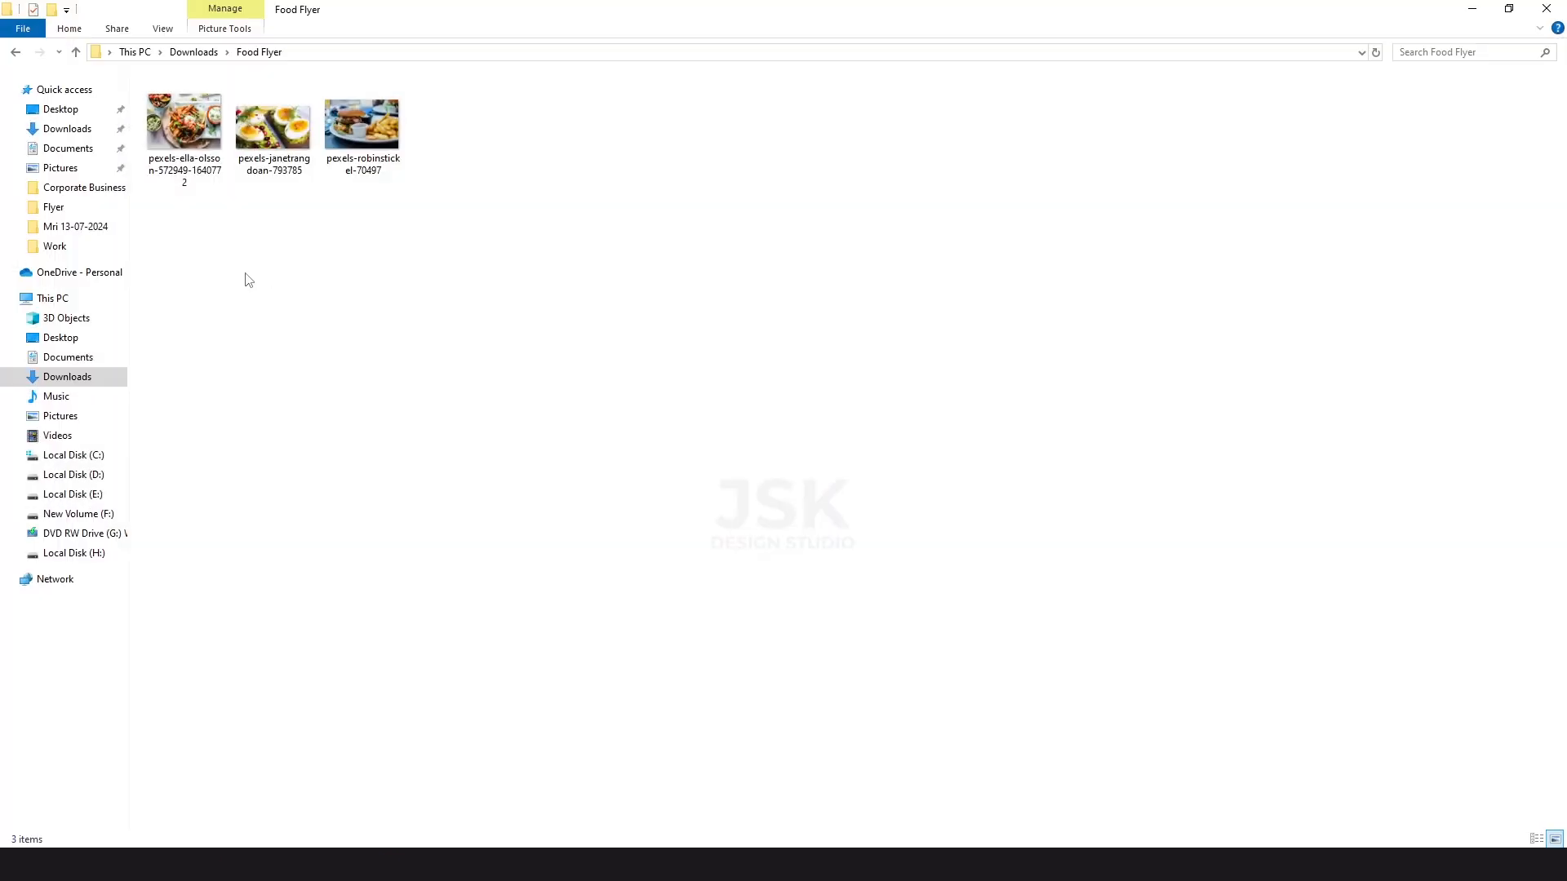
click(181, 184)
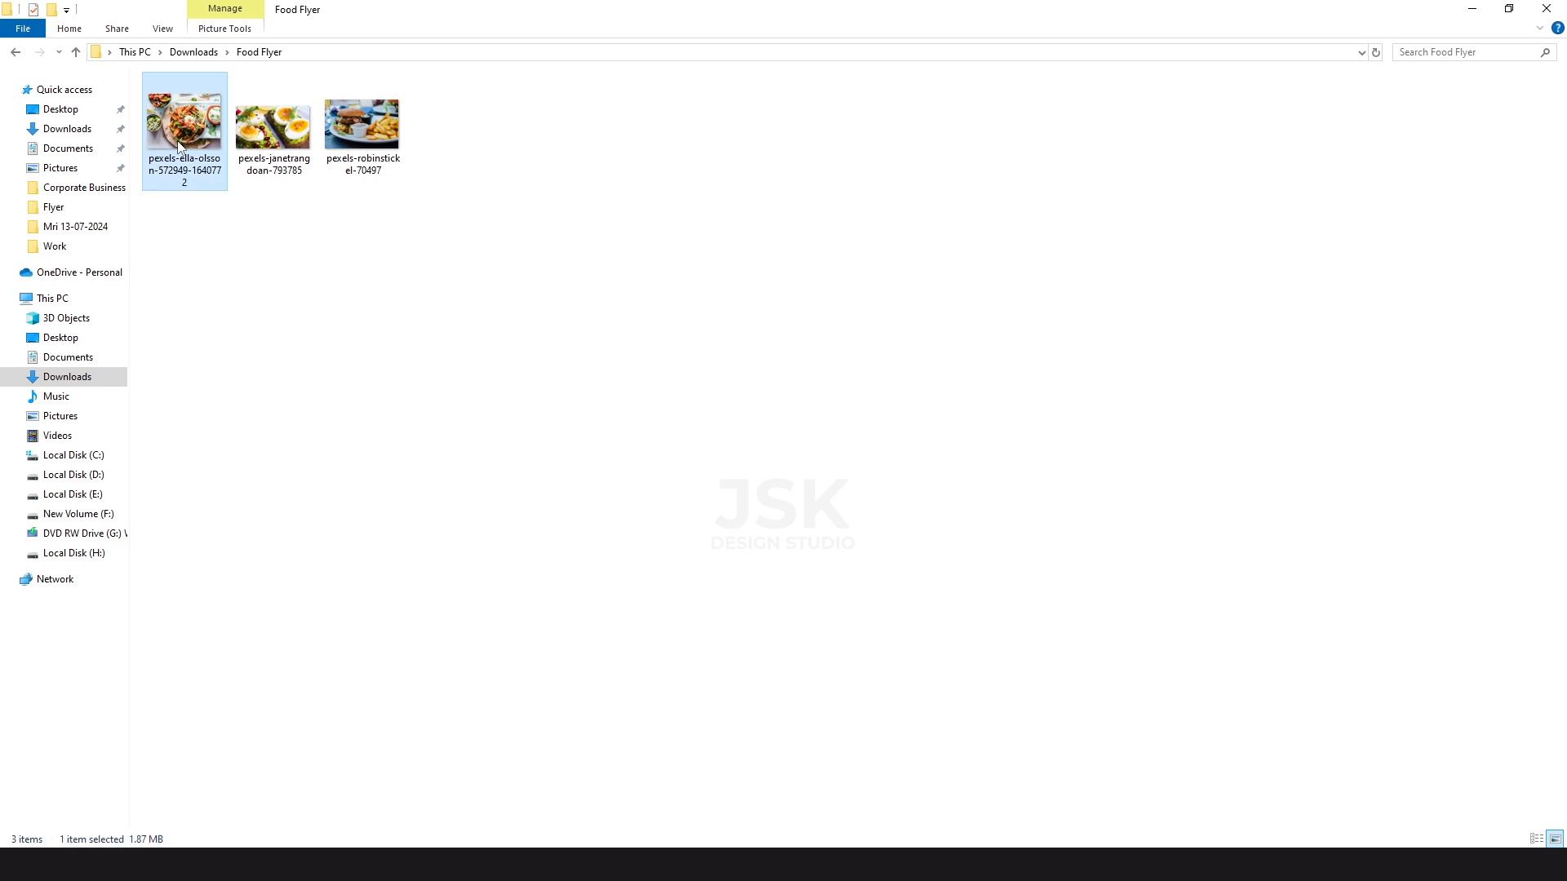
drag(178, 283, 399, 75)
drag(361, 131, 933, 414)
Scale the three photos down together to about 22.2 × 15 in and move them beside the artboard's right edge
key(ctrl+minus)
key(ctrl+minus)
key(ctrl+minus)
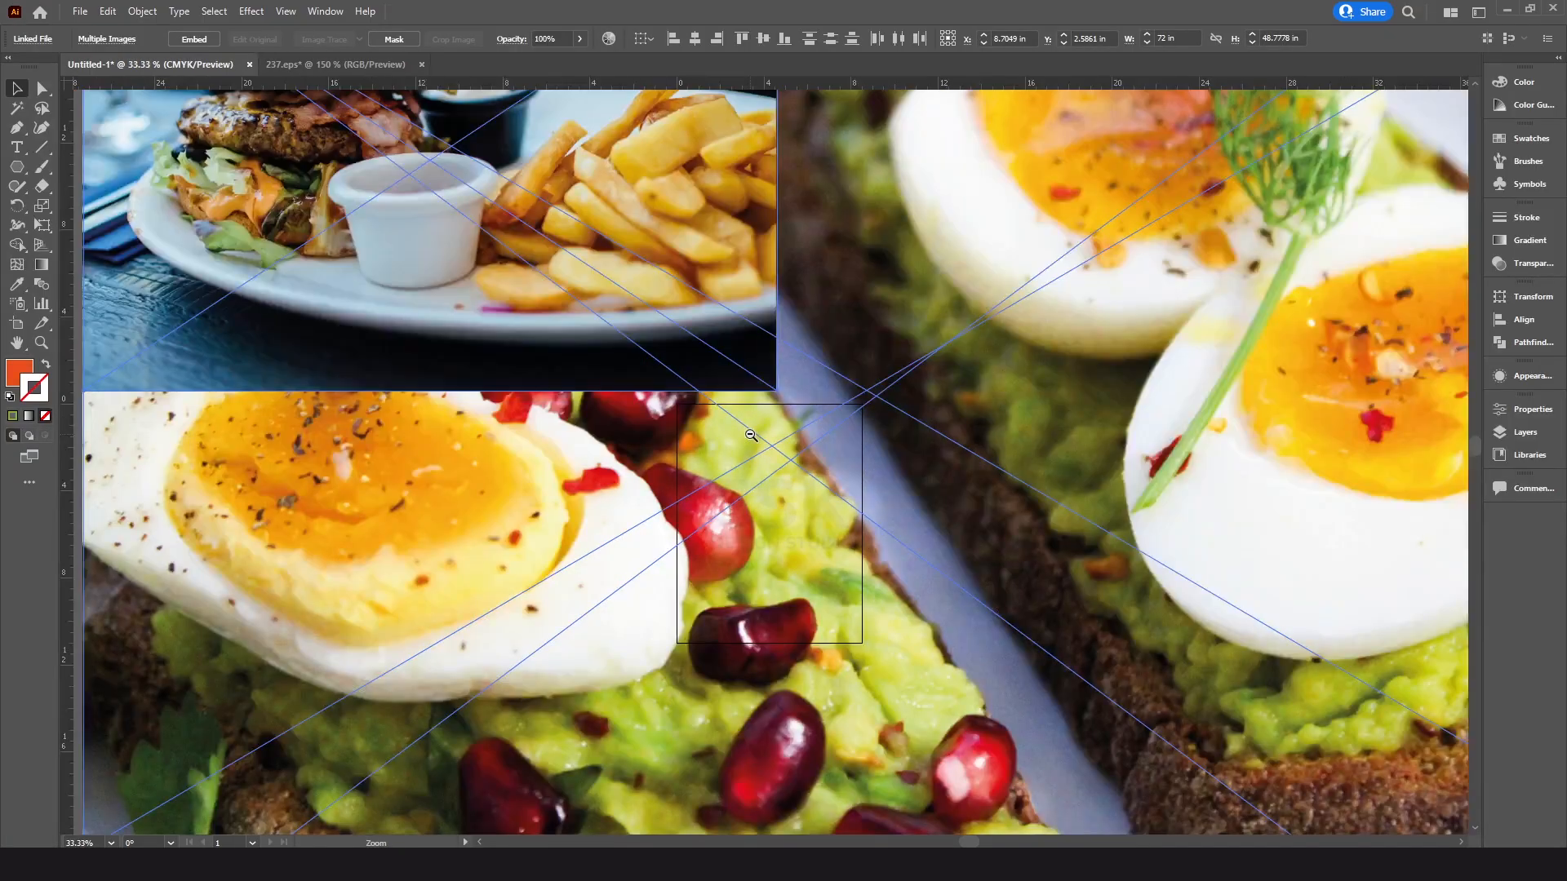
key(ctrl+minus)
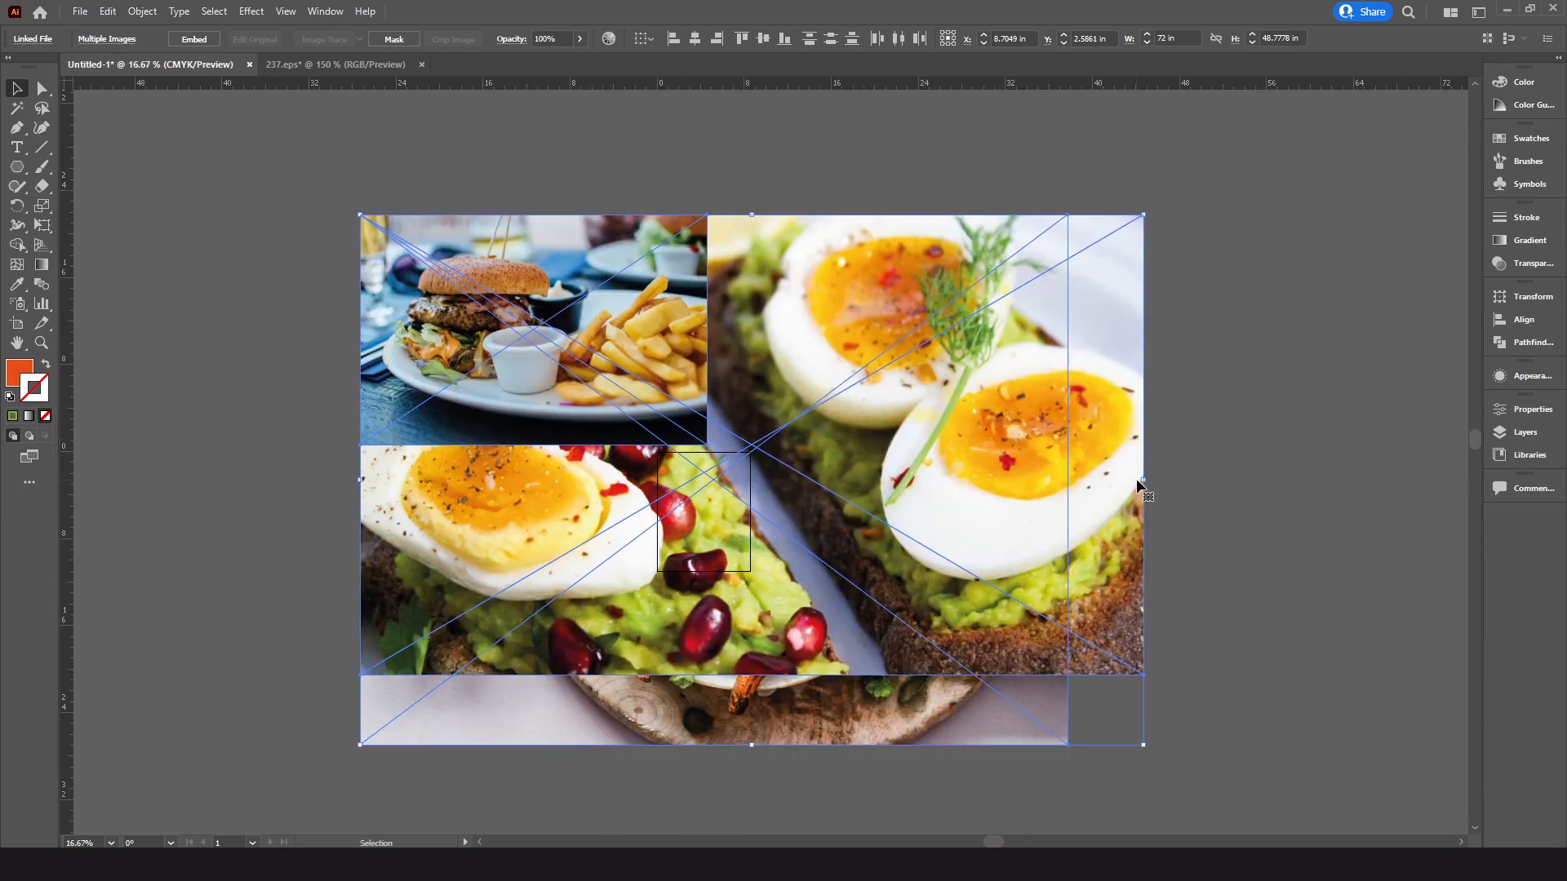
drag(1147, 481, 763, 538)
drag(775, 473, 918, 511)
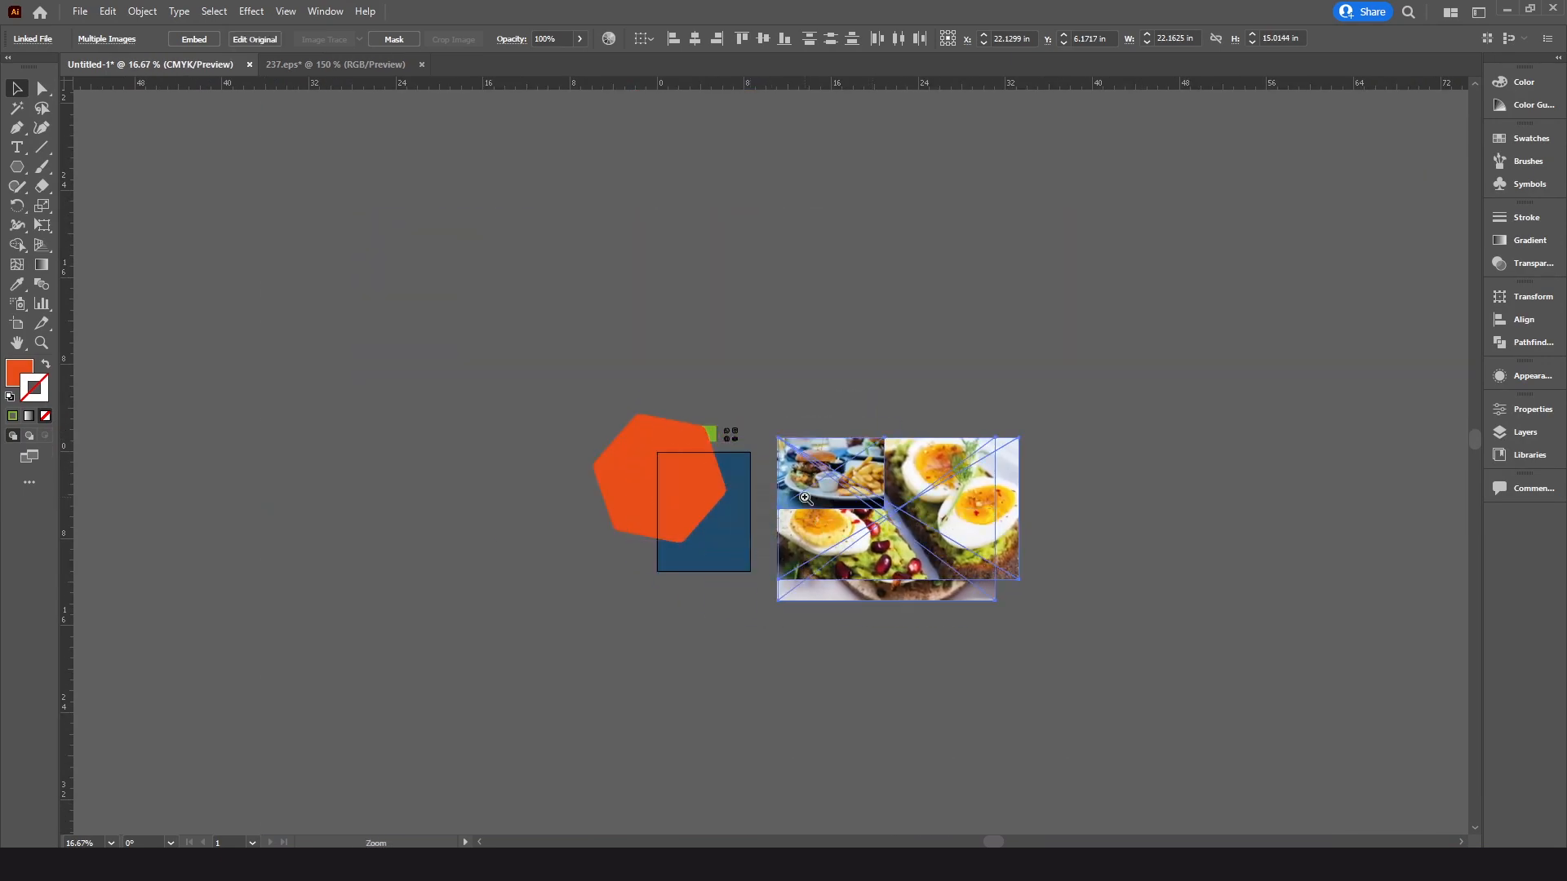
Move the burger photo away from the other photos onto the upper part of the artboard
key(ctrl+plus)
key(ctrl+plus)
key(ctrl+plus)
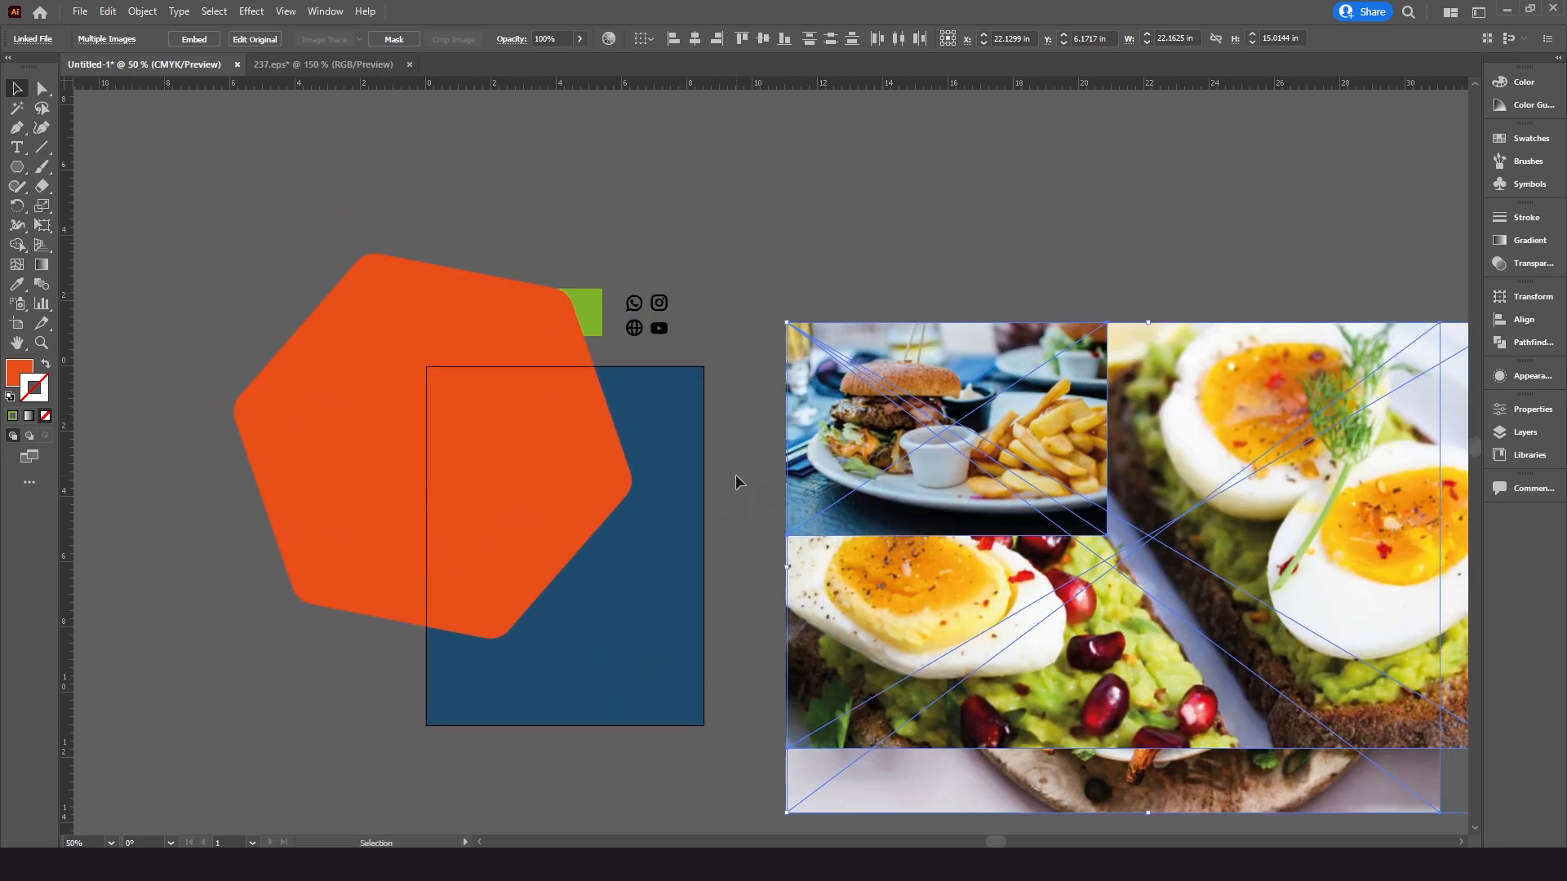
click(736, 482)
drag(971, 508, 698, 457)
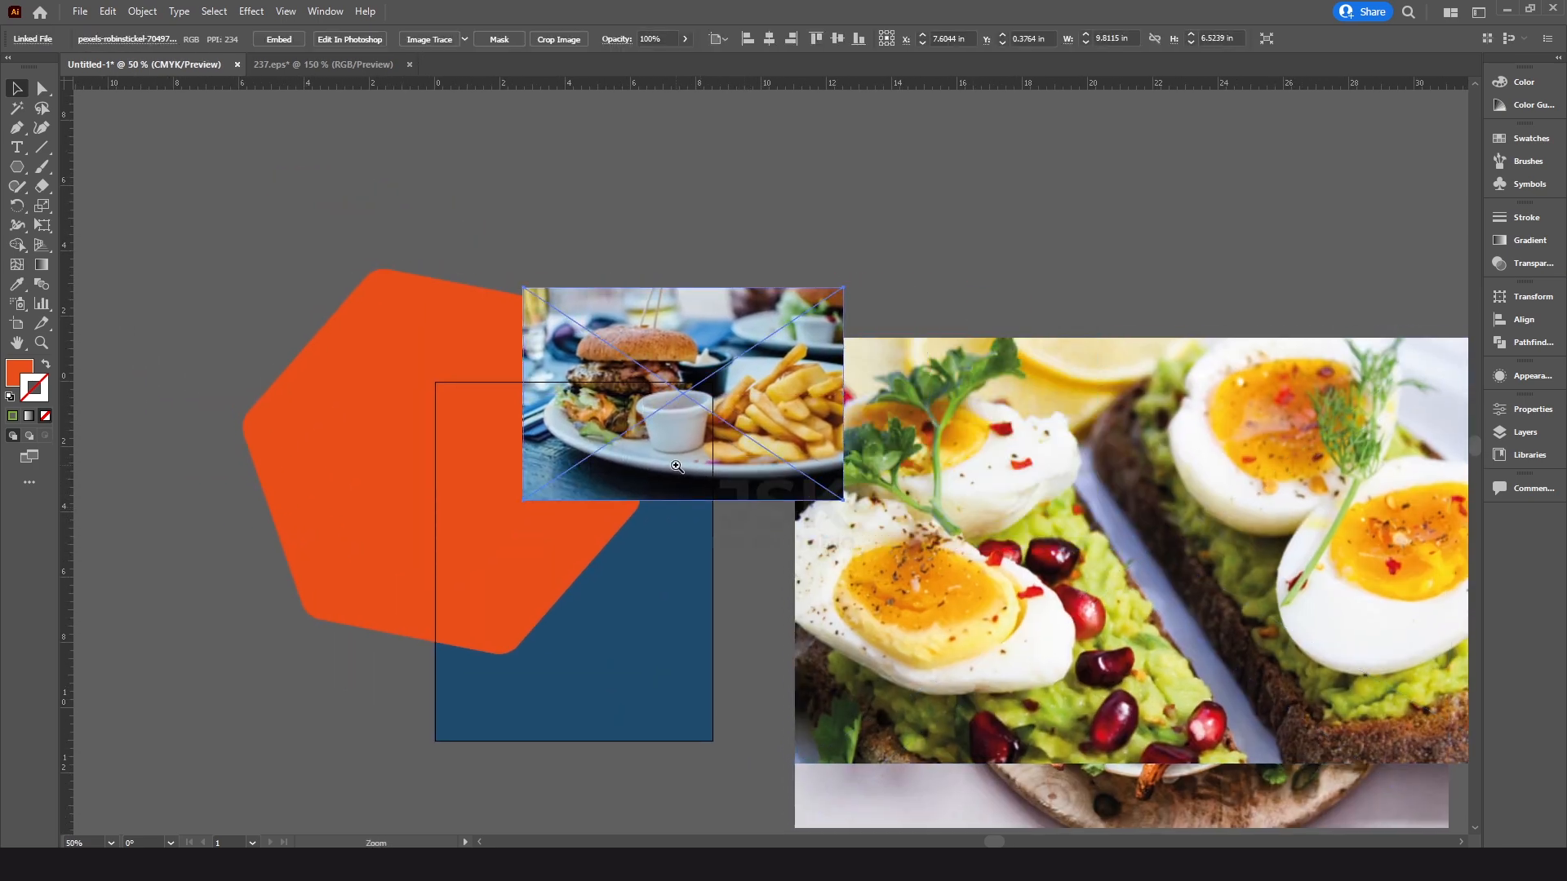
key(ctrl+plus)
drag(786, 492, 684, 558)
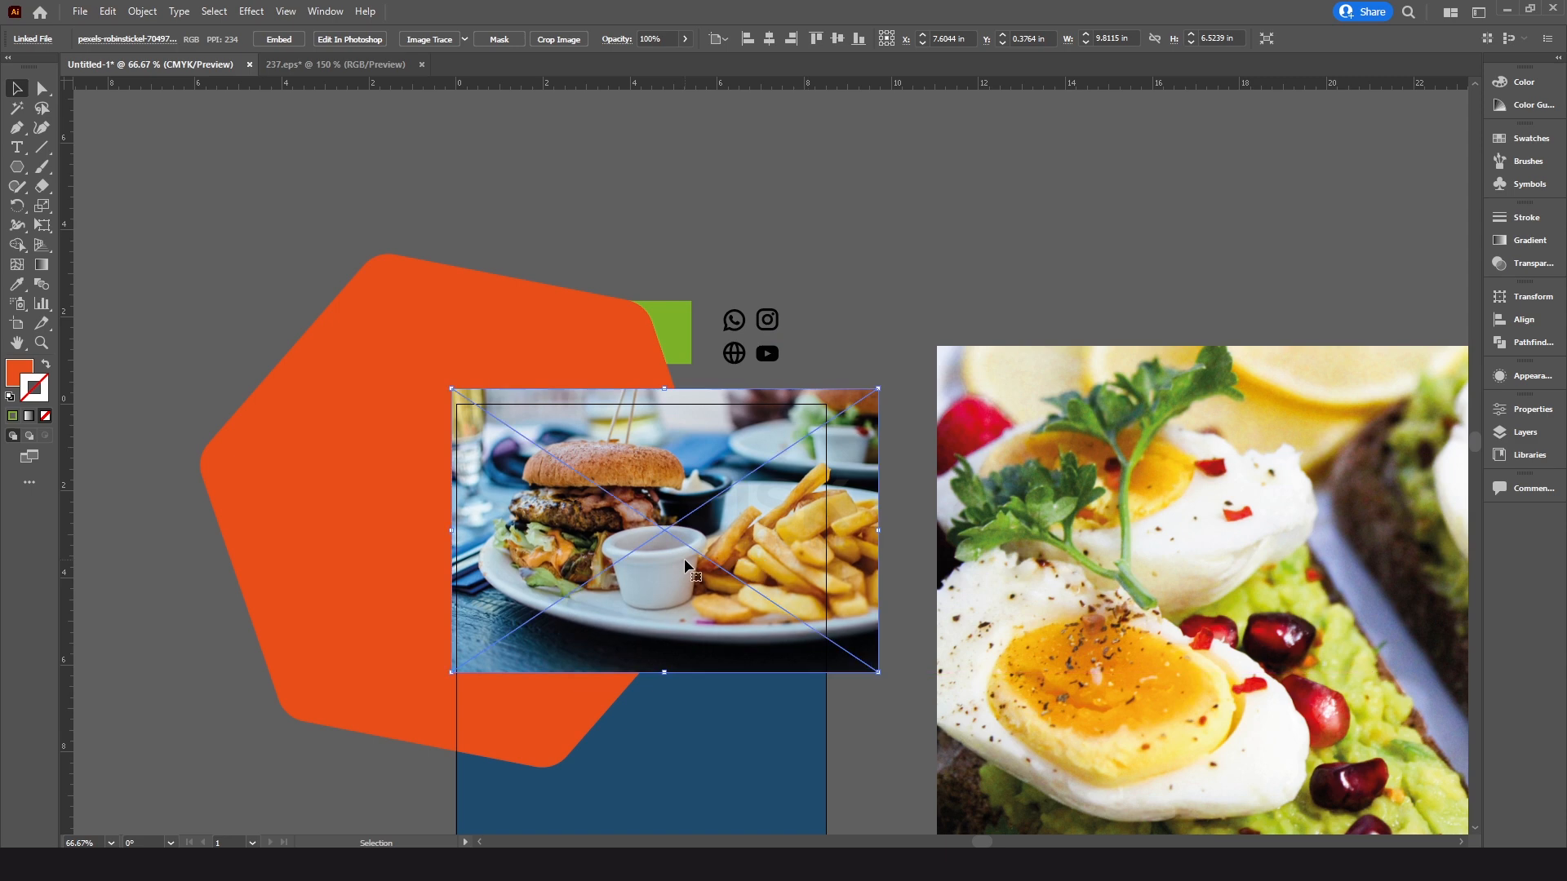
Reflect the burger photo horizontally, then shift and enlarge it over the hexagon
right_click(715, 488)
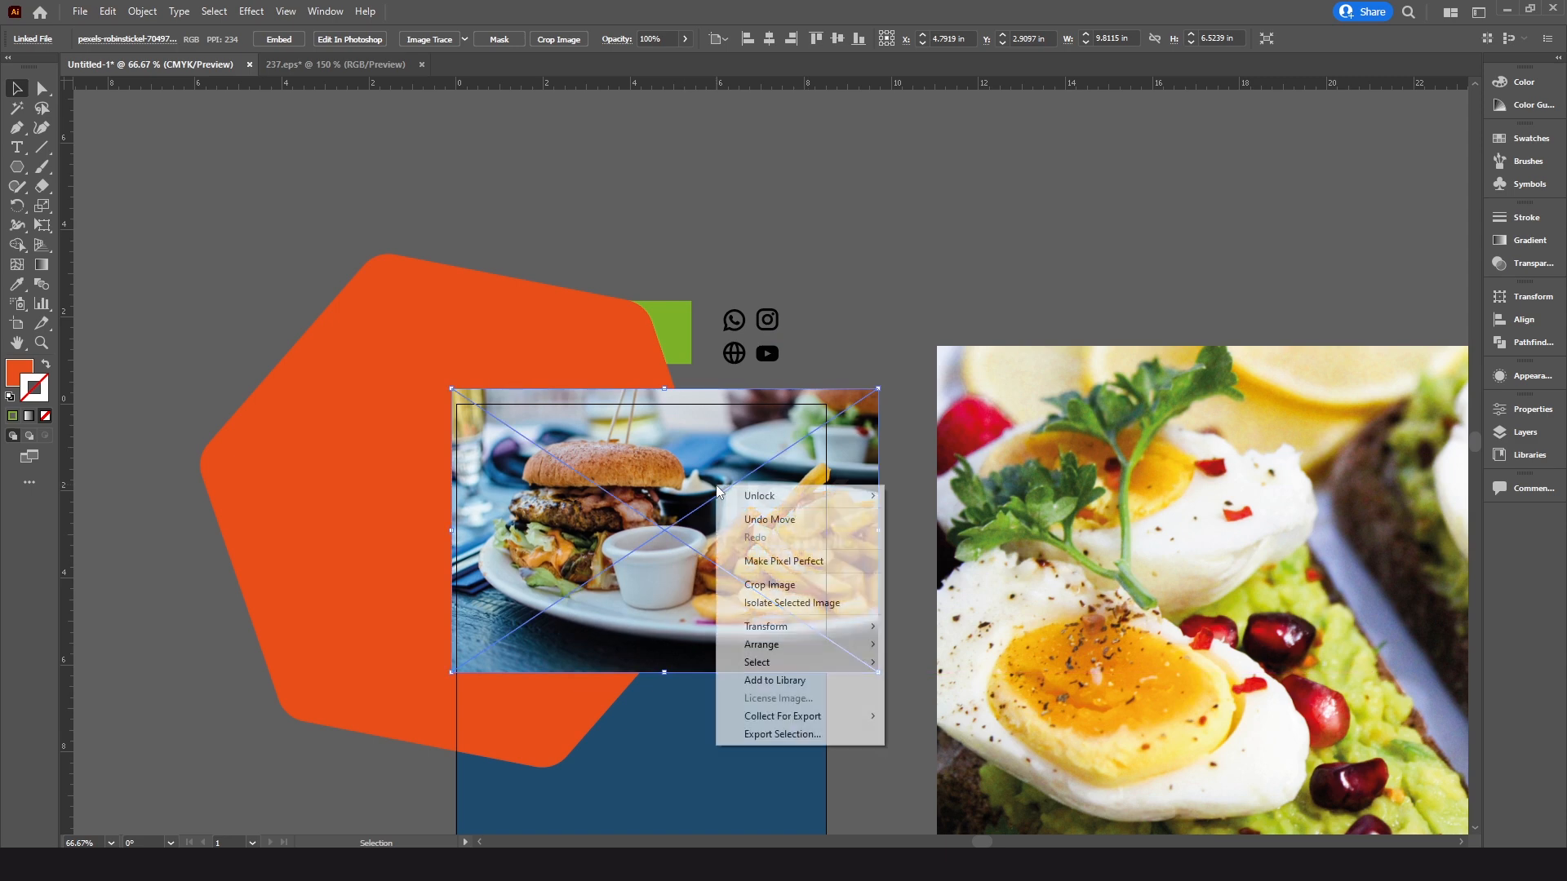
mouse_move(851, 629)
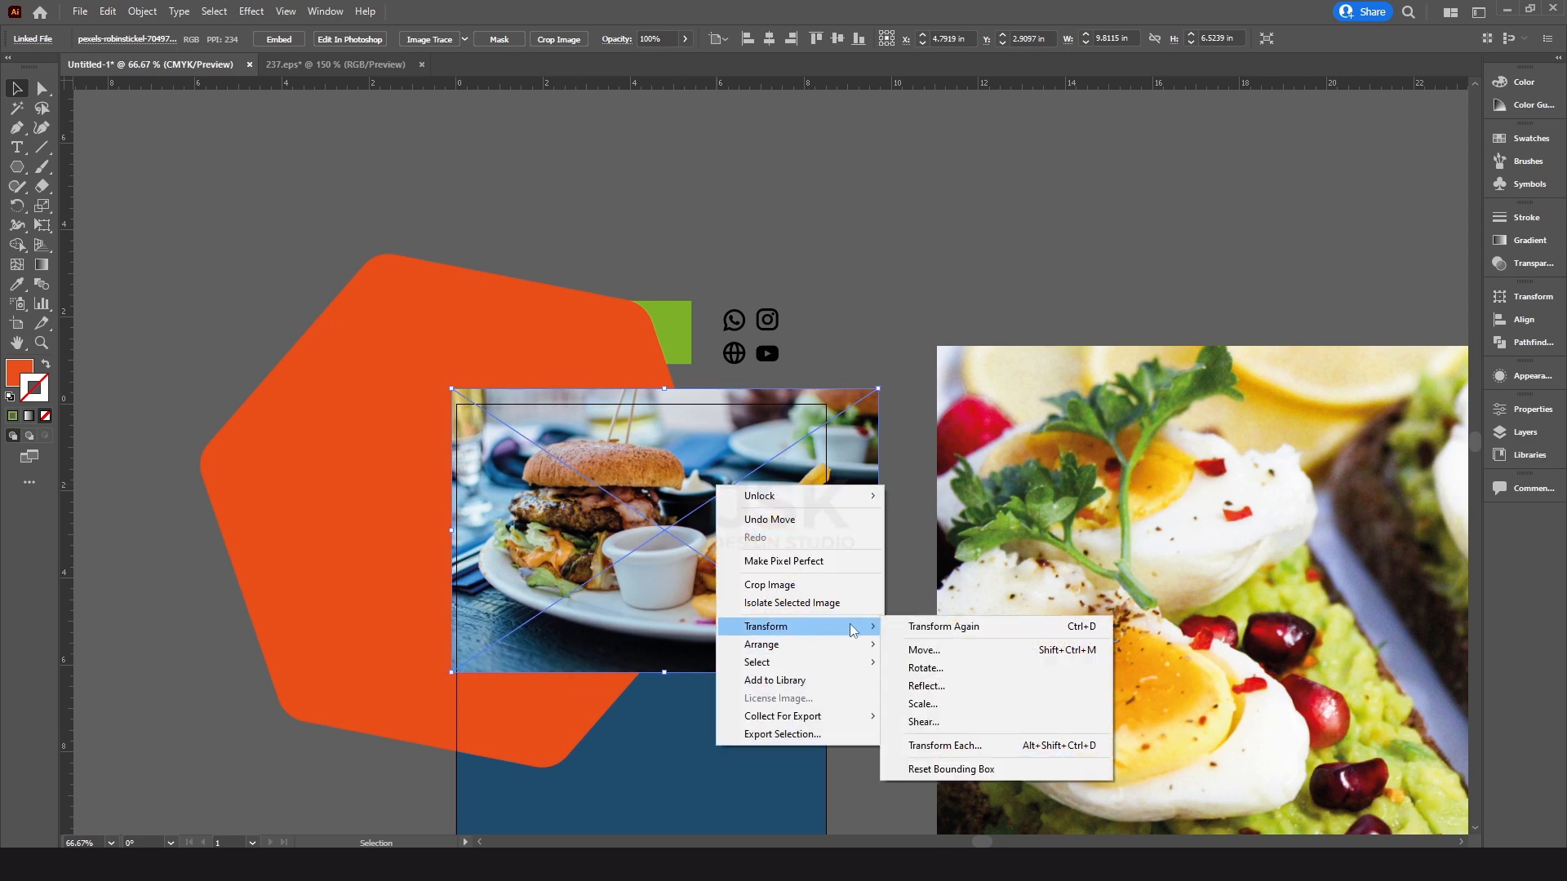
click(928, 684)
click(783, 530)
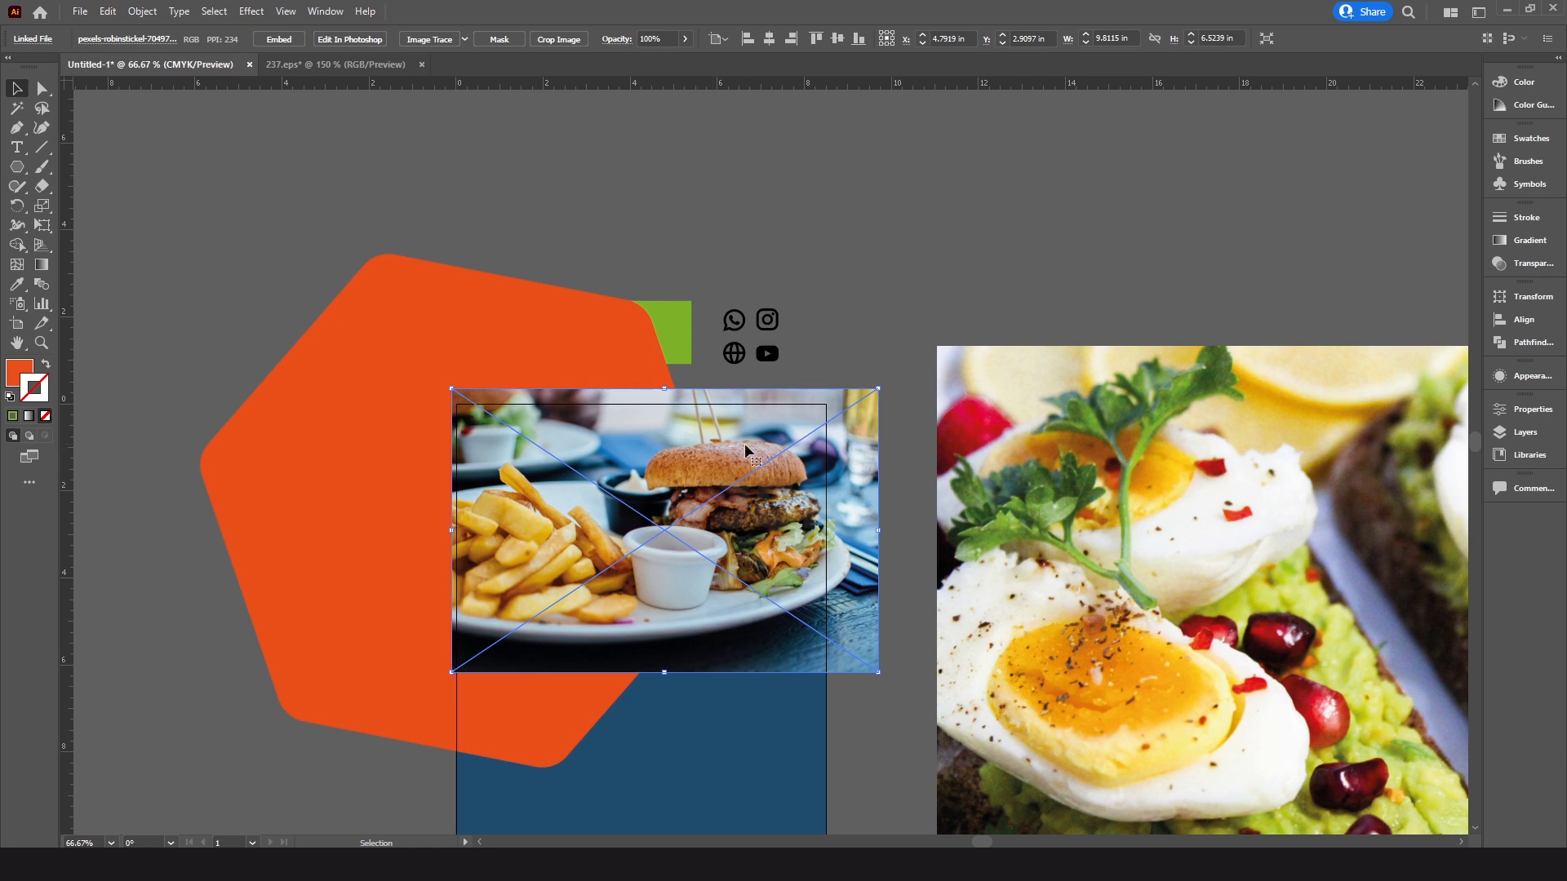
drag(695, 467, 537, 465)
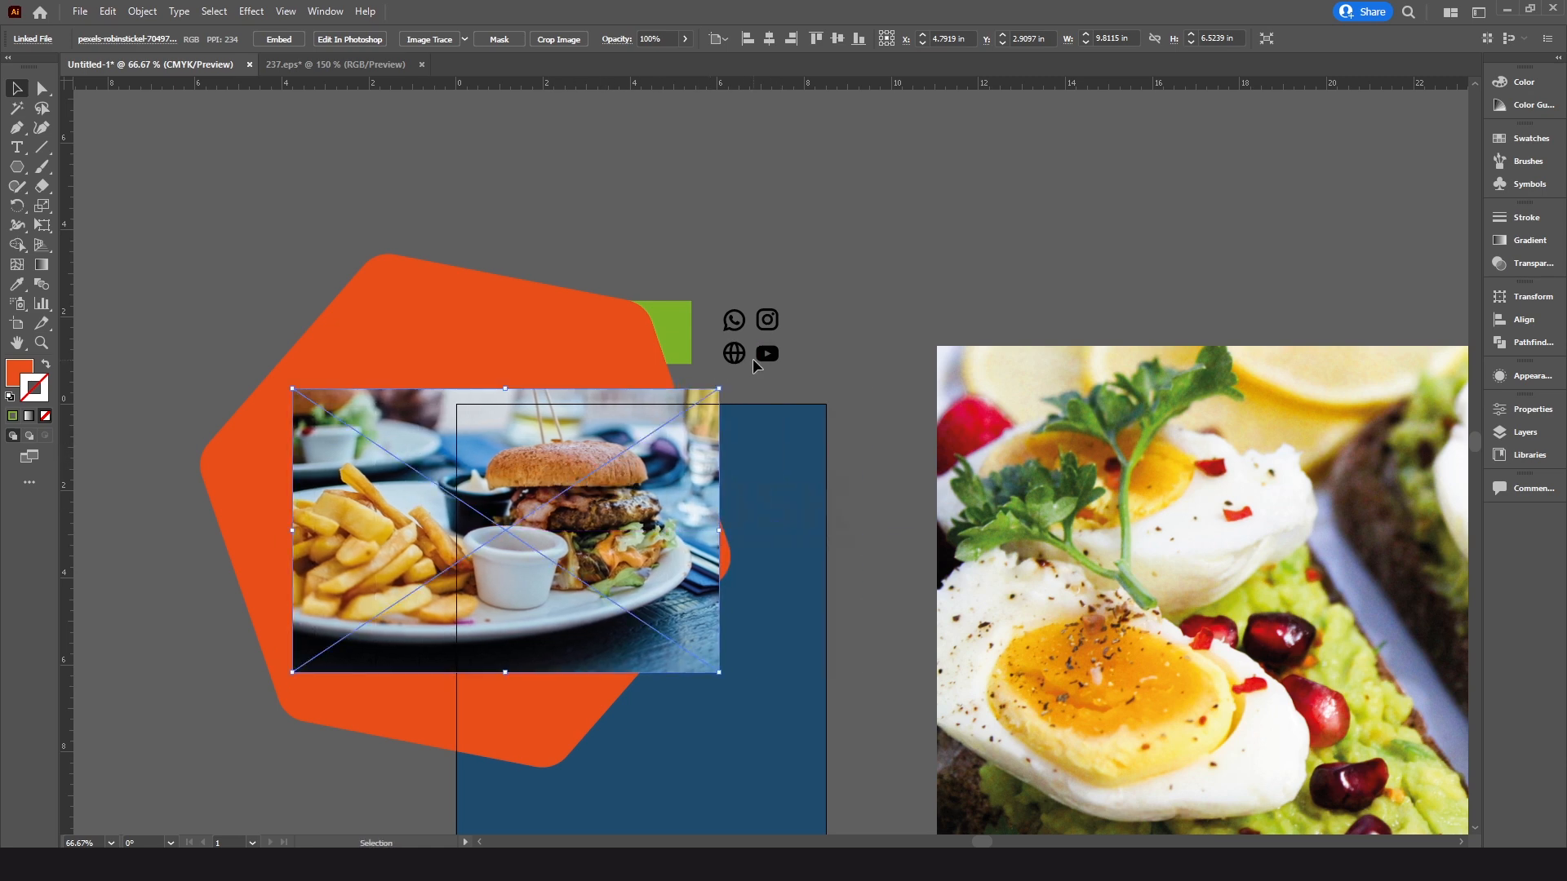
drag(718, 392, 774, 352)
Bring the orange hexagon to the front and shift the burger photo down and to the left behind it
click(388, 305)
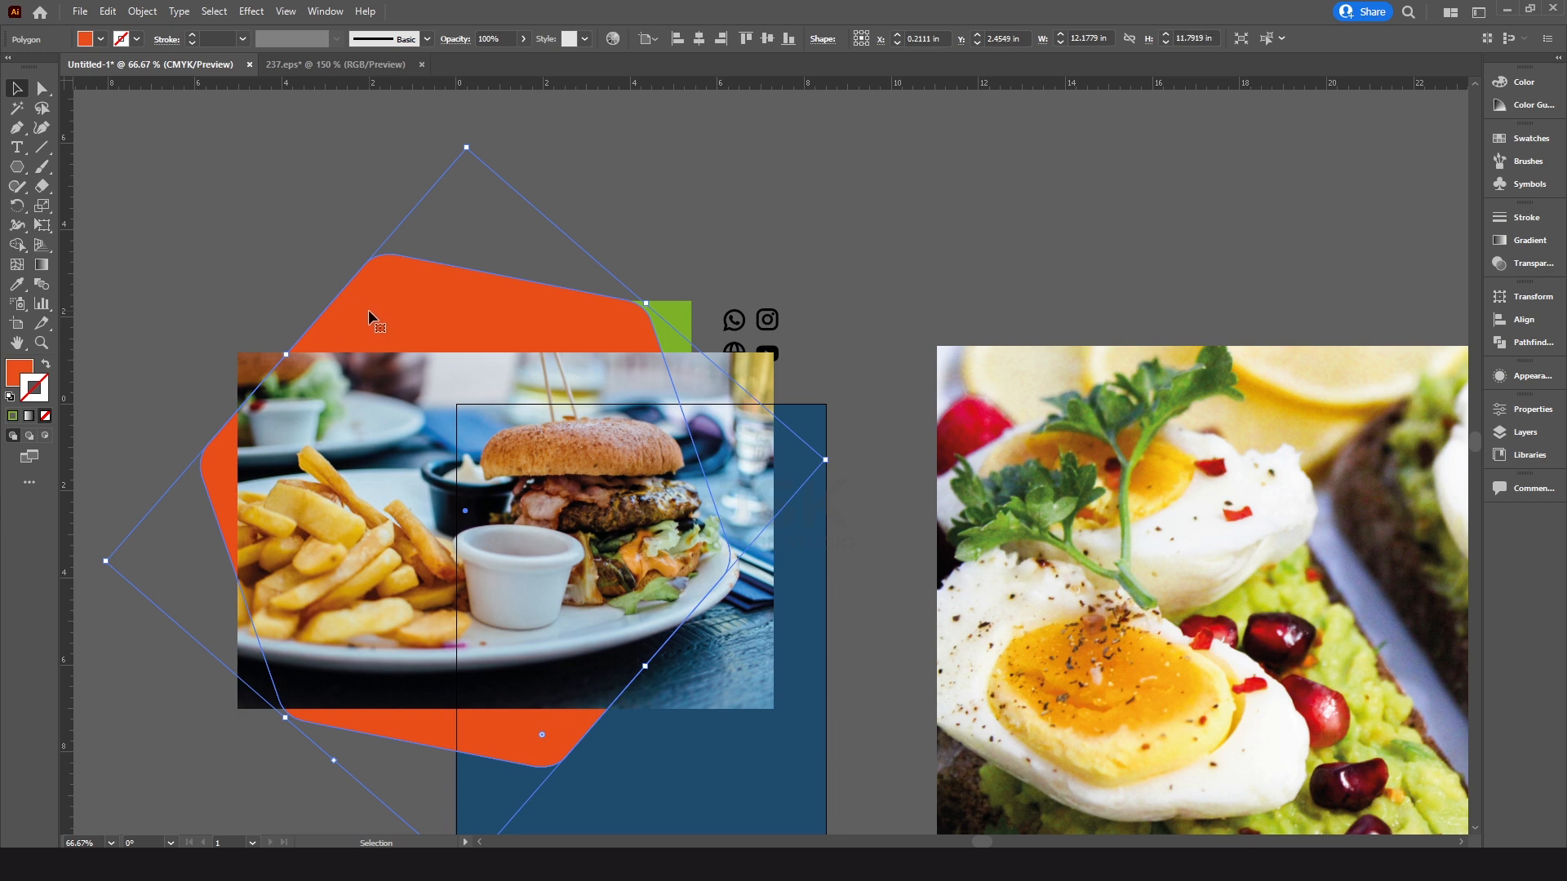
right_click(369, 310)
mouse_move(441, 608)
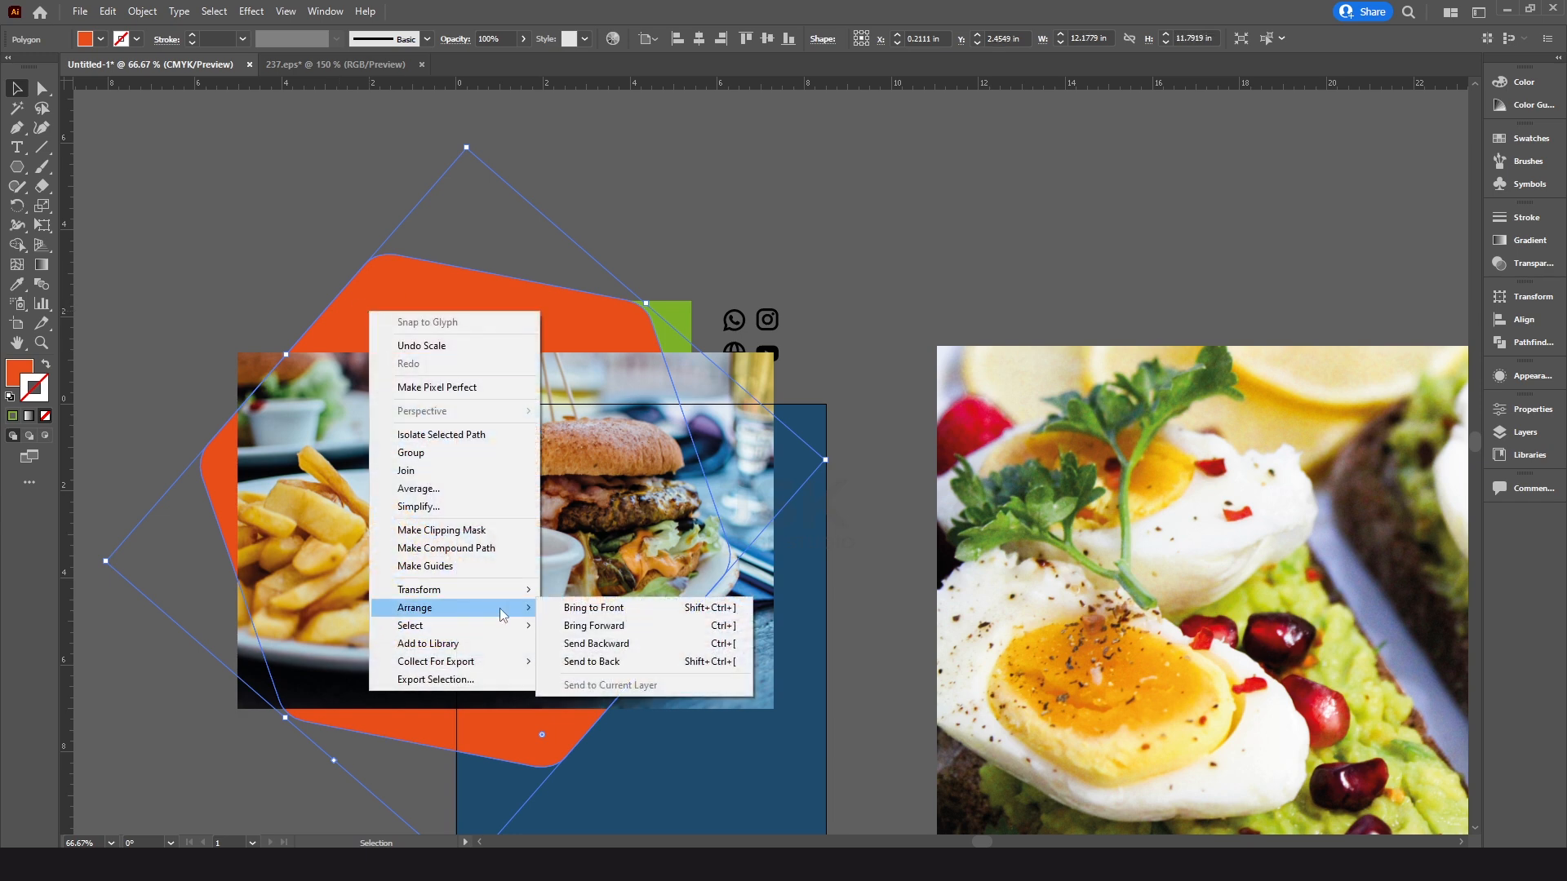
click(625, 609)
click(844, 596)
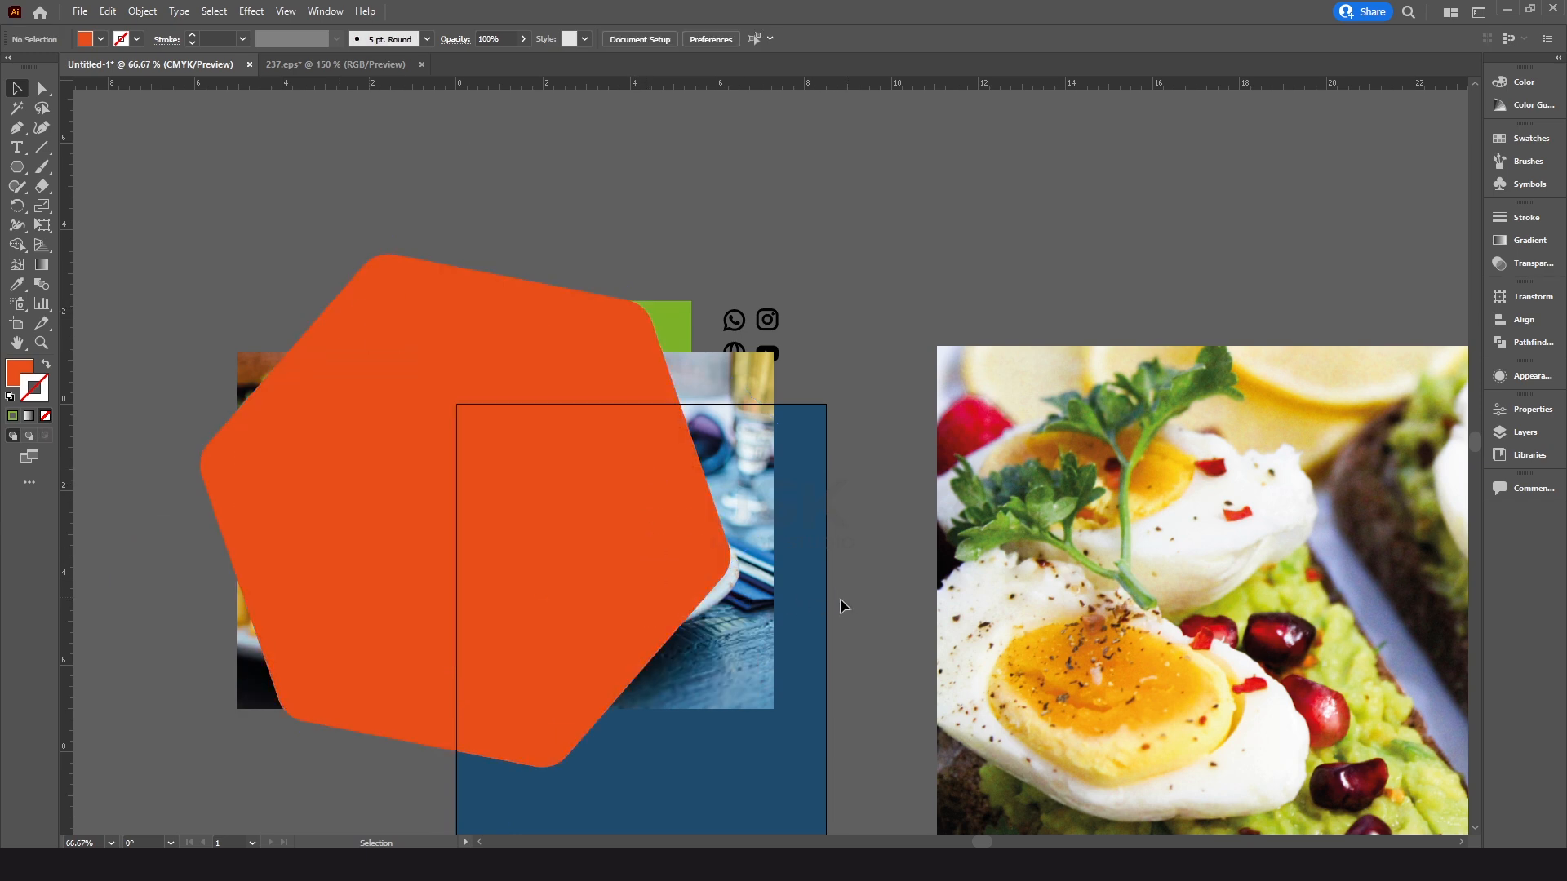
drag(751, 638, 696, 675)
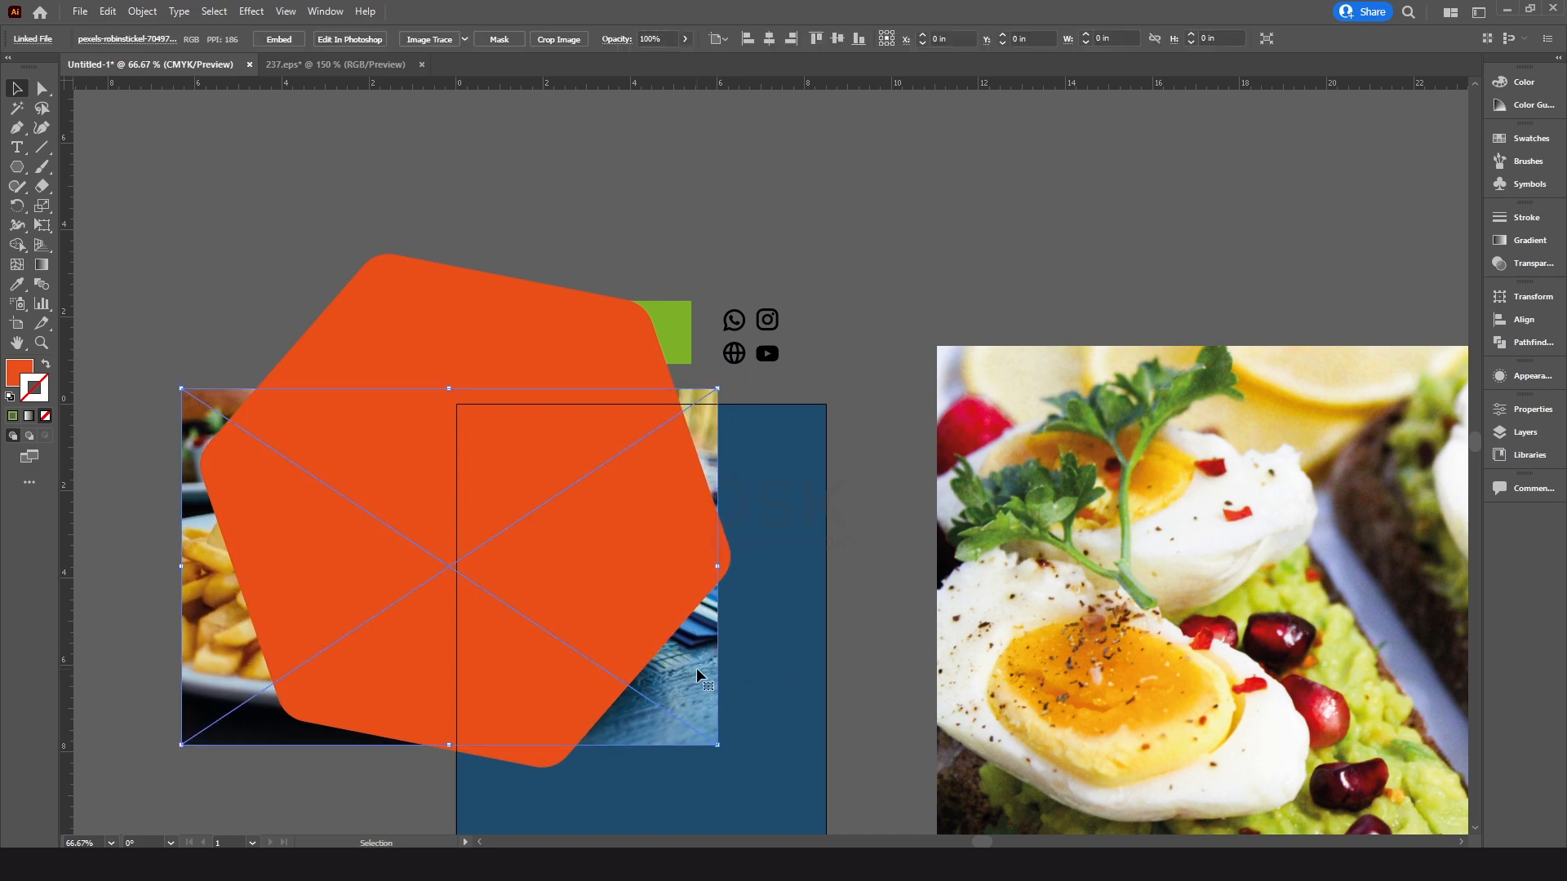
Enlarge the burger photo behind the orange hexagon to about 13.9 × 9.3 in and nudge it slightly down
drag(724, 565, 752, 563)
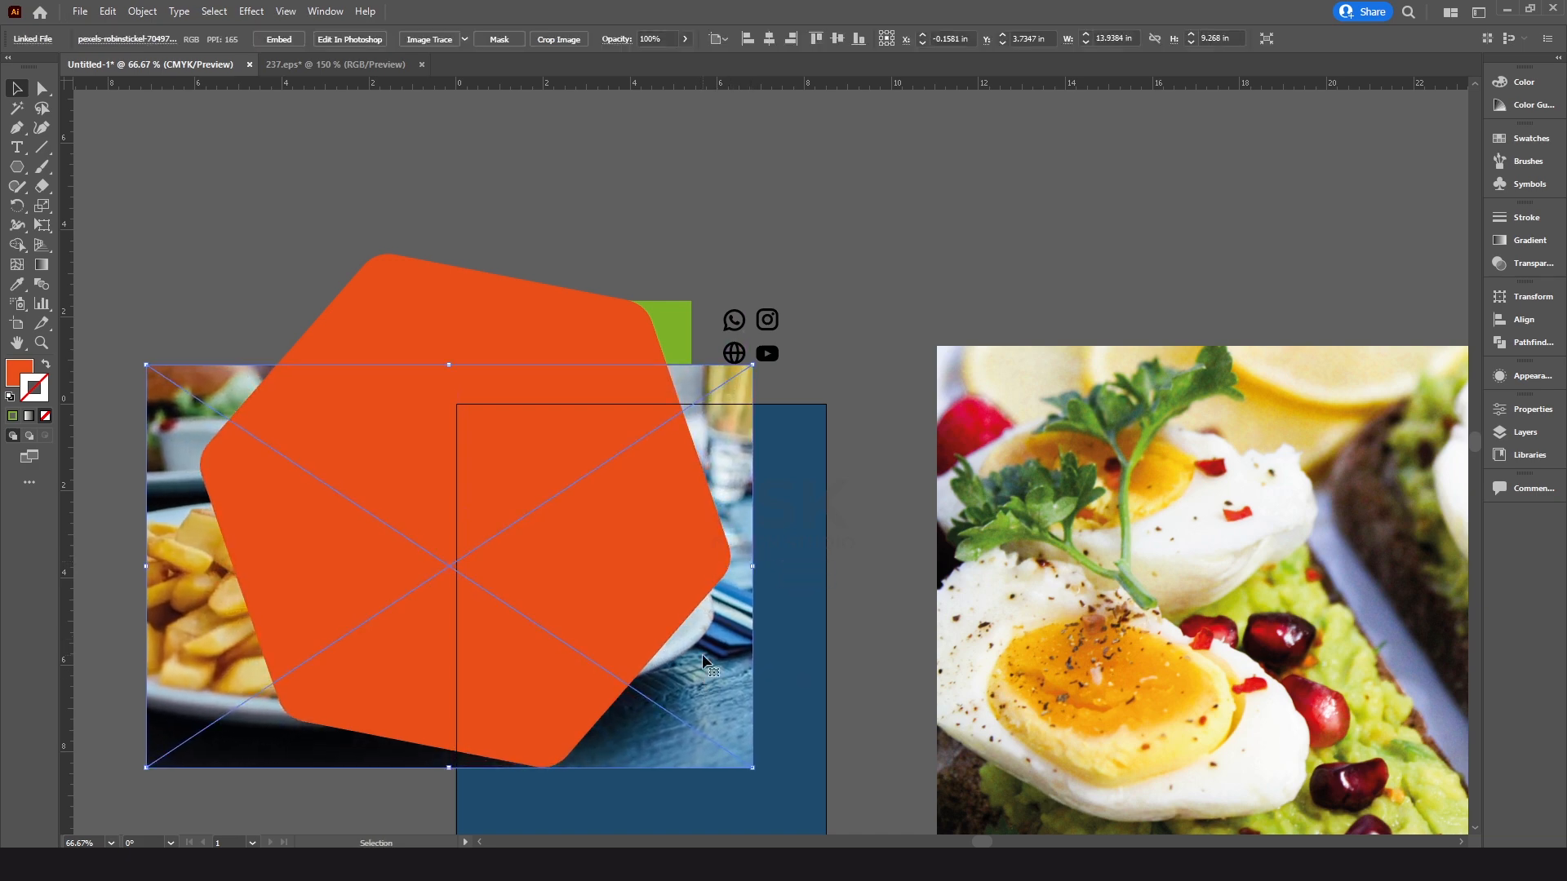
drag(703, 656, 703, 657)
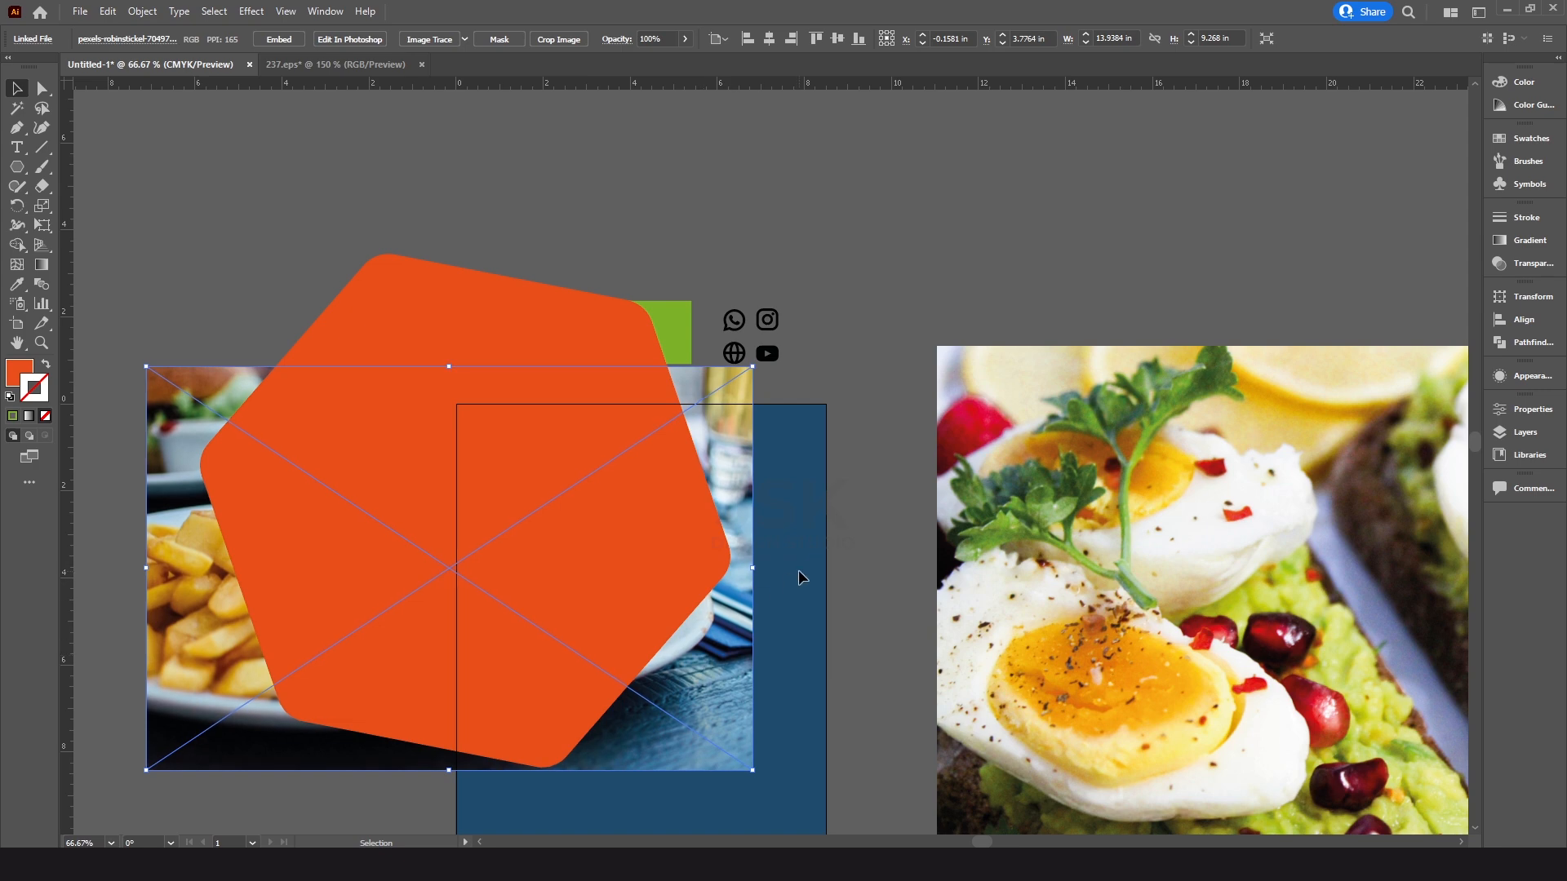
click(805, 524)
Make a clipping mask of the burger photo using the orange hexagon as the mask shape
click(586, 625)
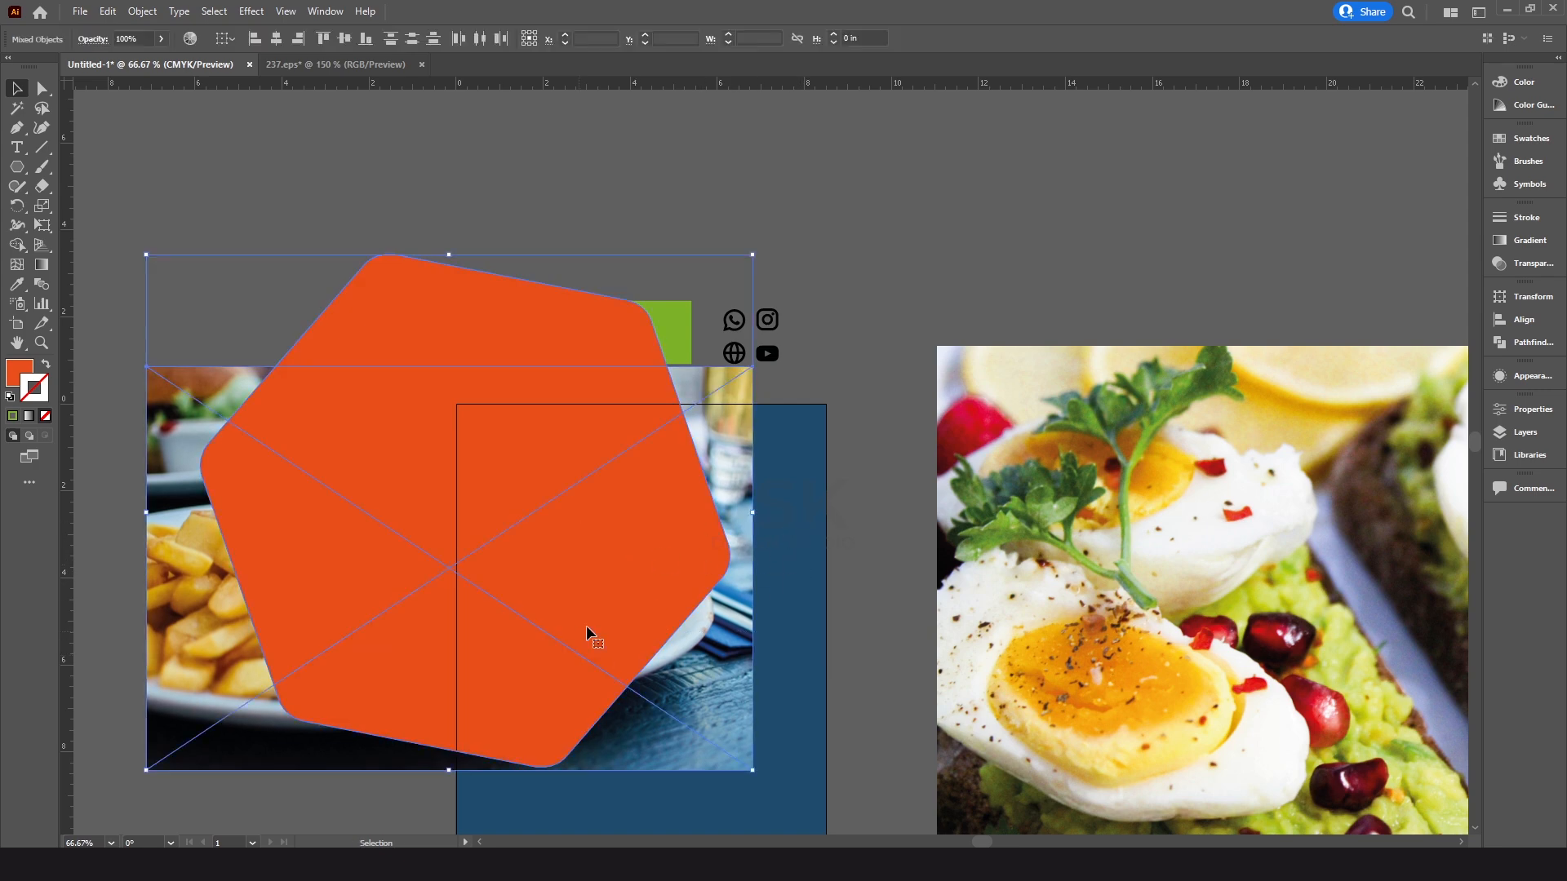
click(142, 11)
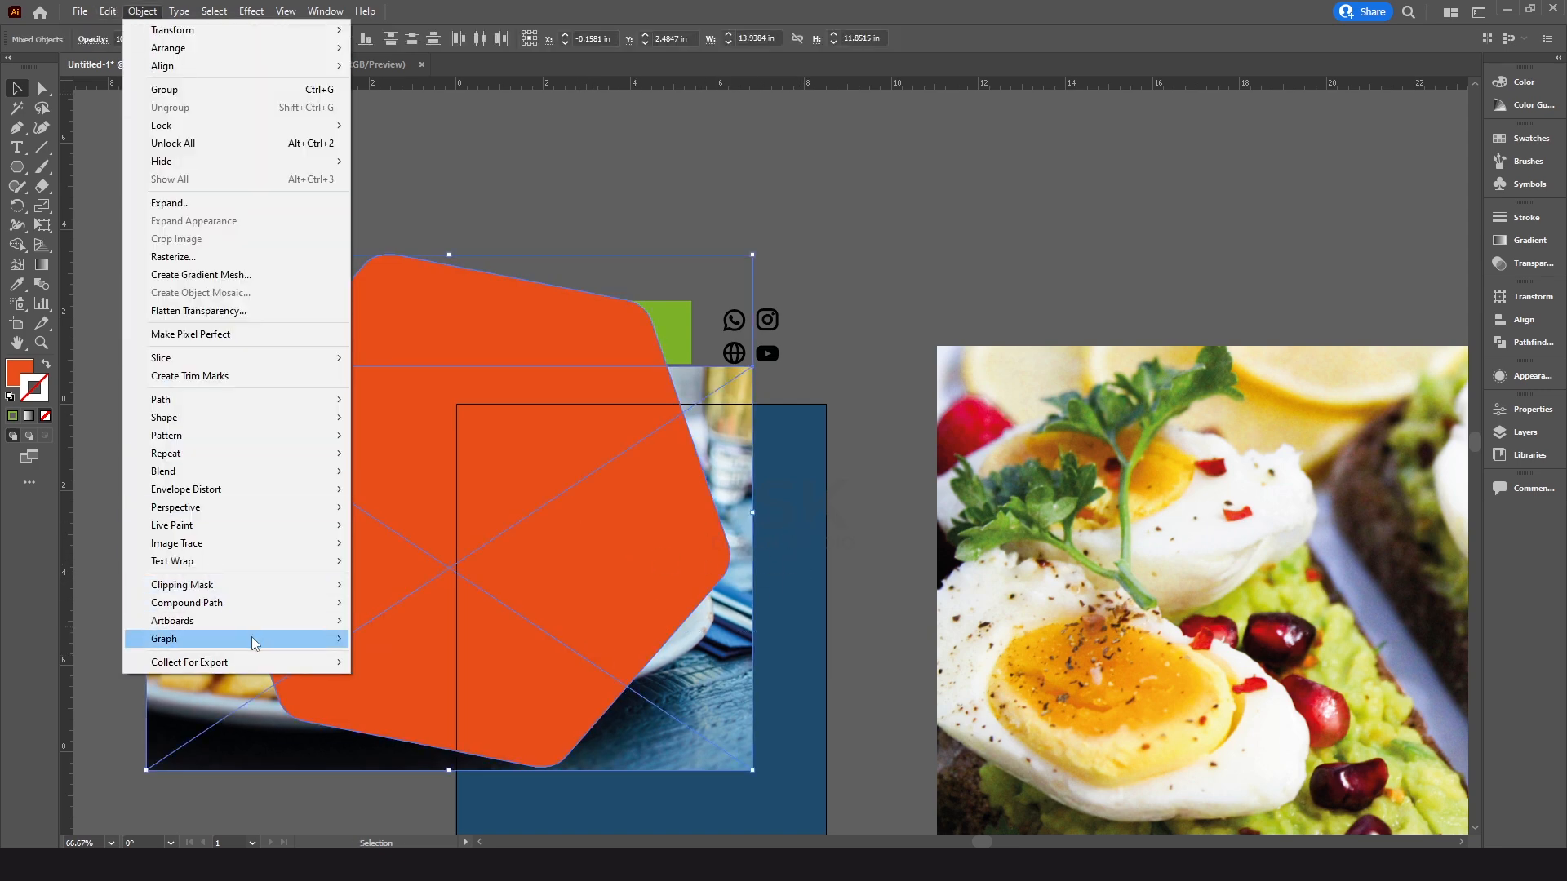
mouse_move(291, 588)
click(428, 588)
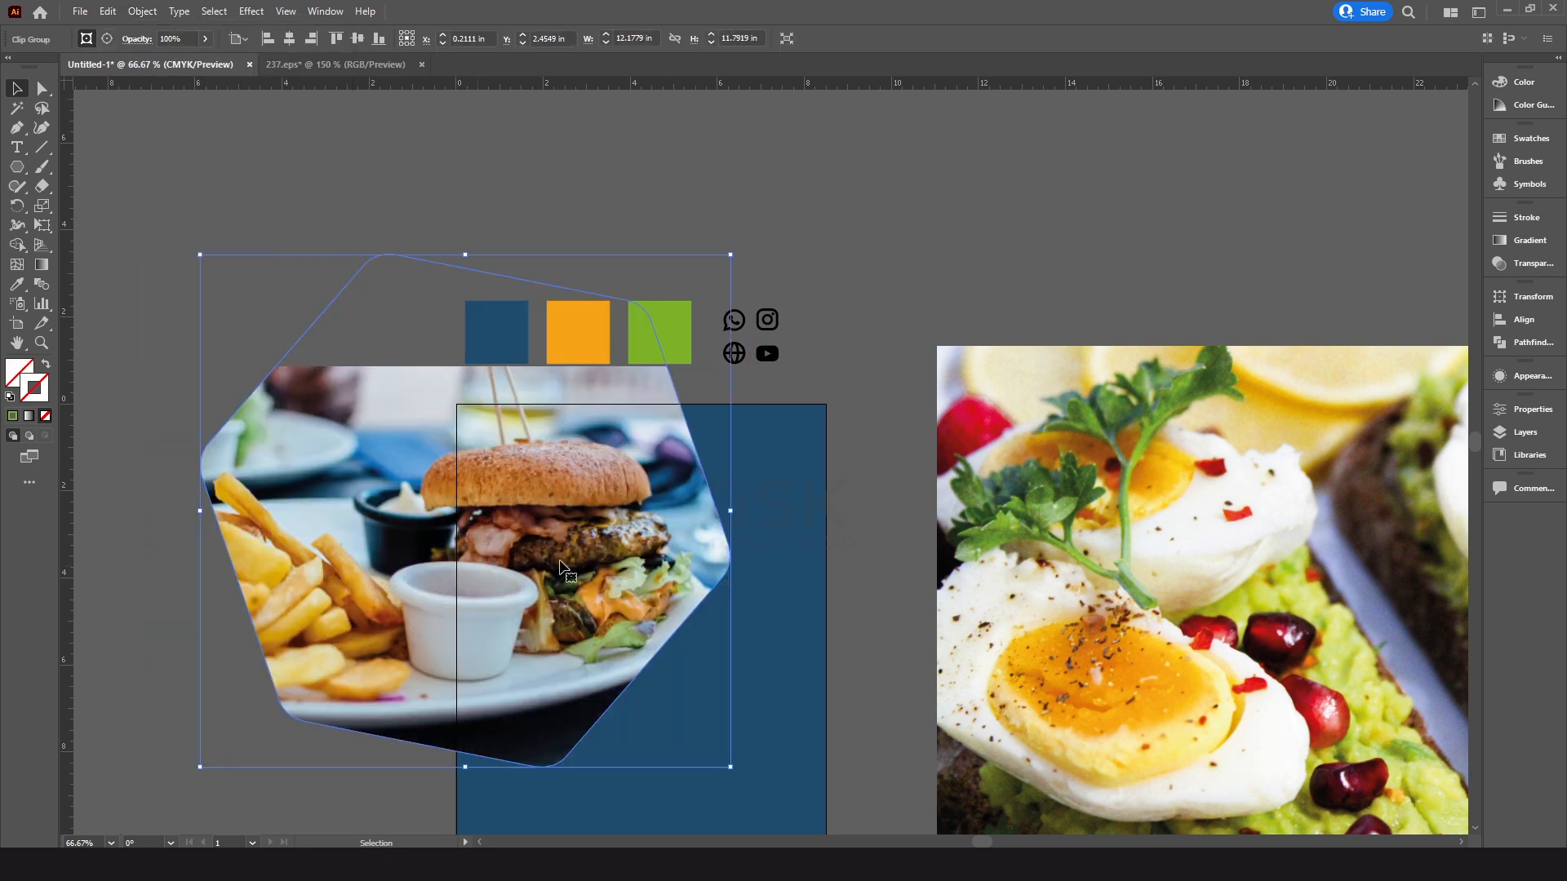
click(785, 533)
Edit the contents of the burger clip group and shift the photo slightly to the right and down inside the hexagon
click(569, 549)
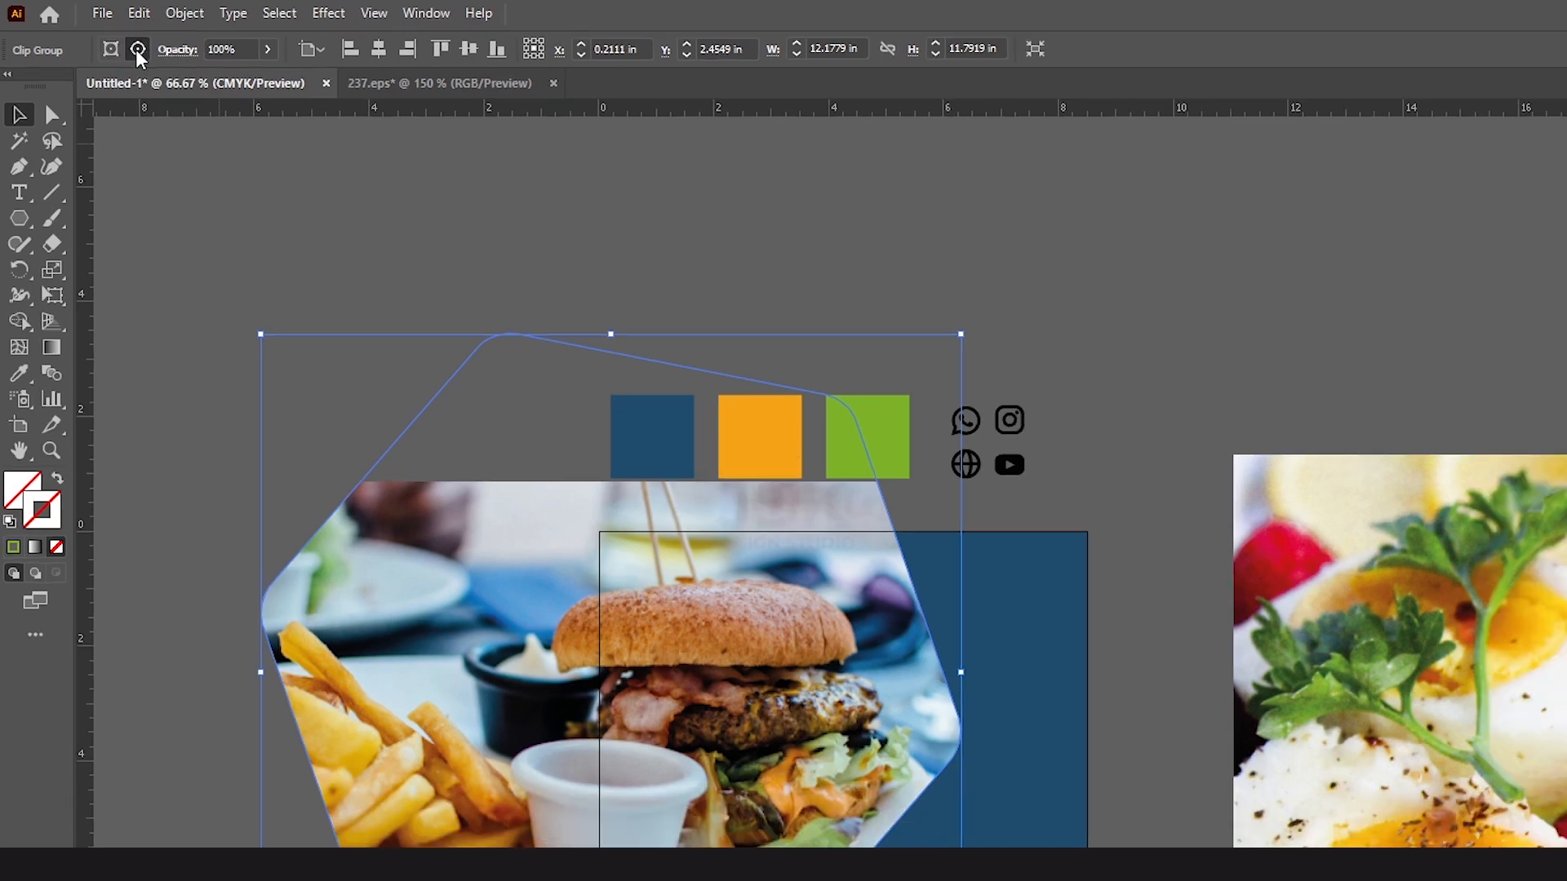
click(146, 54)
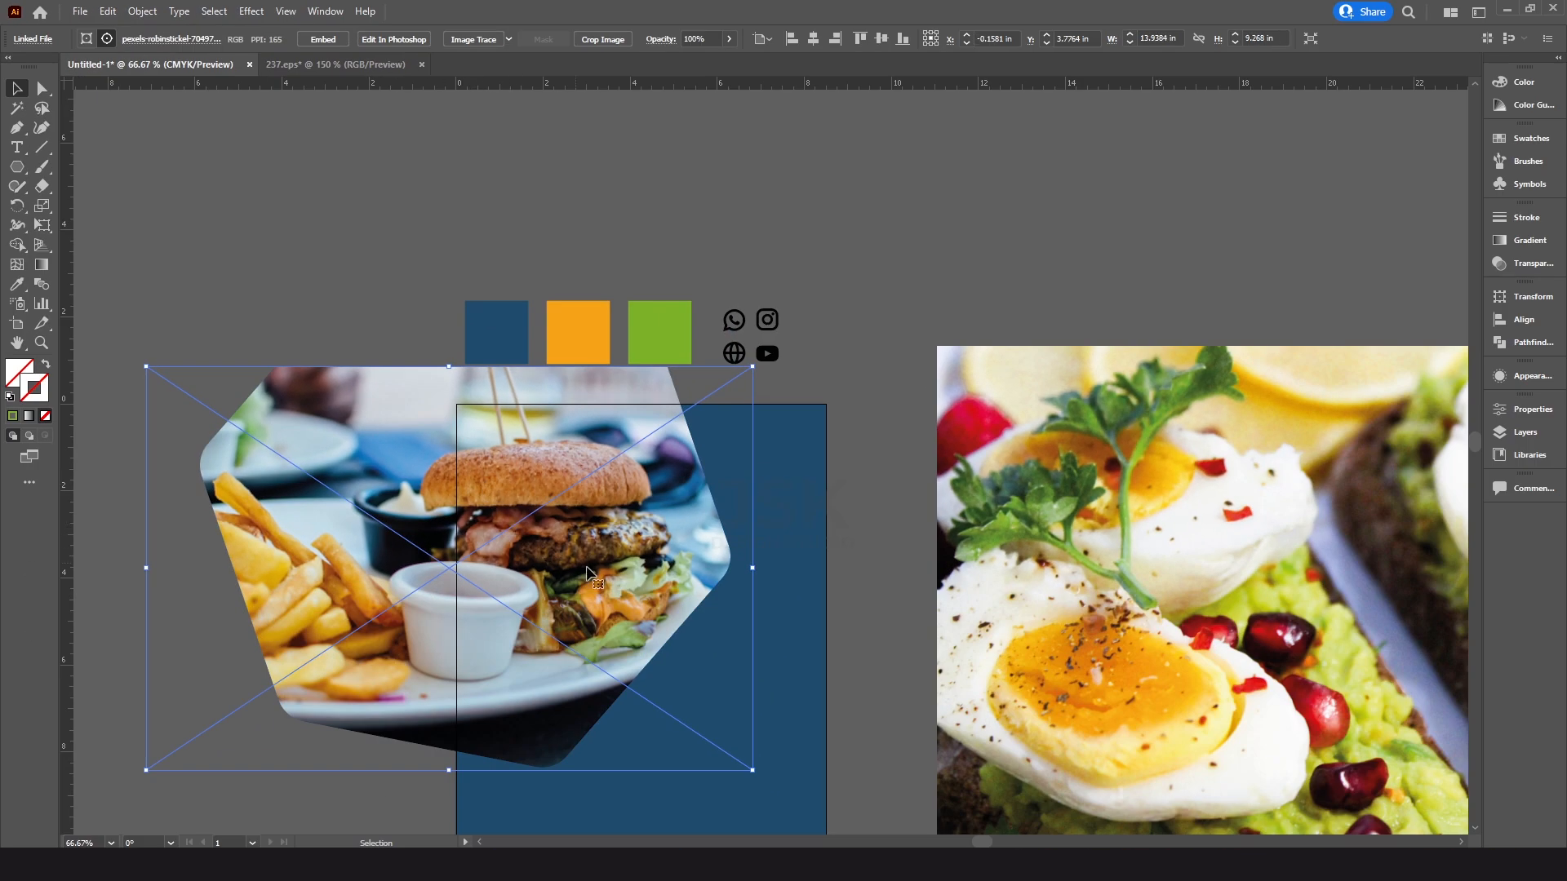
drag(600, 556, 618, 563)
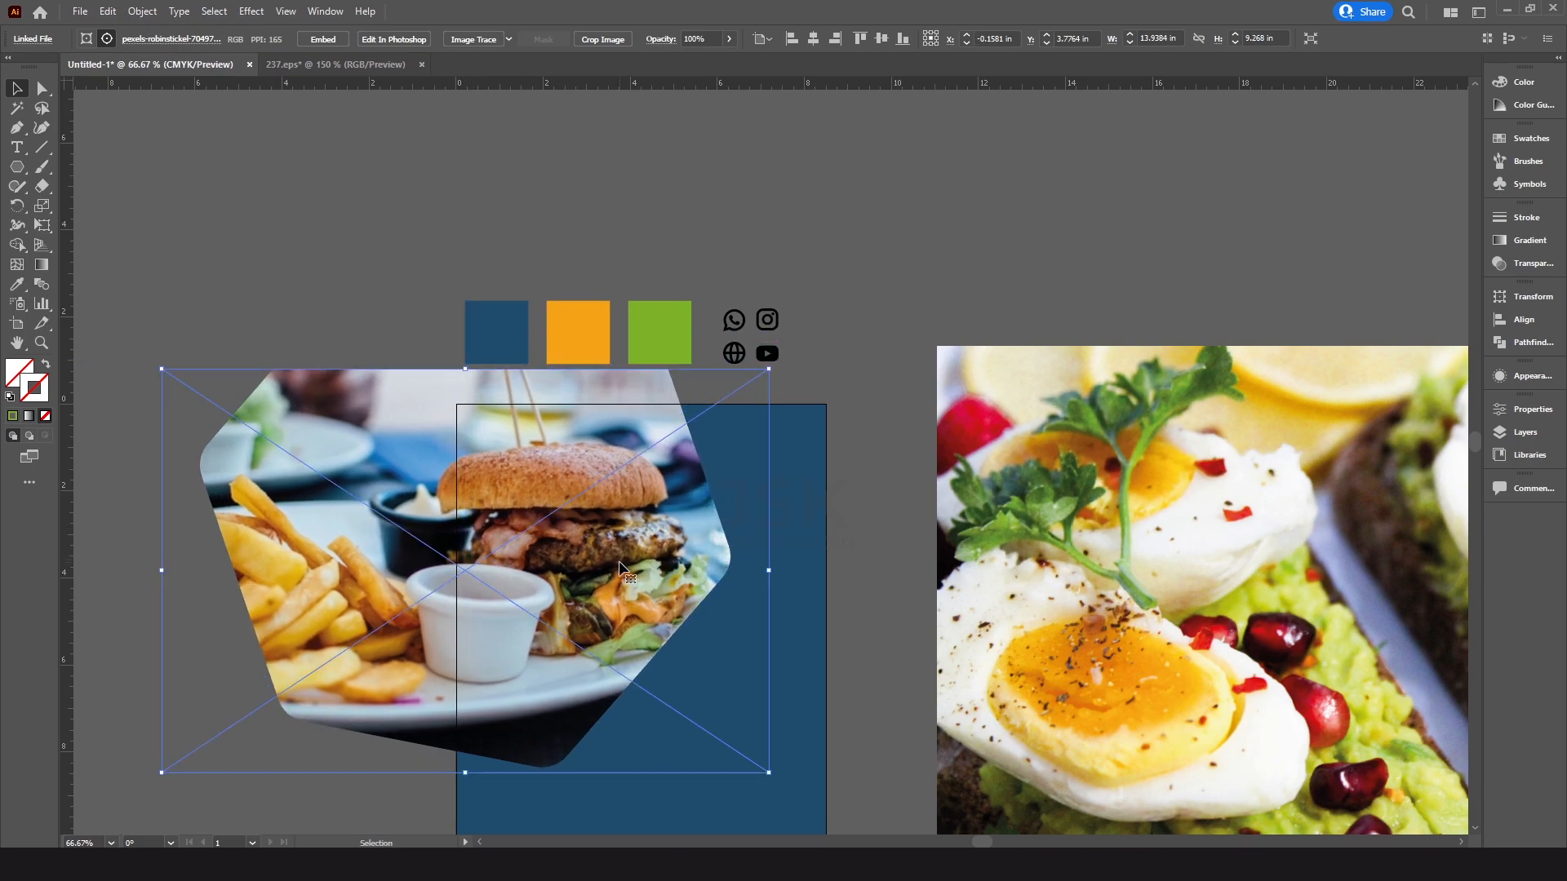
click(845, 576)
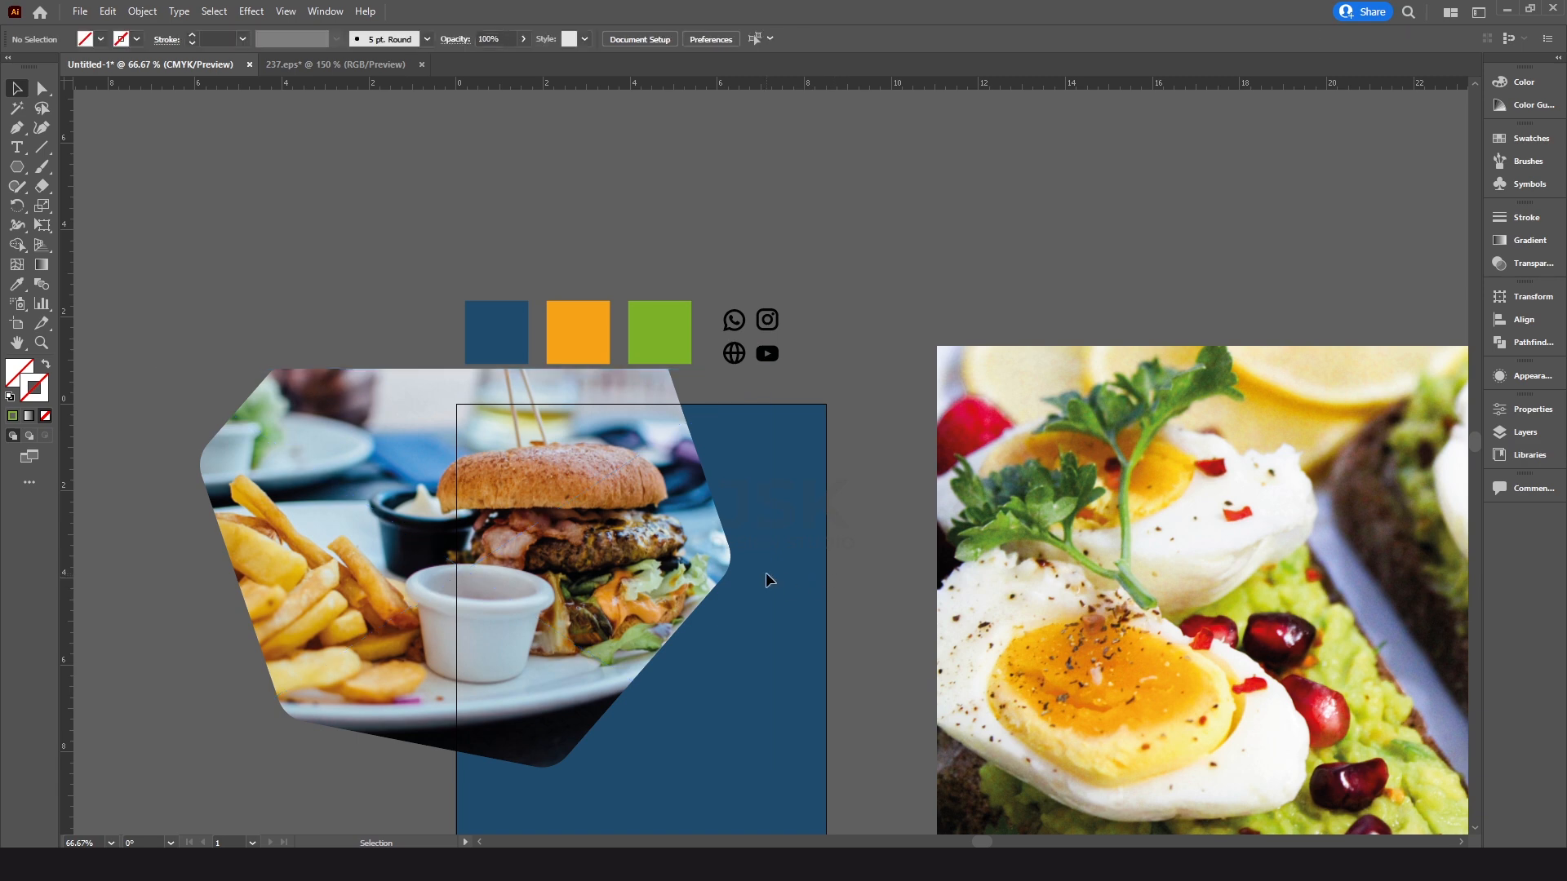
Copy the clipped burger hexagon and paste the copy in front of the original
click(628, 495)
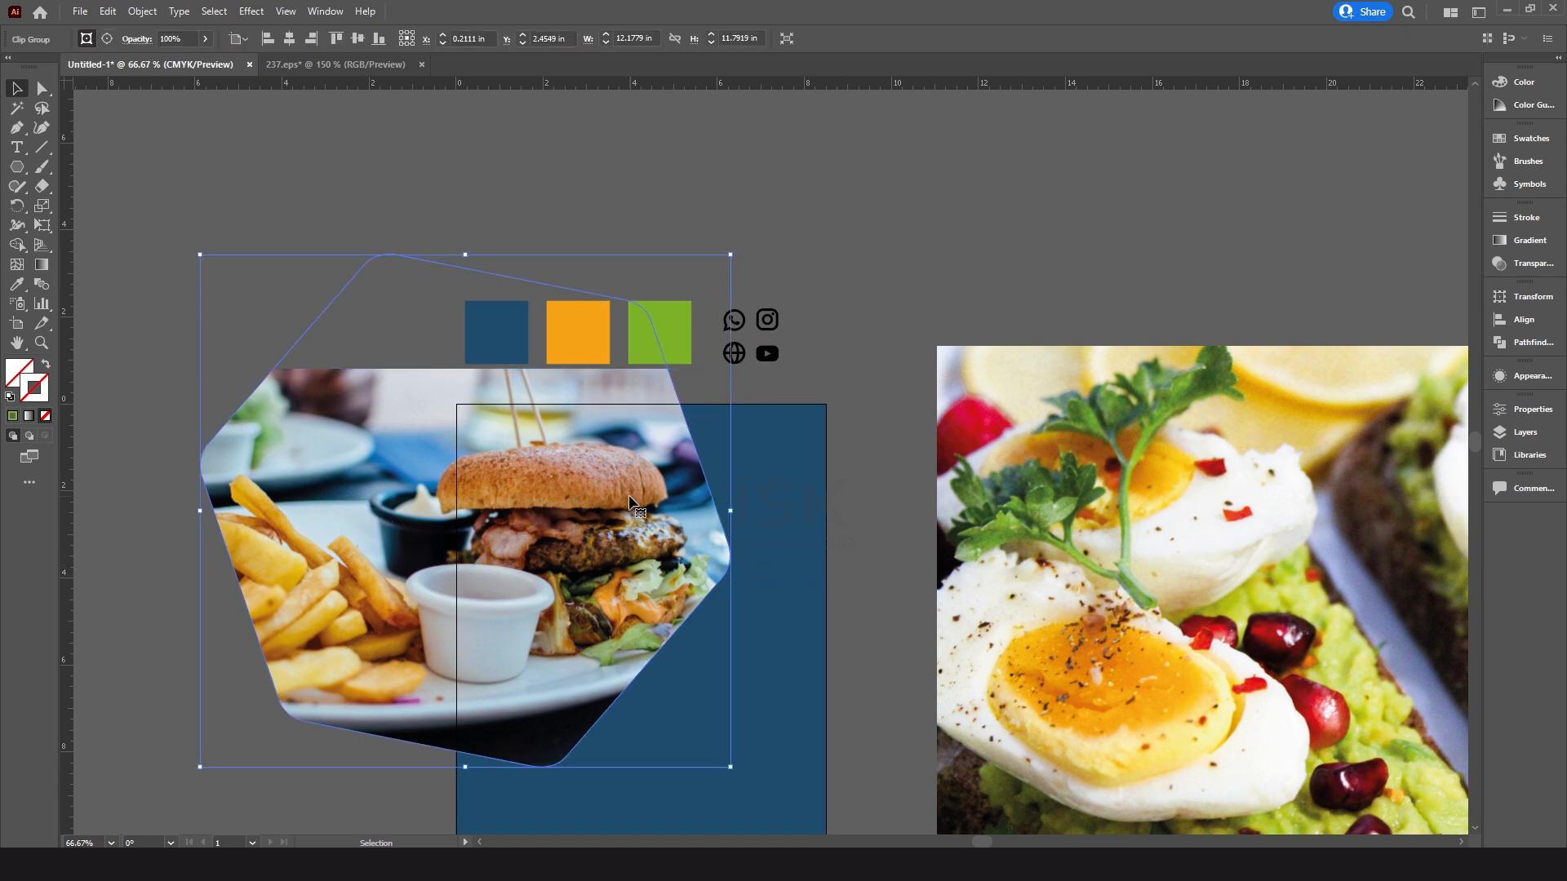
click(108, 11)
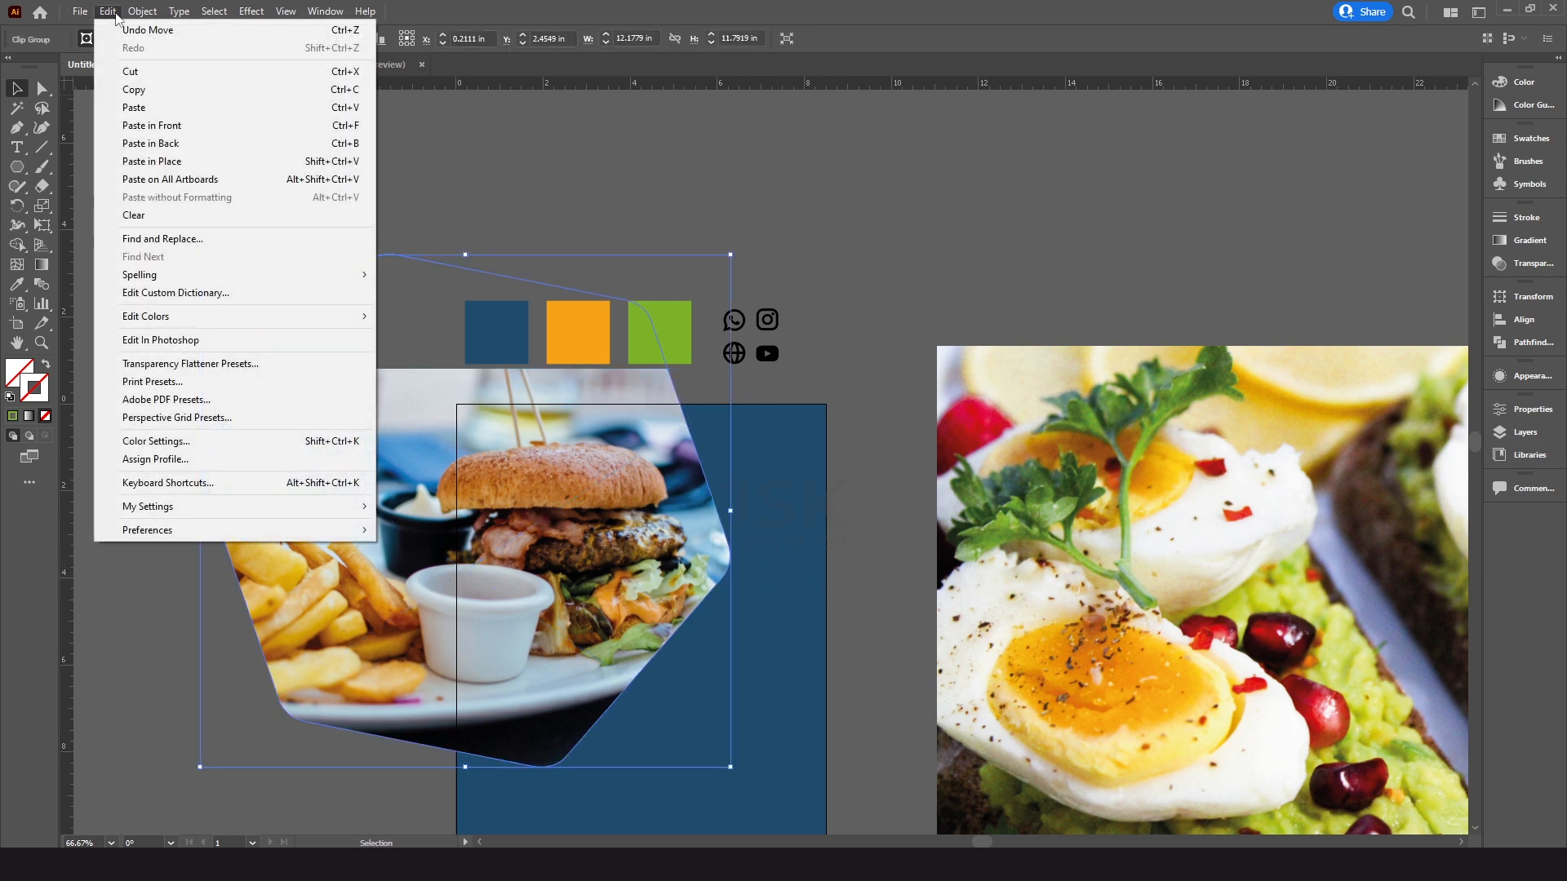
click(121, 89)
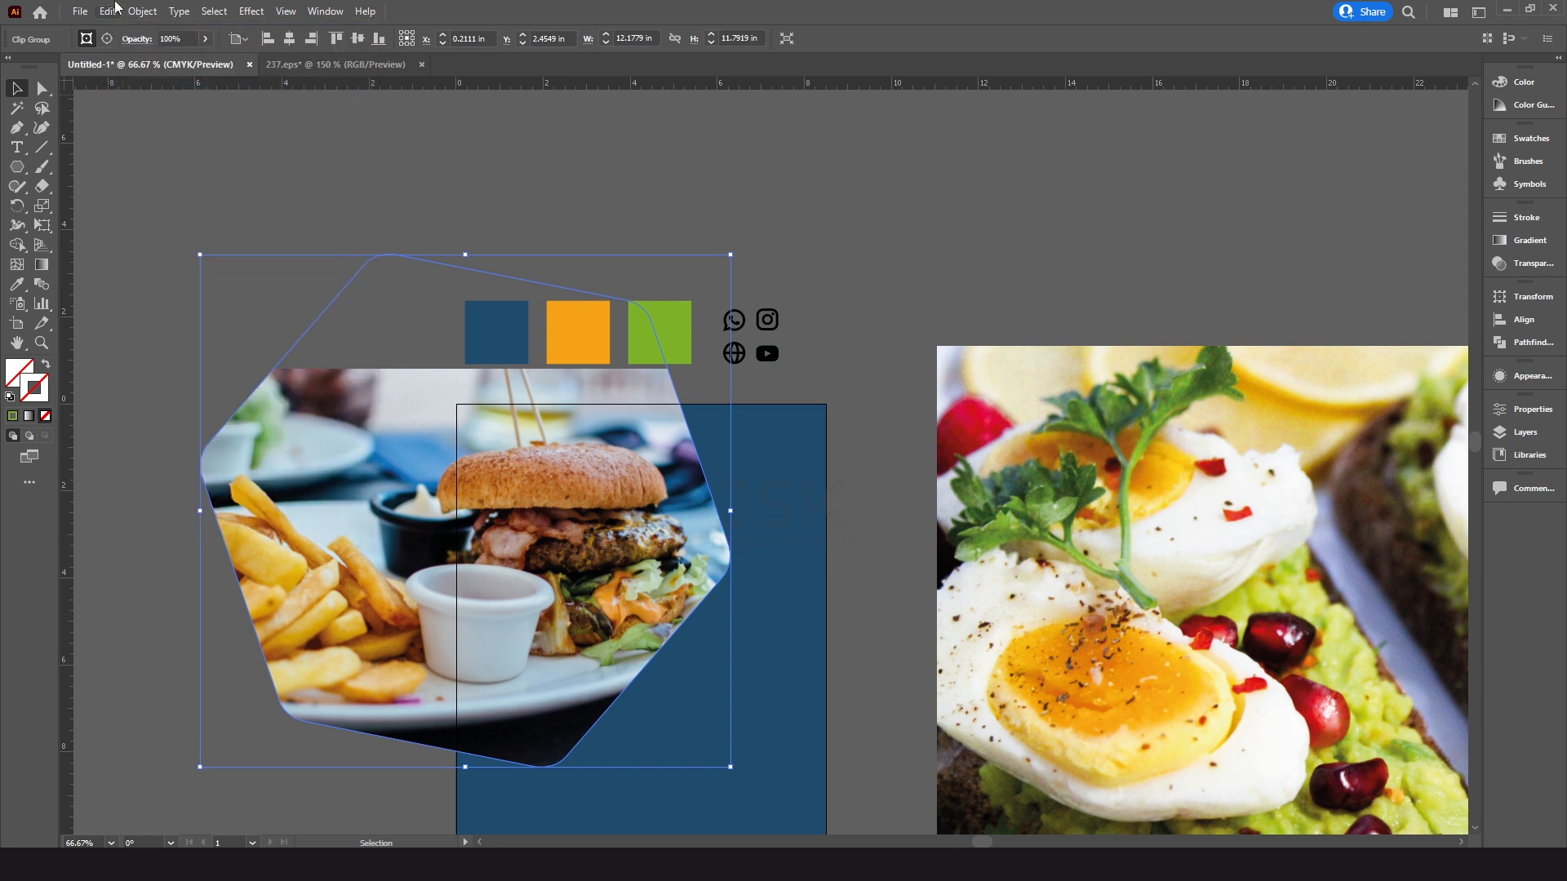
click(113, 11)
click(151, 142)
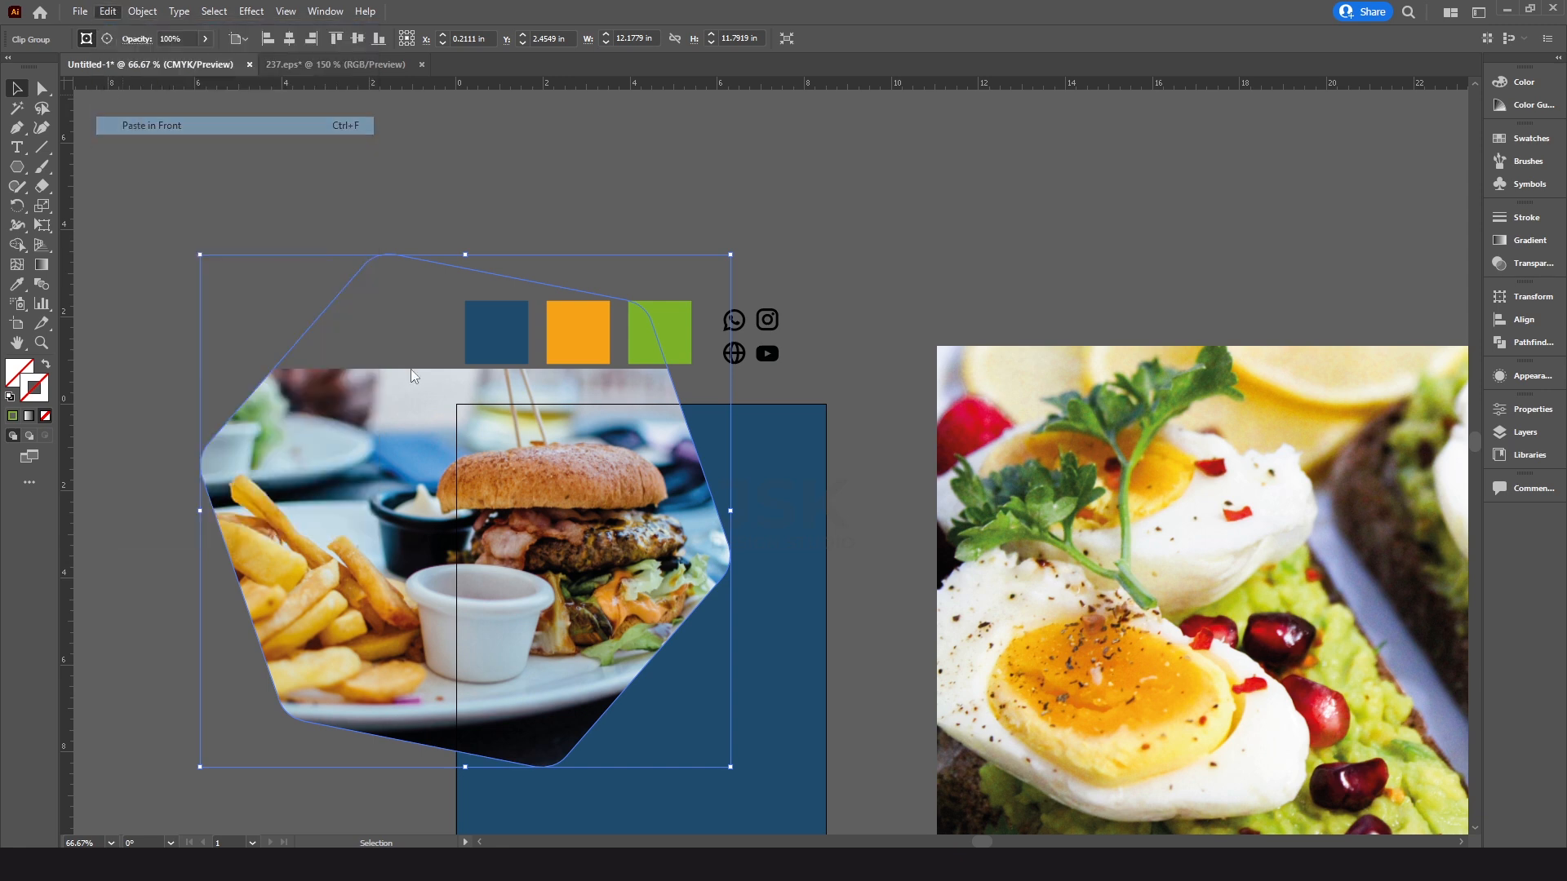
Release the front copy's clipping mask and remove its burger photo, keeping the unfilled hexagon path over the clipped original
right_click(580, 495)
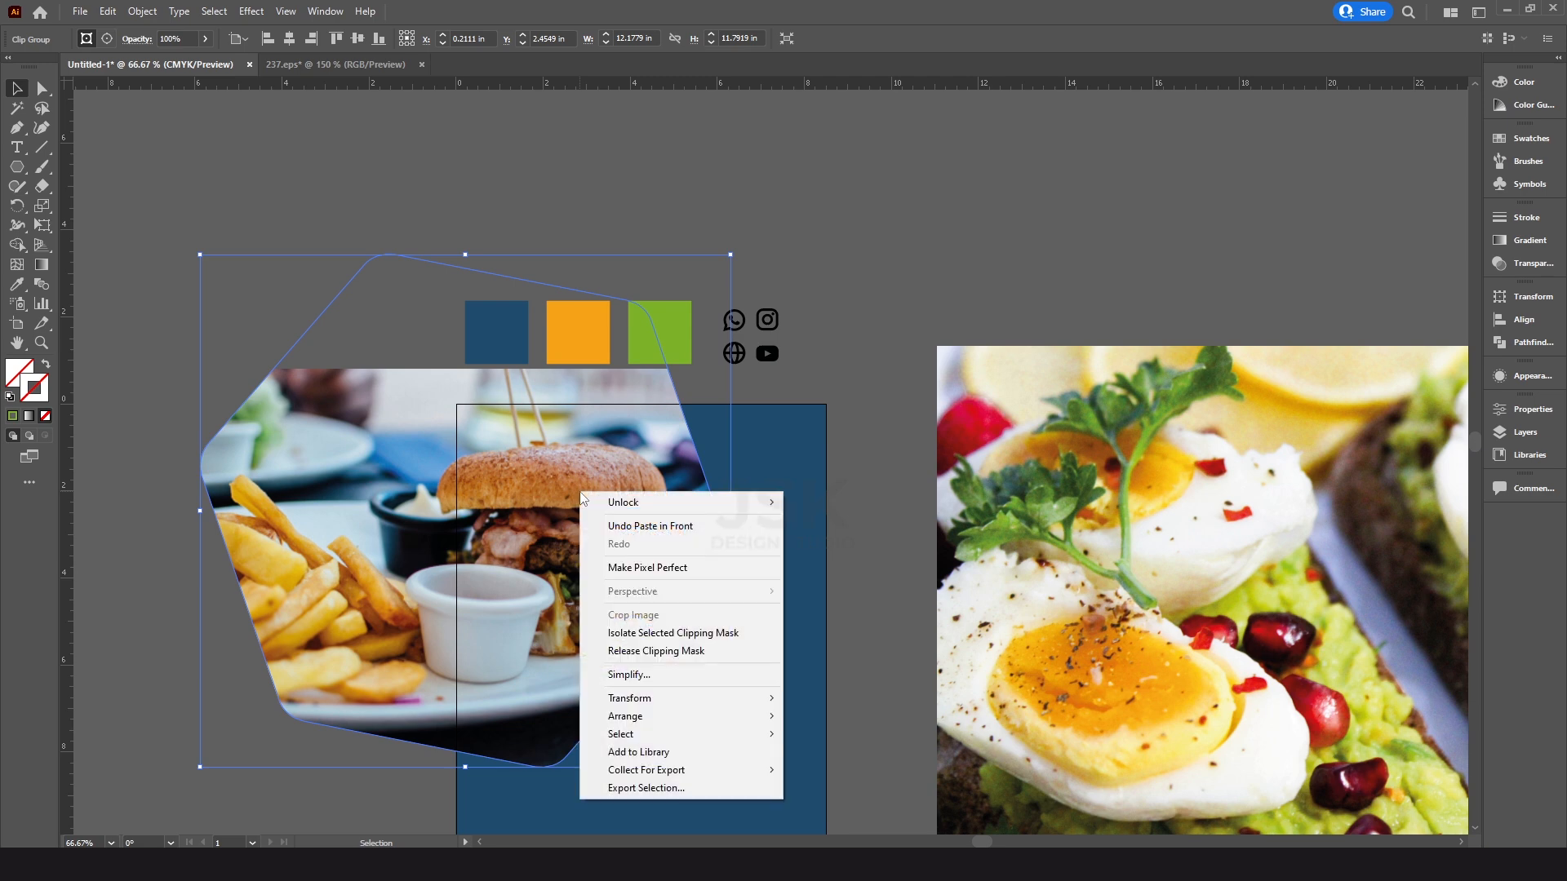
click(649, 651)
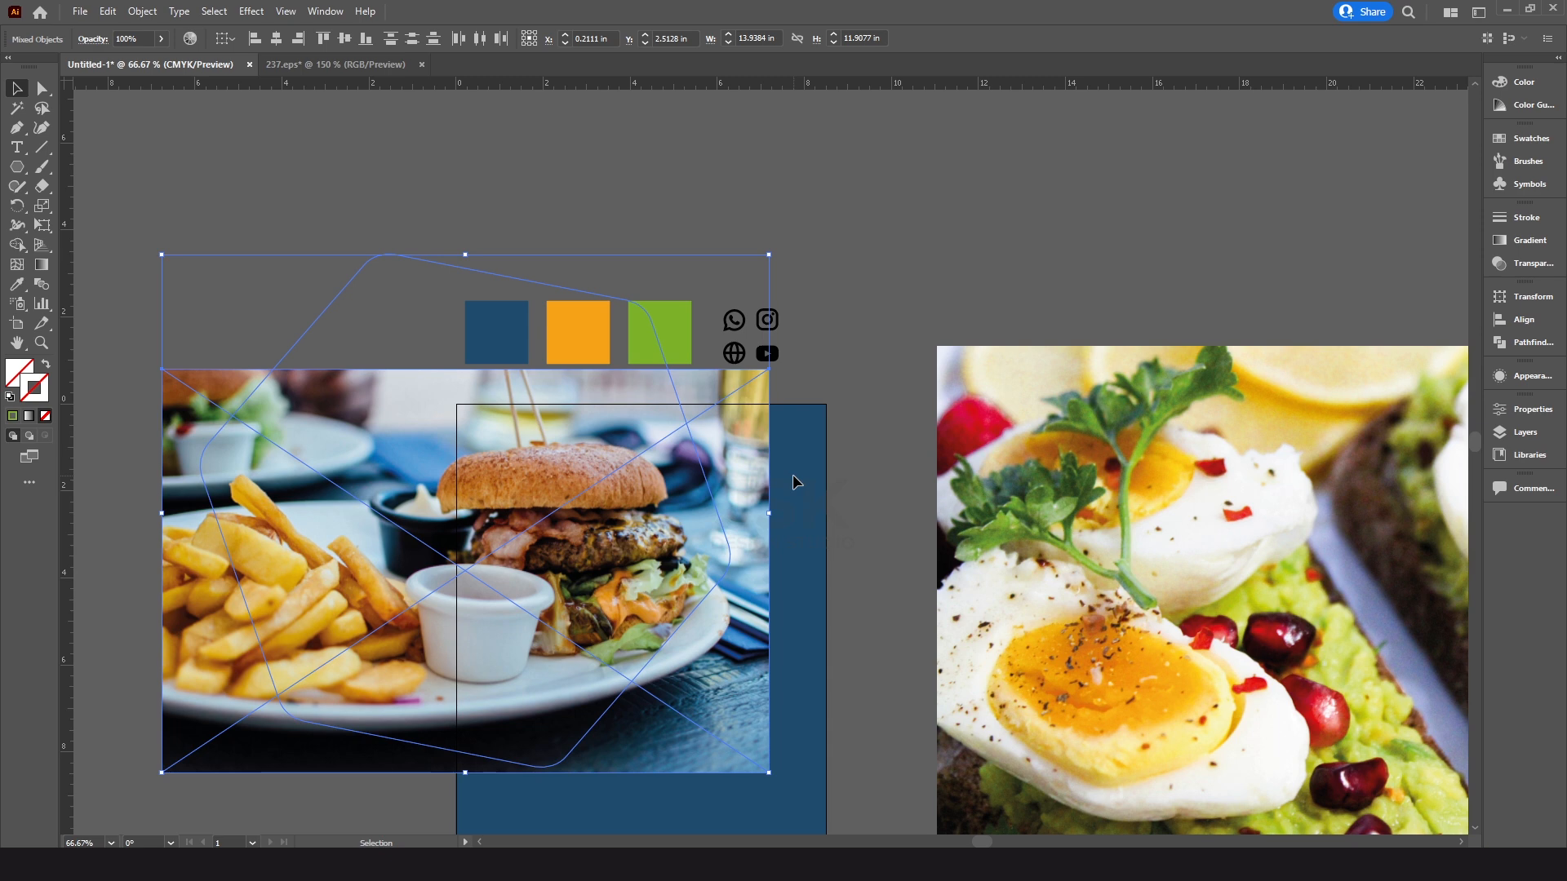
key(ctrl+7)
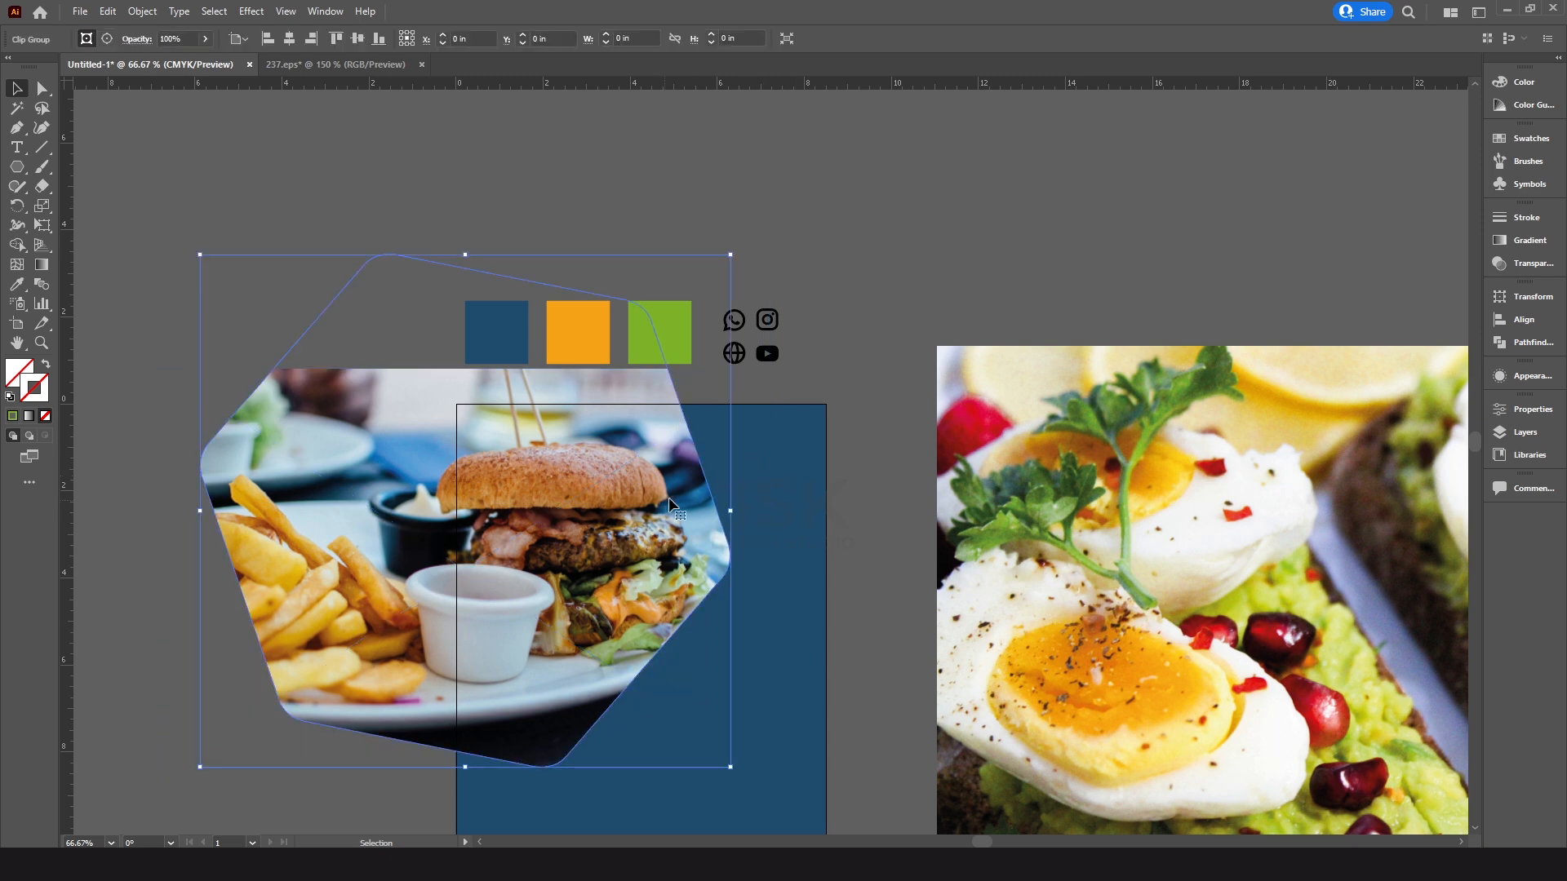
click(752, 505)
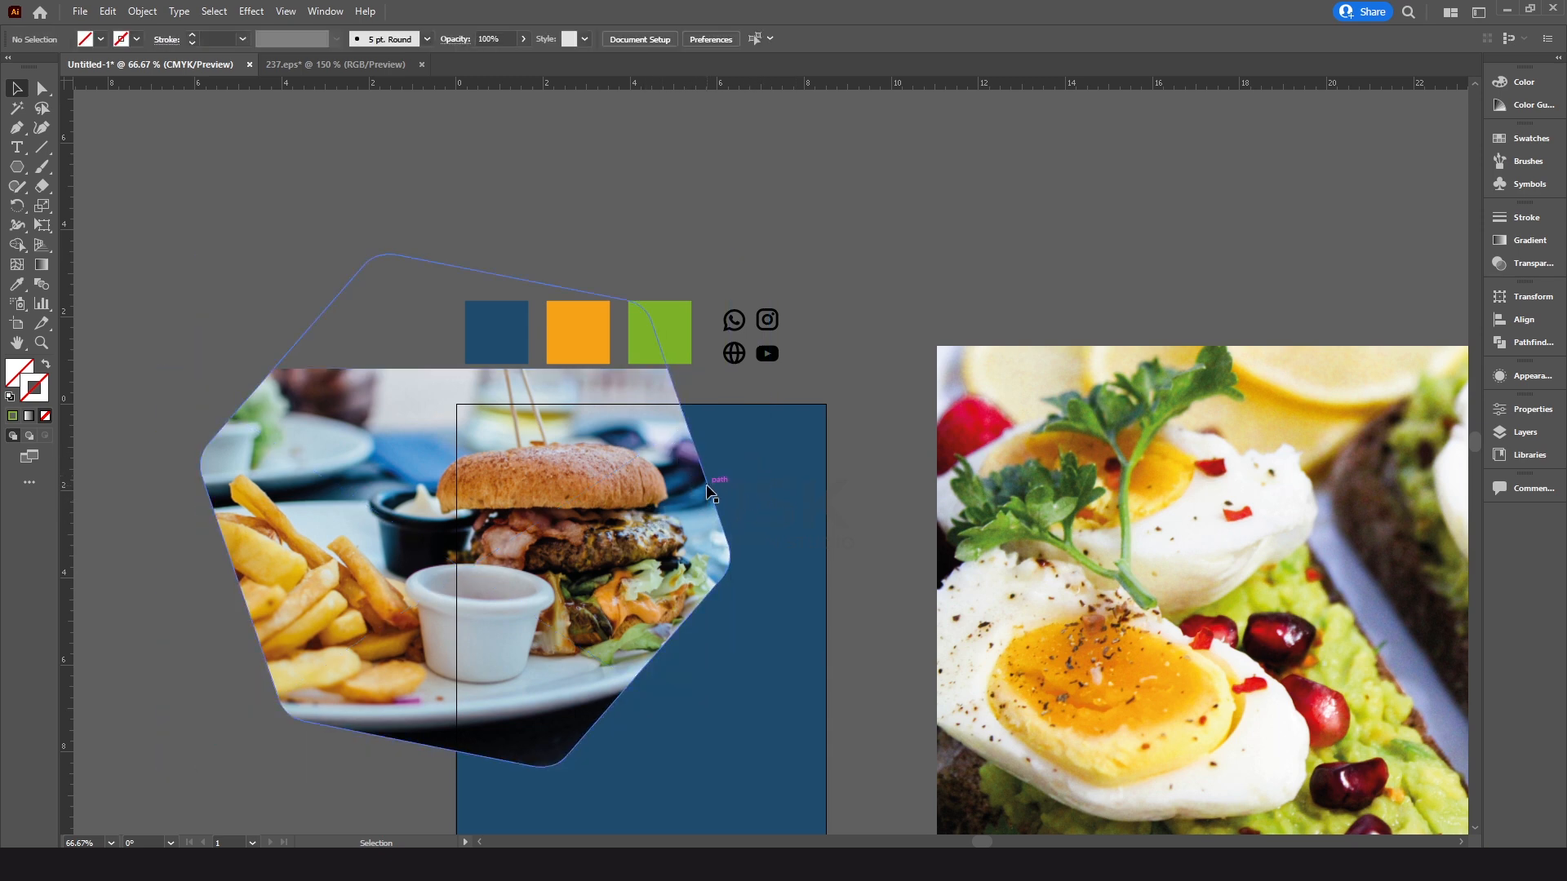
Give the unfilled hexagon path around the burger photo a green stroke with a weight of 8 pt
click(706, 490)
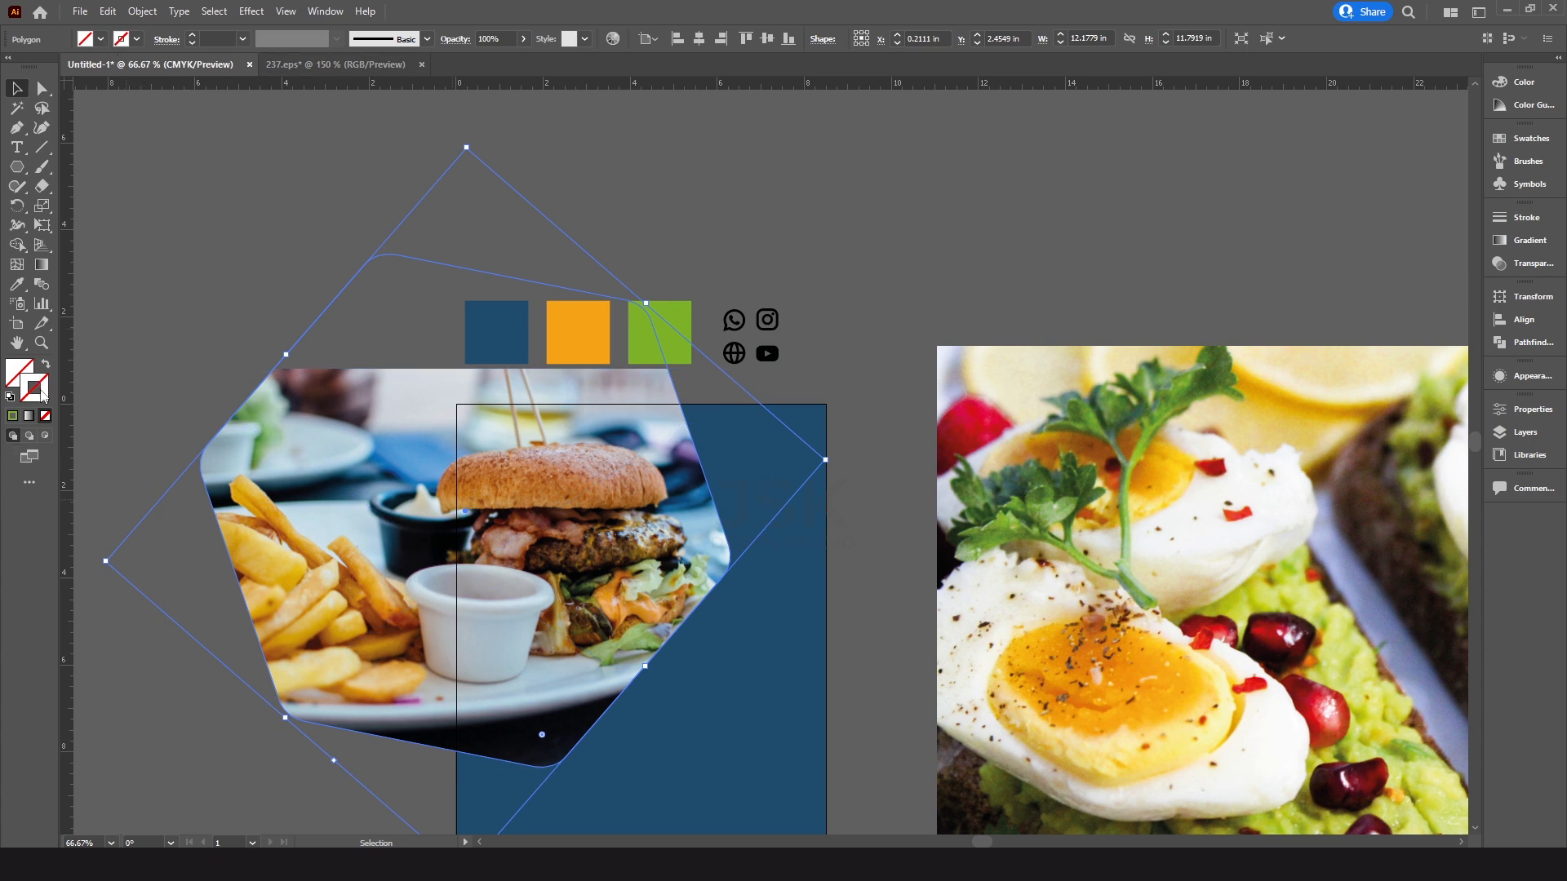
click(12, 418)
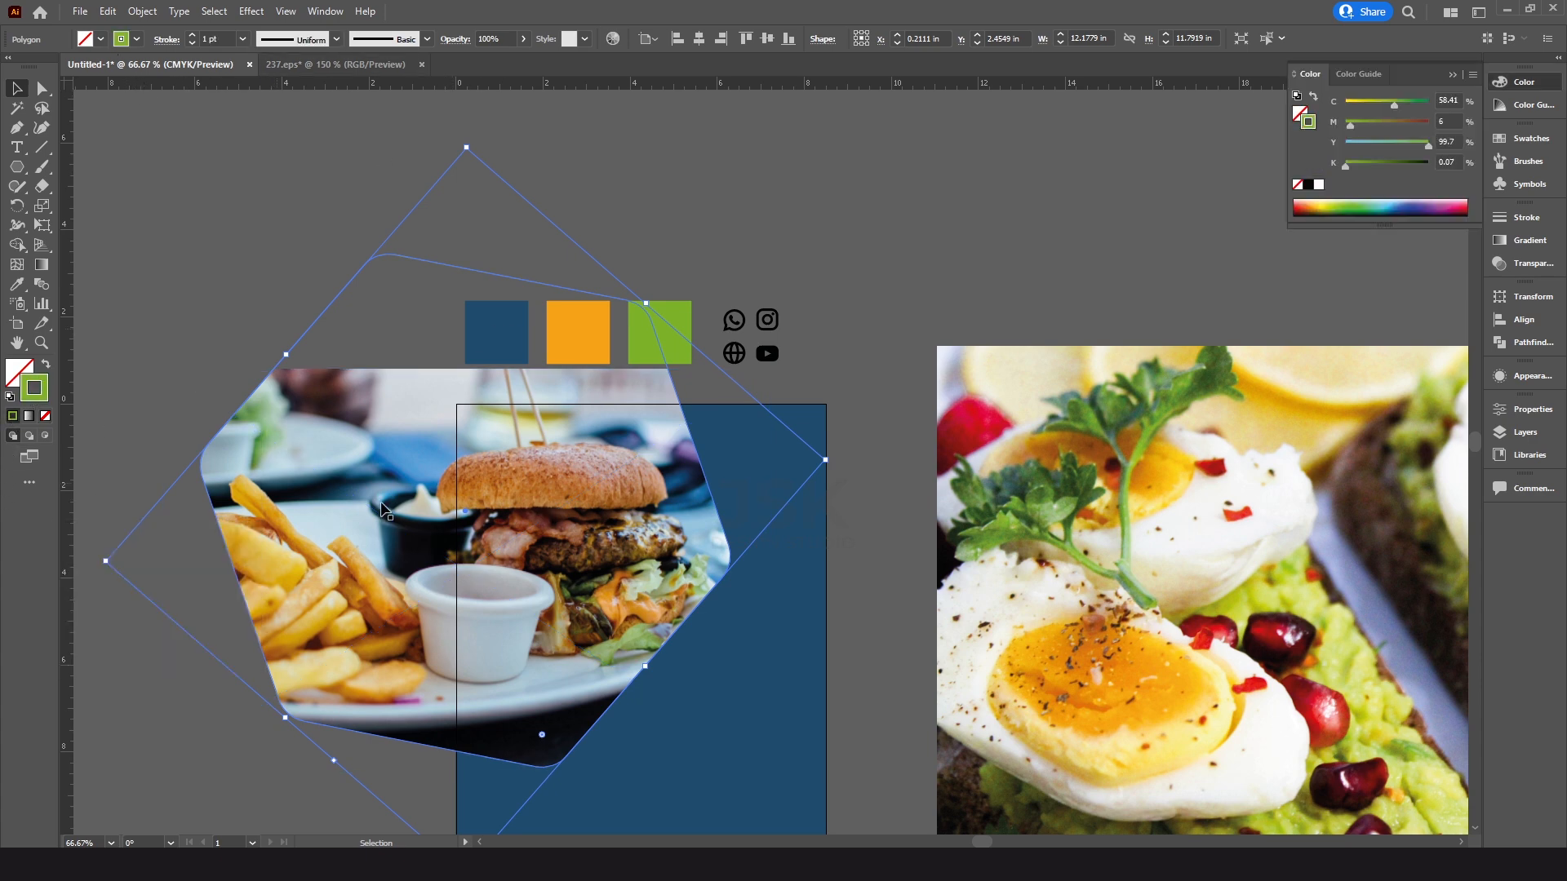
click(193, 36)
click(192, 36)
click(193, 36)
click(193, 36)
click(192, 36)
click(193, 37)
click(193, 36)
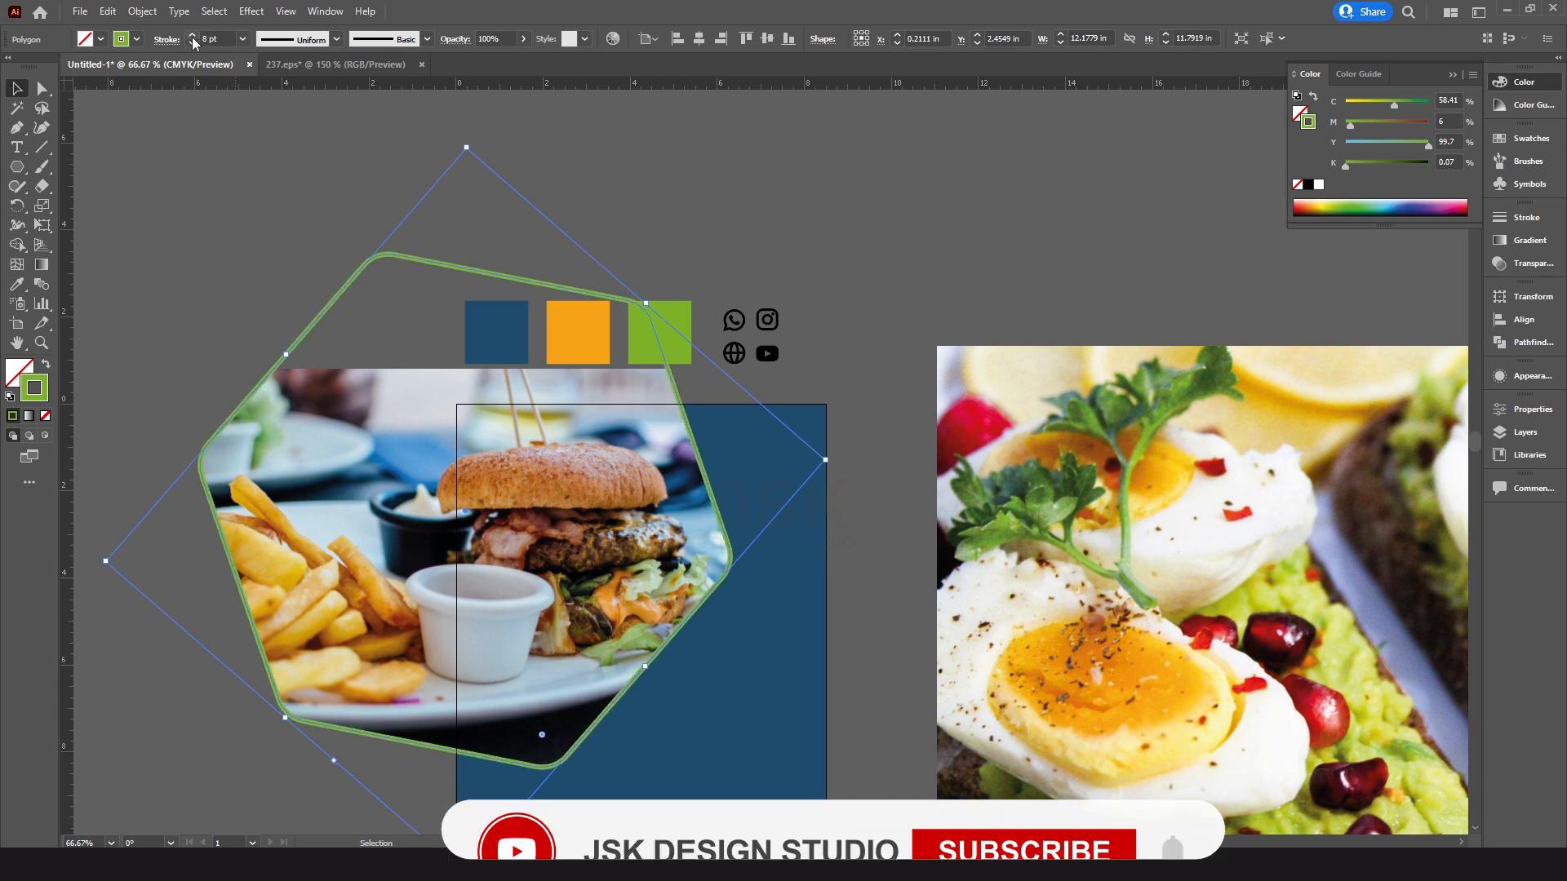
Copy the hex code F6A314 from the fill of the orange sample square
click(545, 319)
click(549, 325)
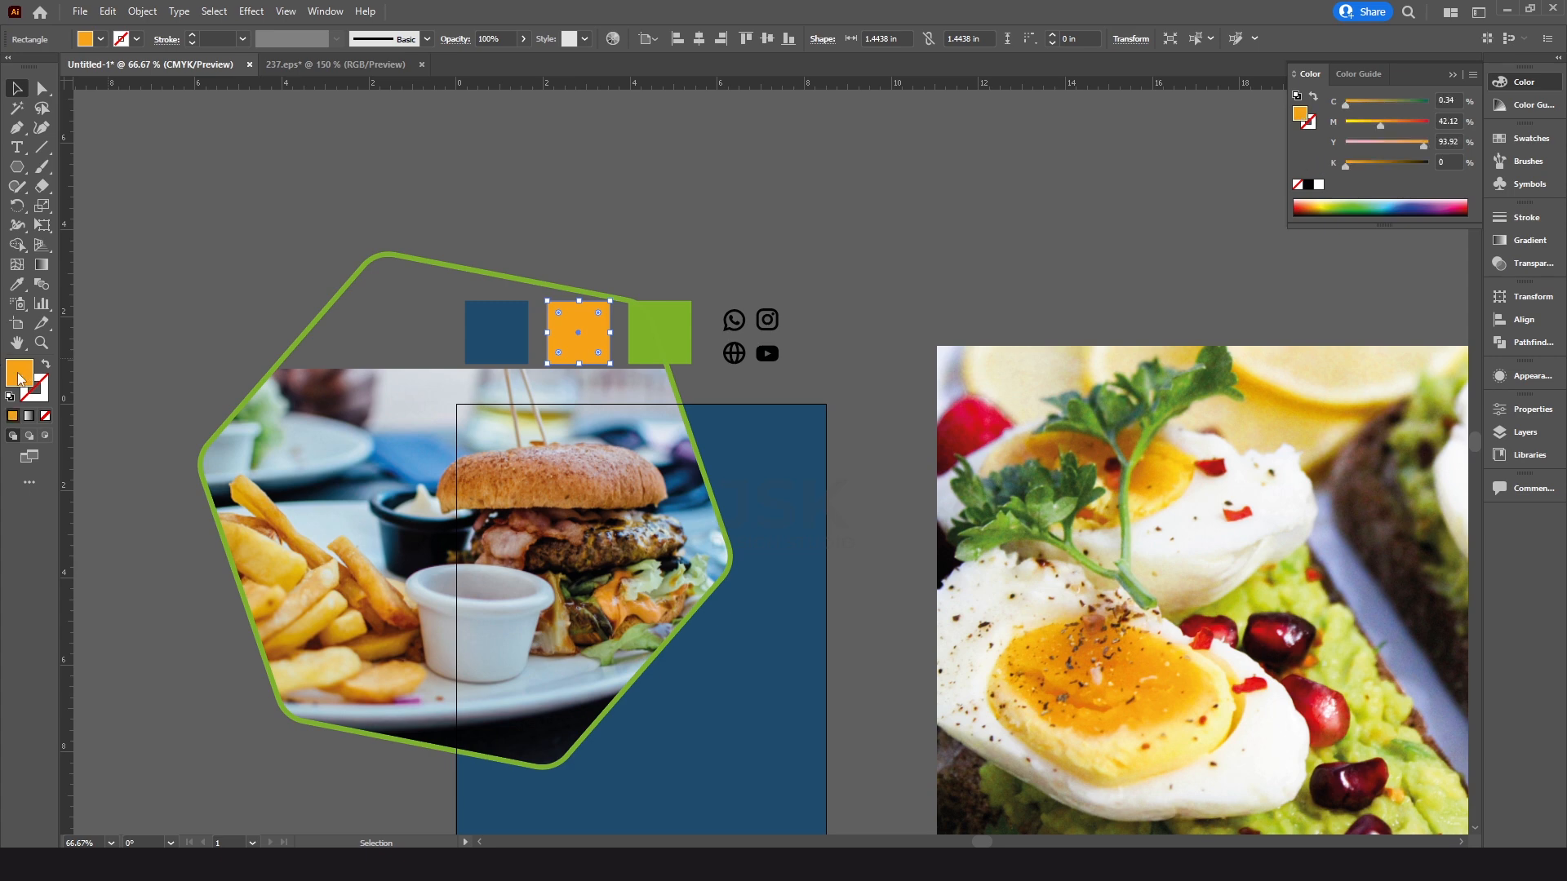
double_click(19, 373)
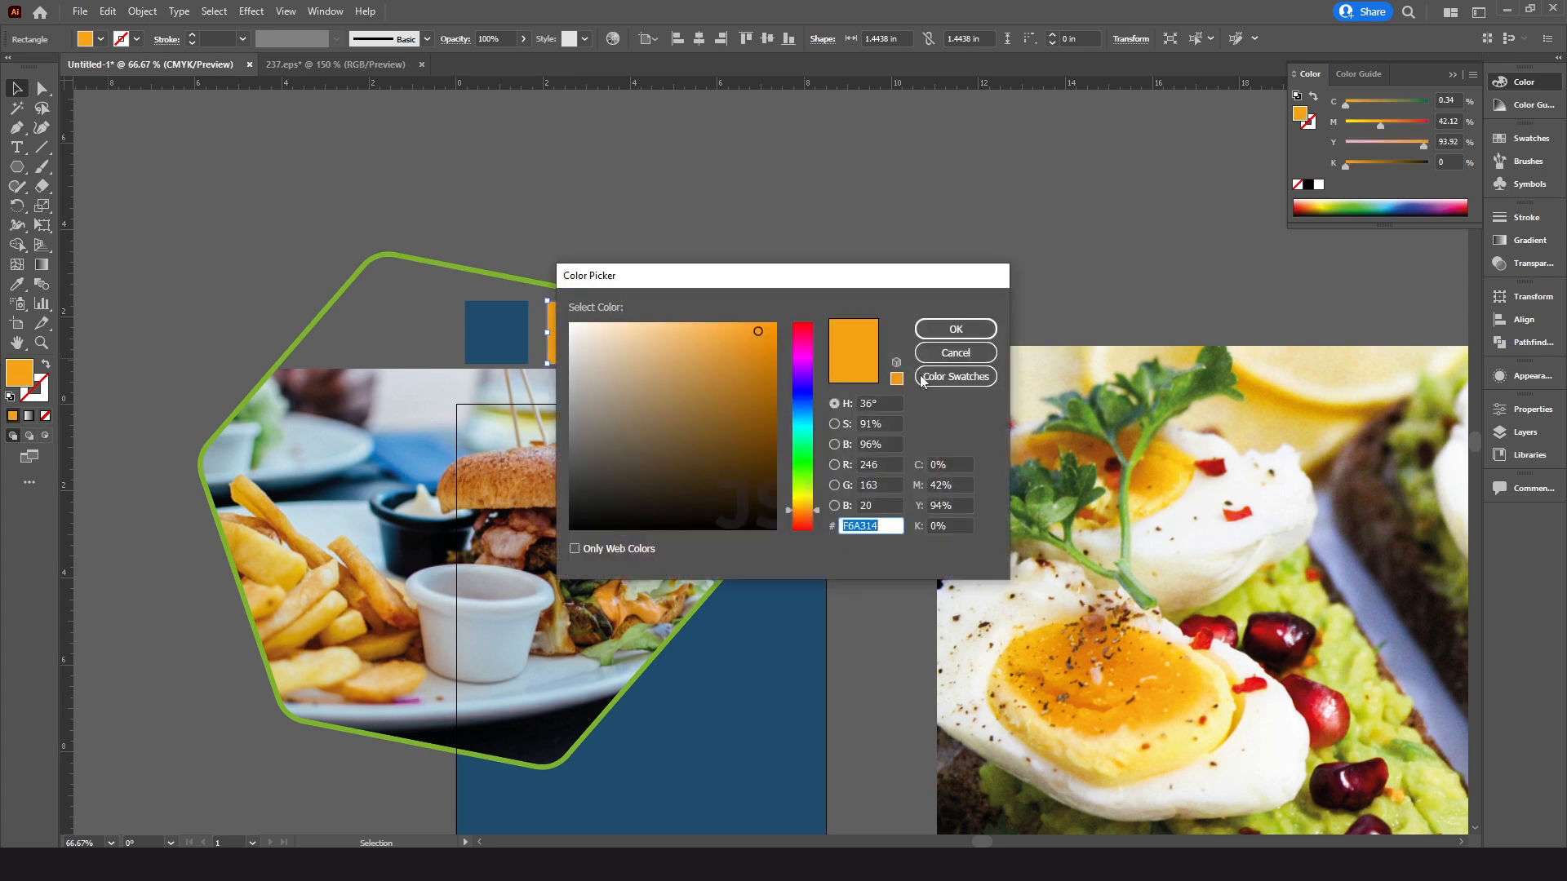
click(956, 329)
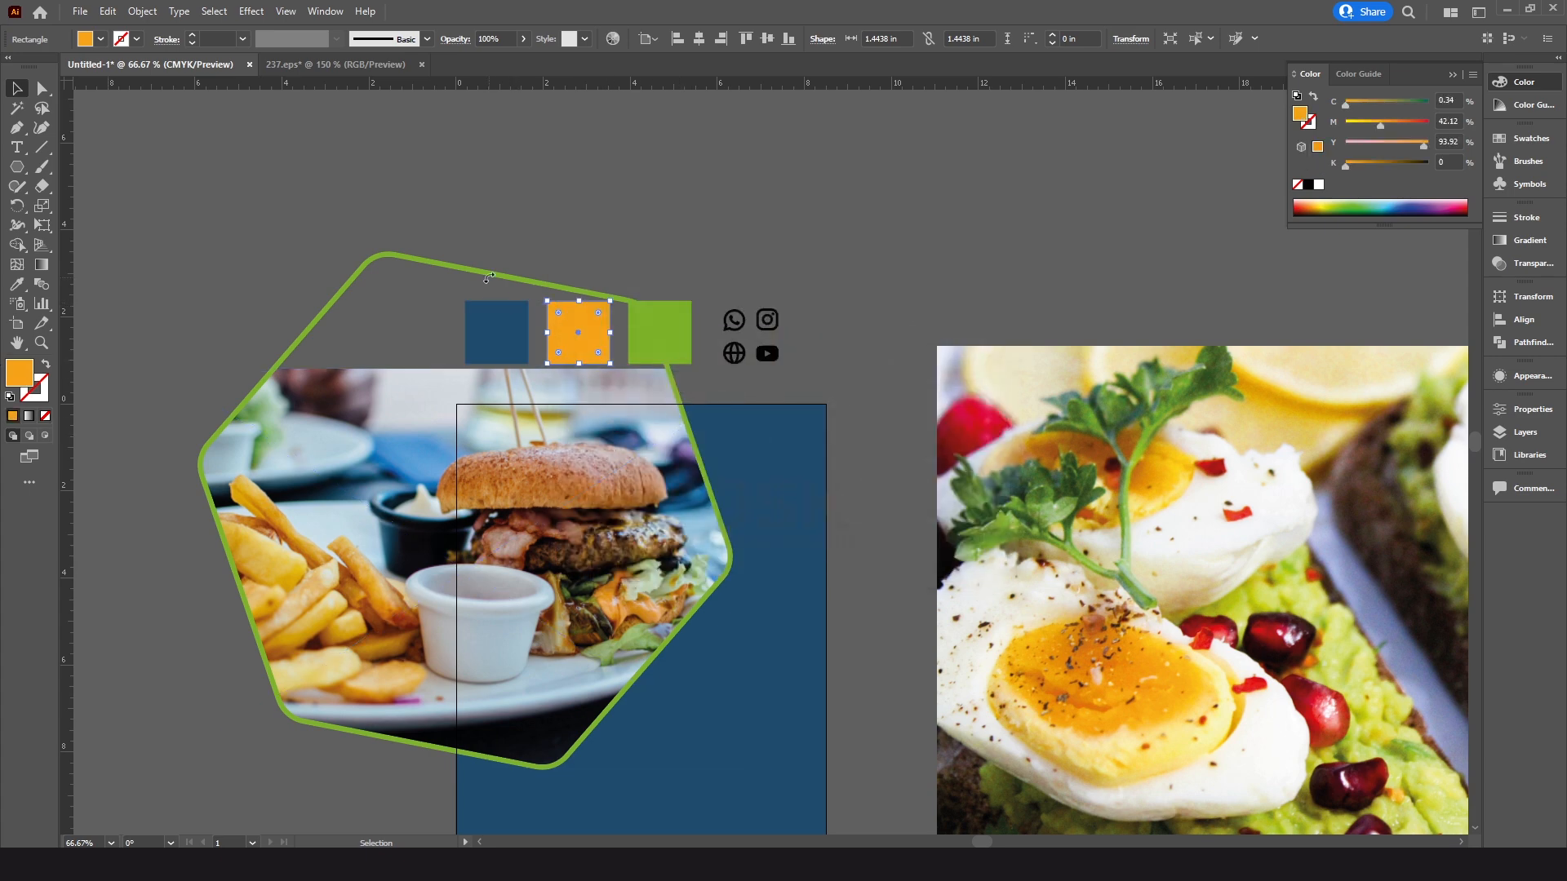
Change the stroke color of the large hexagon outline to F6A314
click(460, 273)
click(35, 389)
double_click(36, 389)
text(F6A314)
click(983, 330)
click(836, 556)
Draw a small orange-outlined hexagon about 3.6 × 3.9 in with the Polygon tool, overlapping the right corner of the large hexagon
key(space)
drag(787, 577, 772, 492)
key(space)
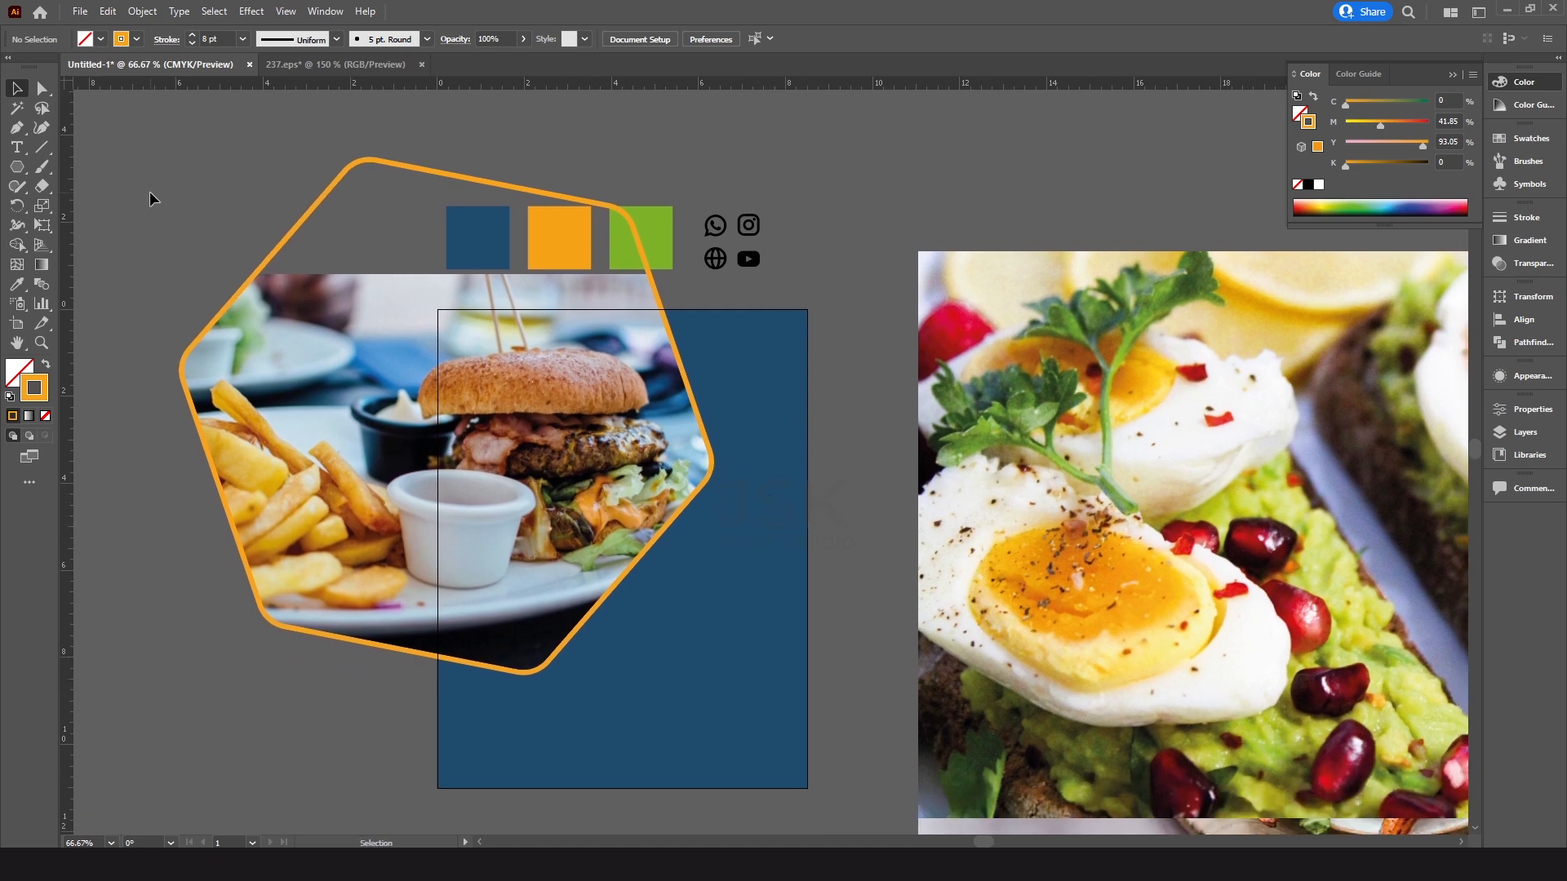
click(17, 167)
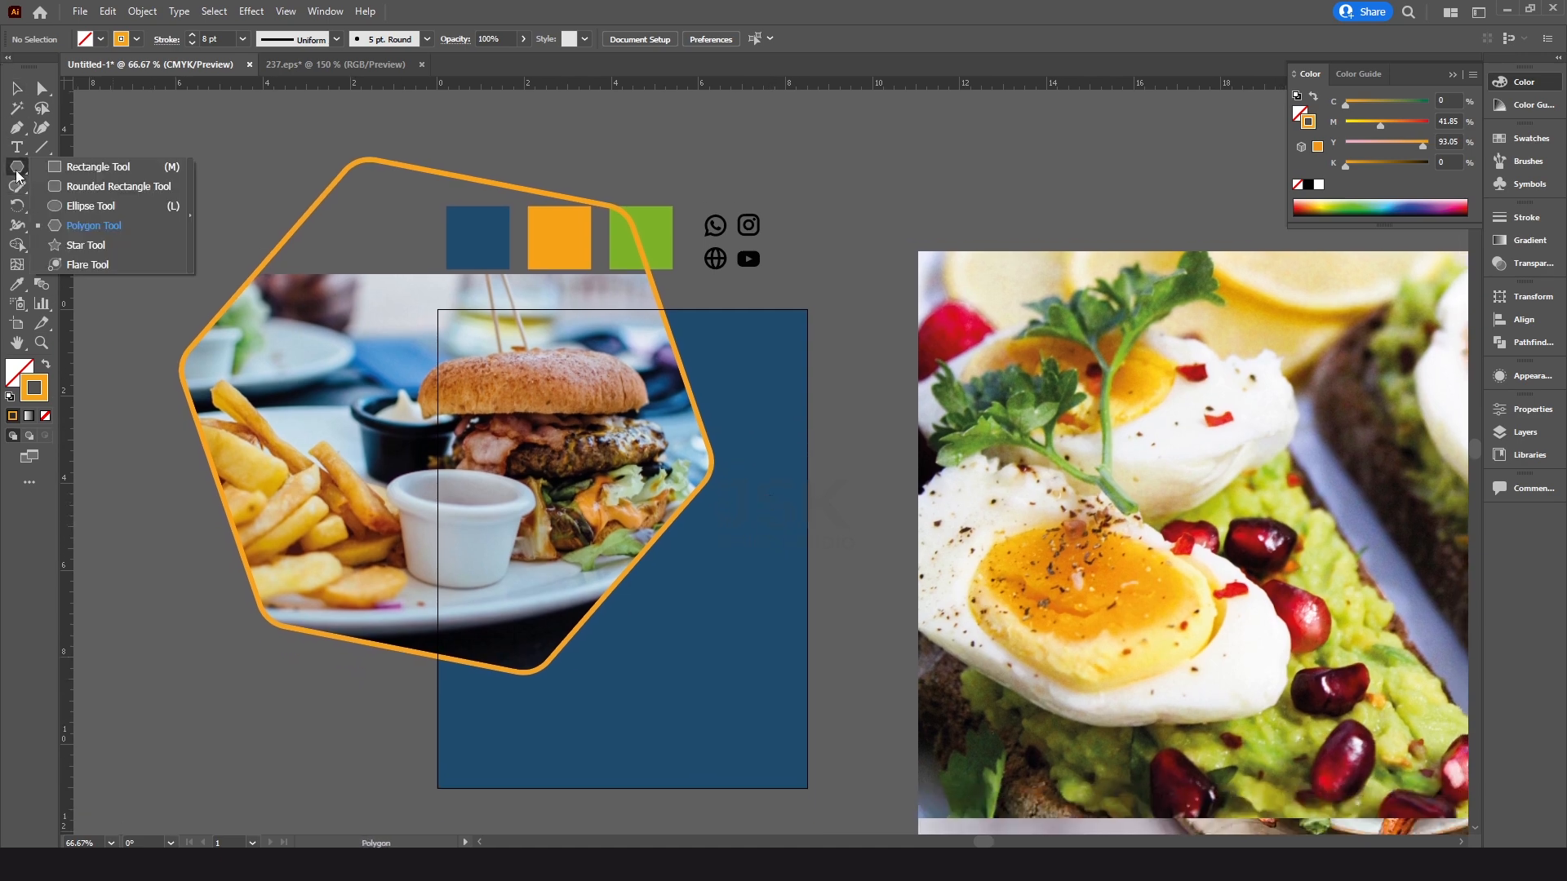
click(114, 234)
drag(622, 406, 770, 494)
key(v)
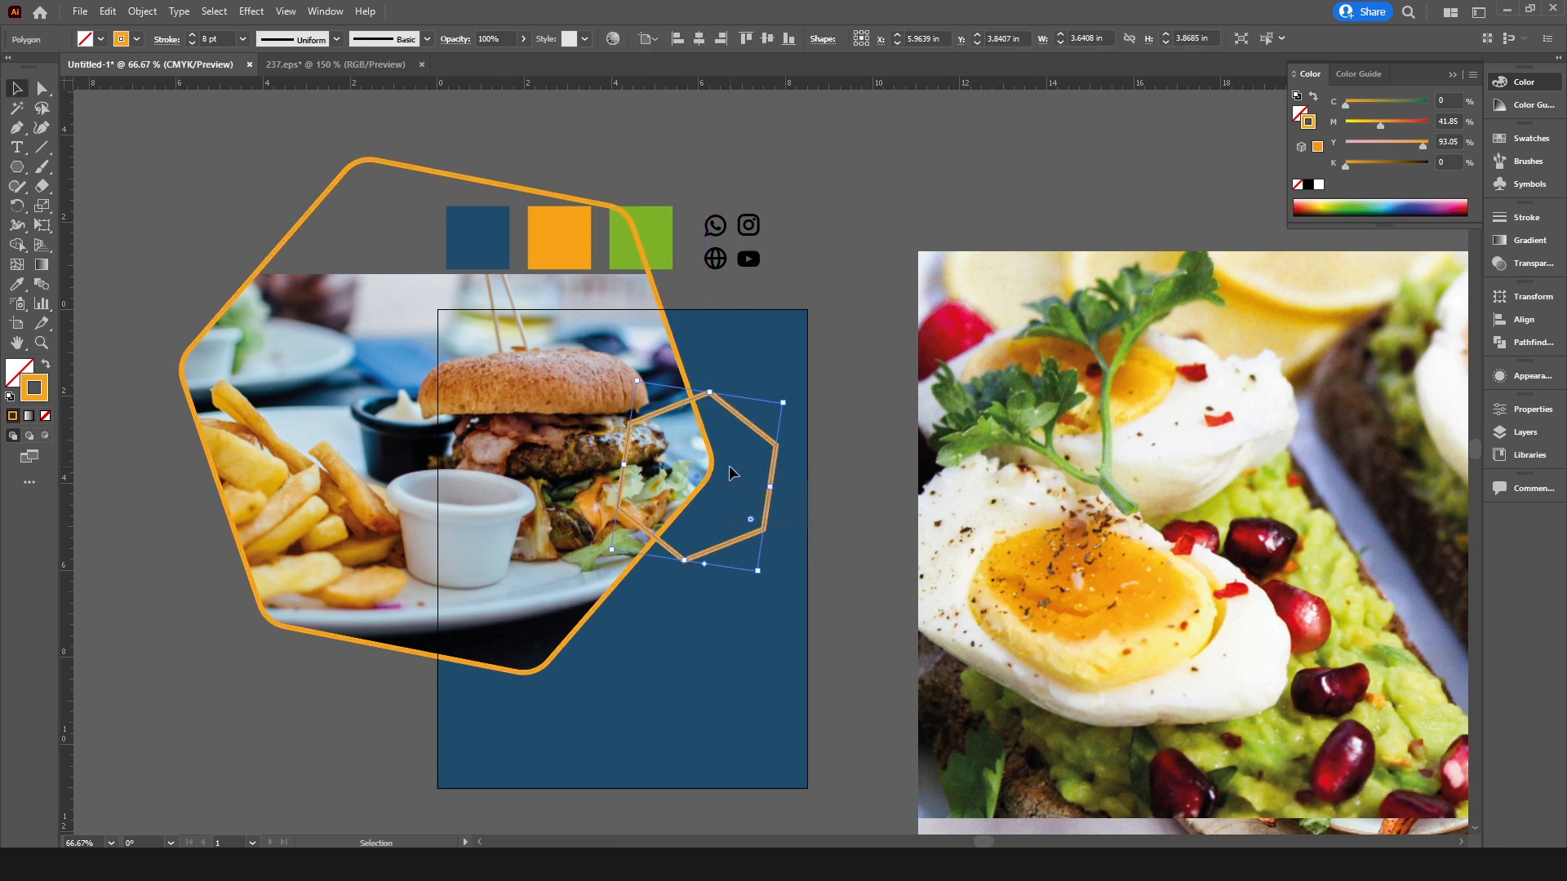
Round all corners of the small hexagon outline to match the large one
click(42, 90)
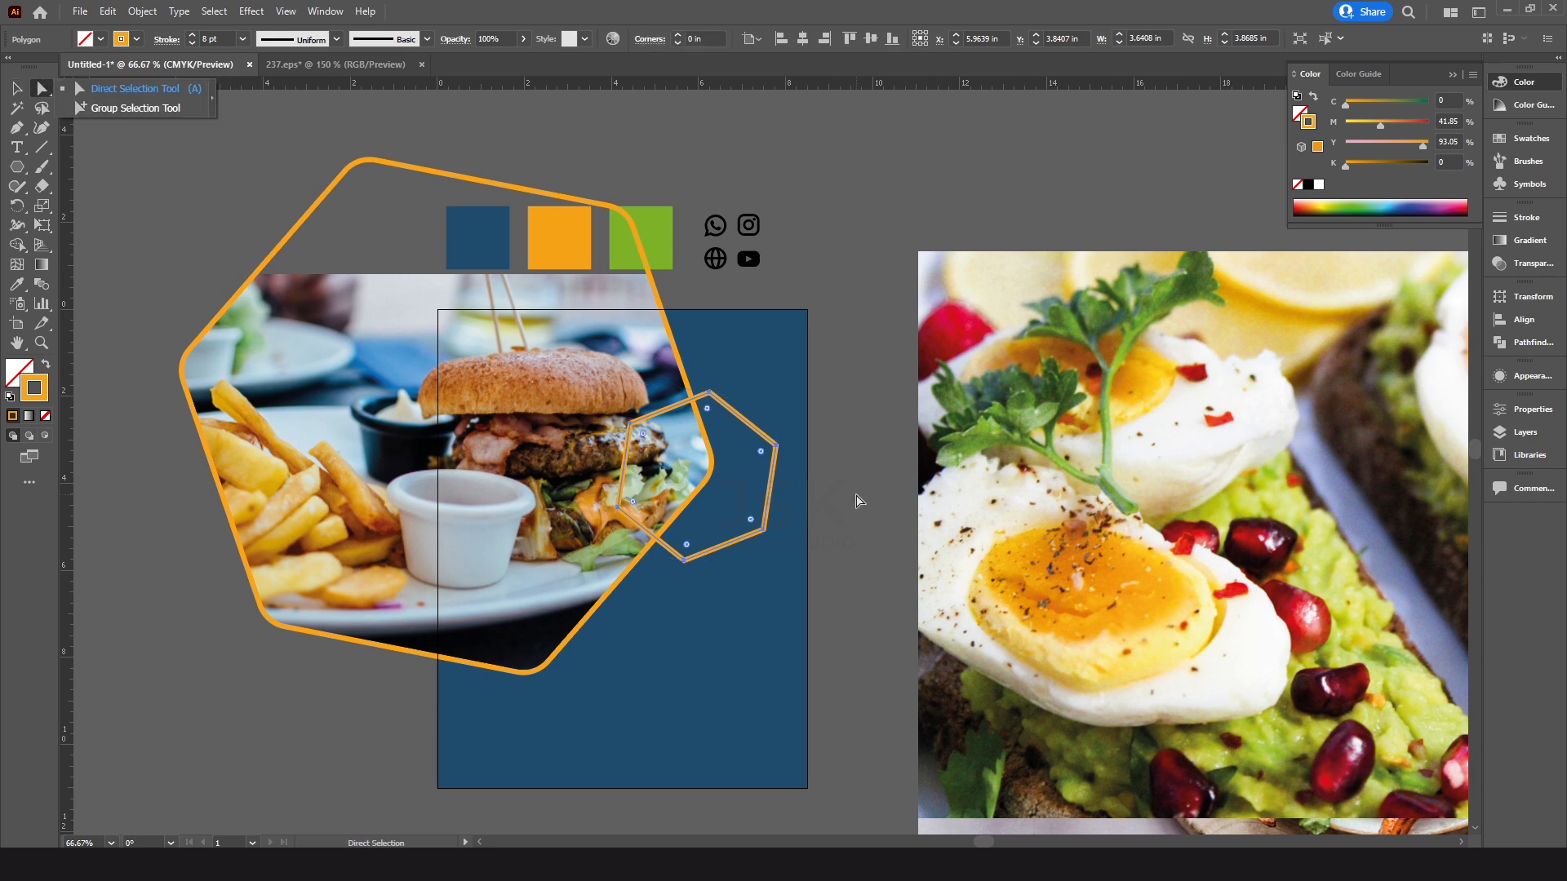
drag(768, 455, 745, 463)
key(ctrl+space)
drag(741, 480, 748, 521)
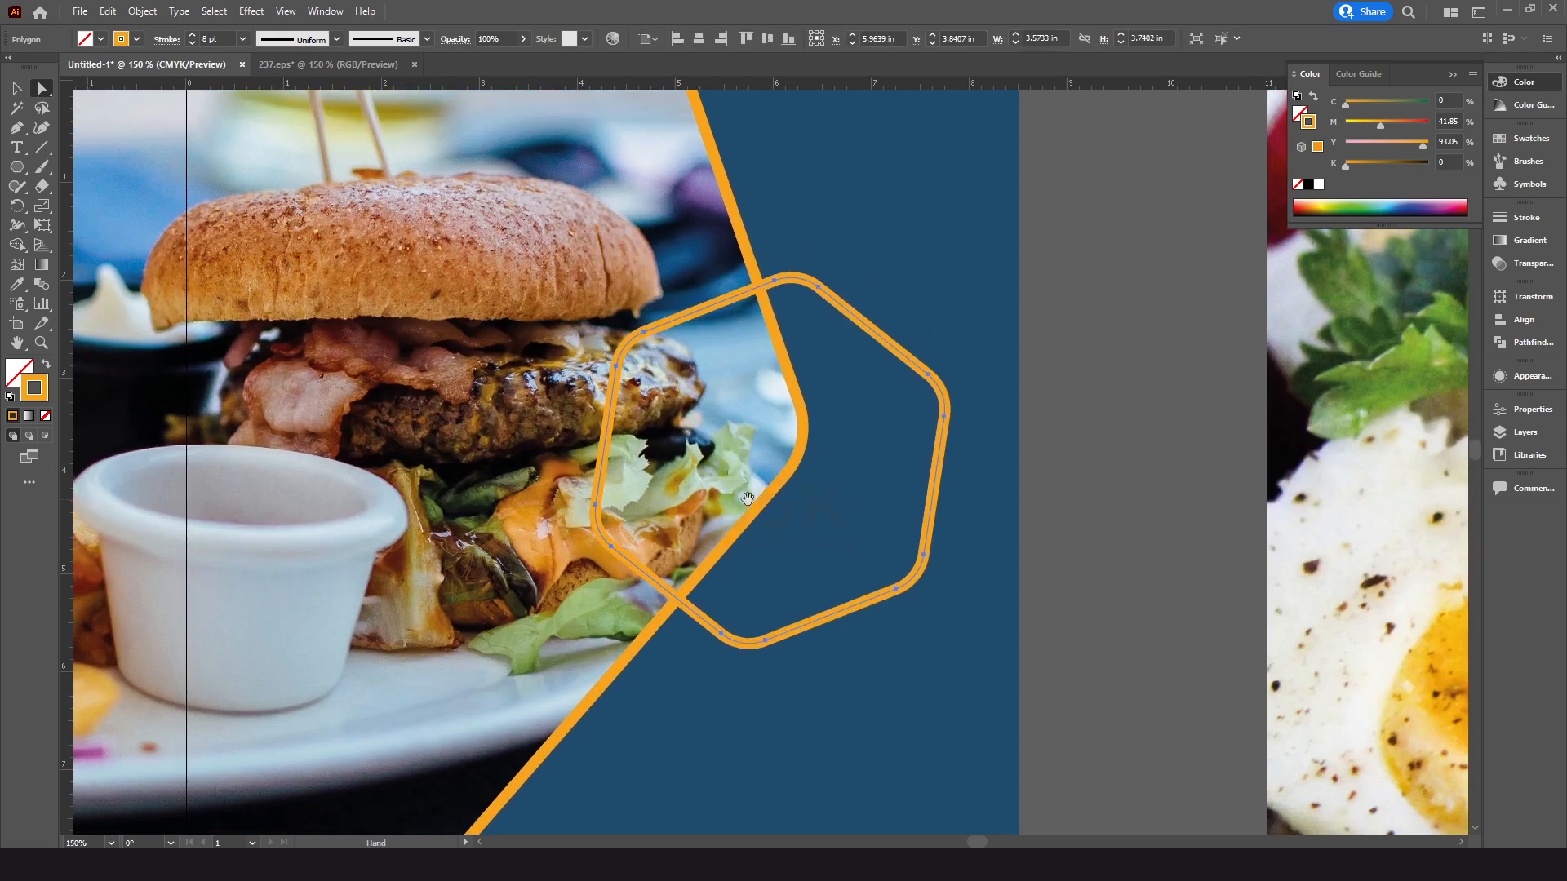
key(v)
click(993, 480)
Enlarge the small rounded hexagon to about 3.9 × 3.9 in overall and tilt it slightly further
click(938, 392)
key(ctrl+minus)
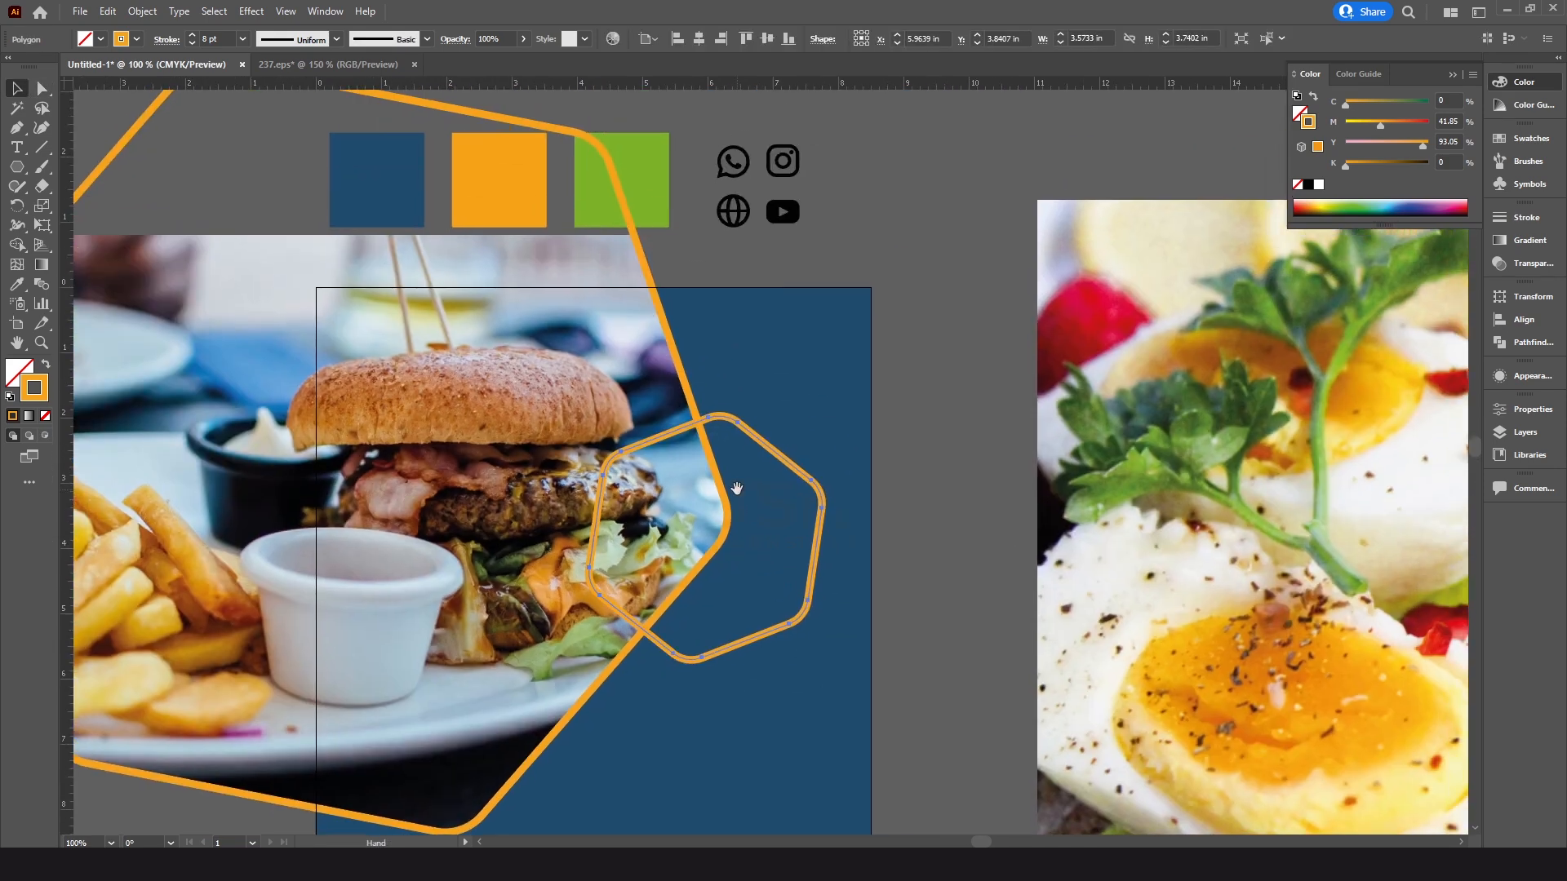
drag(846, 414, 852, 407)
key(e)
drag(808, 709, 796, 714)
key(v)
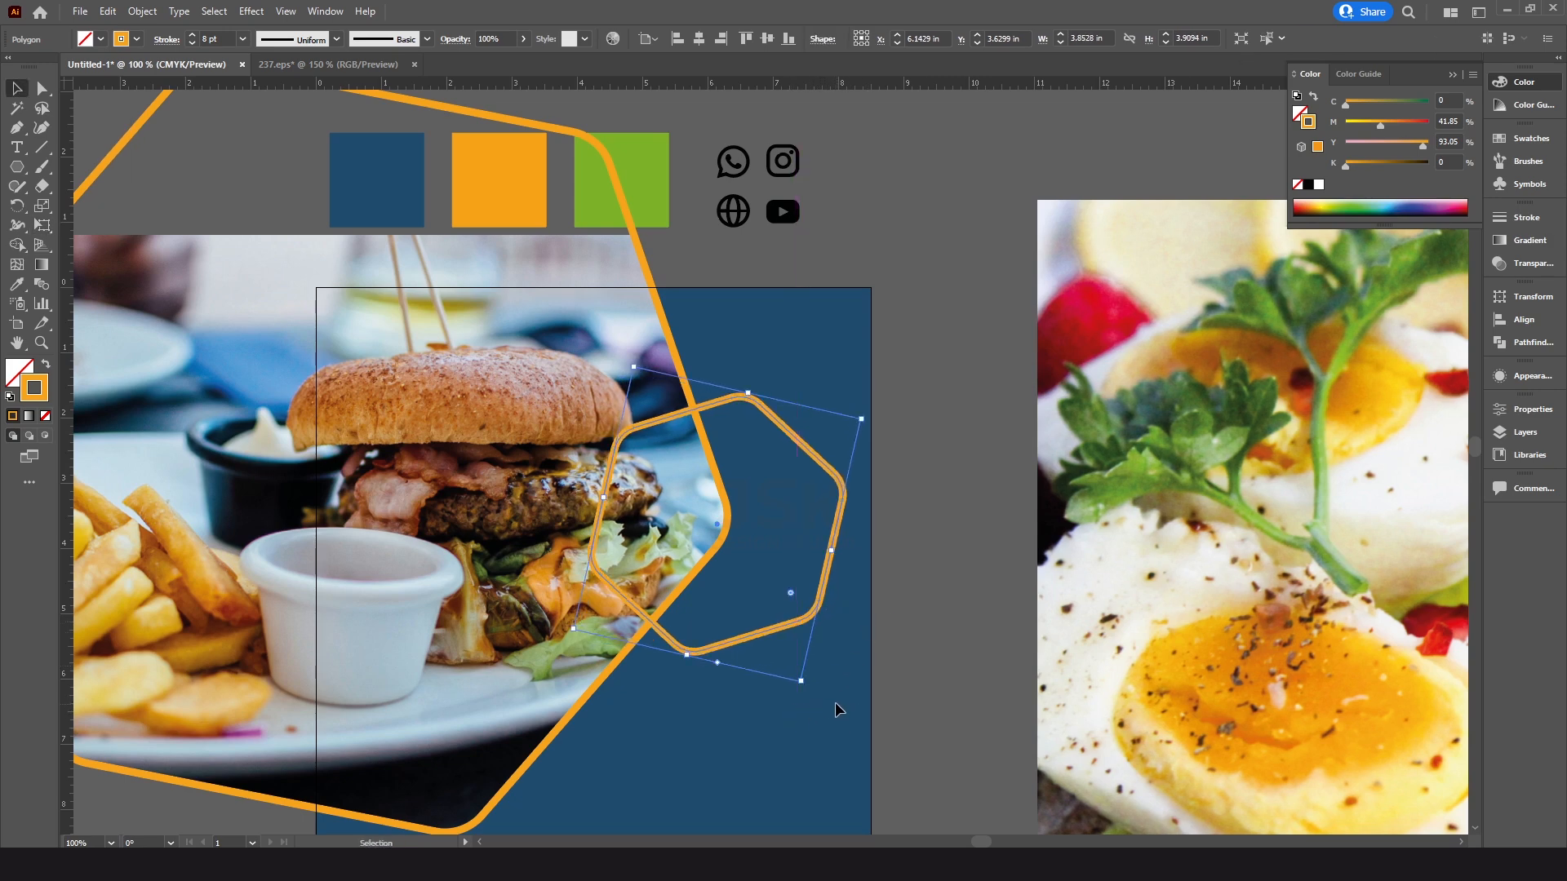
Rotate the small hexagon nearly upright and scale it to about 3.4 × 3.8 in, positioned near the artboard's right edge
drag(826, 544, 830, 565)
key(e)
drag(843, 750, 874, 714)
key(v)
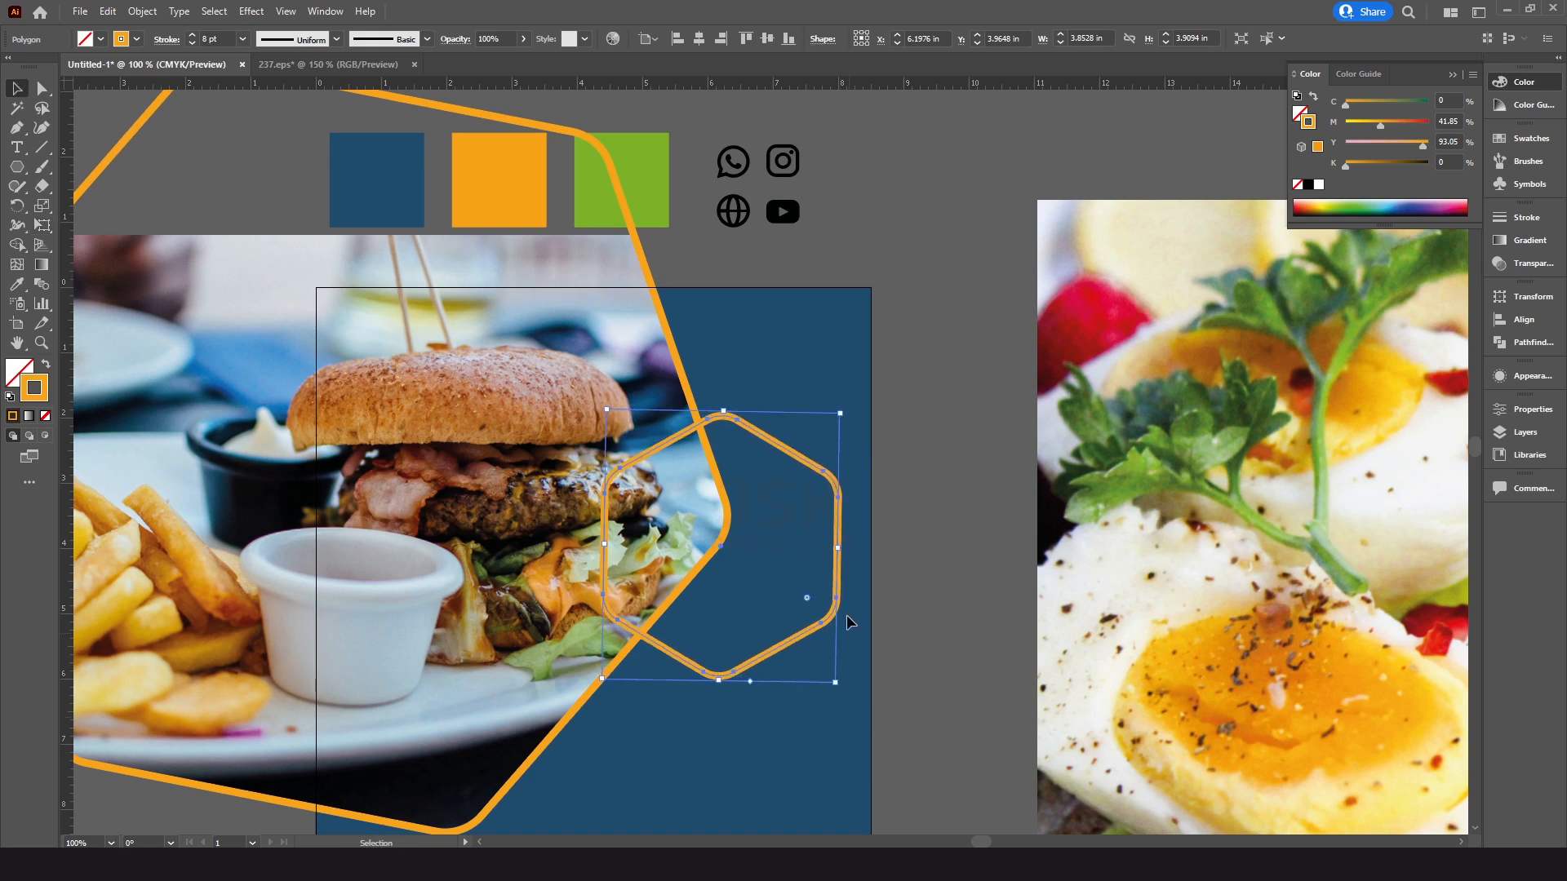
drag(601, 678, 614, 664)
drag(801, 457, 816, 431)
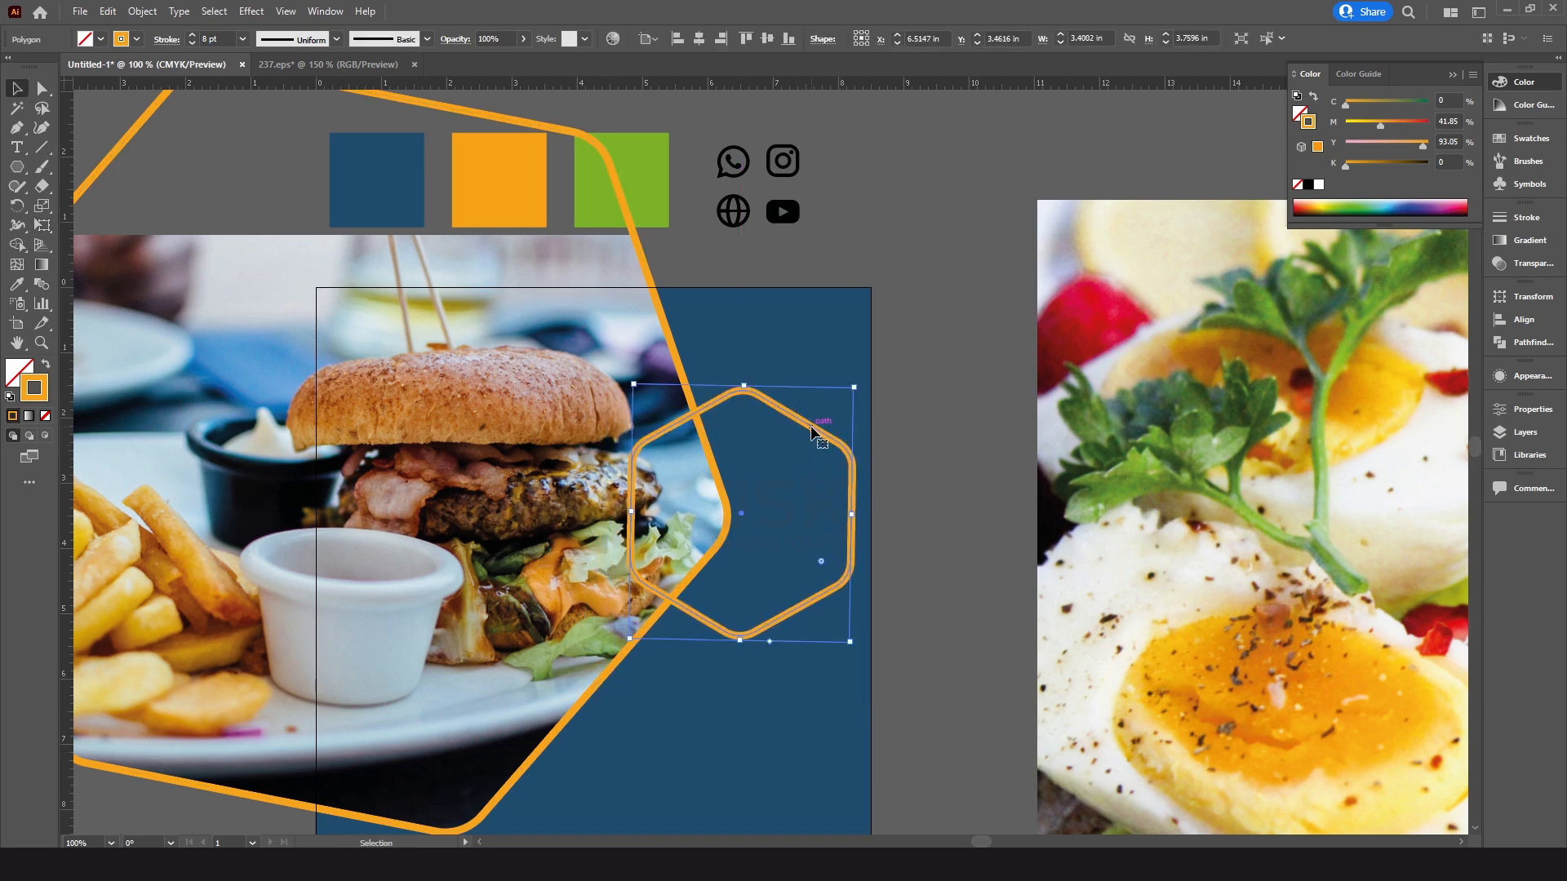
Copy the small hexagon outline and paste the copy in front of it
click(107, 11)
click(114, 91)
click(108, 12)
click(155, 125)
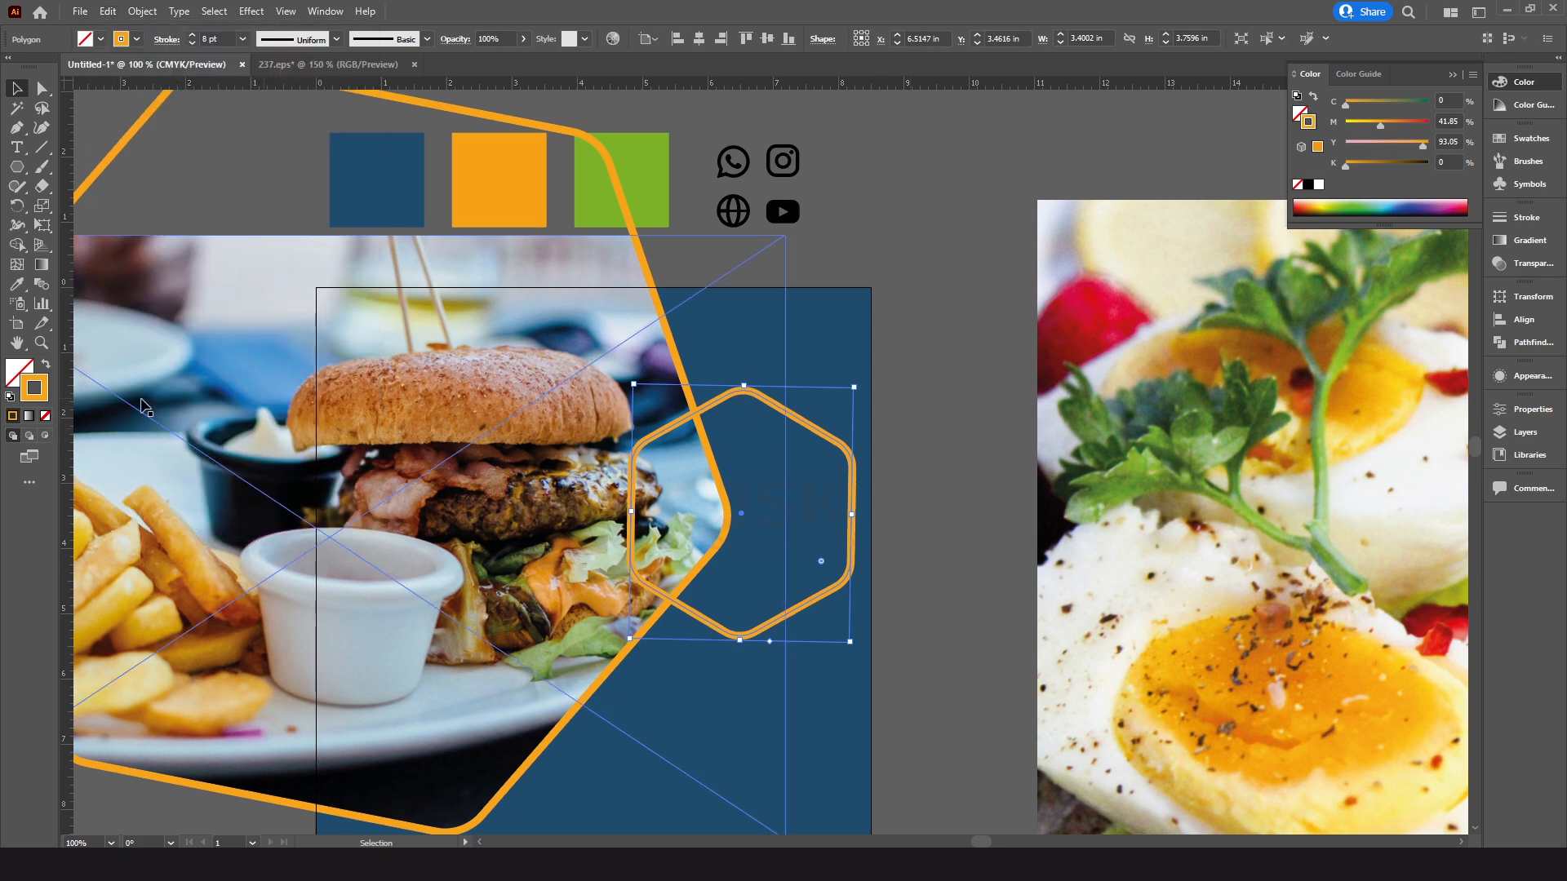
Remove the stroke from the copied small hexagon and fill it with magenta (C 0, M 100, Y 0, K 0)
click(45, 417)
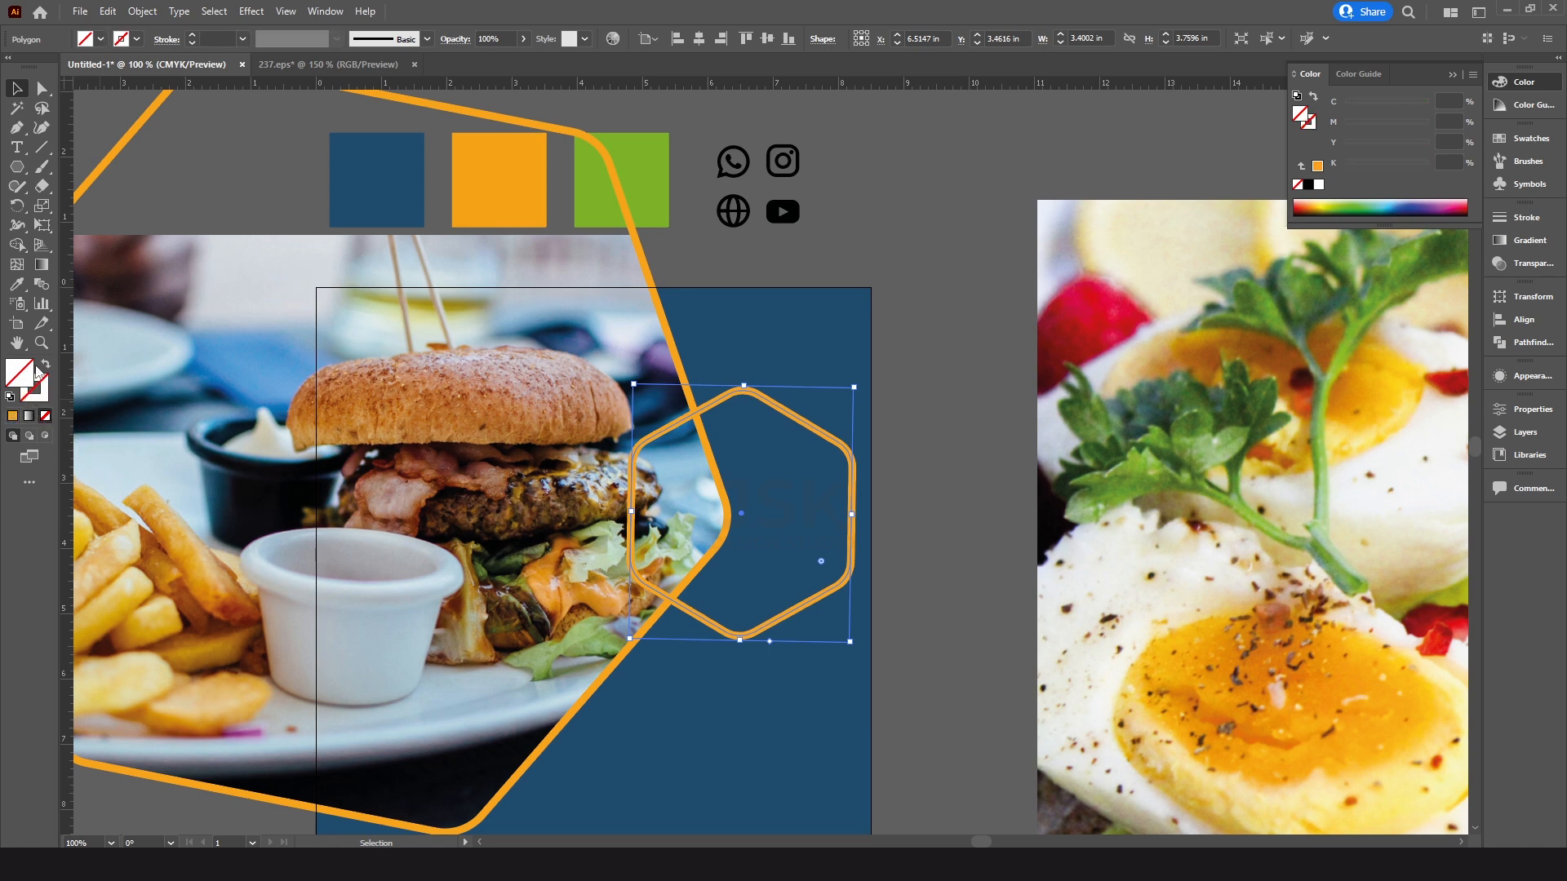
double_click(25, 373)
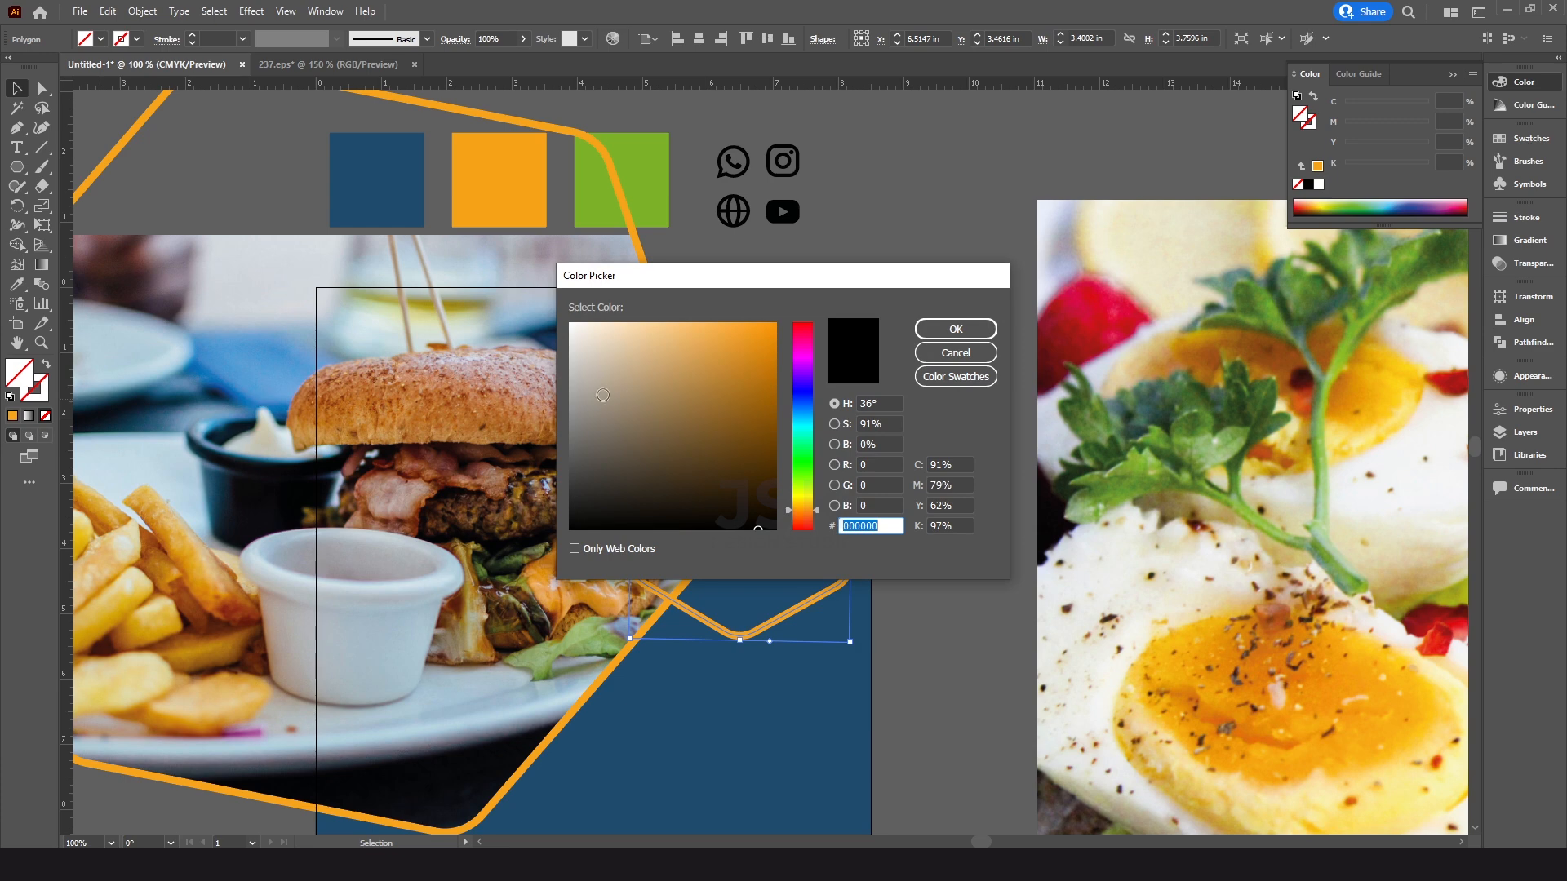
click(707, 375)
click(956, 329)
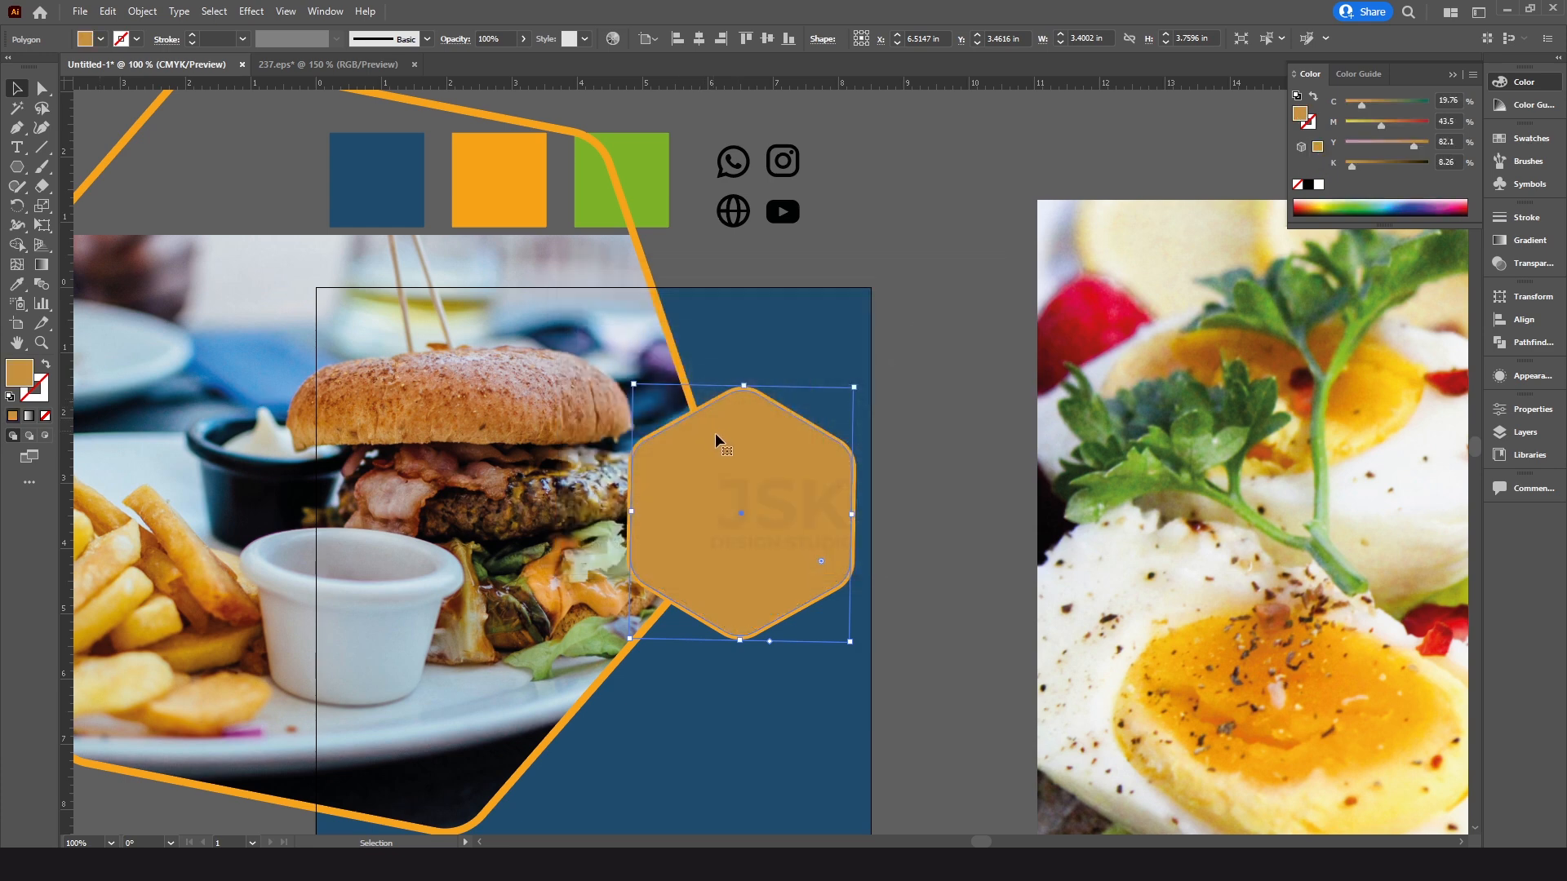
click(100, 39)
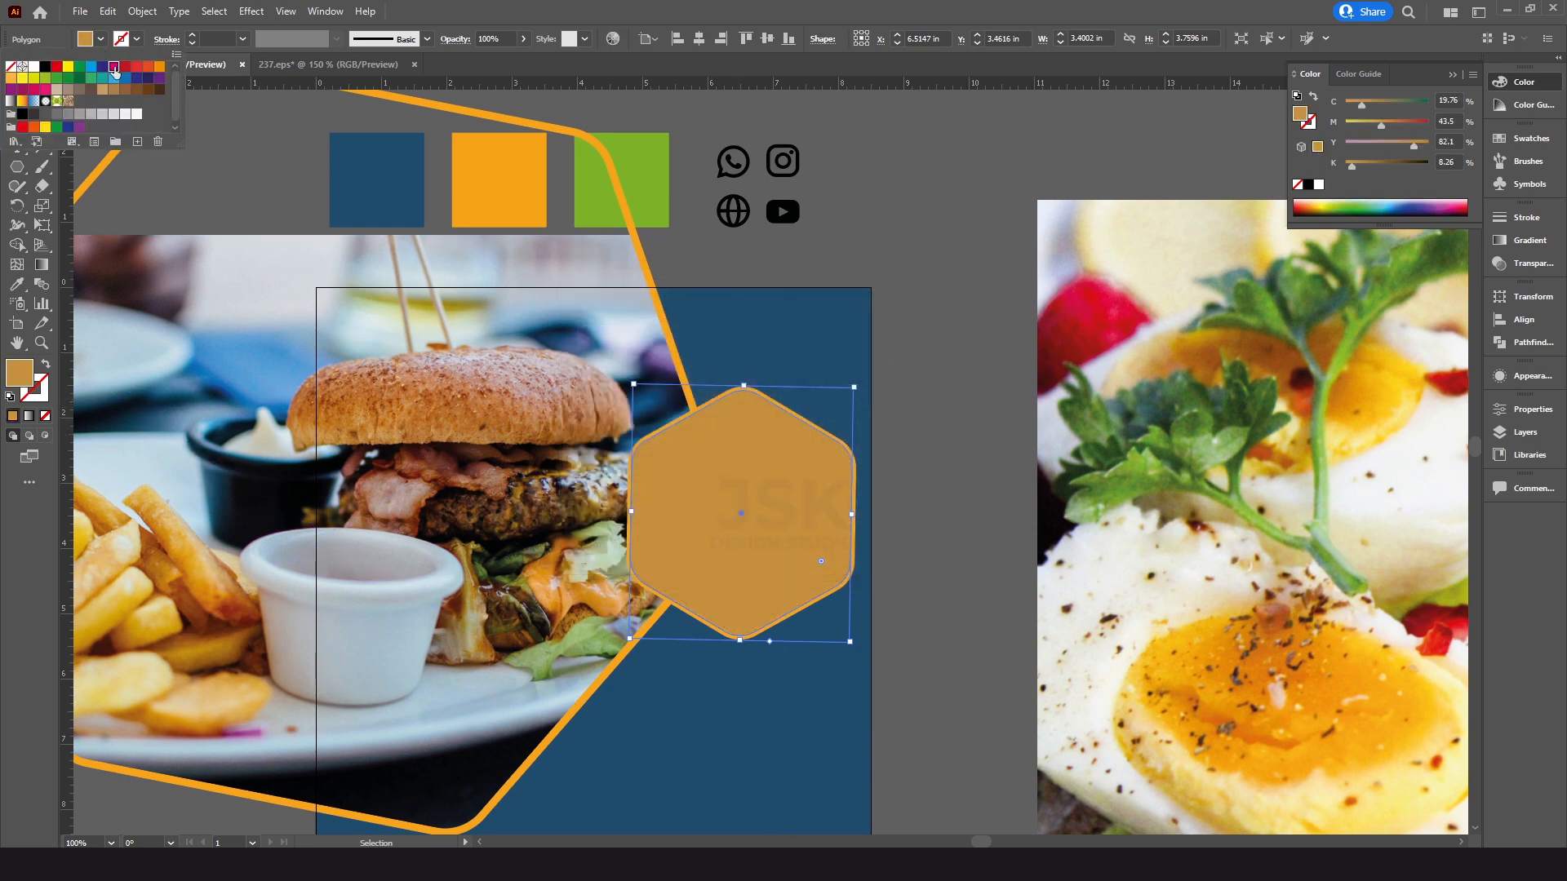
click(113, 68)
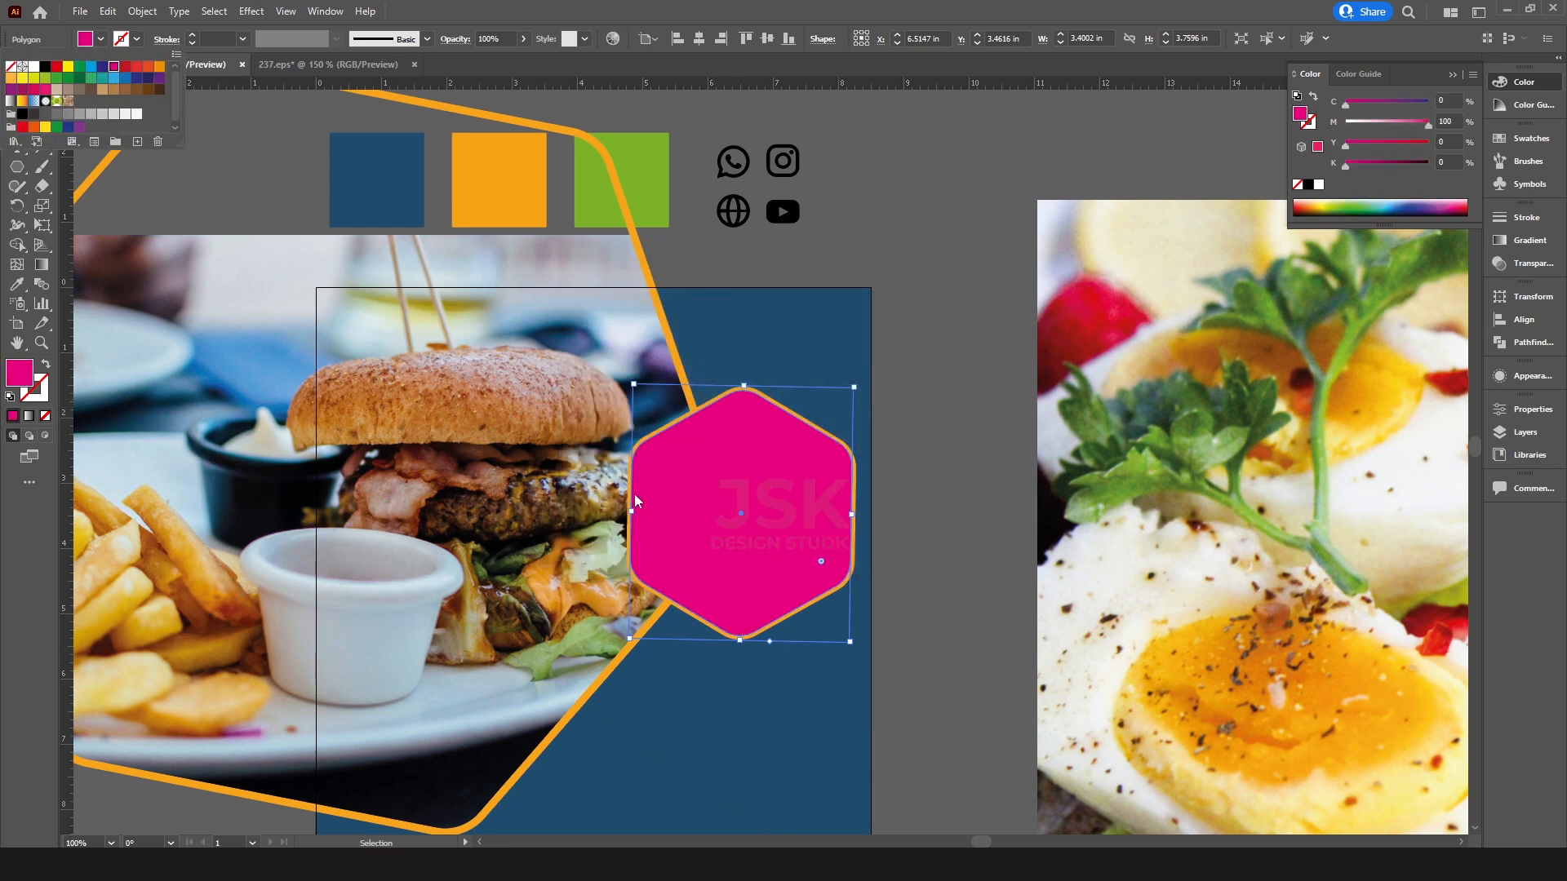
click(770, 367)
drag(755, 472, 693, 564)
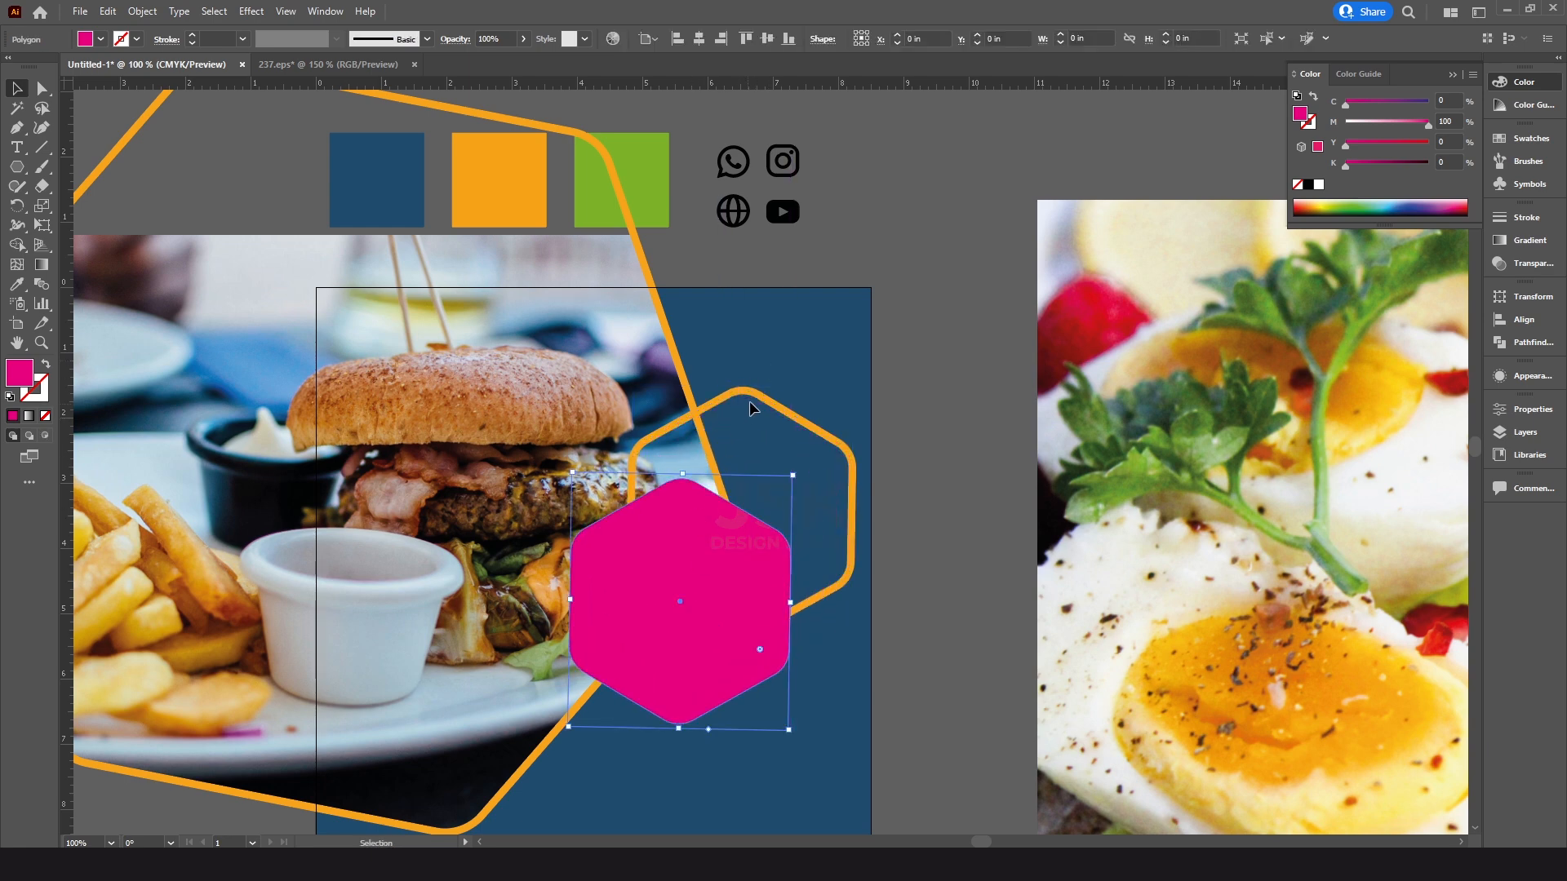
drag(759, 399, 771, 328)
key(ctrl+z)
key(ctrl+z)
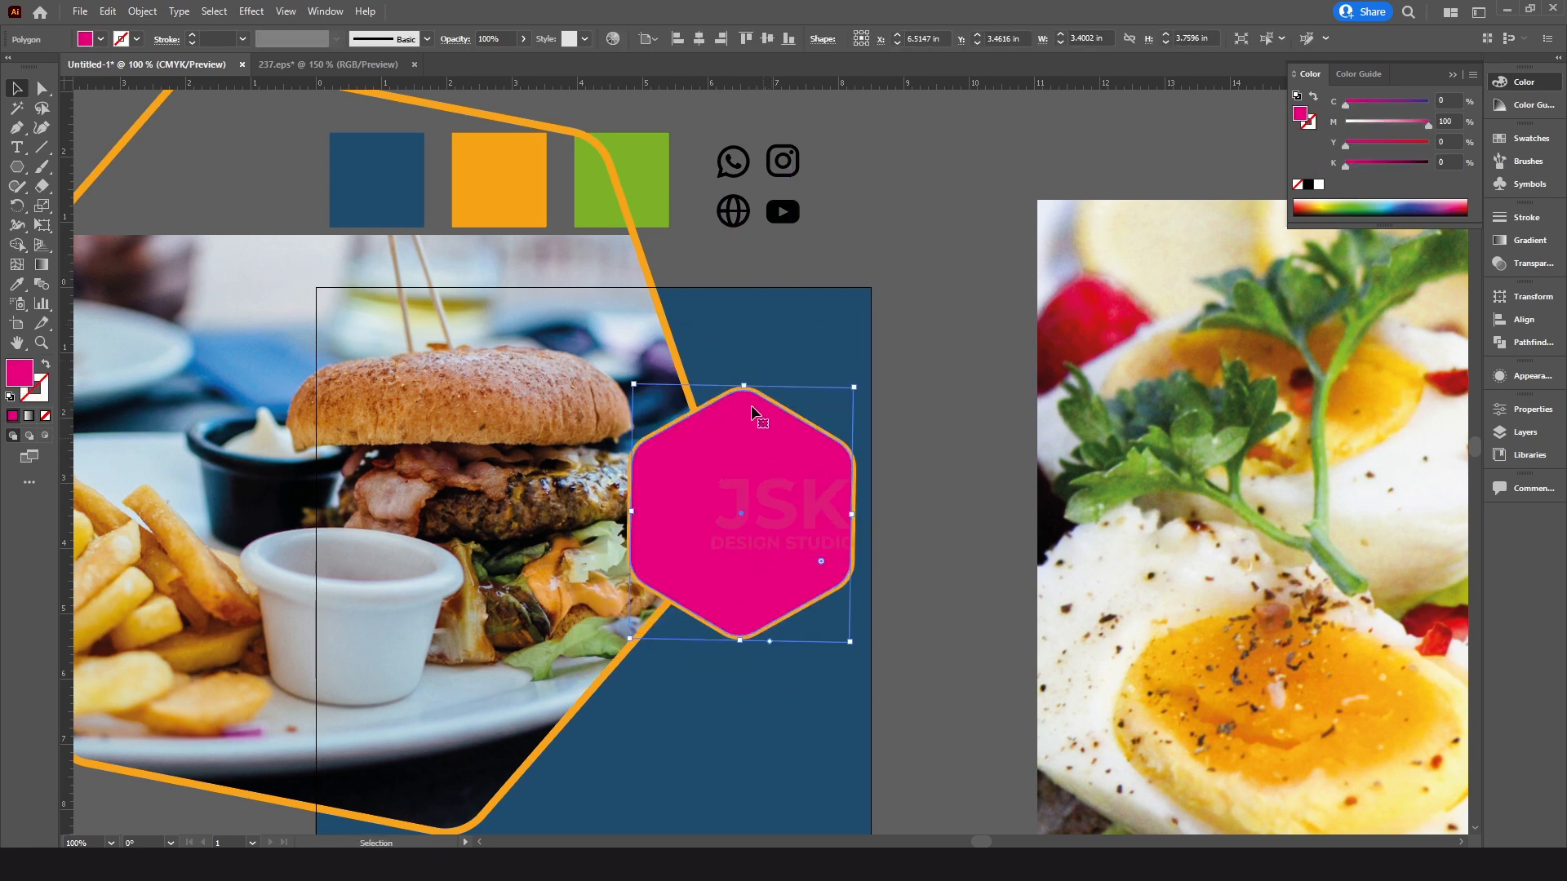
Shift the egg toast photo out of the way and center the sweet potato fries photo on the small magenta hexagon
click(745, 341)
ctrl+alt+click(758, 488)
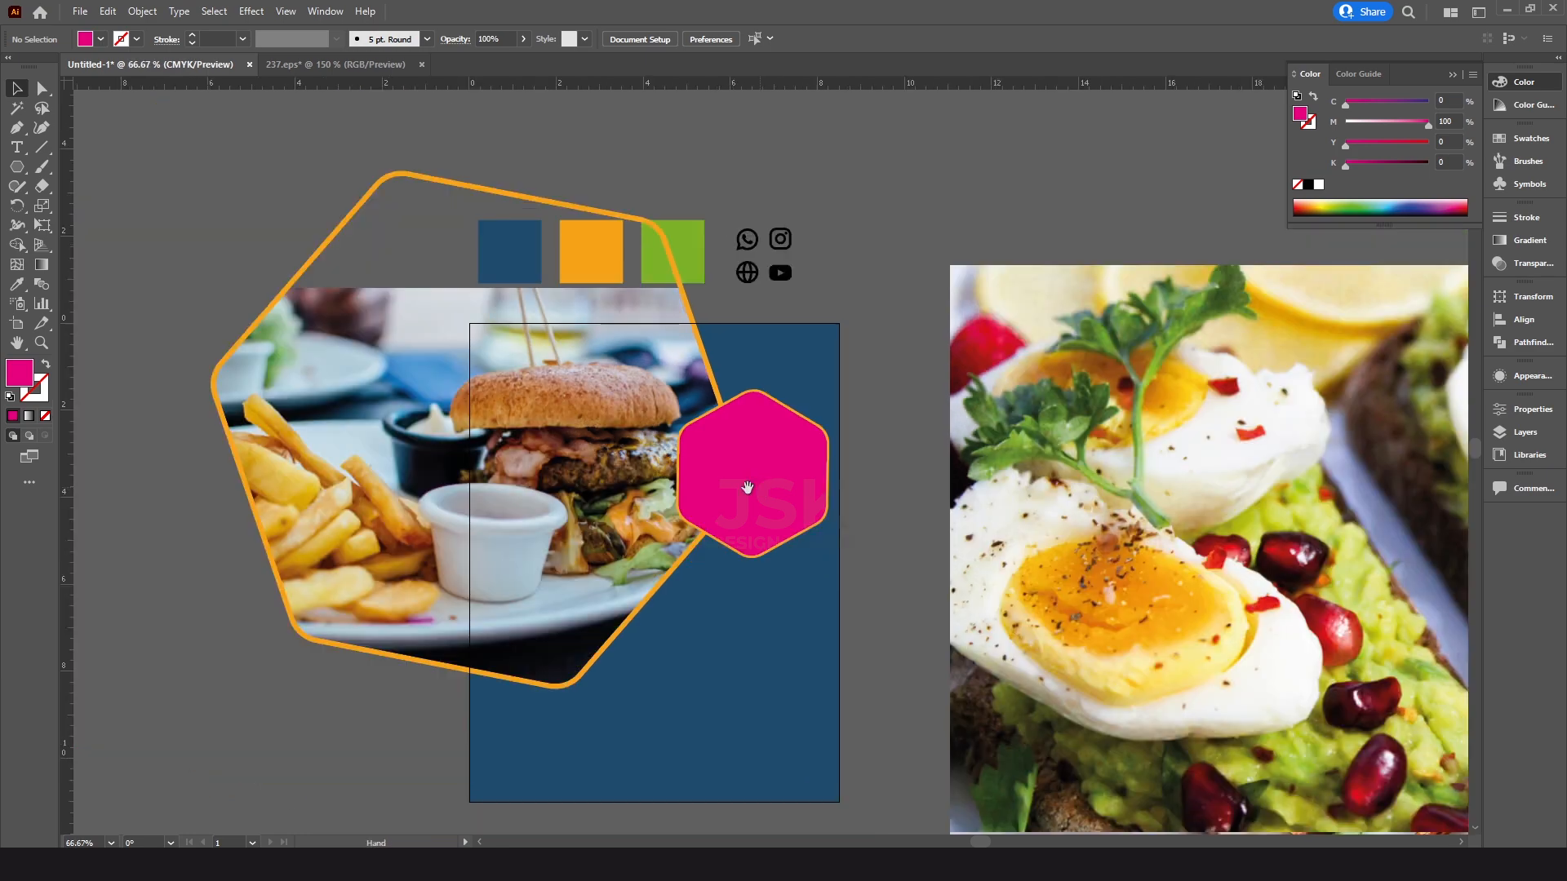
ctrl+alt+click(741, 483)
drag(853, 537, 647, 580)
drag(1059, 637, 654, 324)
drag(703, 472, 629, 466)
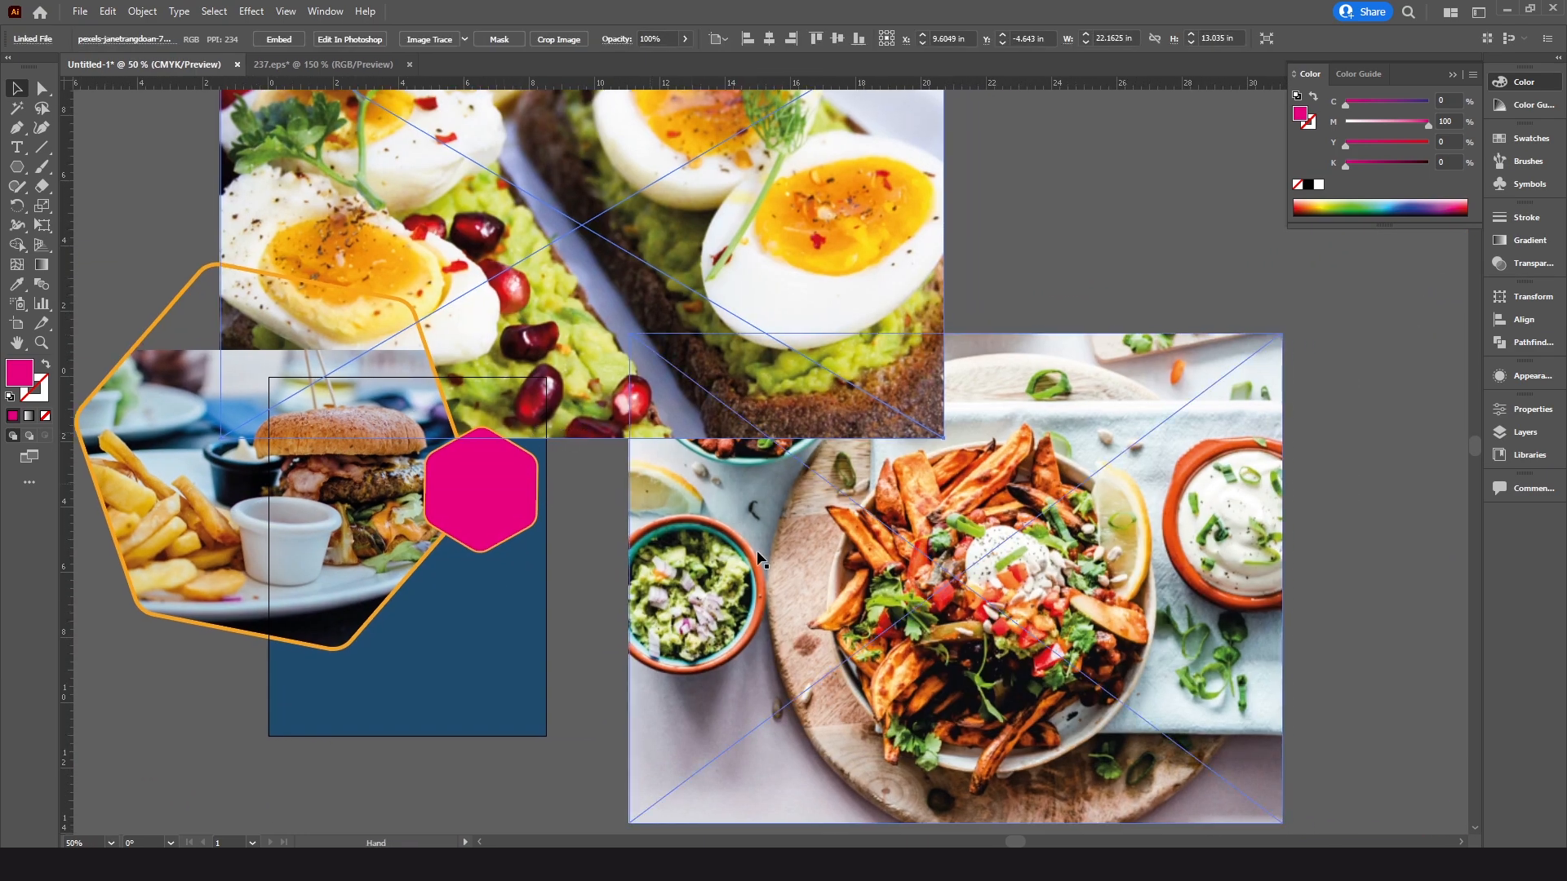
drag(1111, 643, 636, 555)
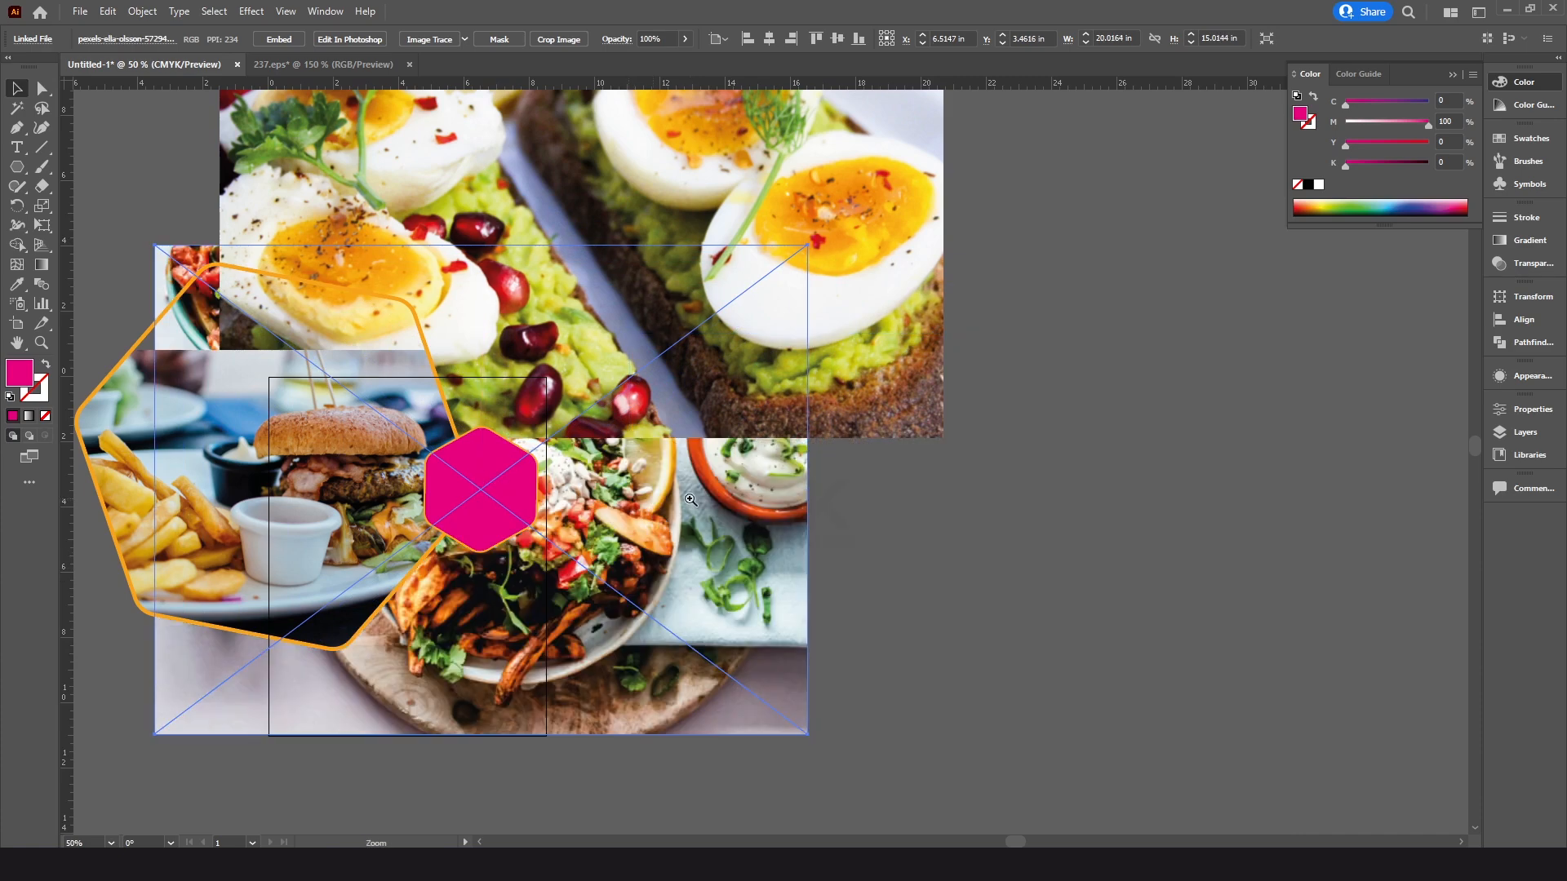
Move the egg toast photo to the empty canvas to the right of the artboard
ctrl+click(694, 500)
drag(693, 497, 724, 524)
drag(1032, 299, 1353, 622)
drag(699, 447, 1203, 495)
Bring the fries photo to the front and scale it from its center to about 7 × 5.2 in
click(939, 461)
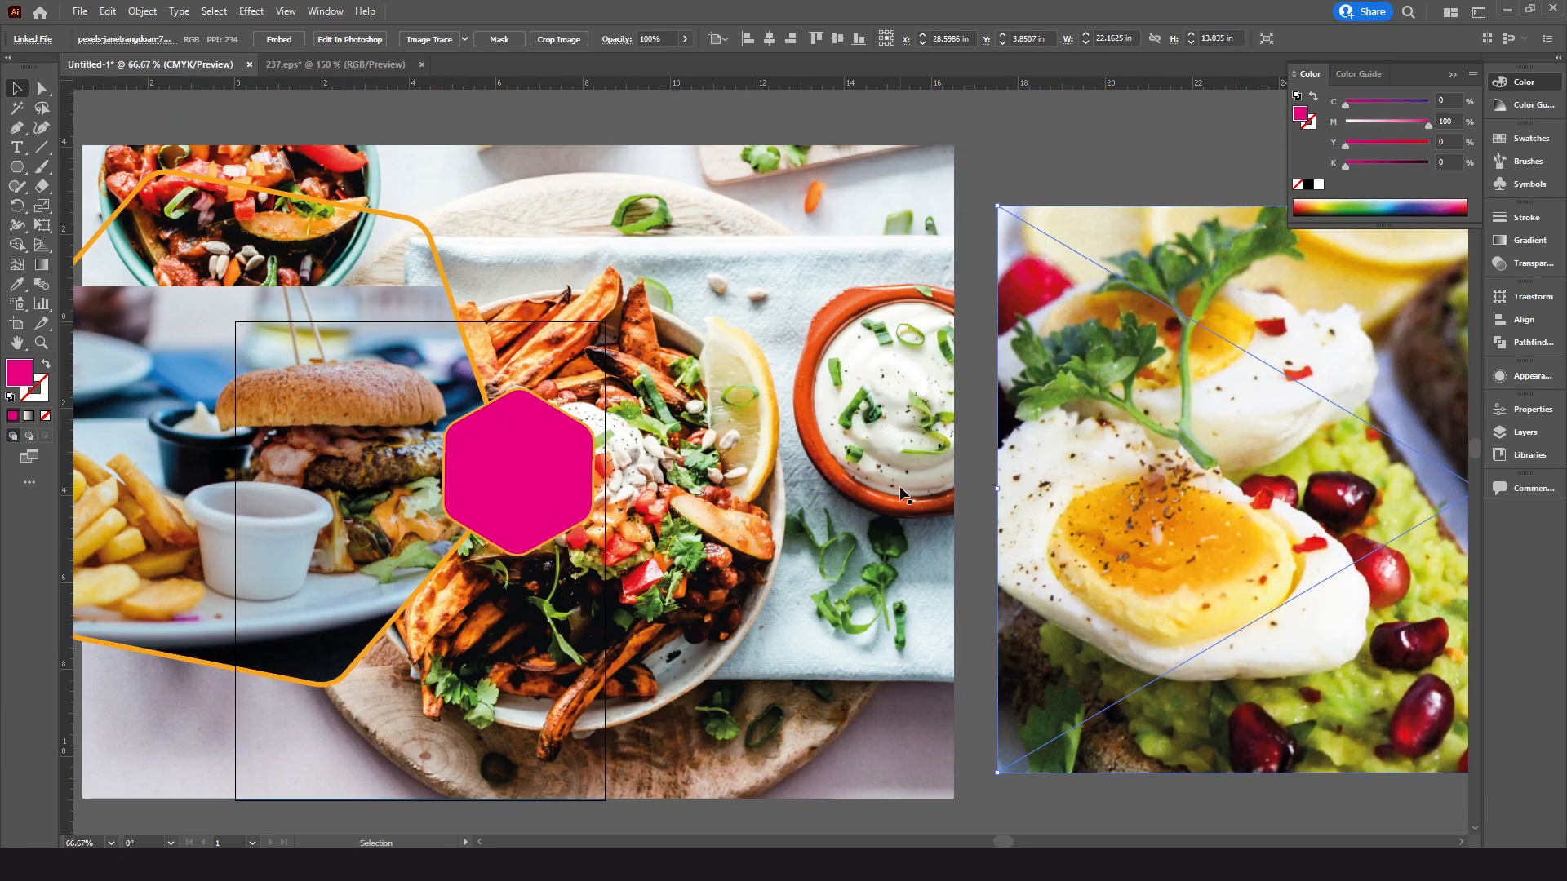
drag(957, 473, 742, 482)
click(669, 479)
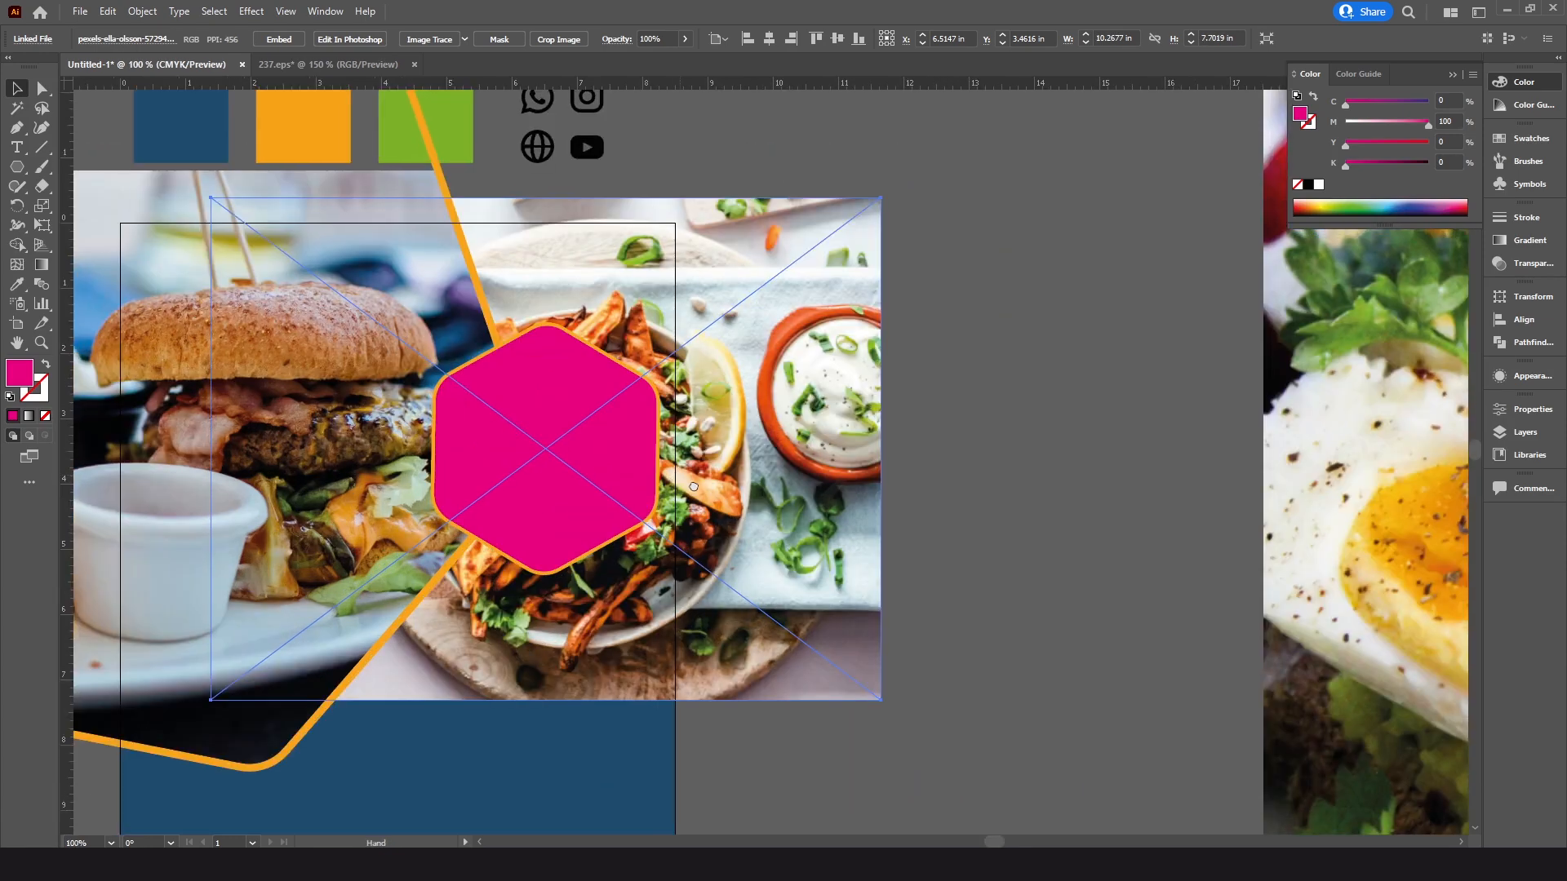
right_click(782, 433)
mouse_move(894, 576)
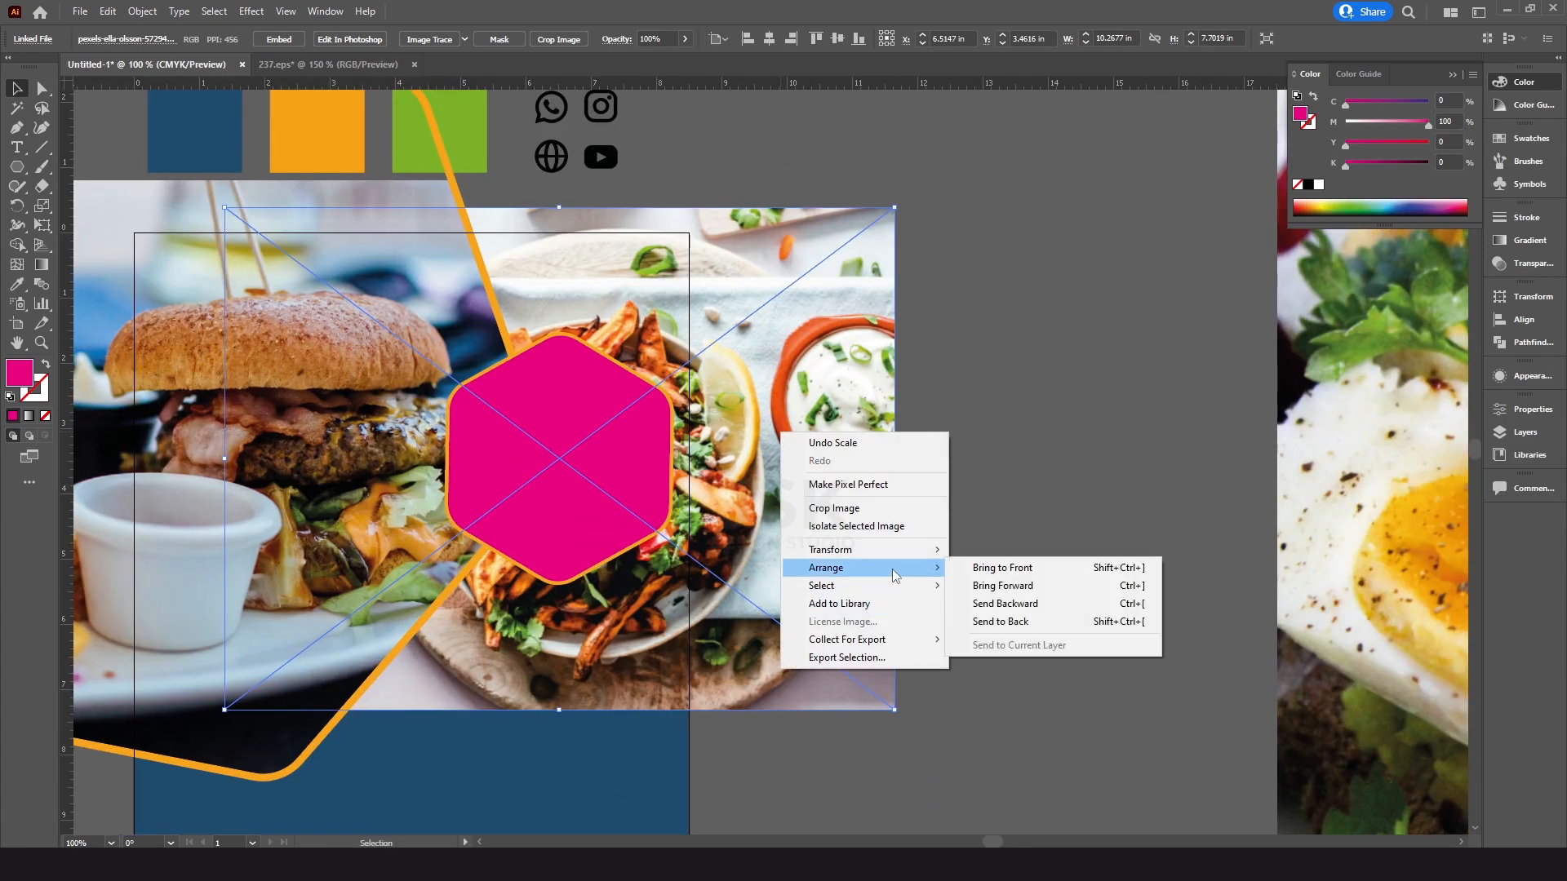
click(972, 567)
drag(896, 459, 788, 472)
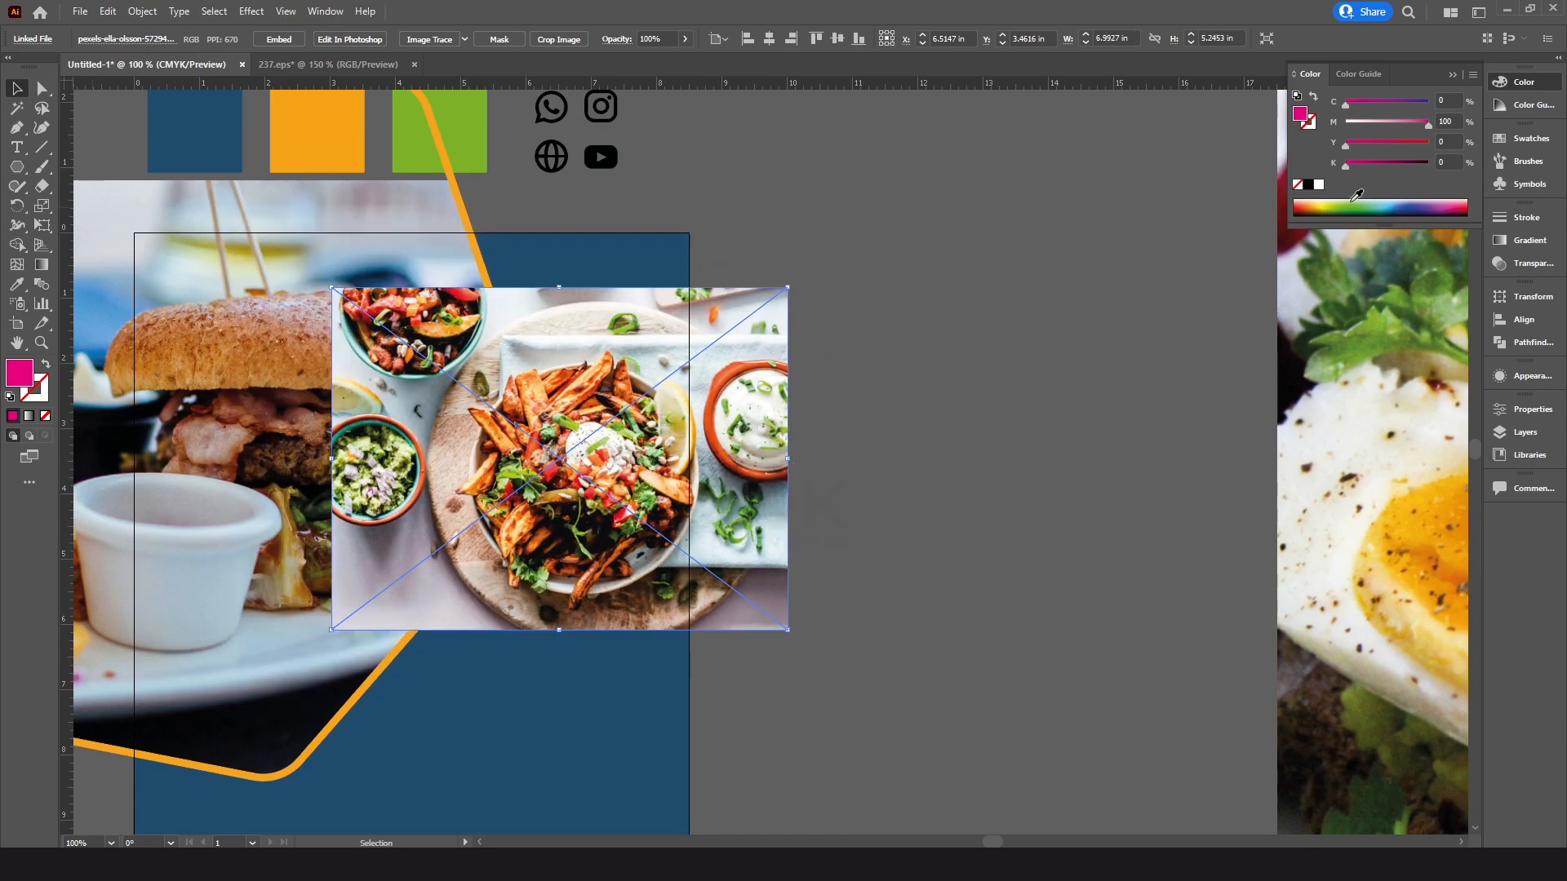
Set the fries photo's opacity to 50% and scale it to about 6.6 × 5 in over the small hexagon
click(1548, 264)
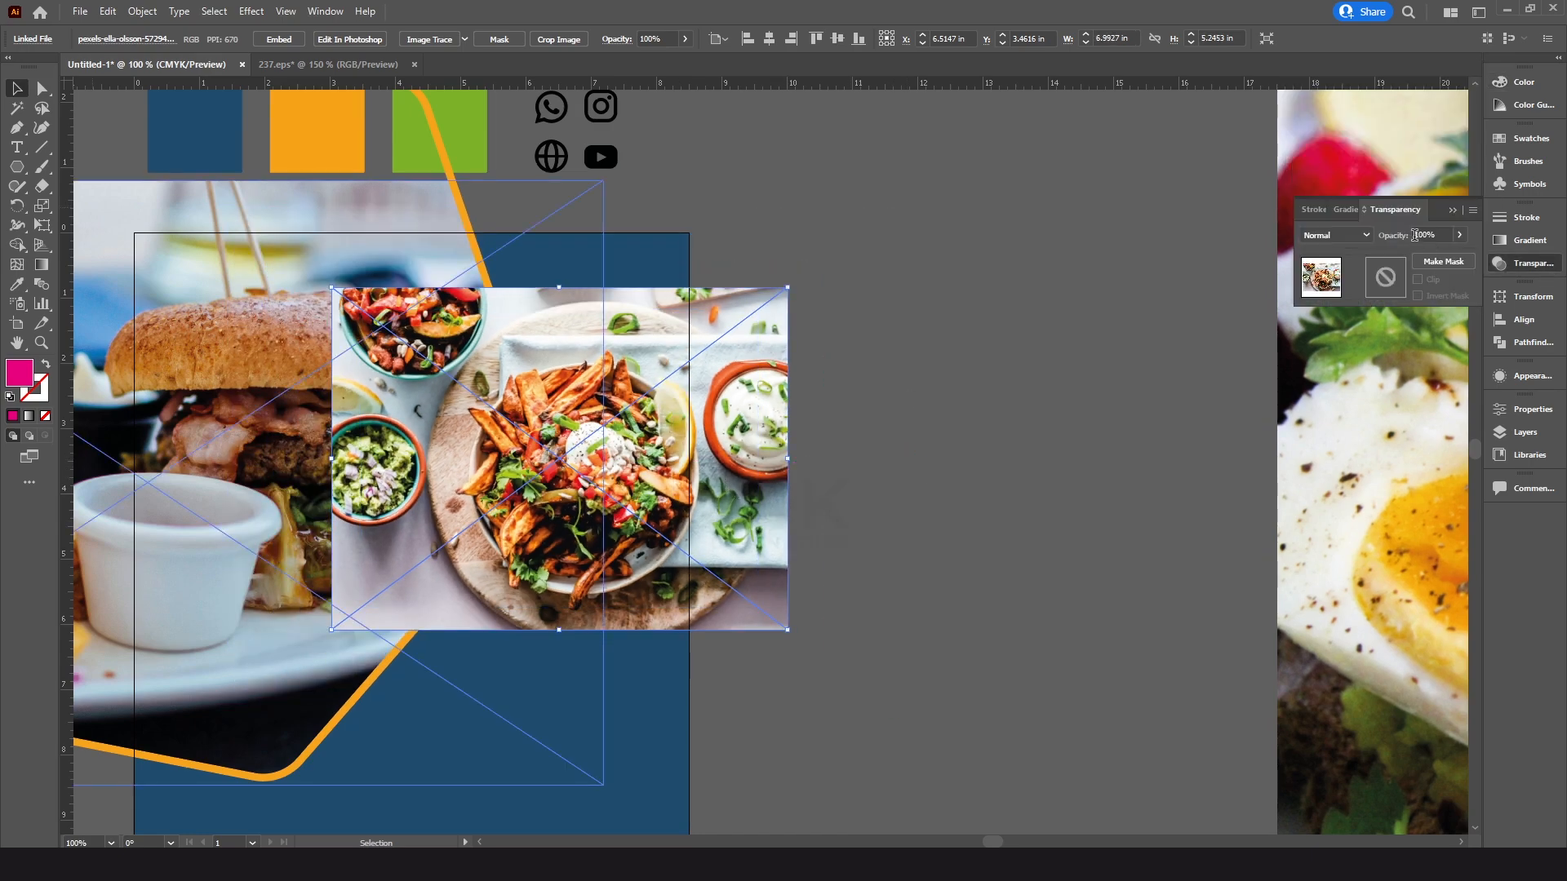
text(50)
key(Return)
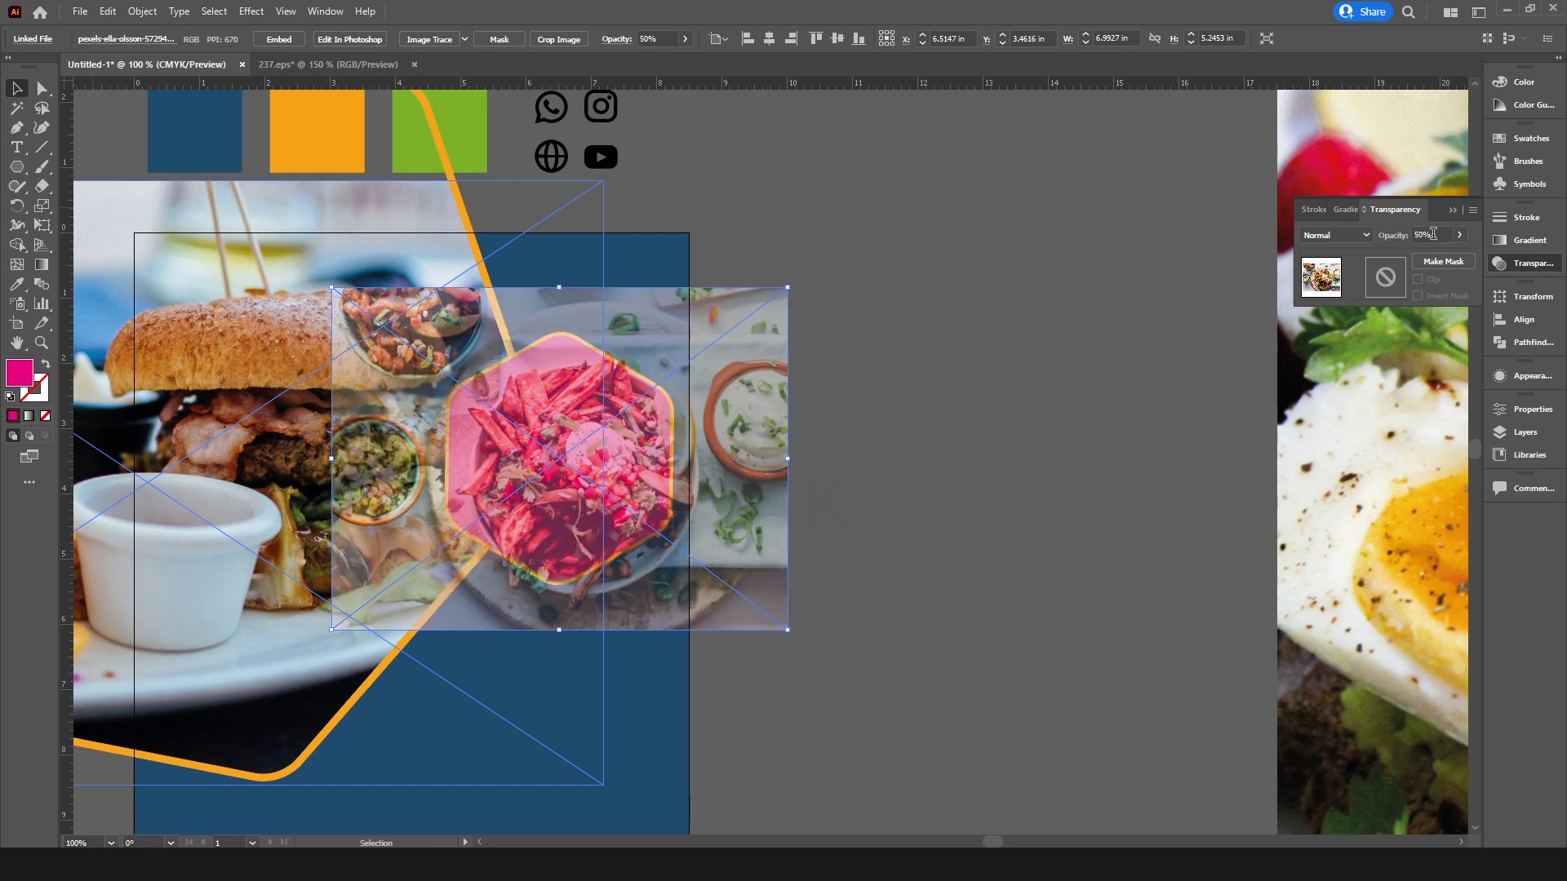
drag(759, 429, 747, 420)
drag(771, 272, 761, 282)
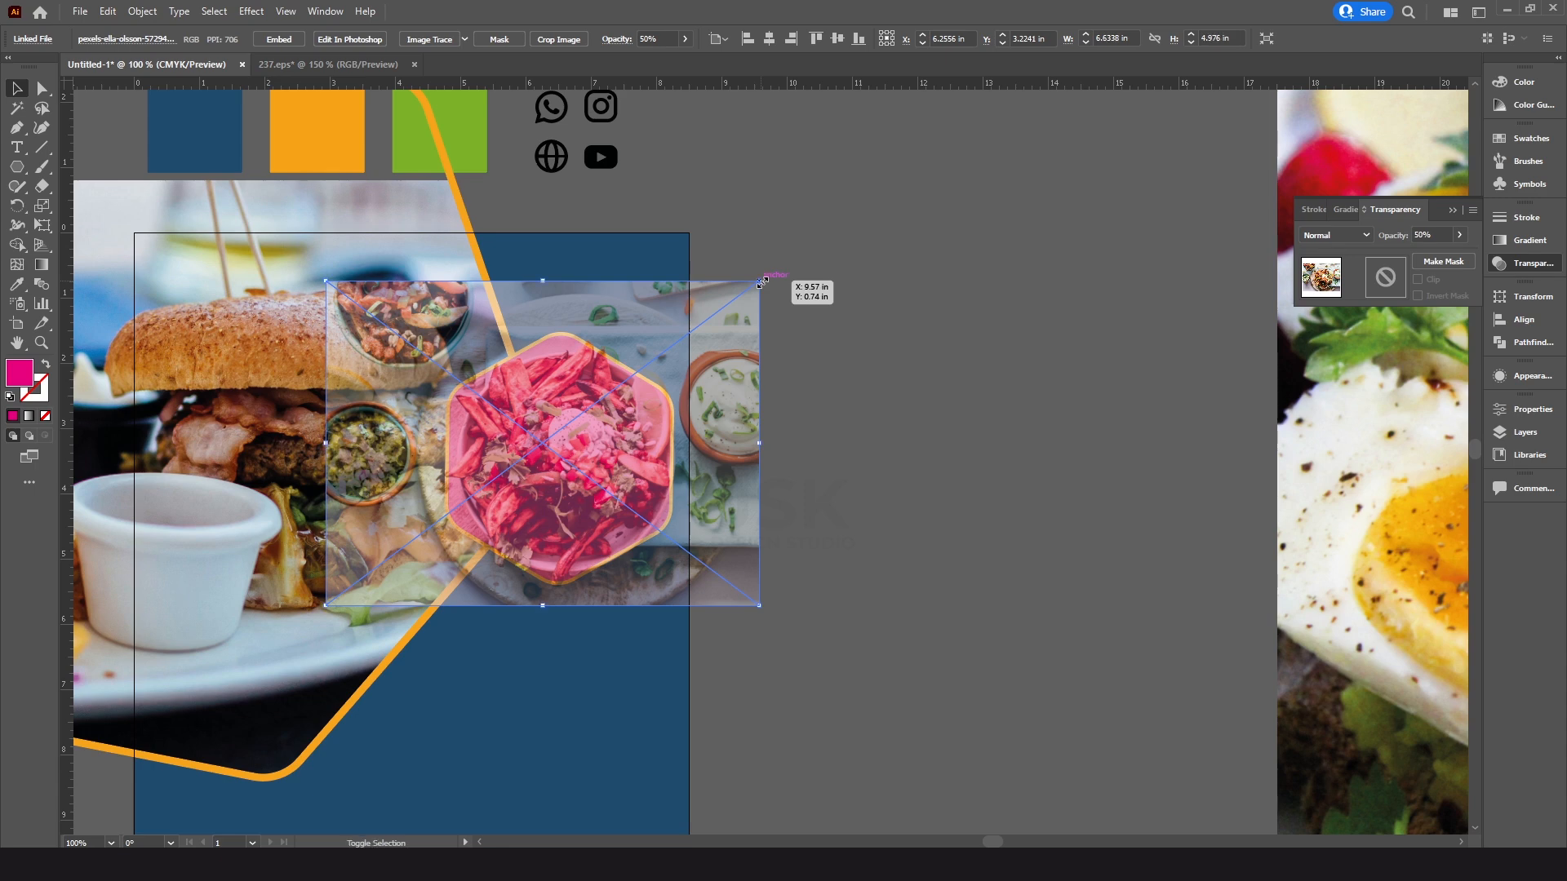
Nudge the semi-transparent fries photo slightly left and up so the bowl fits within the small hexagon
key(shift+Left)
key(Right)
key(Right)
key(Right)
key(Up)
key(Right)
key(Right)
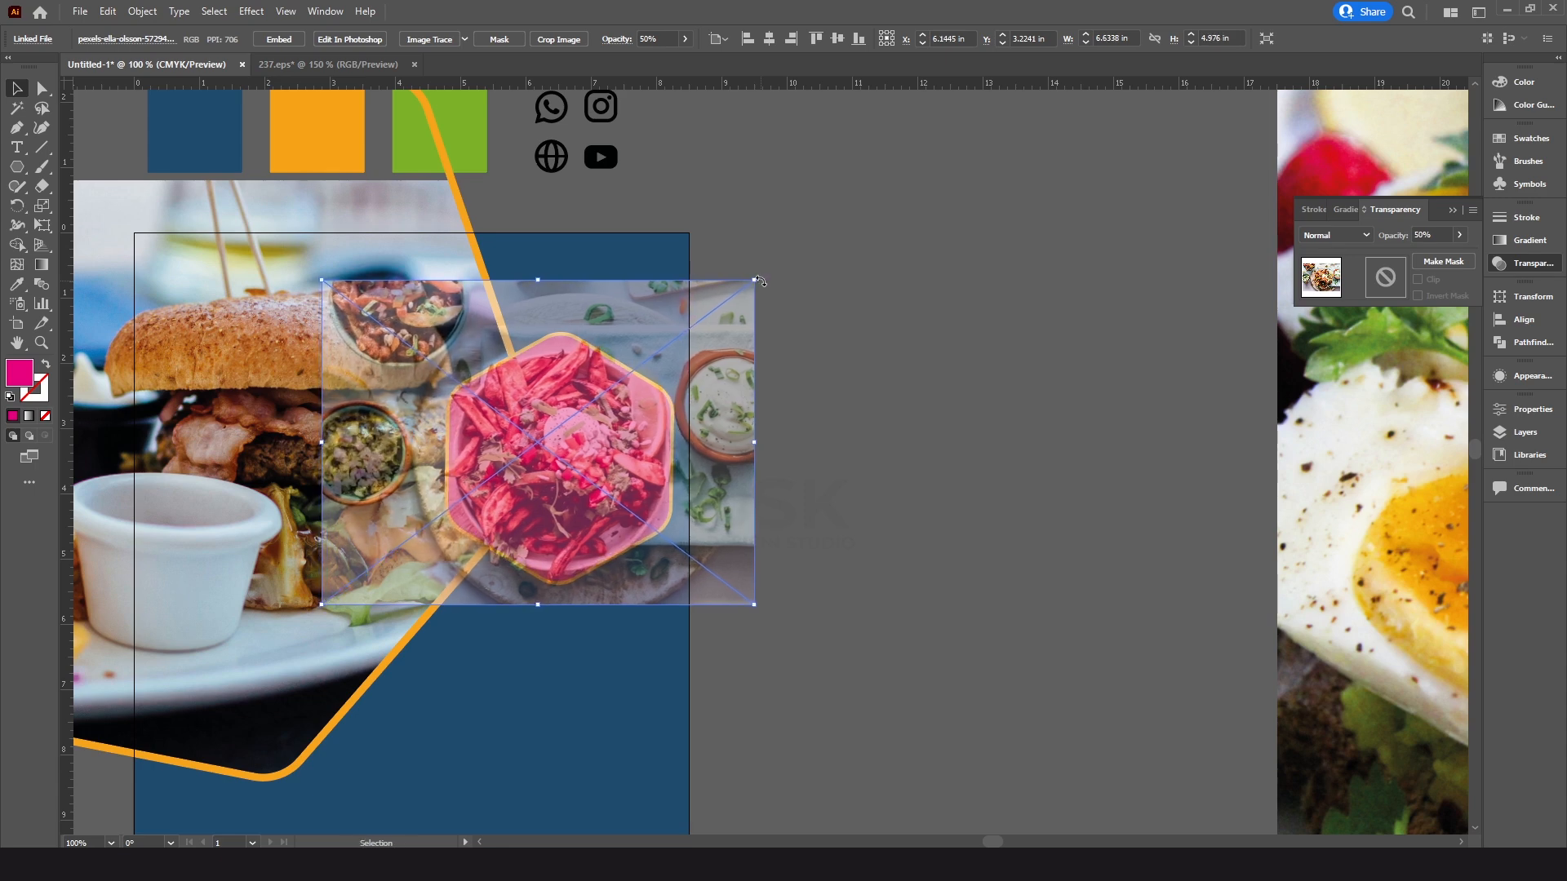
key(Up)
key(Up)
key(Up)
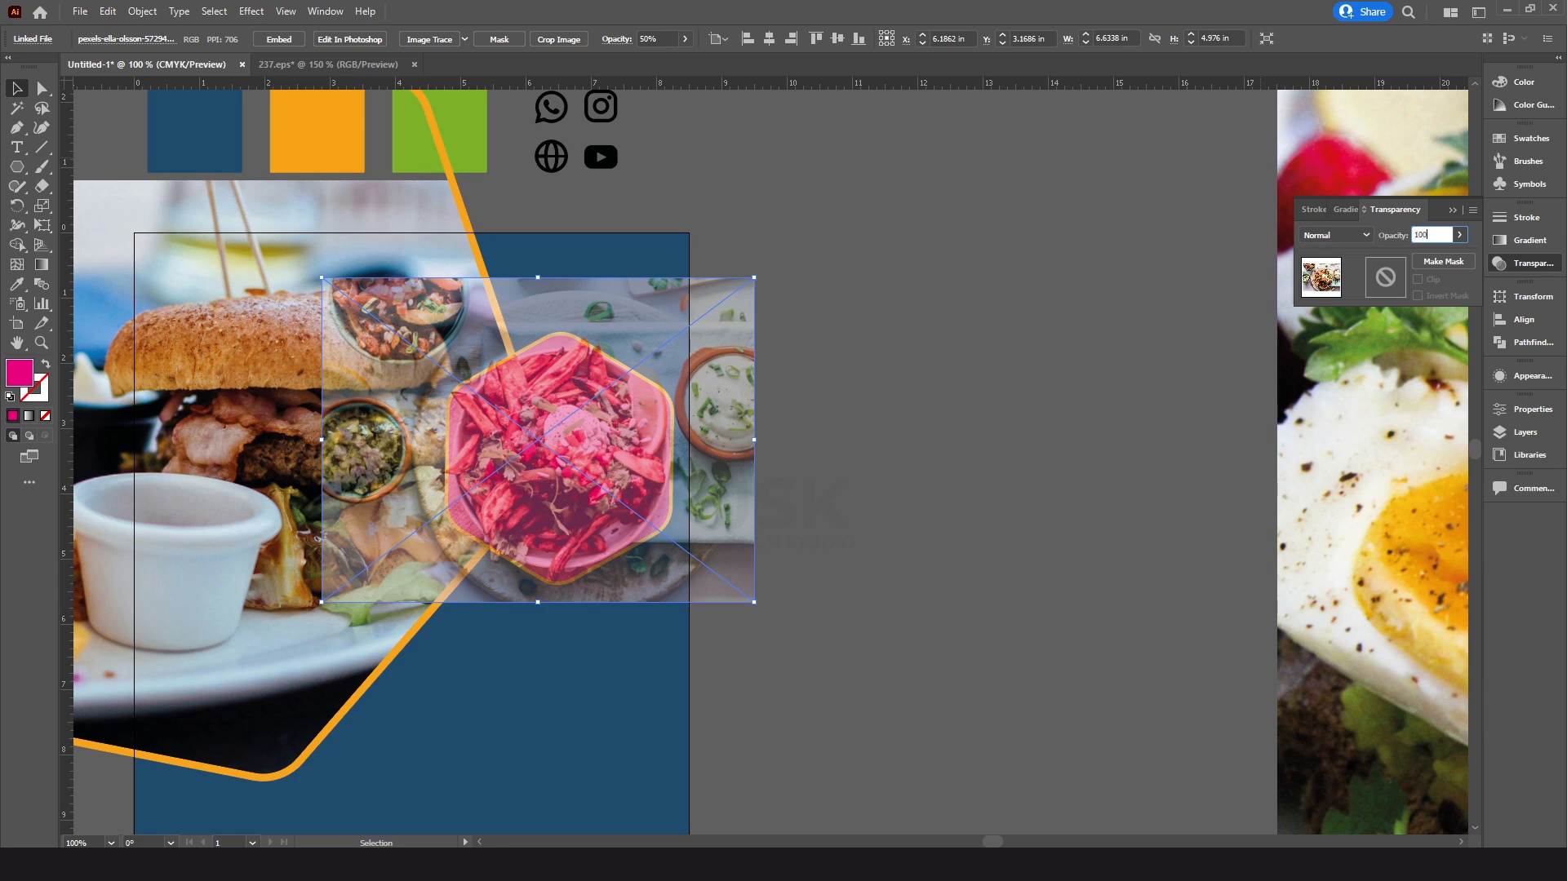
Restore the fries photo's opacity to 100% and send it backward behind the magenta hexagon
key(Return)
click(905, 615)
click(665, 453)
click(836, 457)
click(715, 357)
right_click(714, 357)
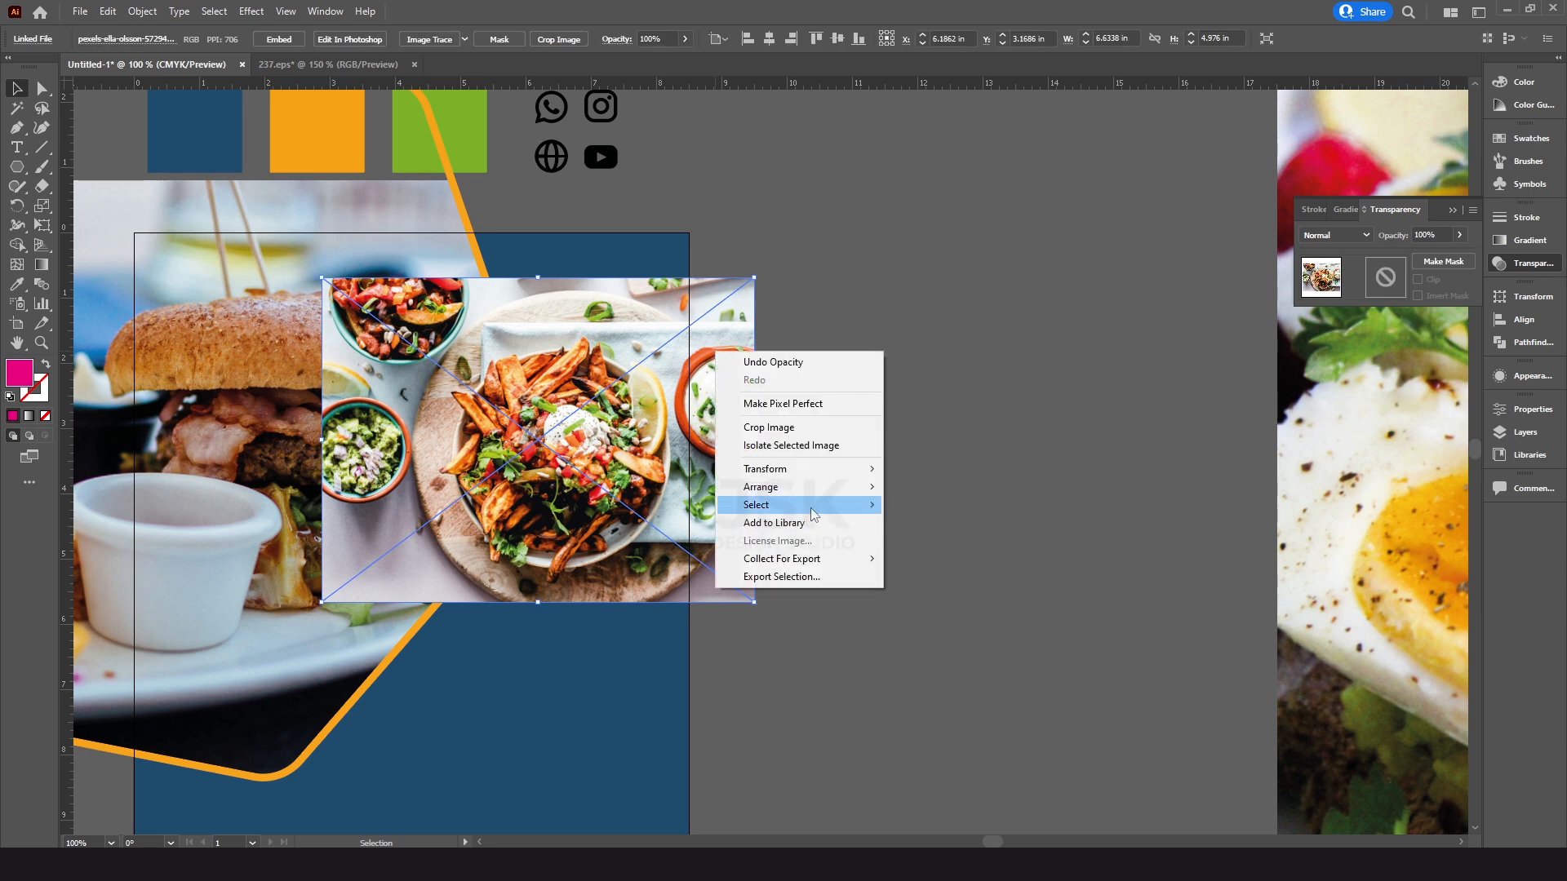
mouse_move(816, 488)
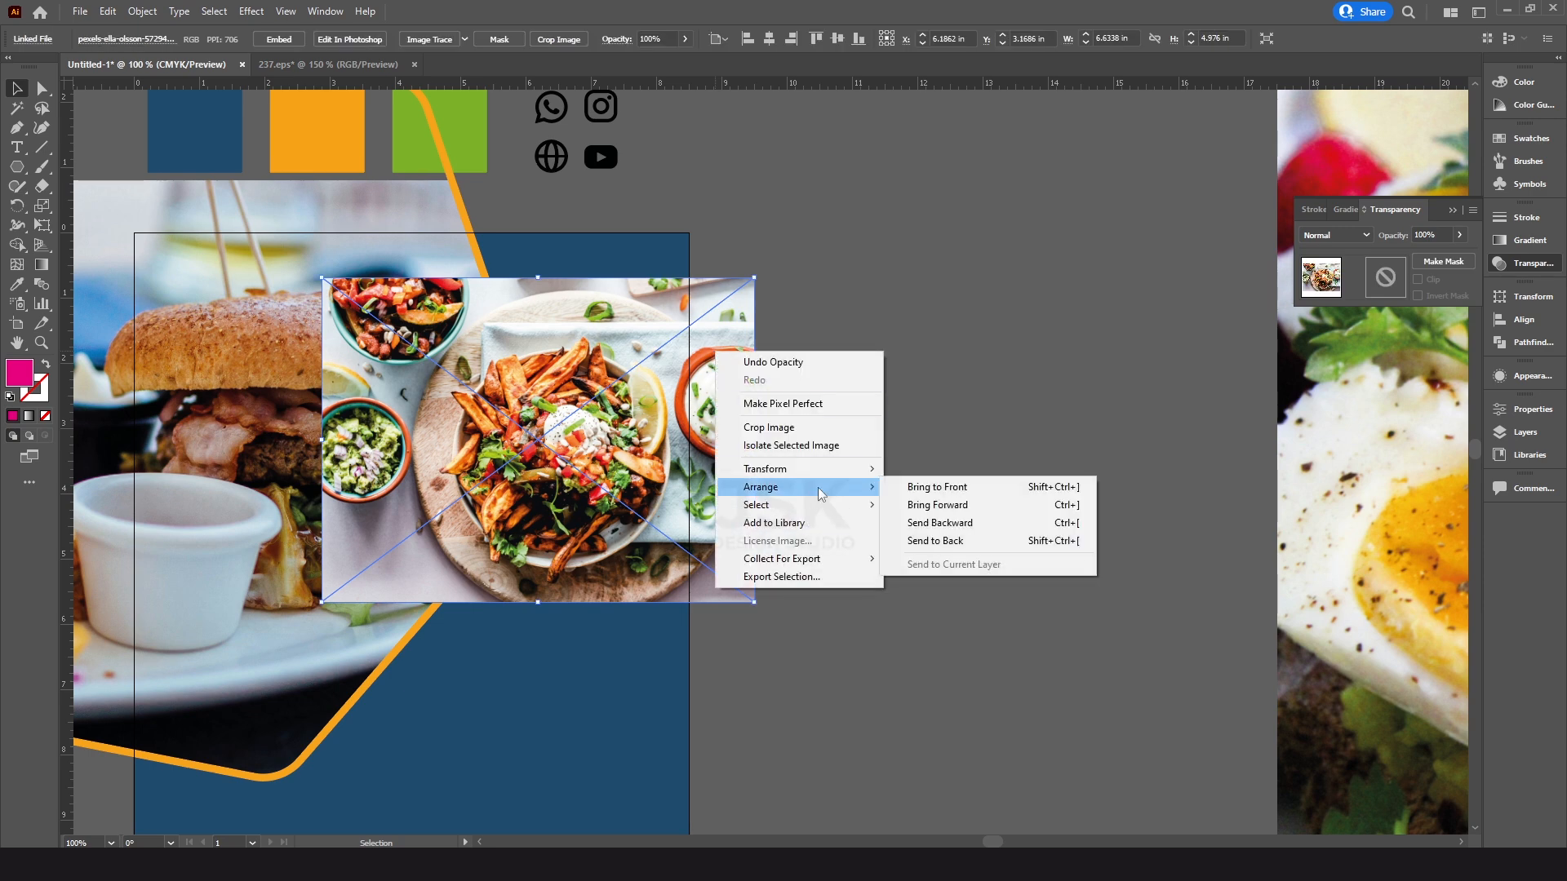
click(940, 528)
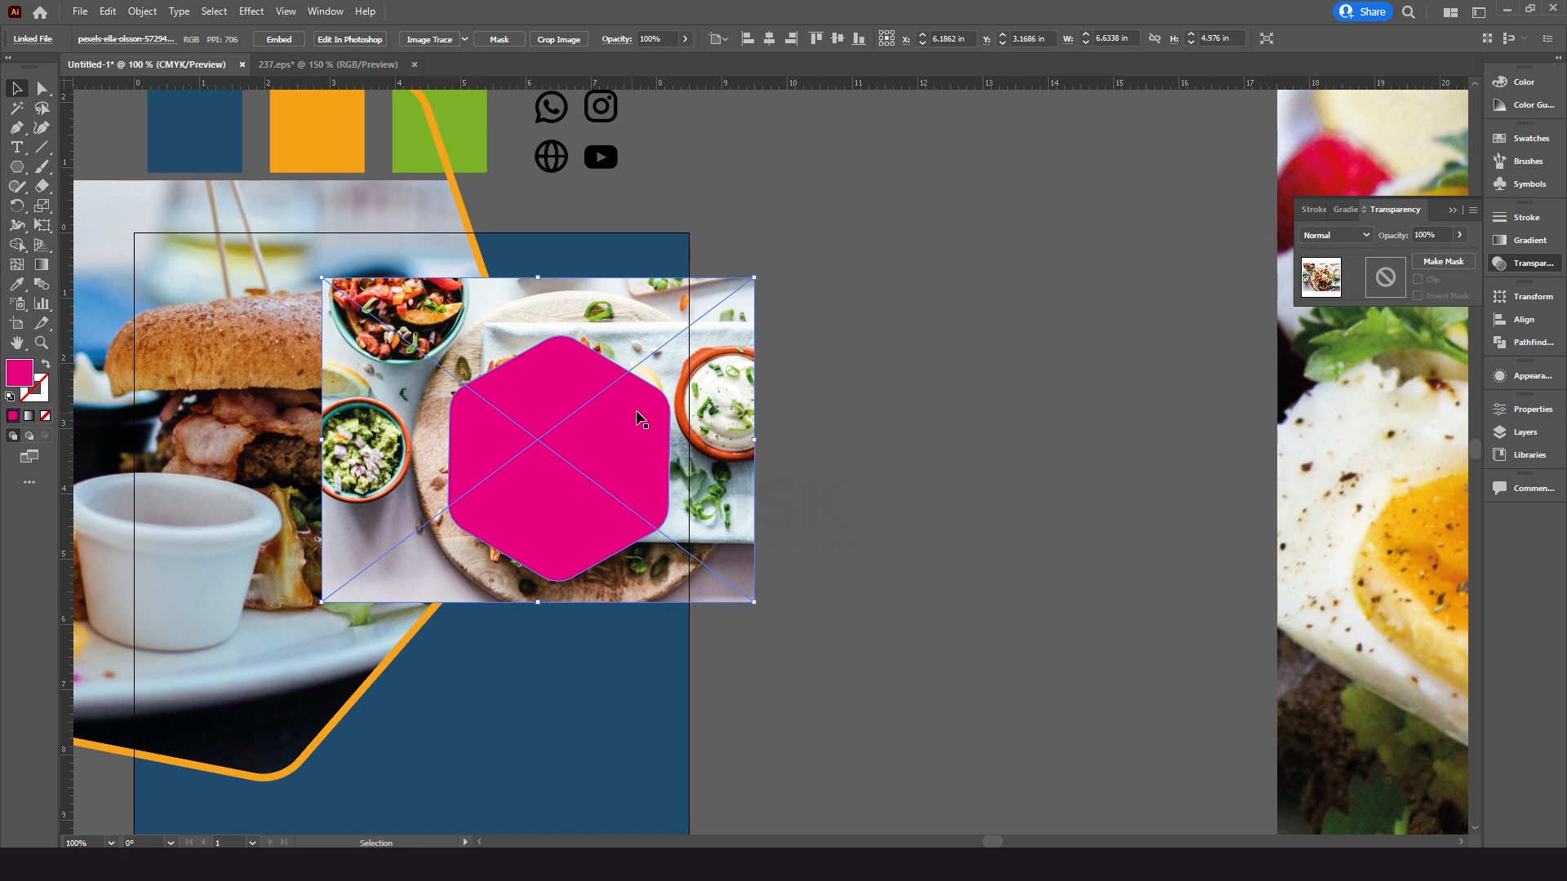
Make a clipping mask from the magenta hexagon and the fries photo
click(604, 444)
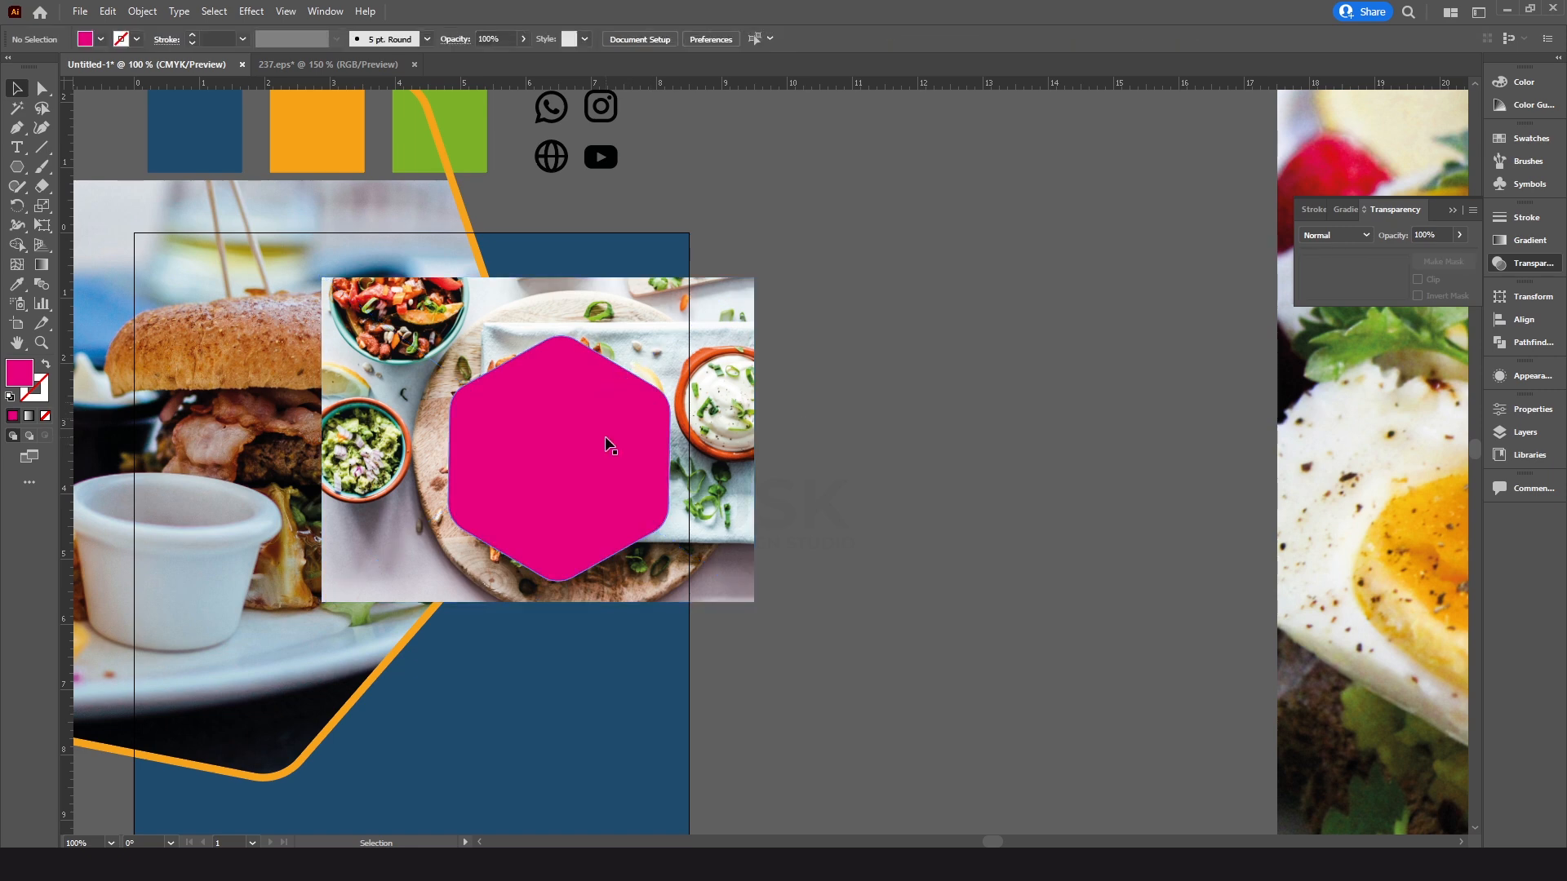
shift+click(707, 311)
click(142, 11)
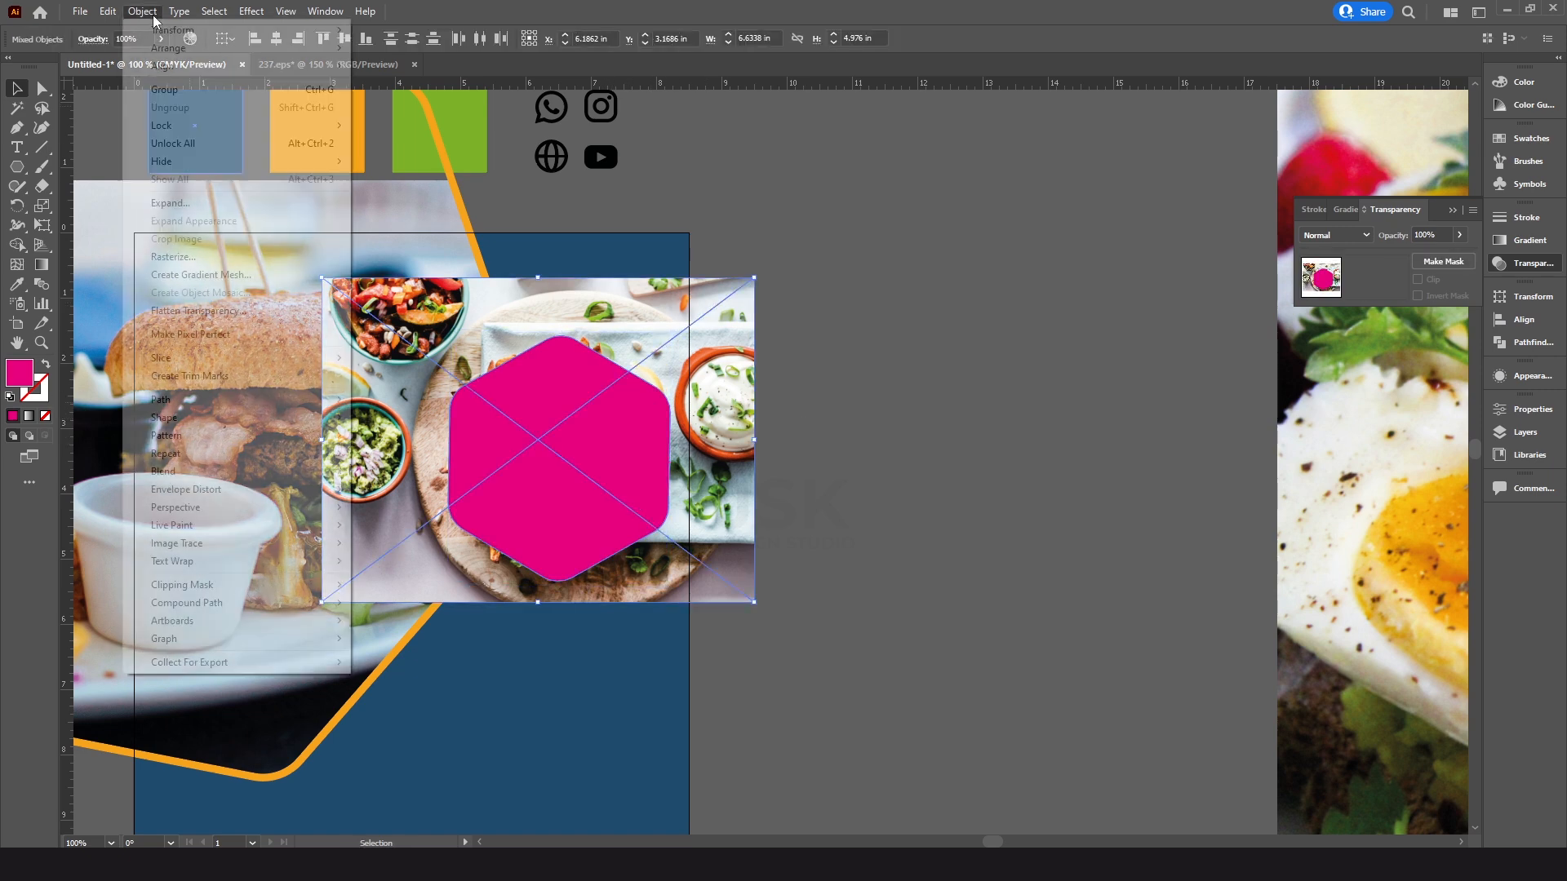
mouse_move(242, 594)
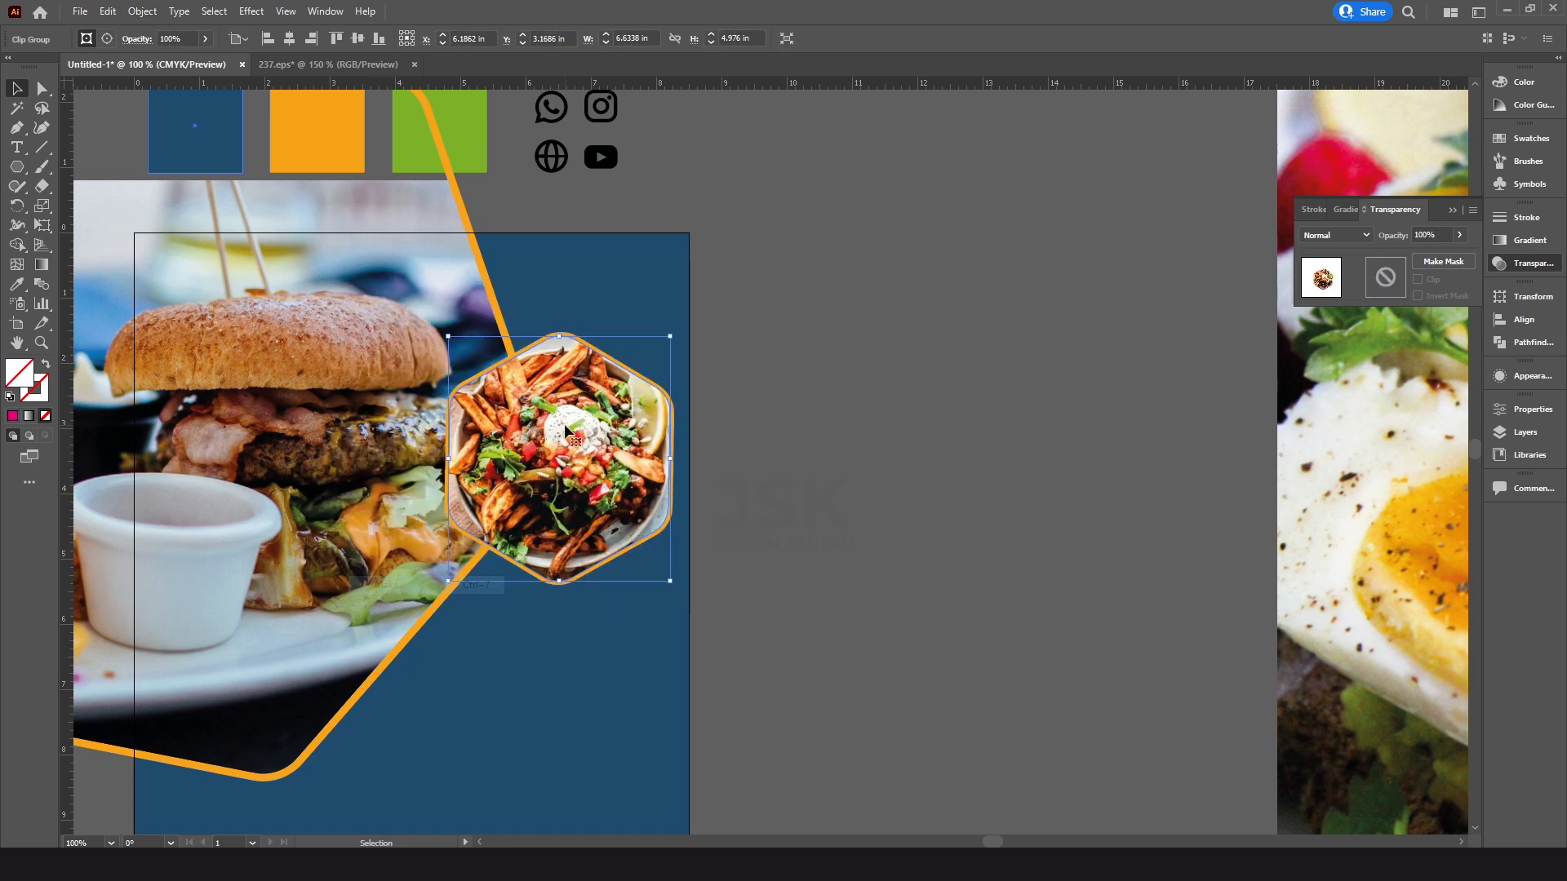
click(652, 449)
Send the clipped fries photo backward so it sits behind the small orange hexagon outline
drag(684, 430, 712, 439)
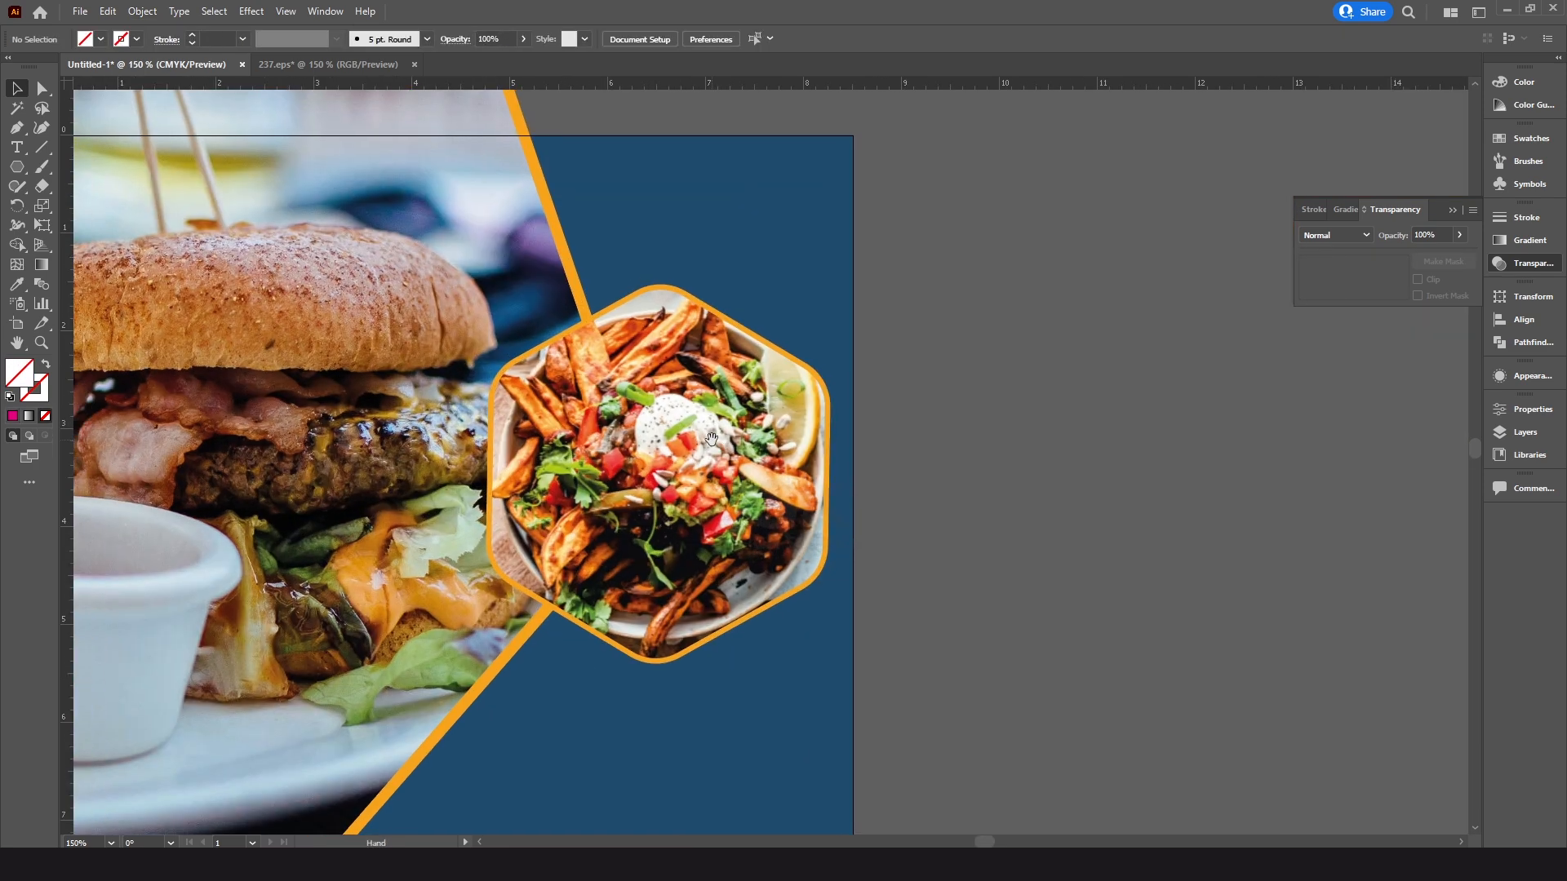
drag(675, 250, 752, 260)
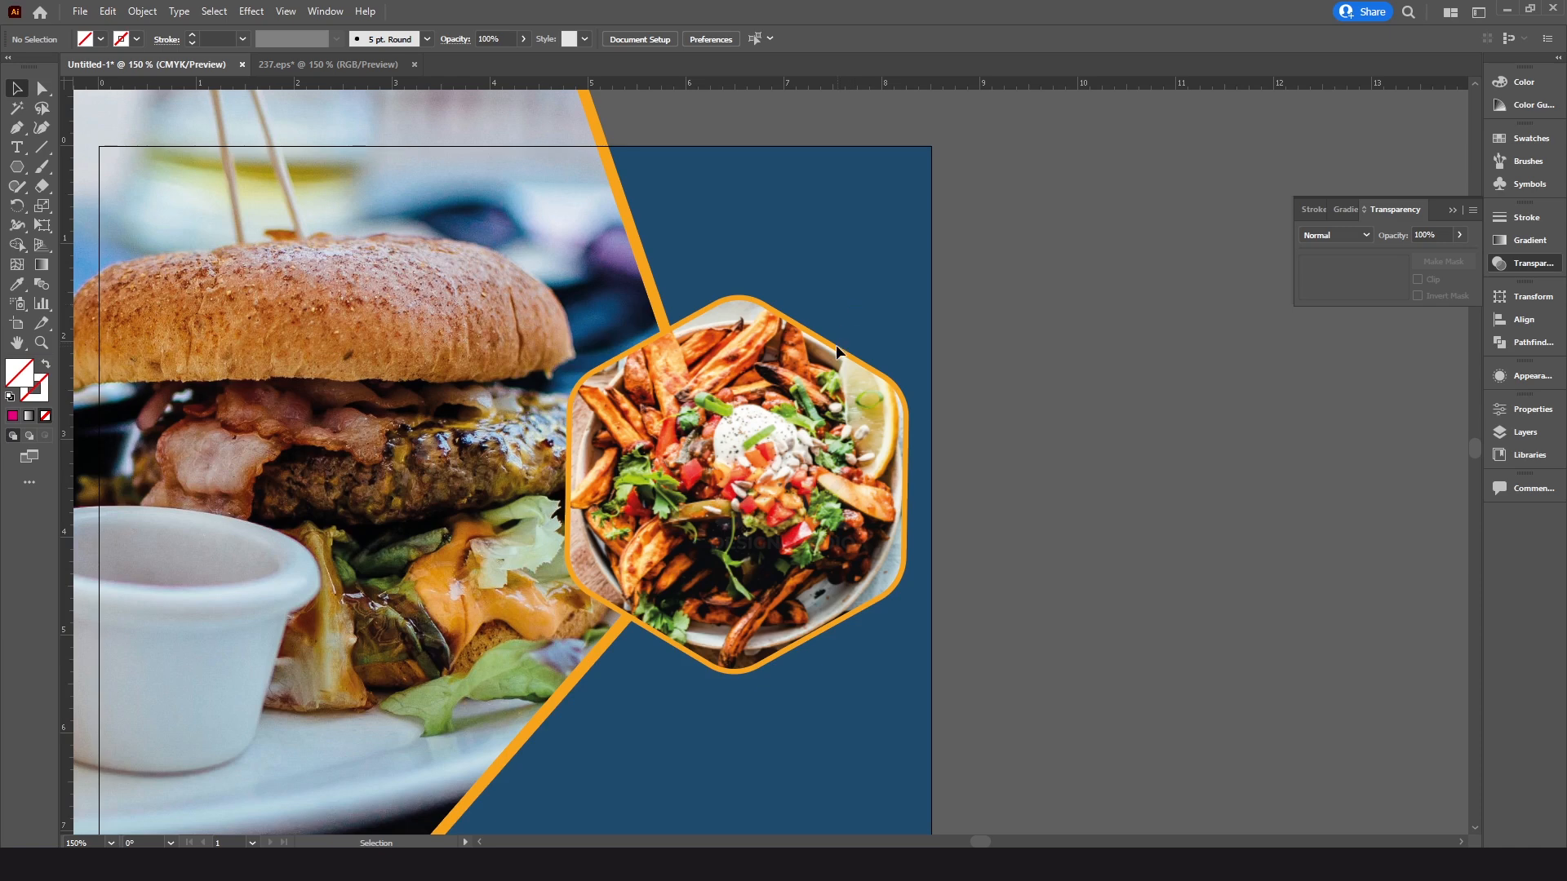
right_click(823, 445)
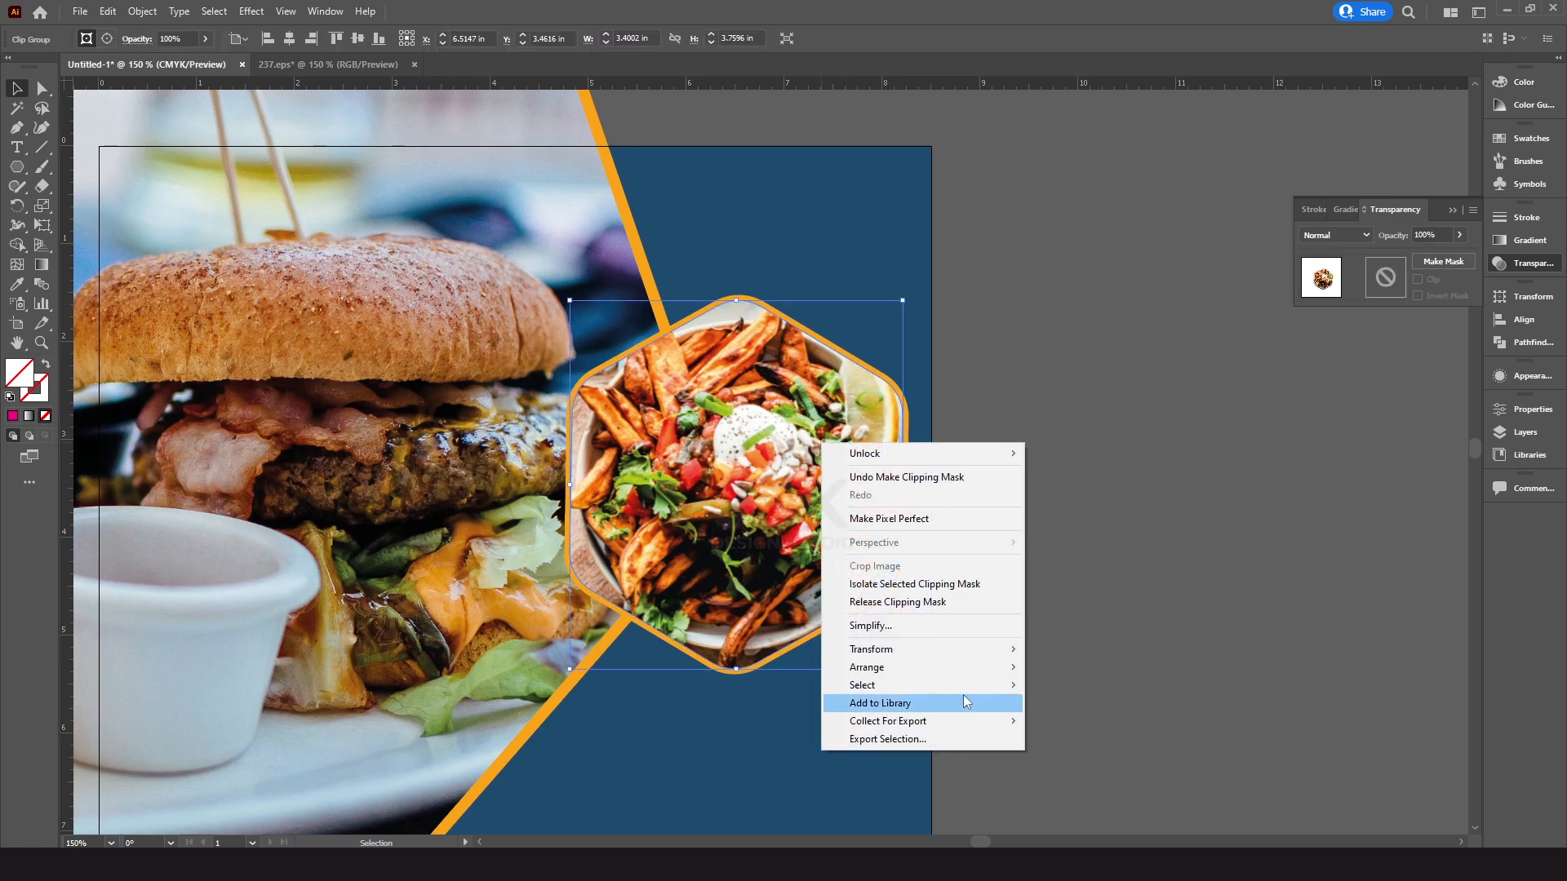
mouse_move(985, 674)
click(1094, 722)
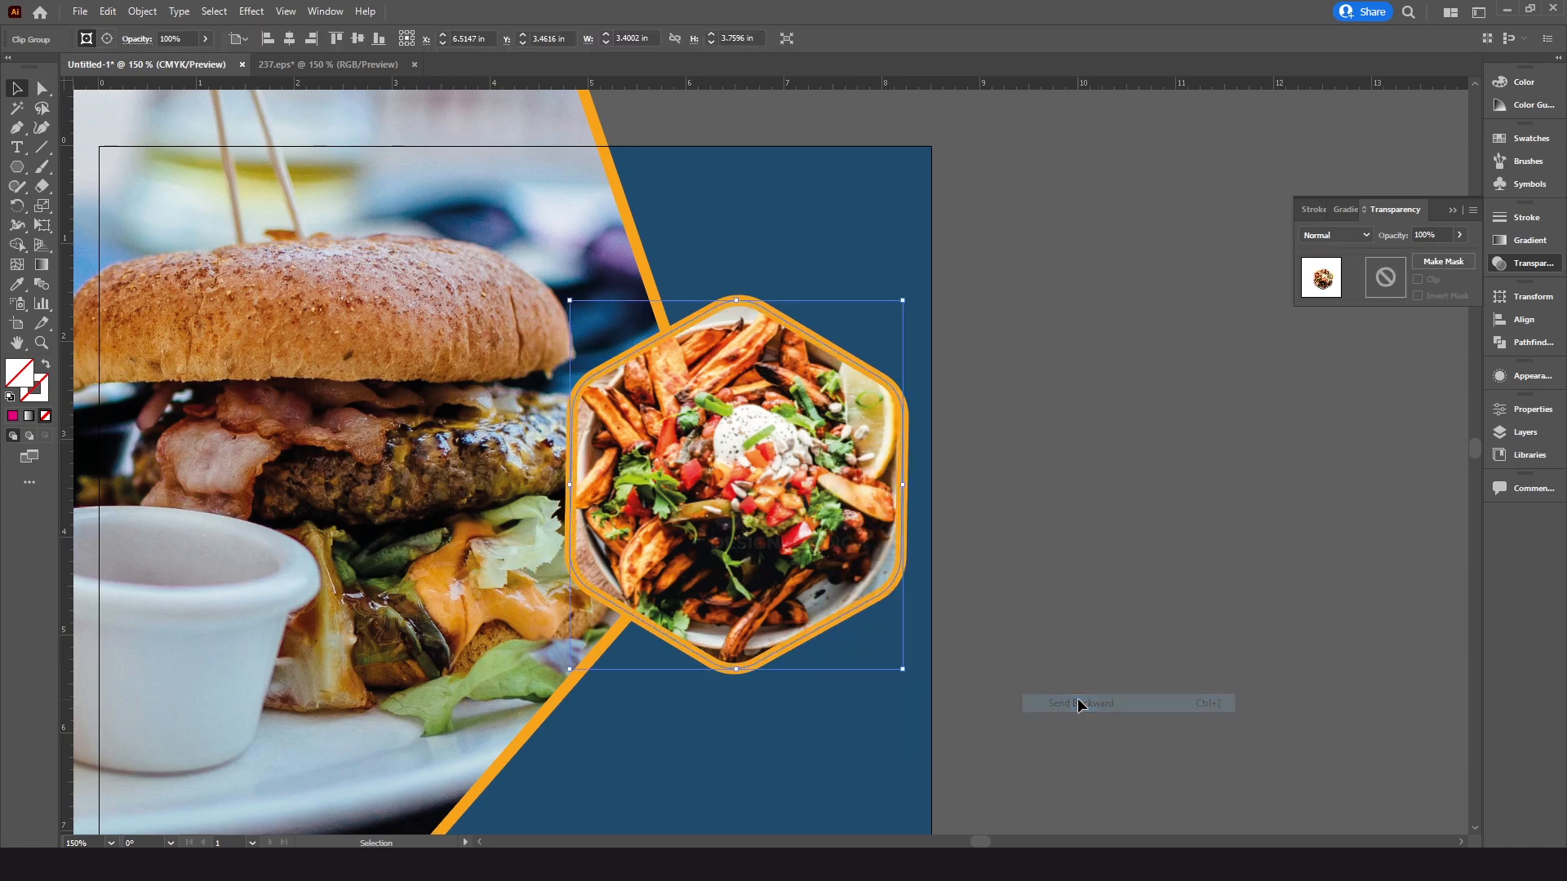
click(1077, 700)
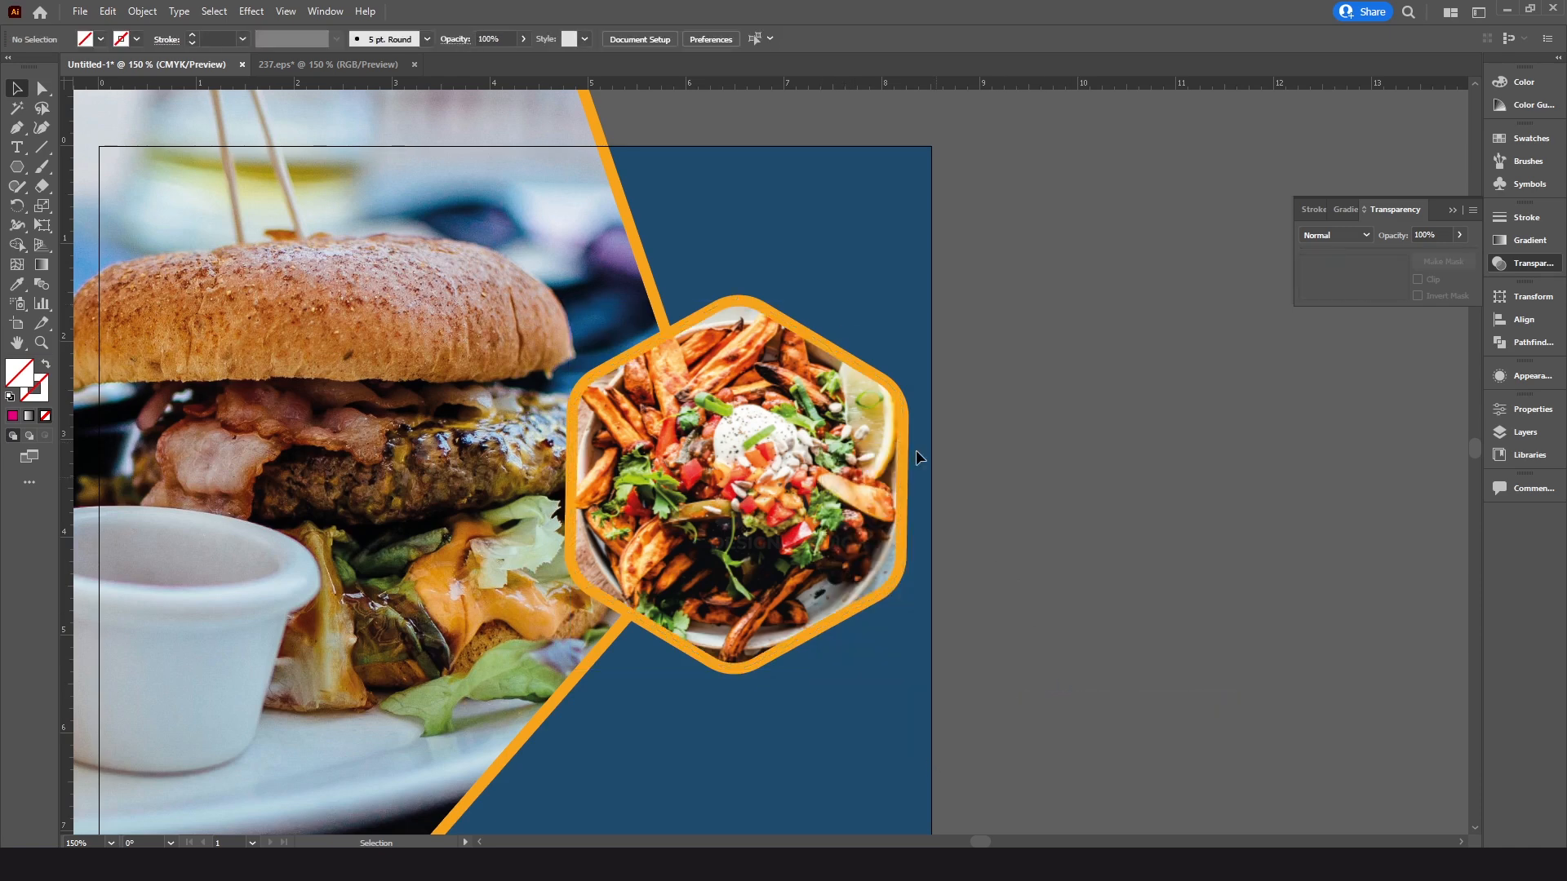
Try a gray stroke color on the small hexagon outline and undo the color change
click(890, 380)
key(ctrl+minus)
drag(662, 507, 646, 561)
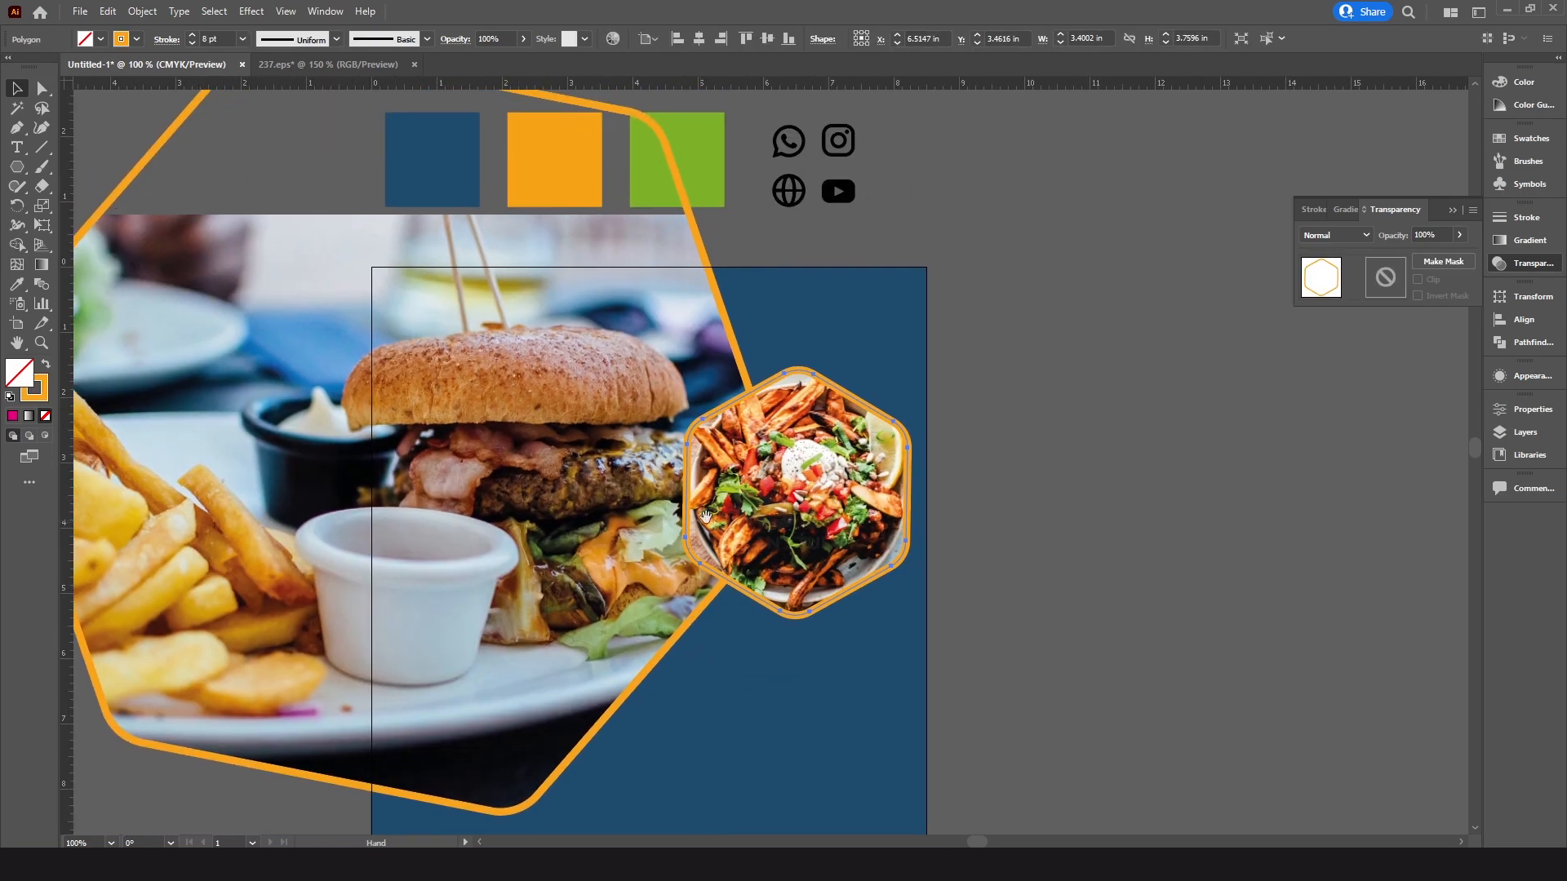
double_click(41, 387)
drag(585, 364, 557, 316)
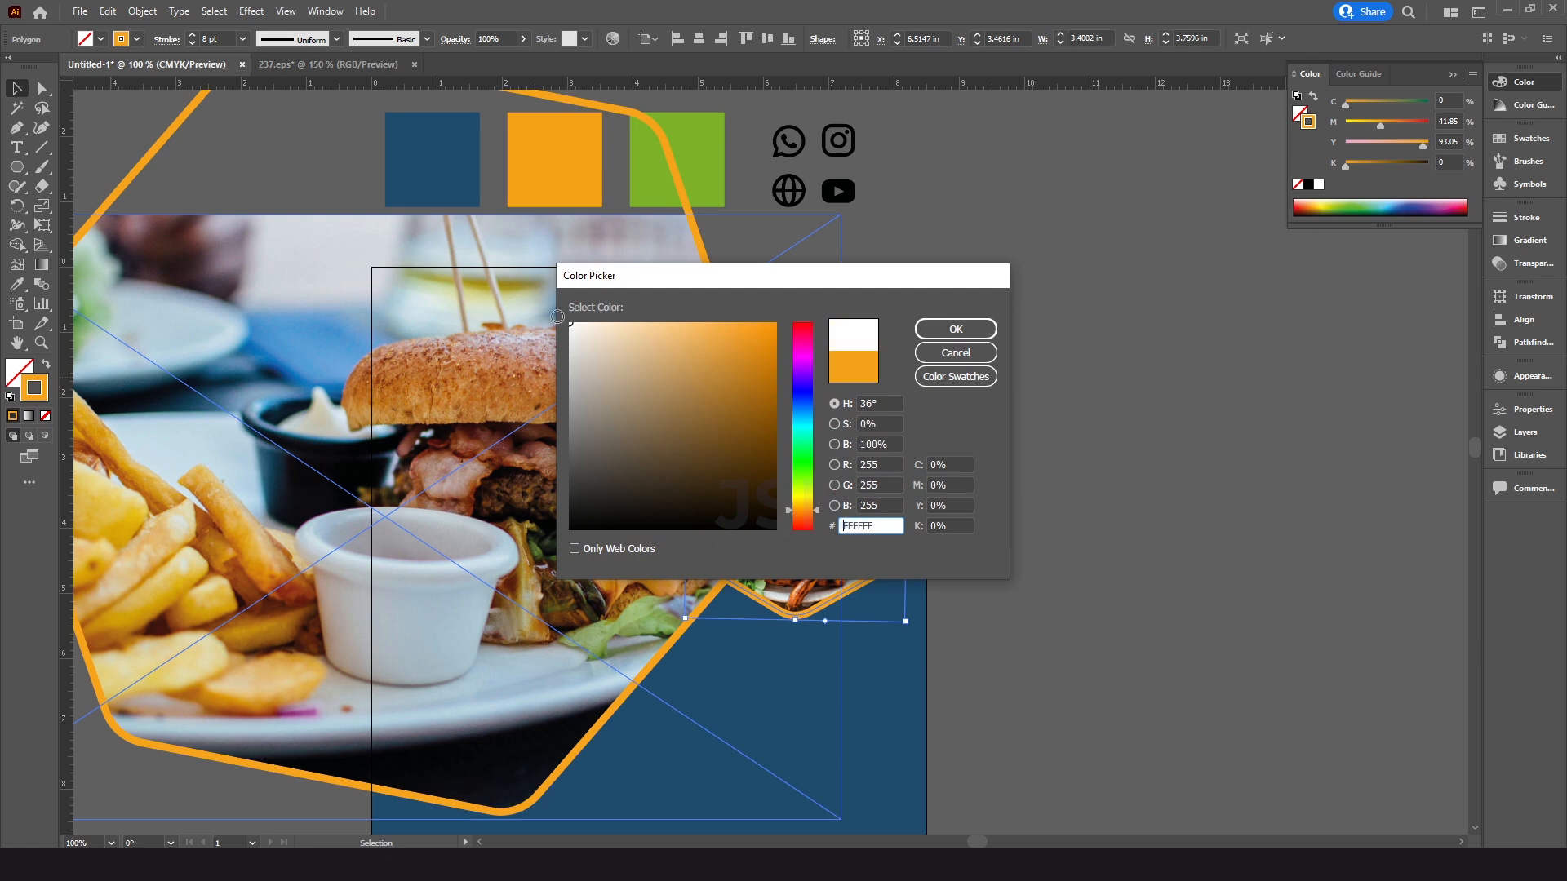
drag(590, 383, 570, 413)
click(915, 326)
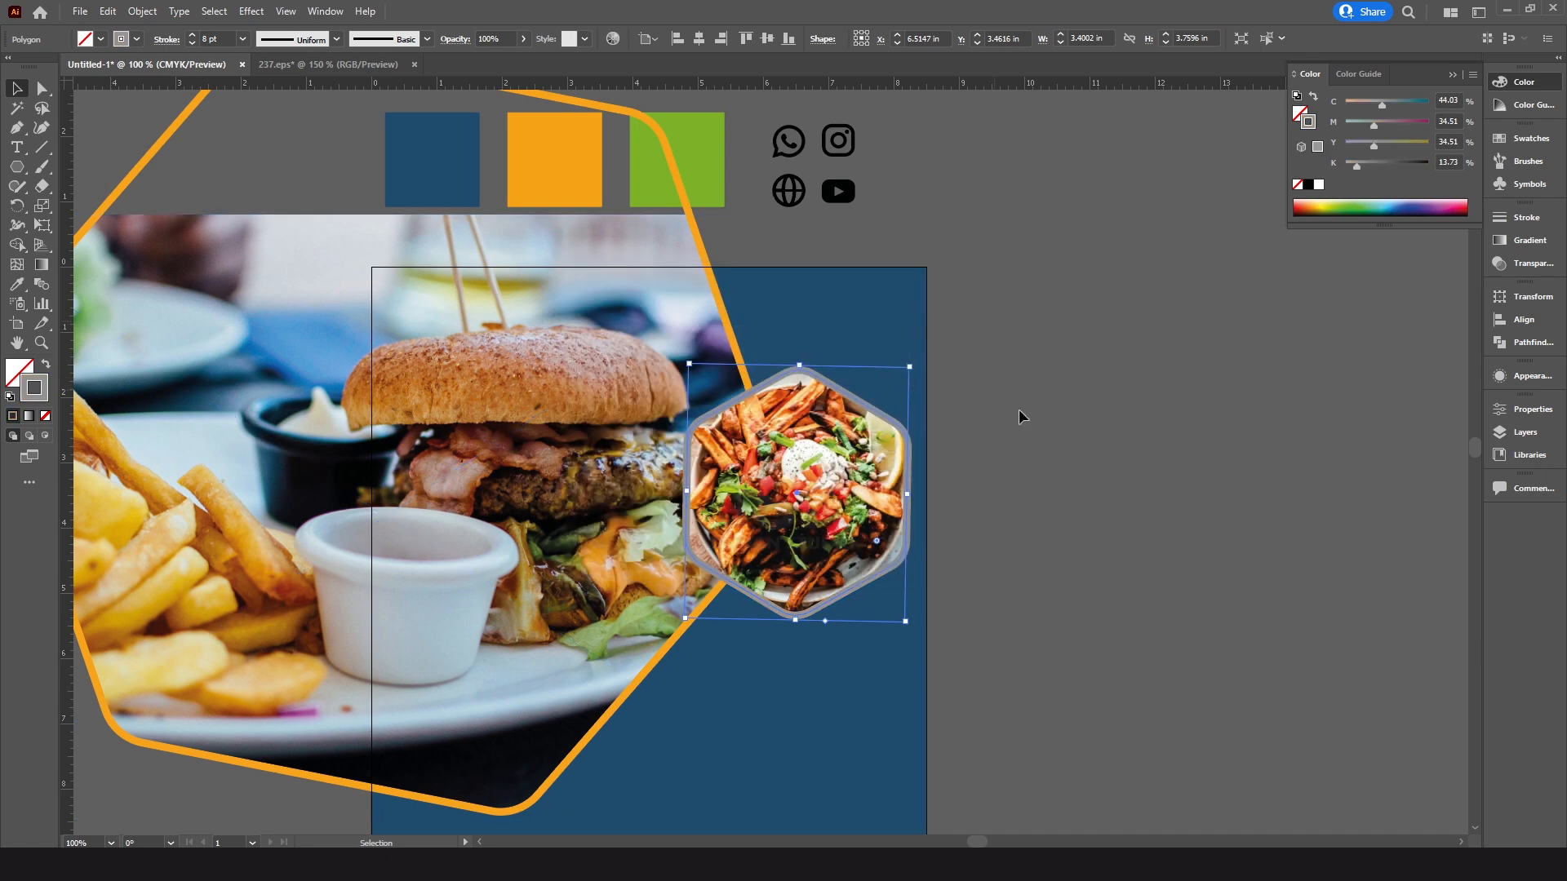
click(1025, 465)
scroll(1072, 441, down, 1)
key(ctrl+z)
click(1021, 447)
Draw a square about 1.9 × 1.9 in with the Rectangle tool, below the small hexagon on the artboard
scroll(1035, 406, down, 1)
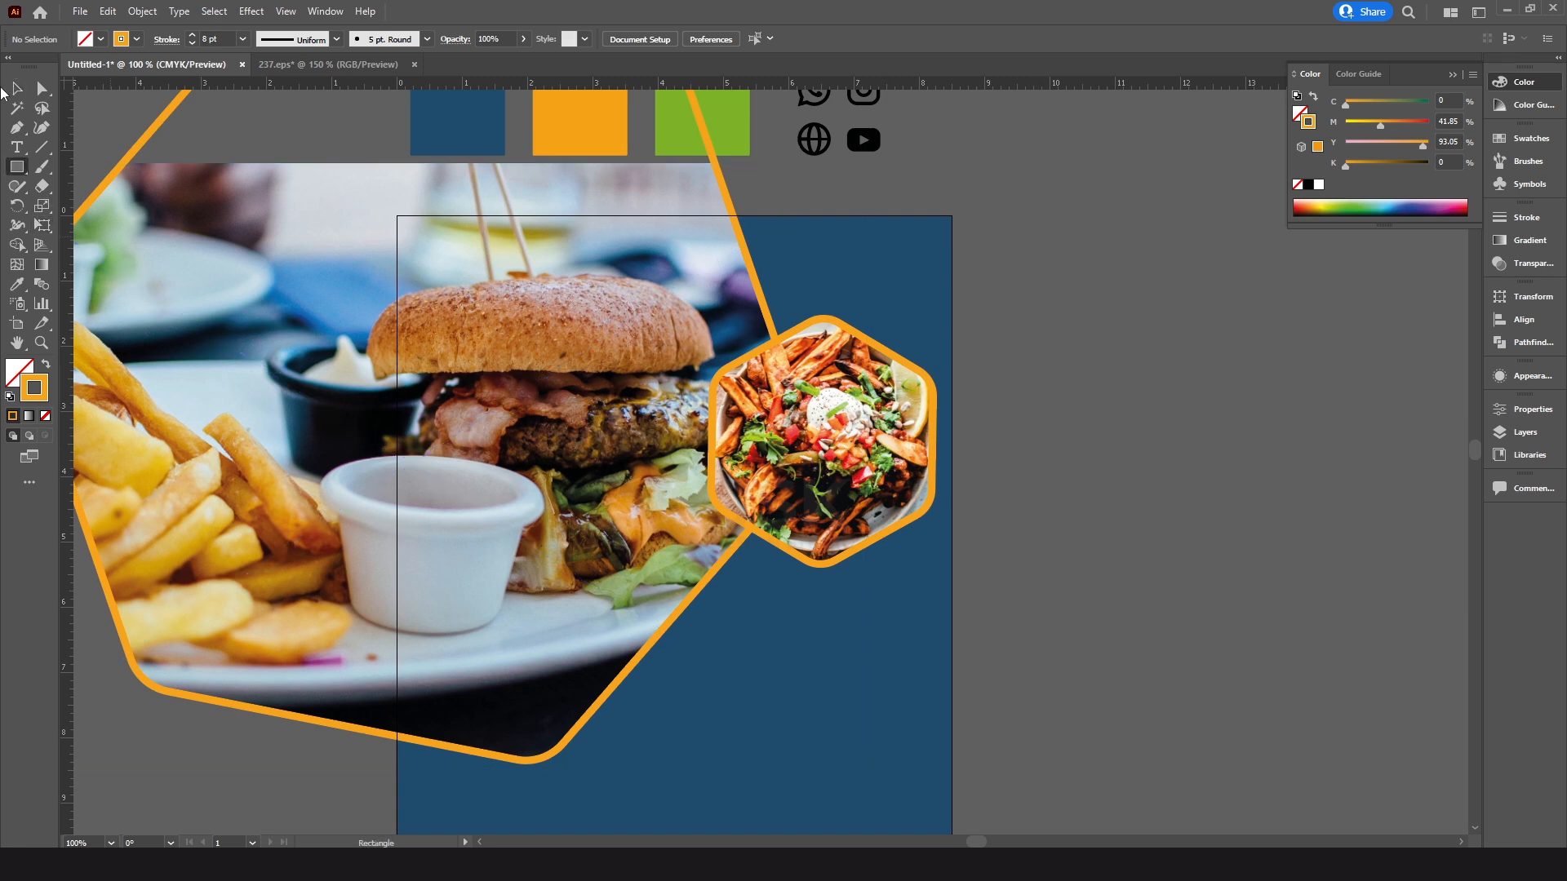
drag(16, 167, 90, 167)
drag(694, 573, 819, 698)
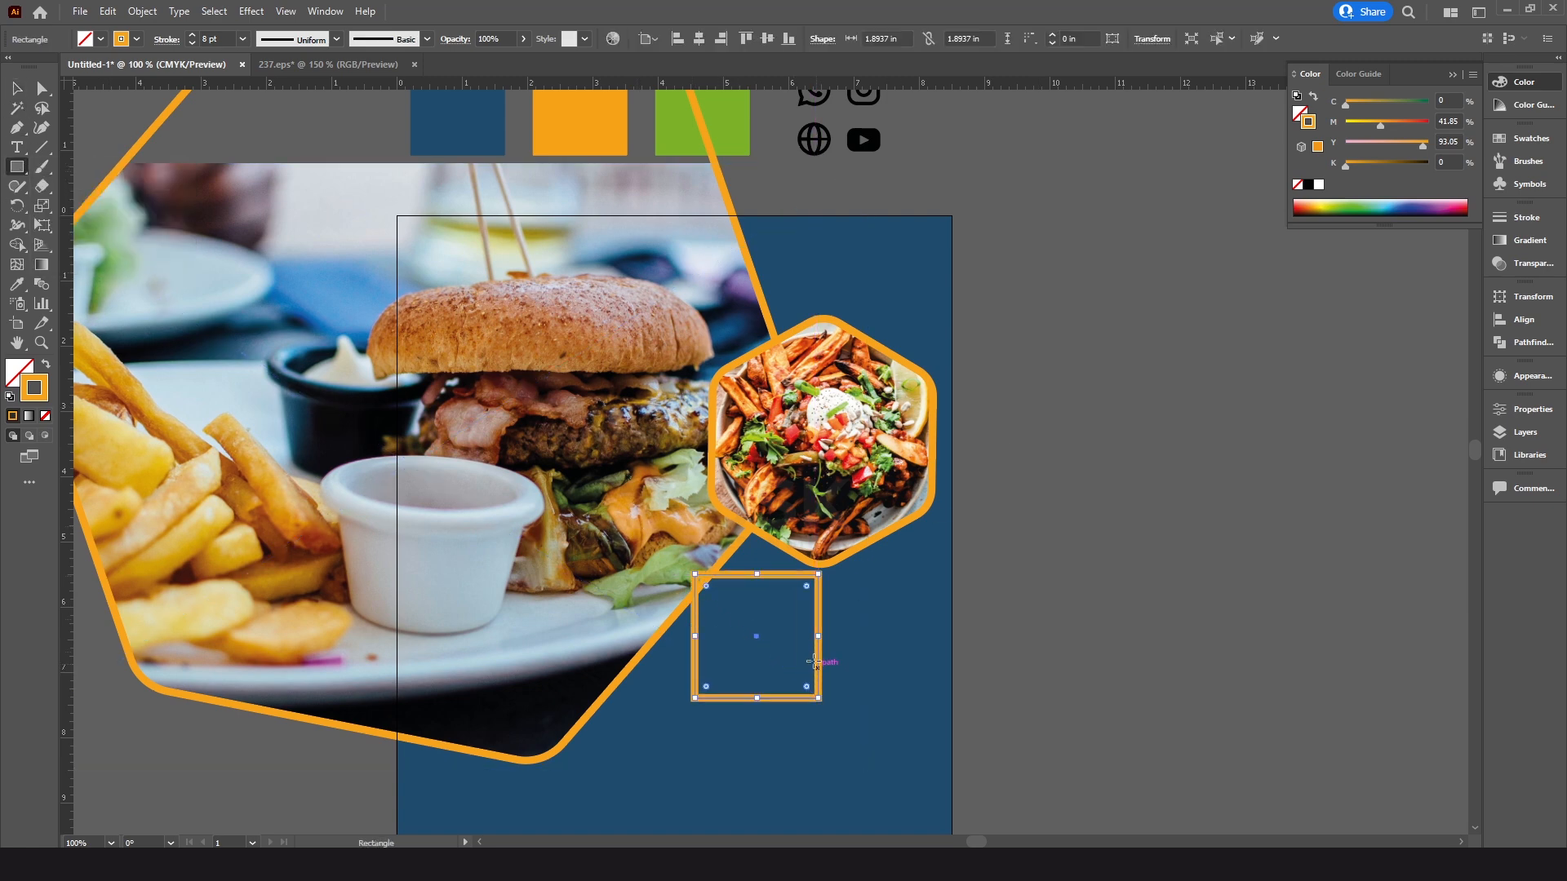
Round the square's corners to a radius of about 0.26 in and rotate the shape toward a diamond orientation
drag(41, 88, 169, 99)
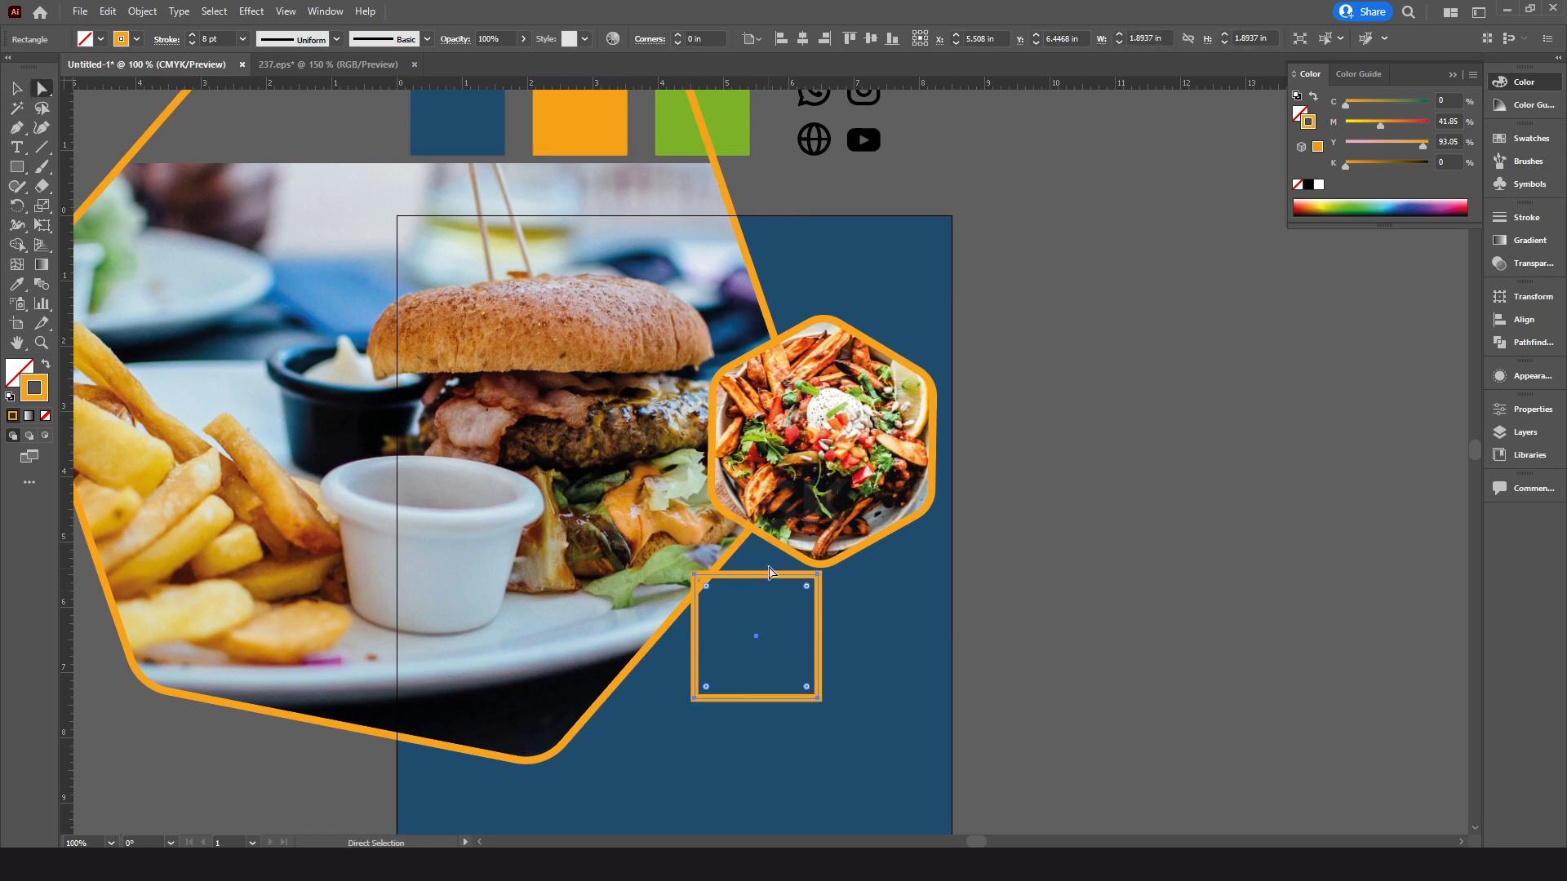
drag(806, 586, 799, 591)
key(e)
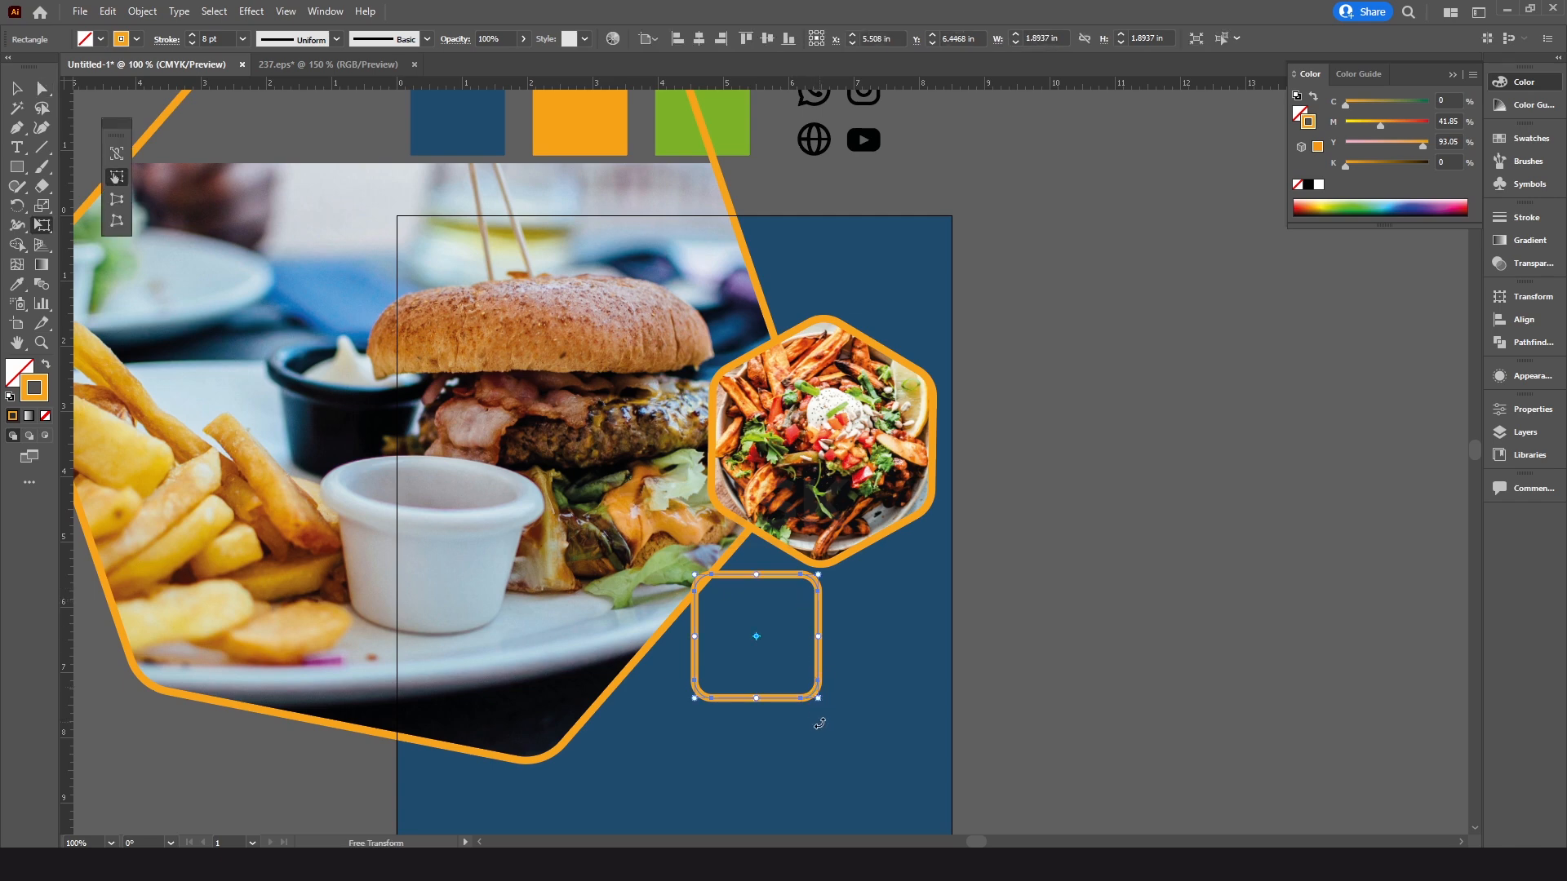
drag(821, 714, 748, 718)
Align the rounded diamond with the large hexagon's slanted lower edge and add a larger copy about 2.7 in wide below it
key(v)
drag(814, 608, 751, 575)
key(e)
drag(803, 649, 824, 639)
key(v)
drag(770, 580, 763, 581)
key(e)
drag(831, 618, 829, 629)
key(v)
drag(738, 582, 630, 513)
scroll(739, 513, up, 1)
click(746, 506)
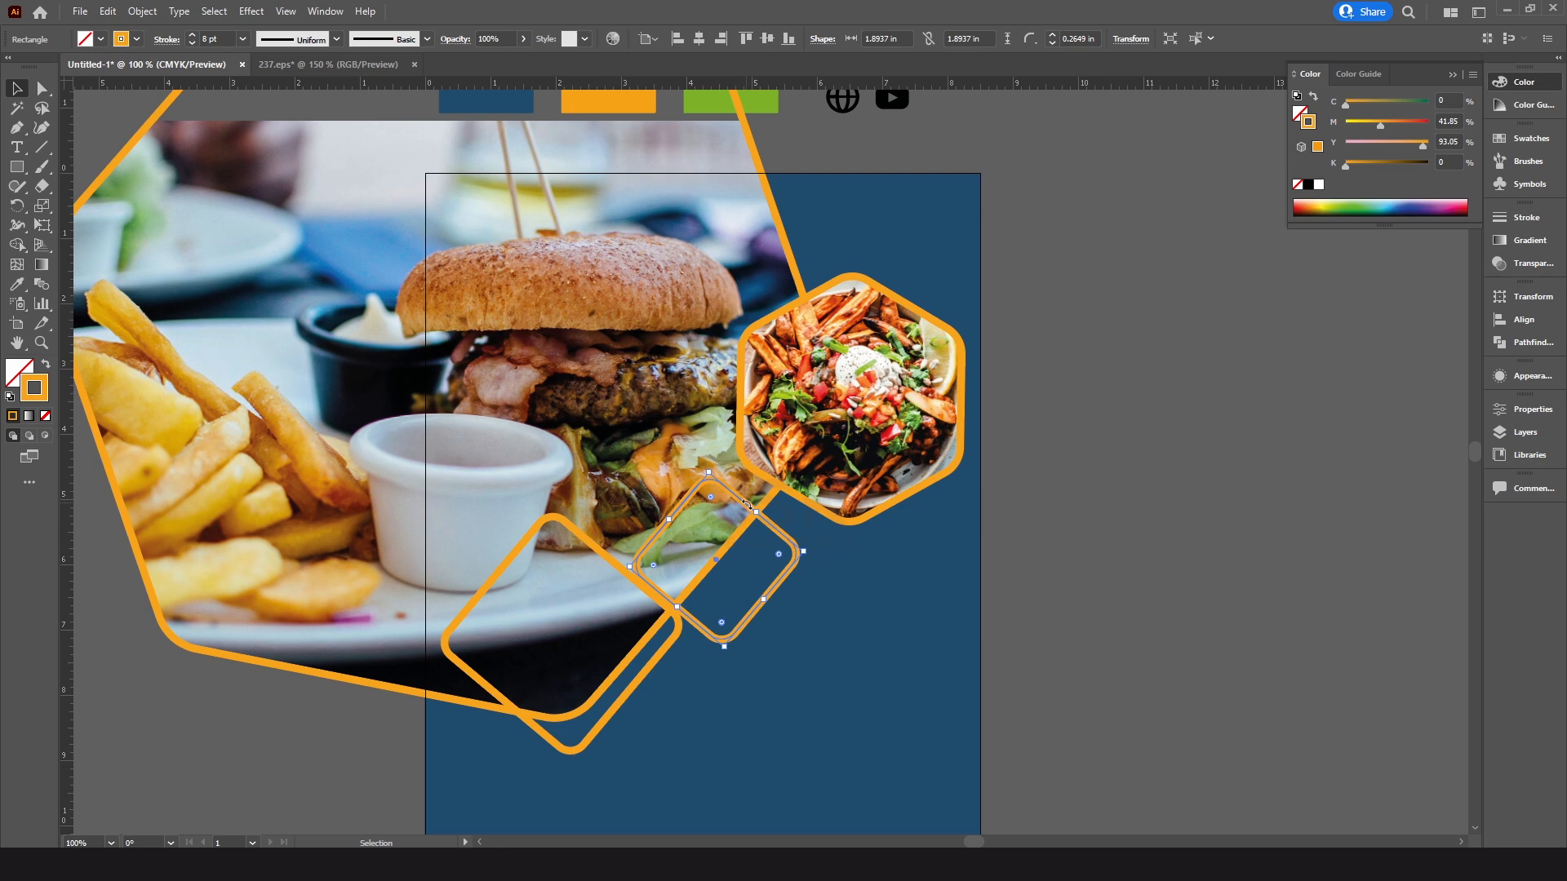
Rotate the fries photo and its small hexagon outline together to match the tilt of the large hexagon, and reposition the small diamond
drag(742, 502, 738, 481)
drag(943, 292, 919, 371)
drag(1088, 370, 899, 471)
key(e)
mouse_move(933, 614)
mouse_down()
mouse_move(920, 628)
mouse_move(917, 601)
mouse_up()
key(v)
click(1060, 563)
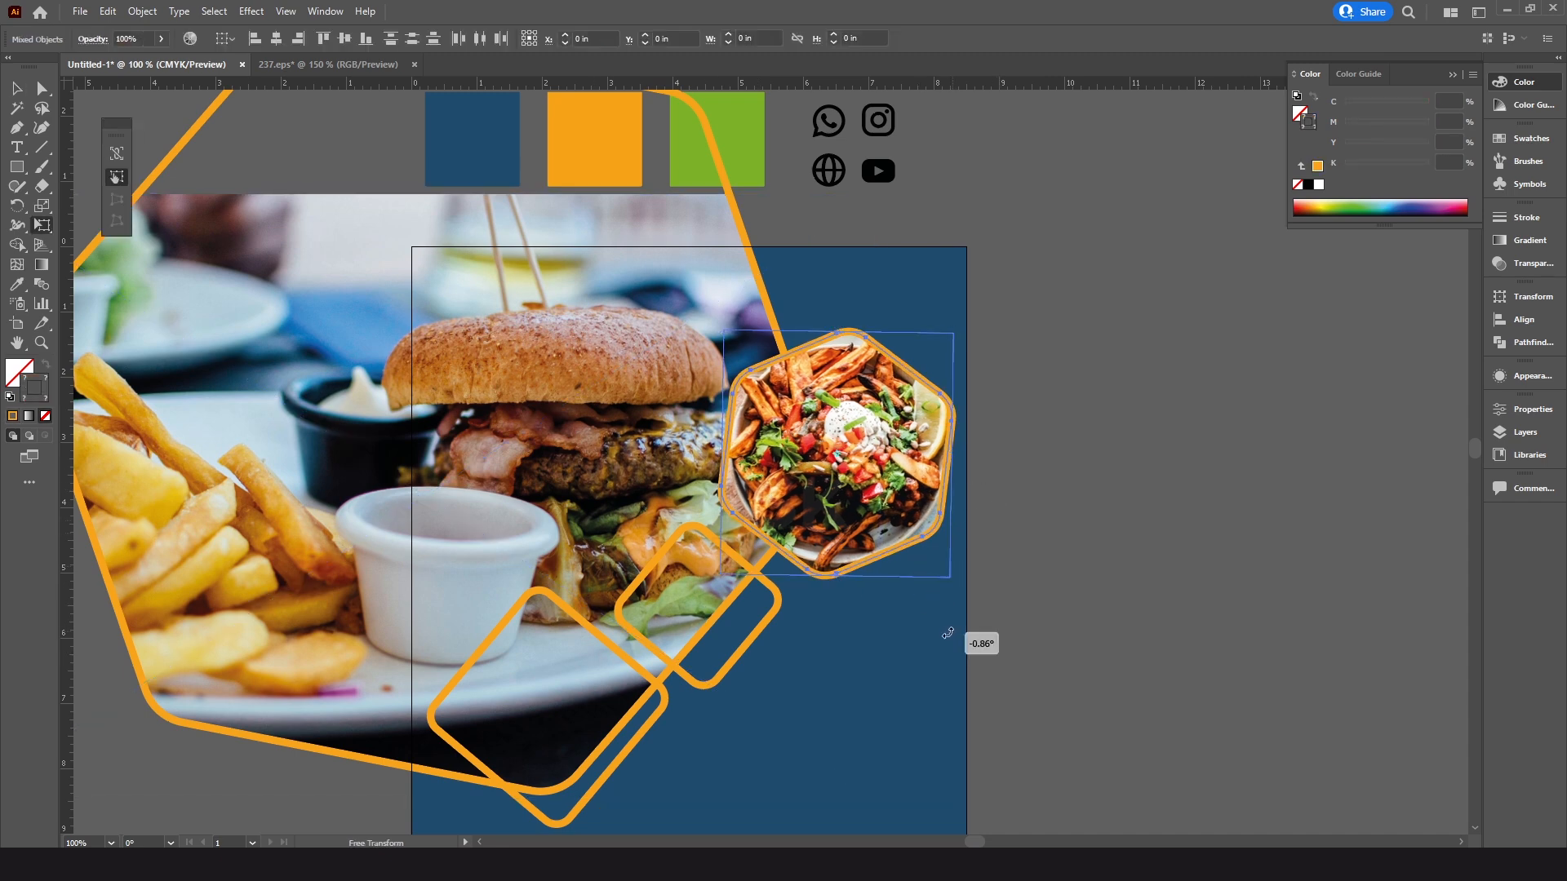
drag(847, 687, 885, 636)
drag(795, 531, 799, 529)
click(880, 637)
drag(879, 634, 854, 635)
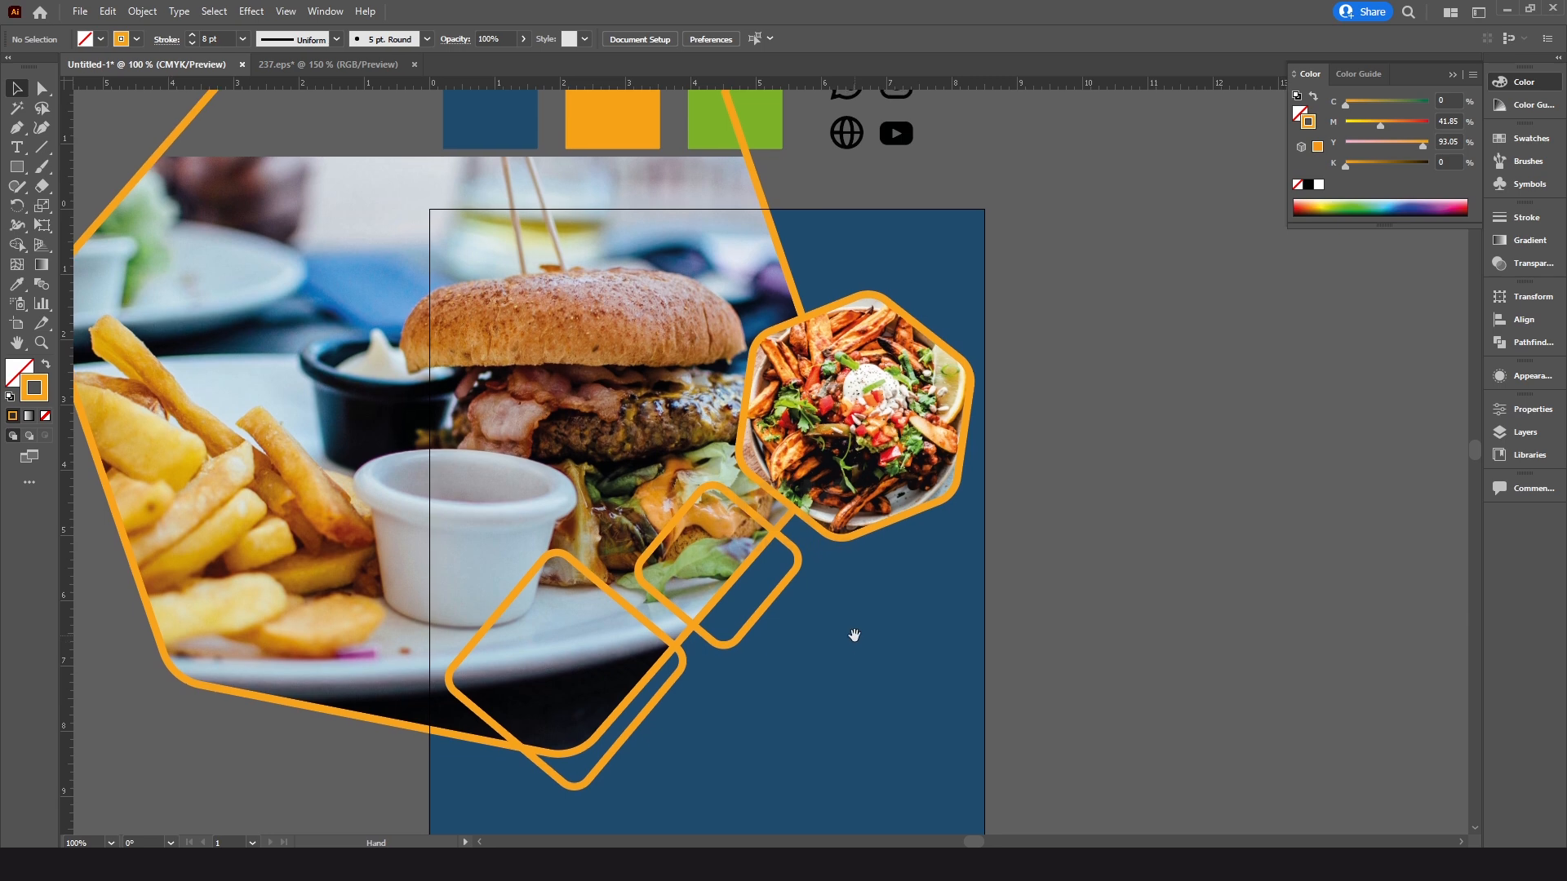
Paste a copy of the small diamond in front of it and fill the copy with the green swatch color, without a stroke
click(758, 519)
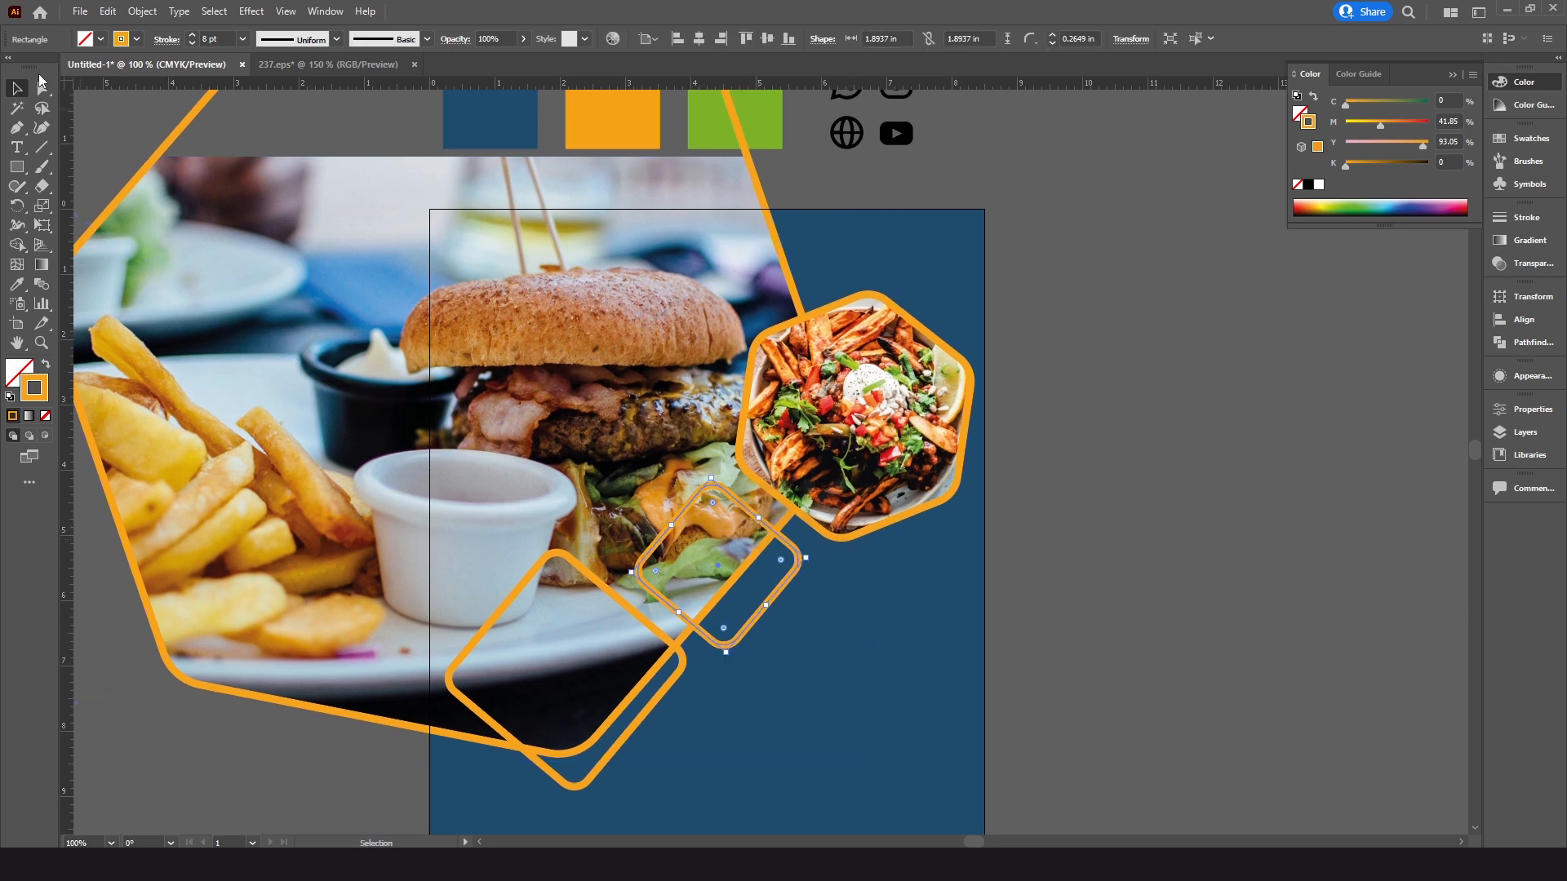
click(108, 11)
click(134, 90)
click(108, 11)
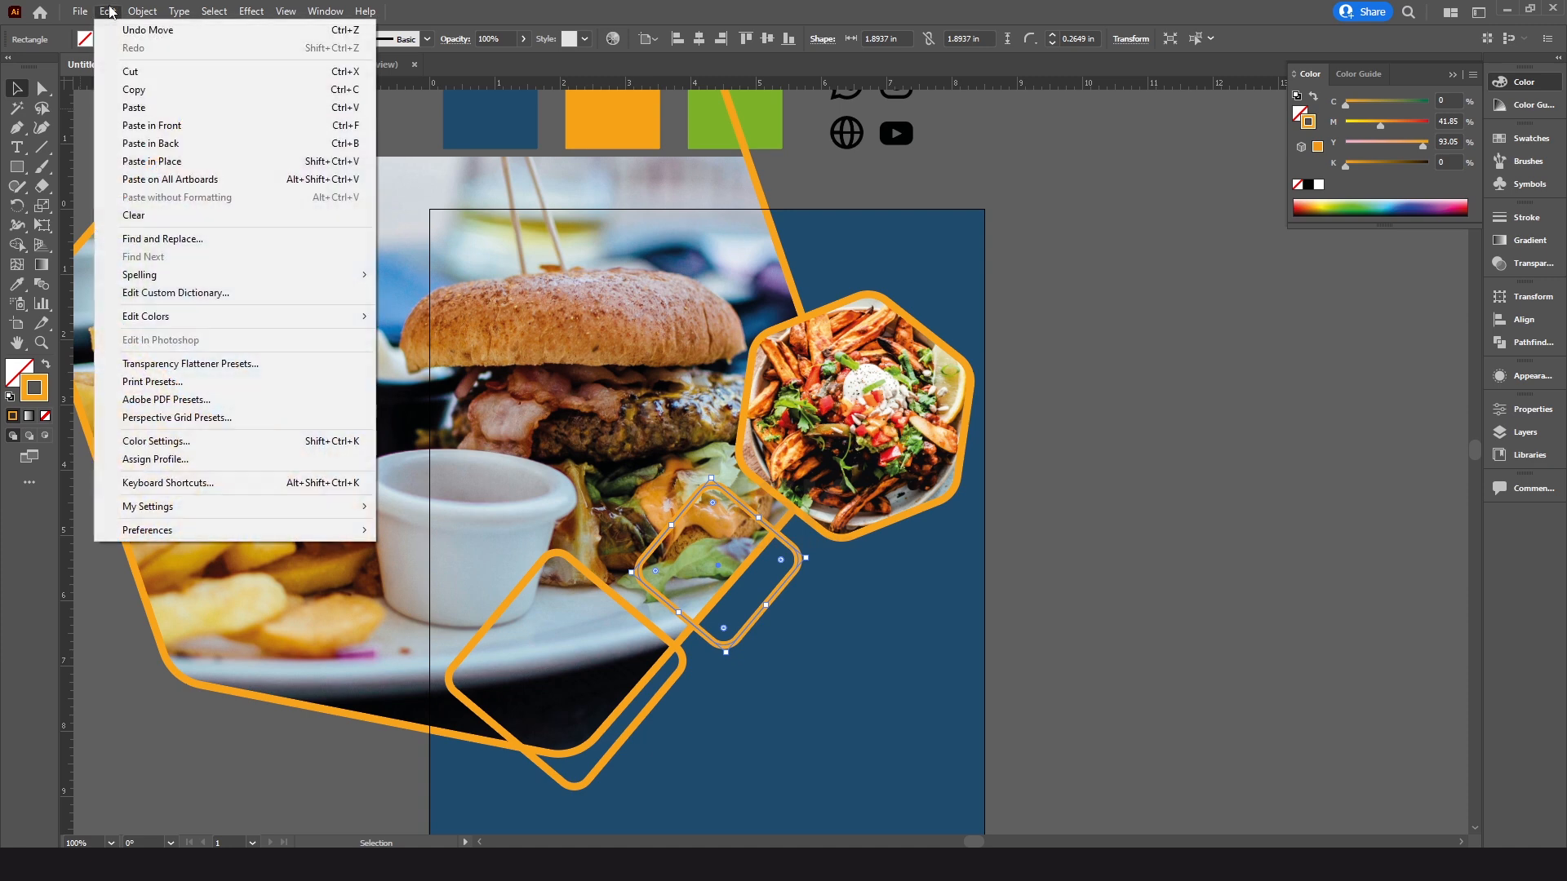
click(133, 125)
scroll(771, 495, up, 1)
scroll(771, 496, up, 1)
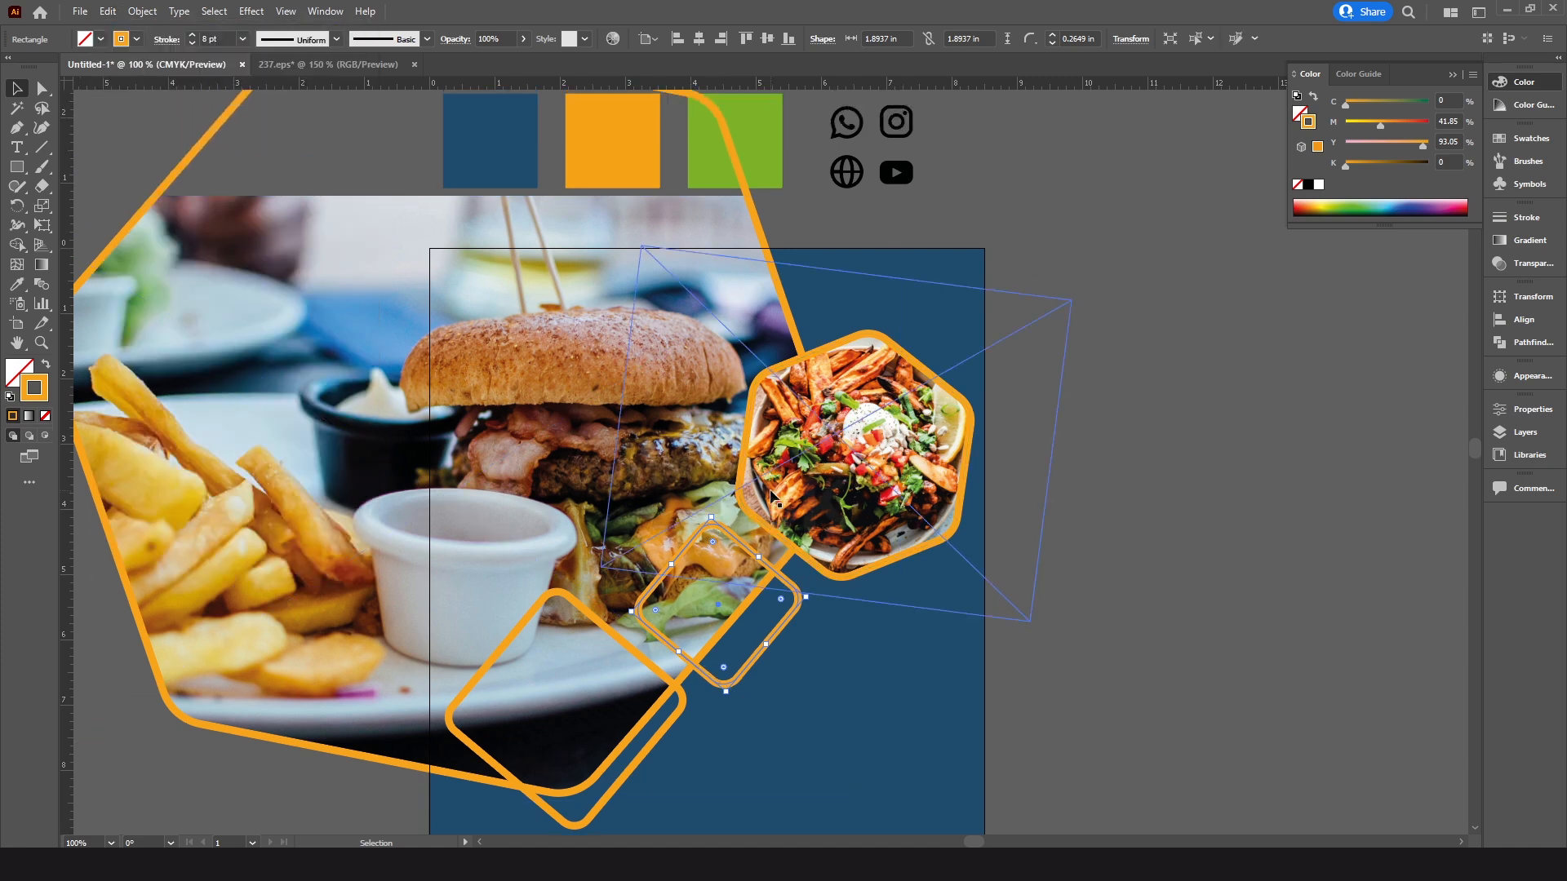
key(i)
click(771, 150)
key(v)
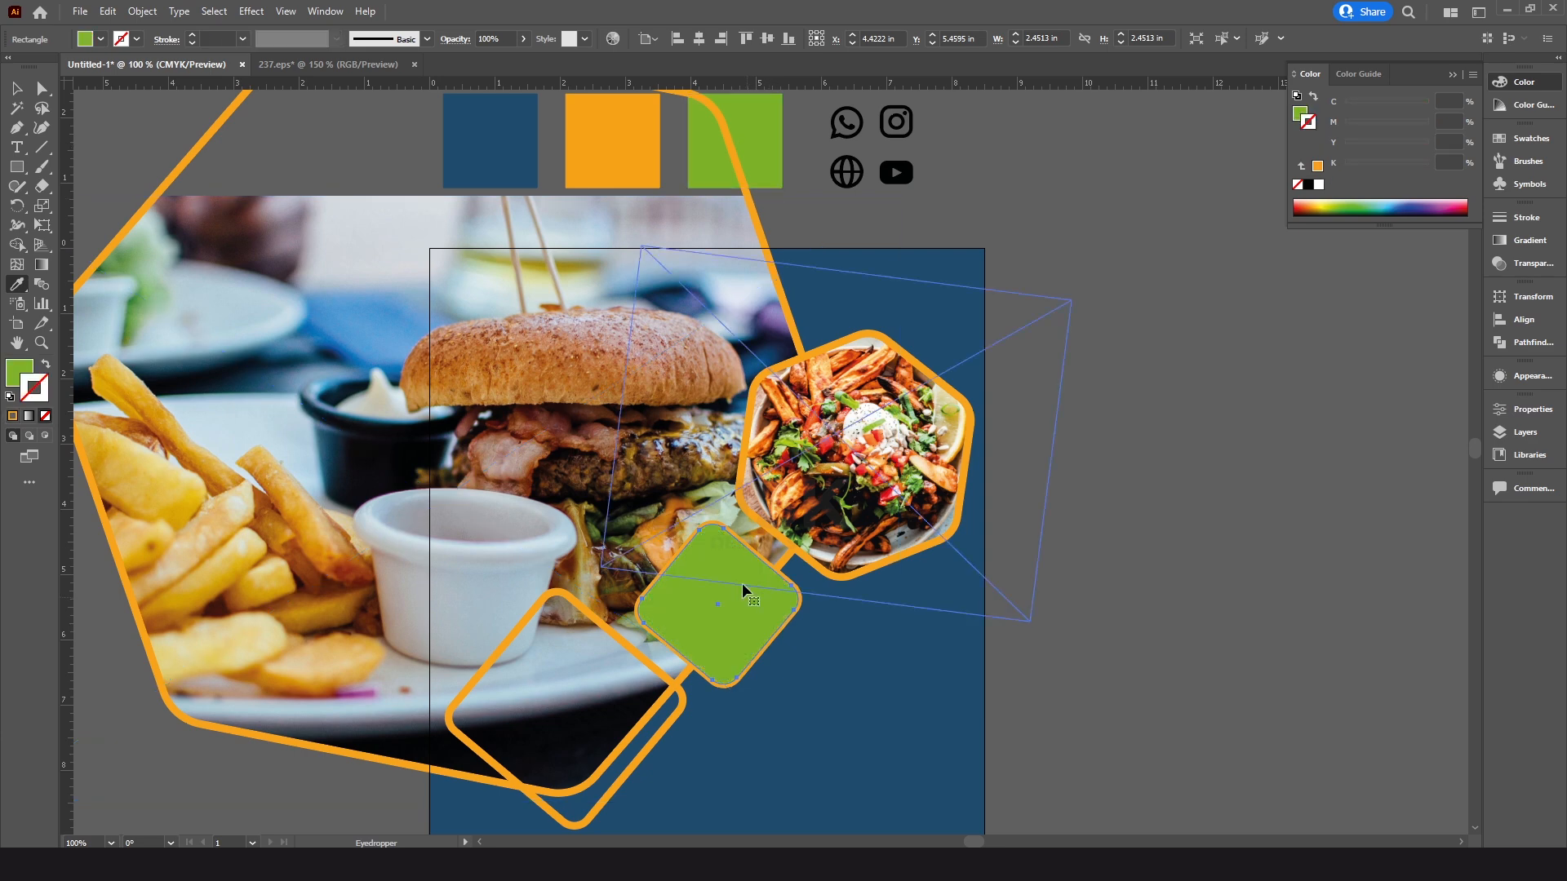
scroll(843, 623, down, 1)
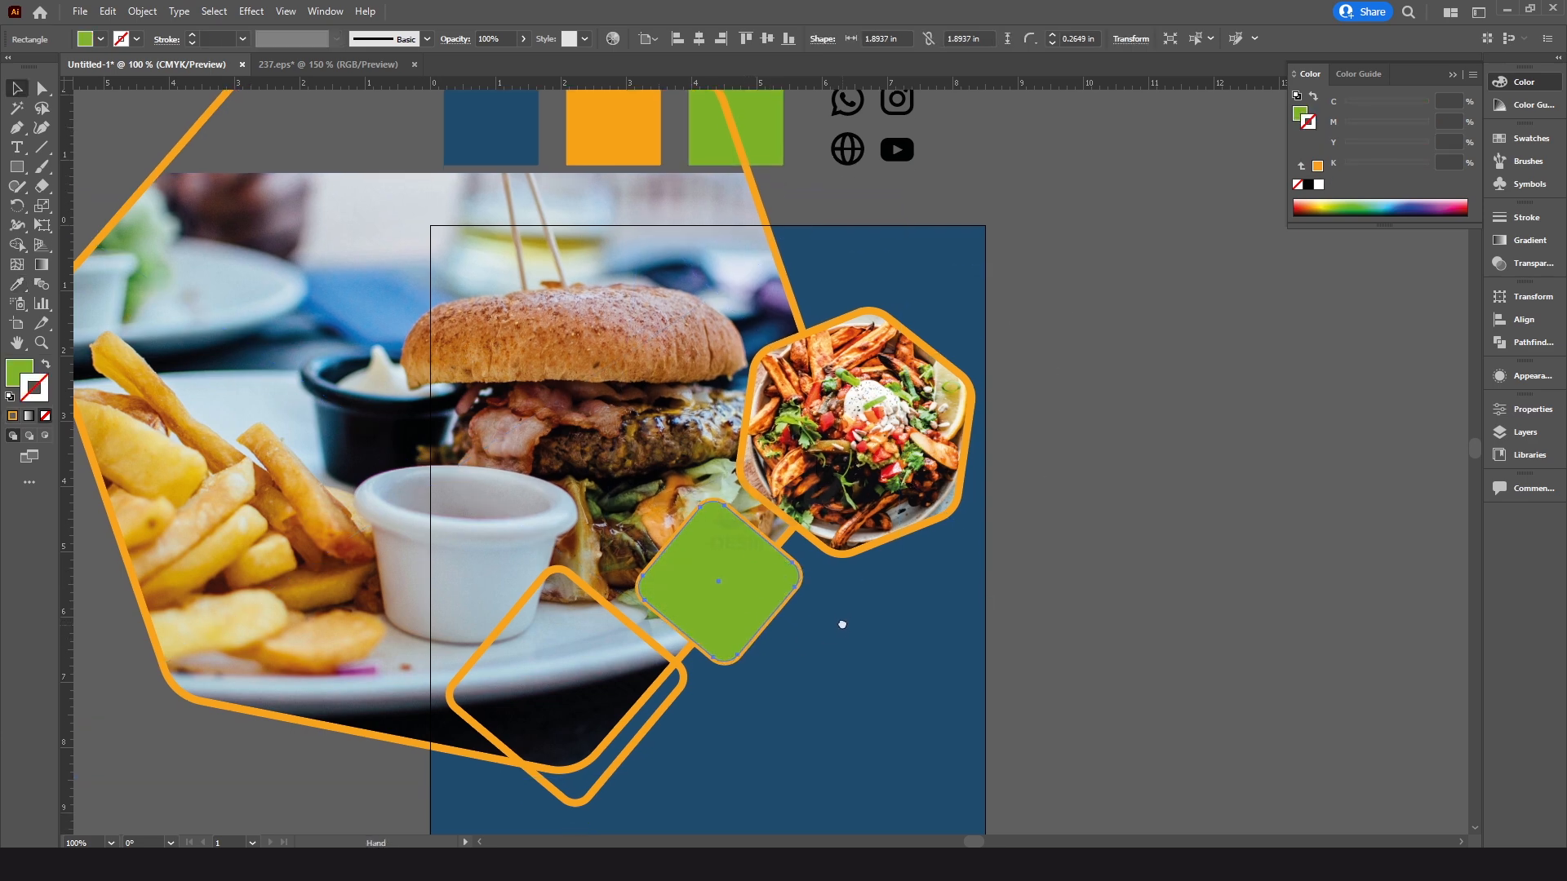
Paste a copy of the large diamond in front of it and give the copy the green swatch's fill and no stroke
click(652, 641)
click(106, 11)
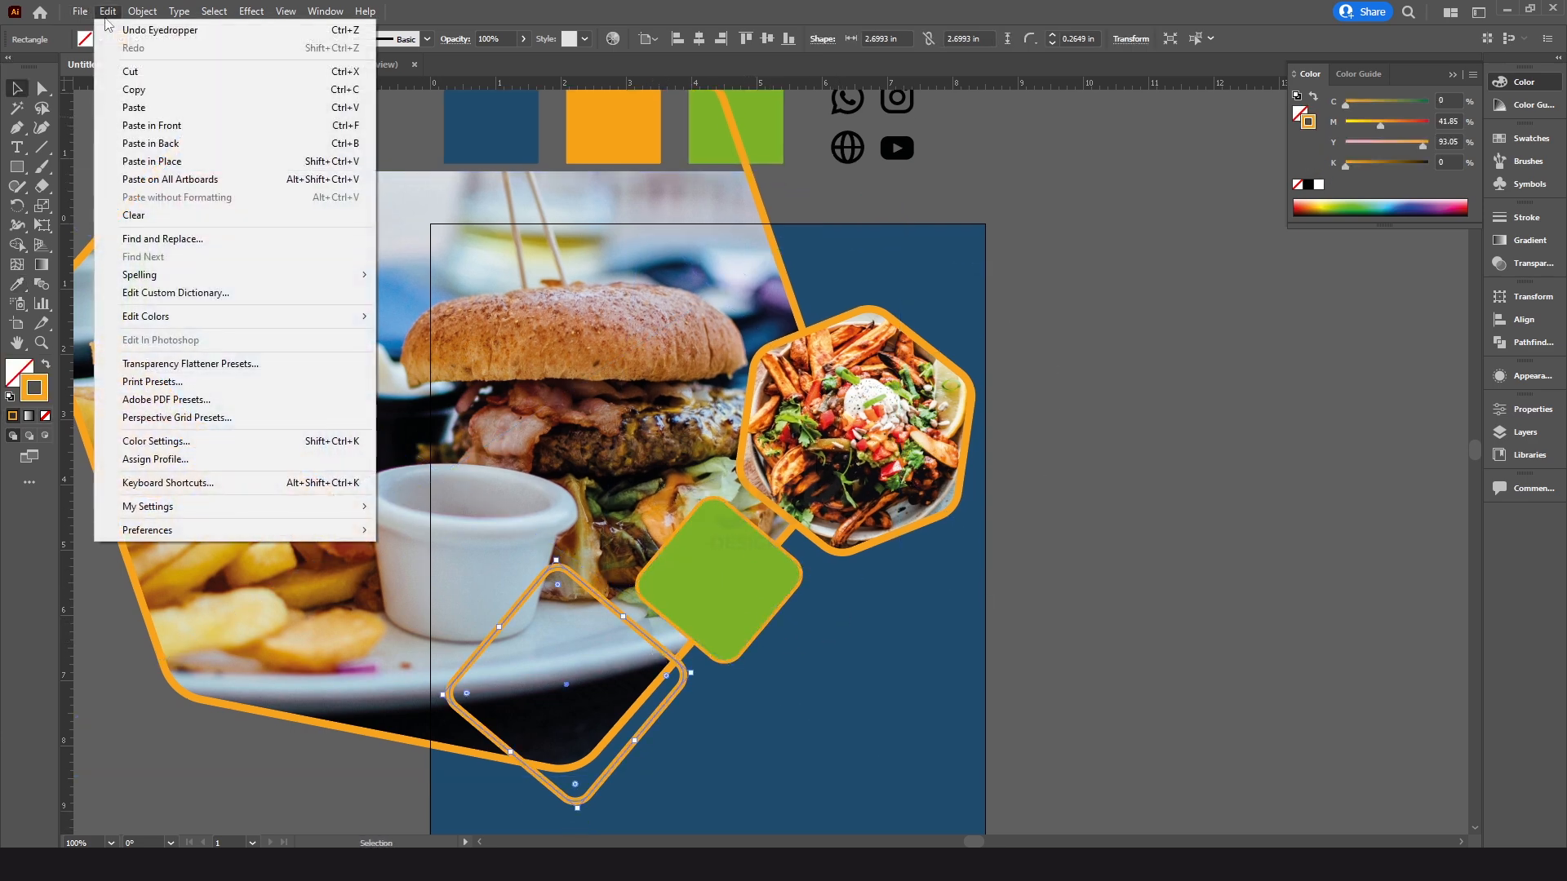
click(149, 92)
click(106, 11)
click(128, 127)
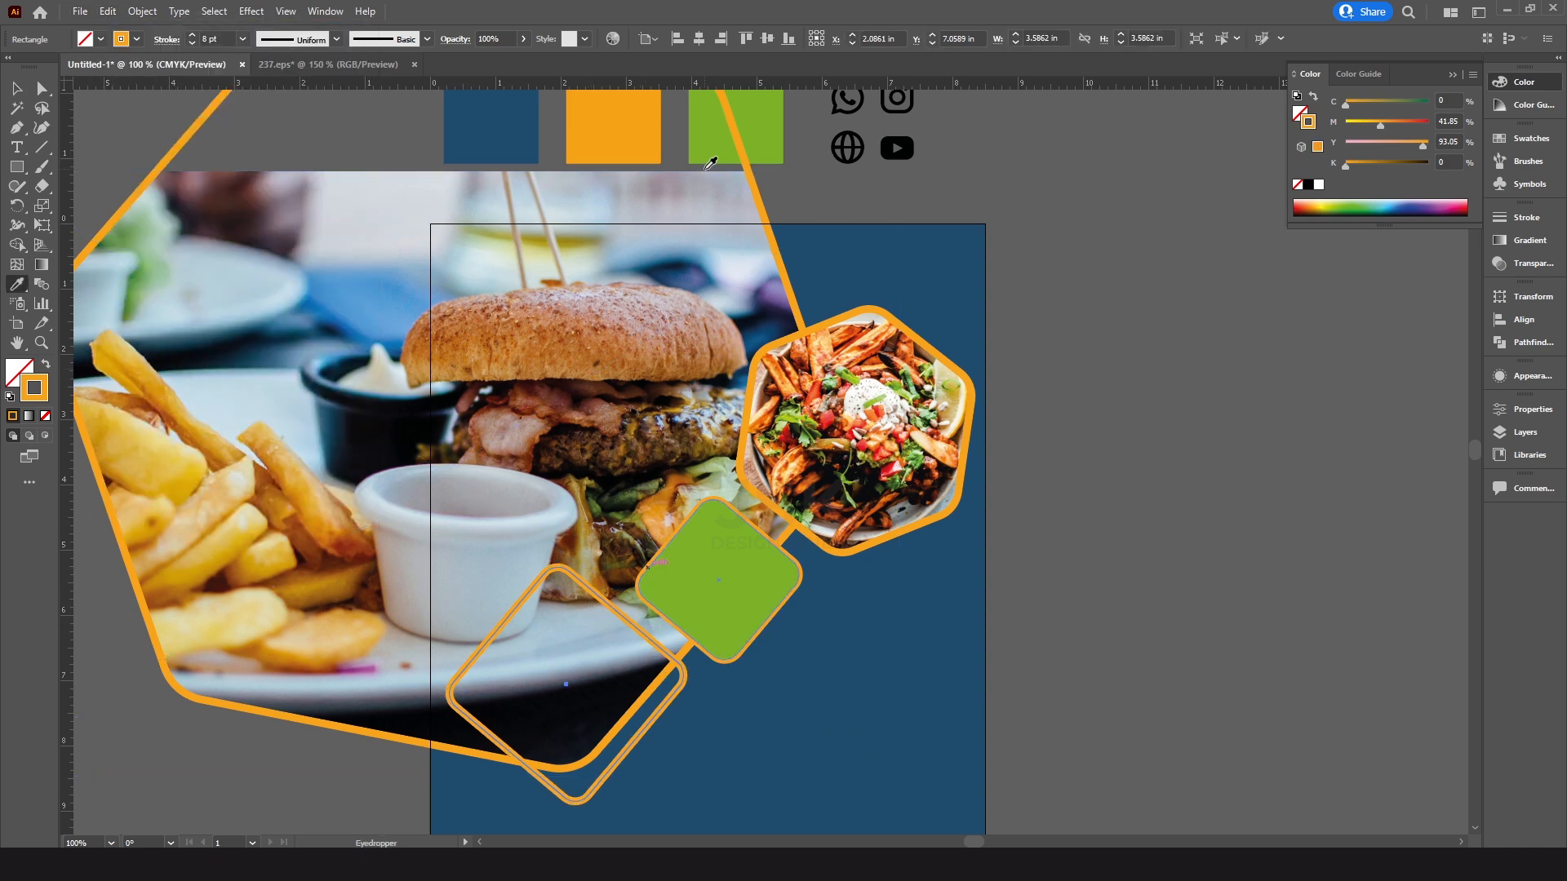
click(724, 140)
click(884, 655)
Nudge the large and small green diamonds with their orange outlines into alignment along the large hexagon's lower edge
drag(866, 674, 784, 672)
drag(664, 701, 664, 685)
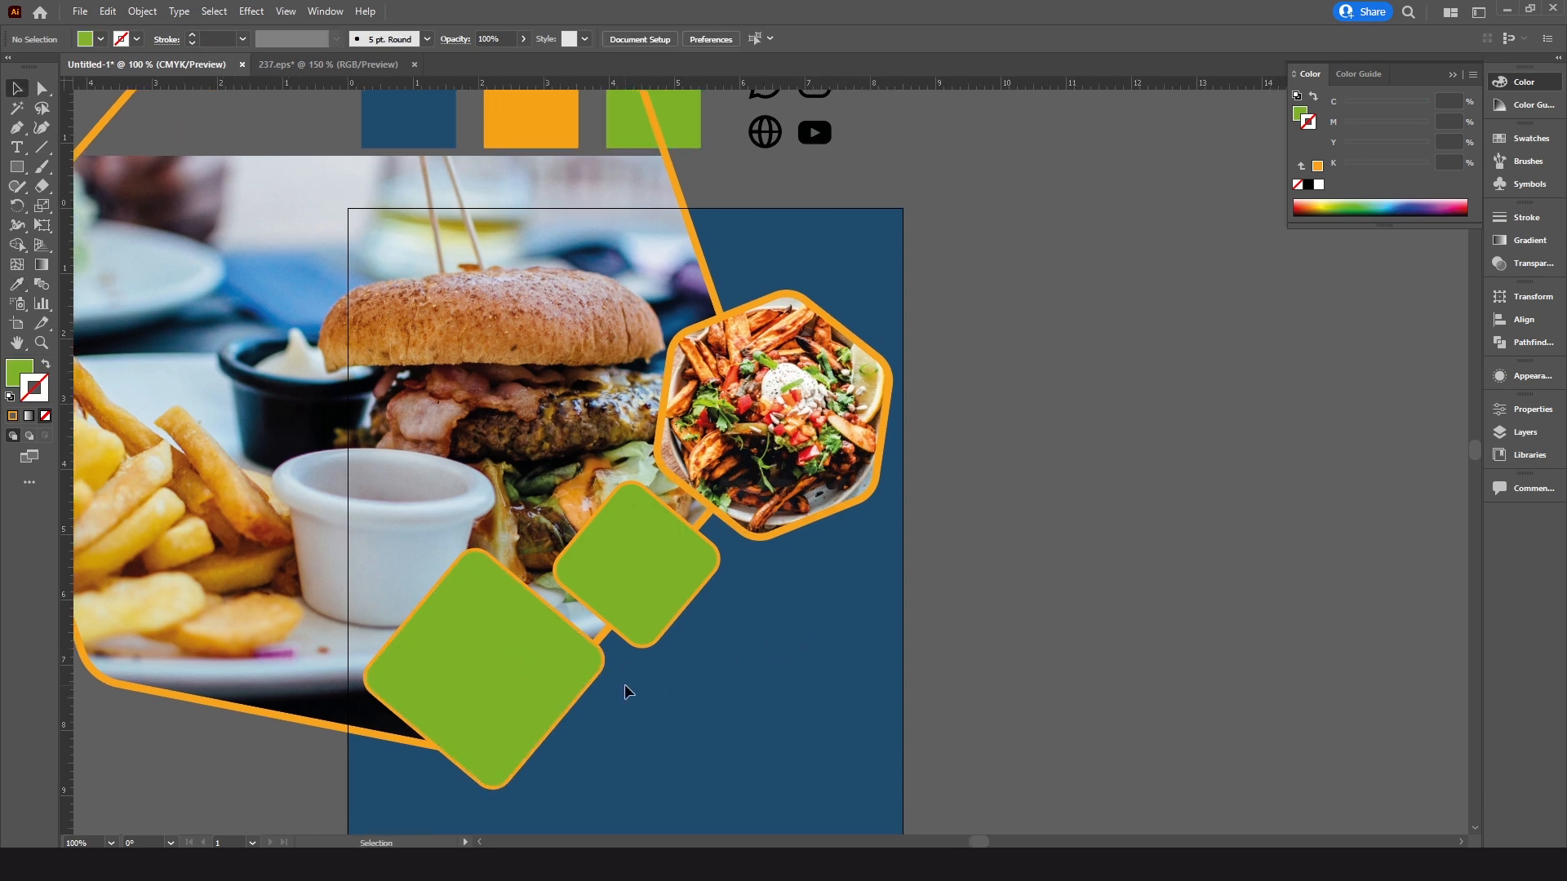
click(587, 697)
drag(578, 688, 583, 692)
click(683, 639)
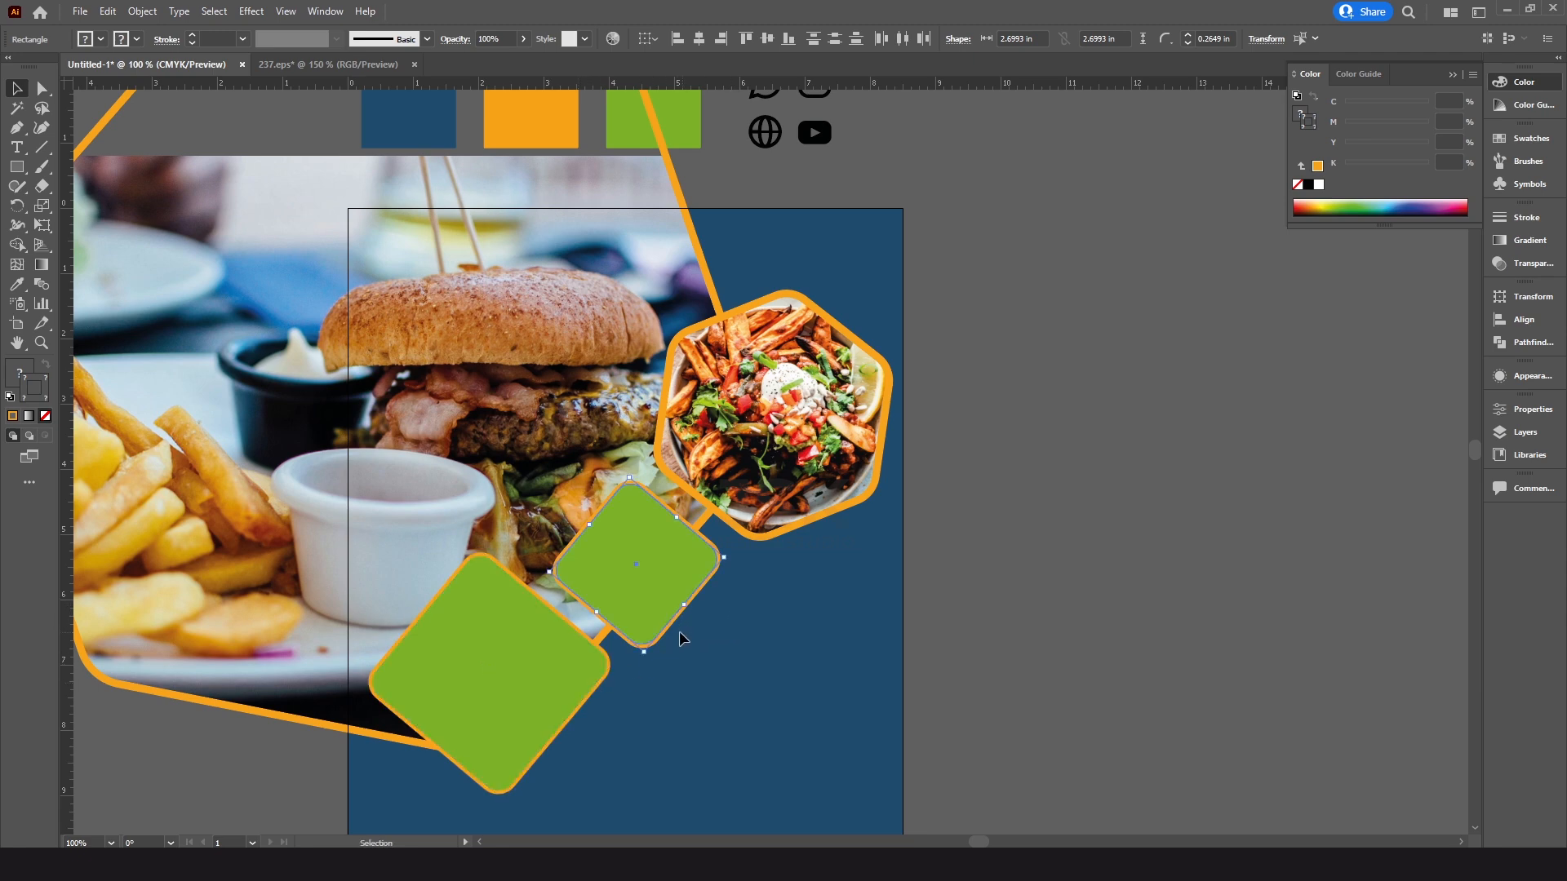
drag(761, 573, 698, 601)
drag(678, 593, 700, 578)
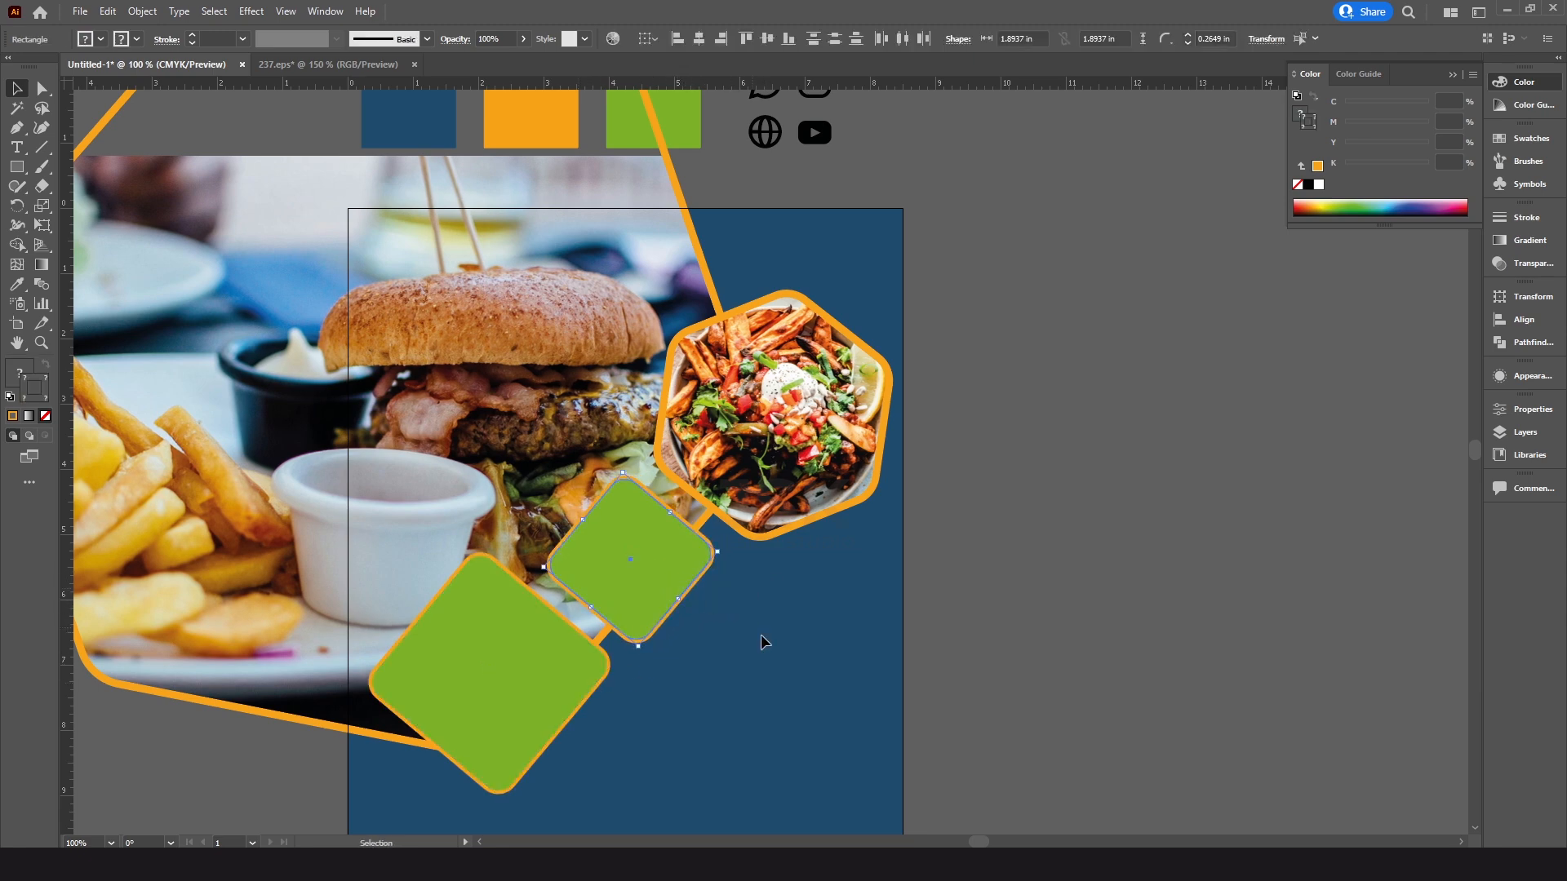
click(744, 627)
Move the egg toast photo next to the artboard and scale it down to about 9.8 × 5.8 in
key(ctrl+minus)
drag(715, 453, 574, 462)
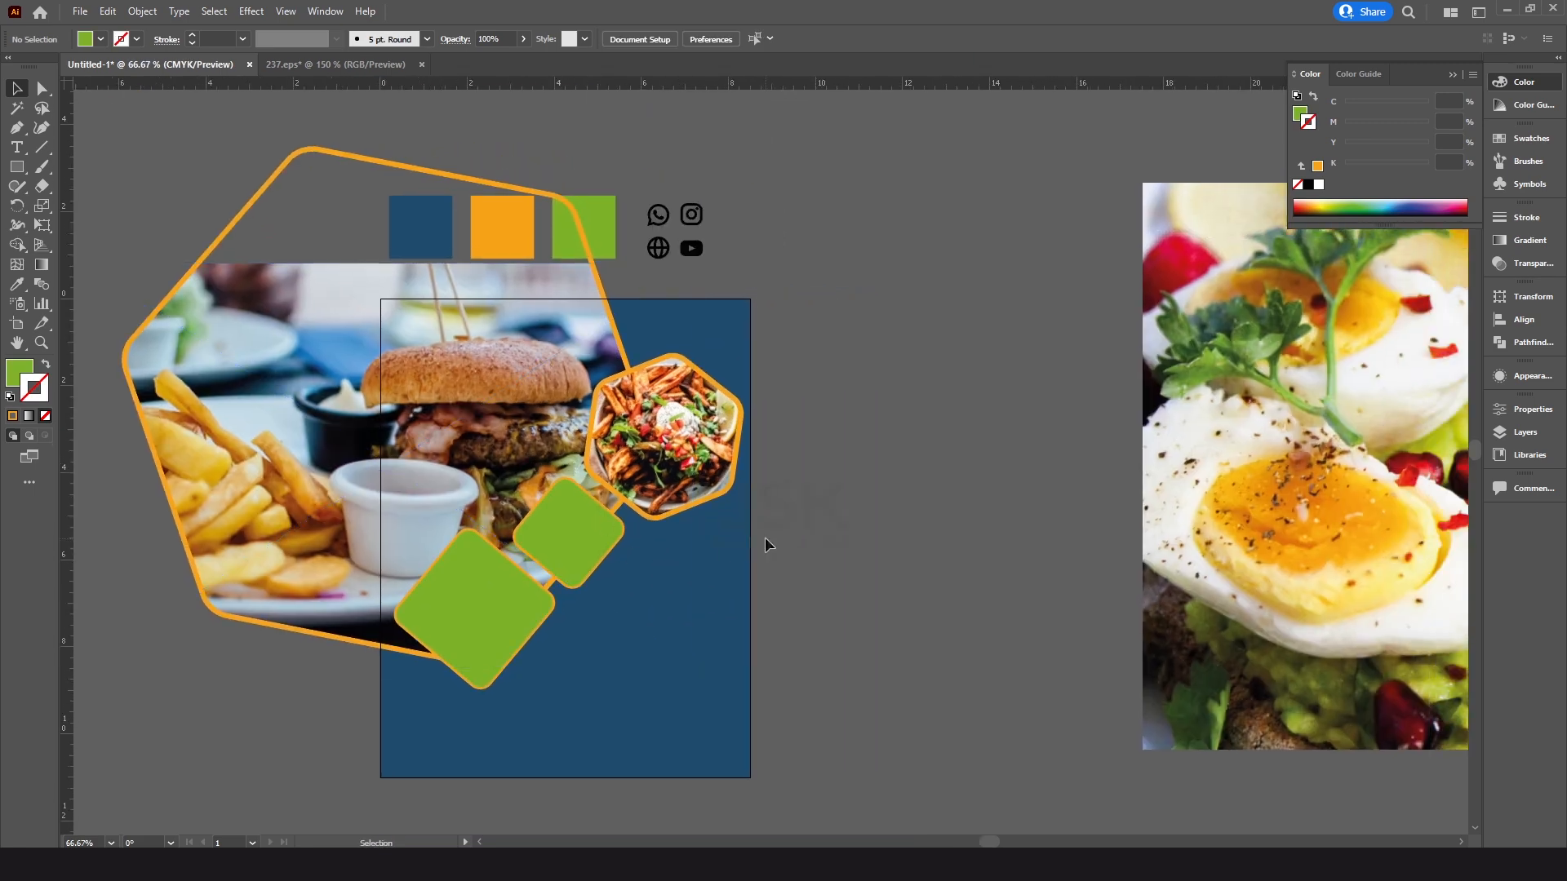
click(463, 577)
drag(735, 571, 651, 580)
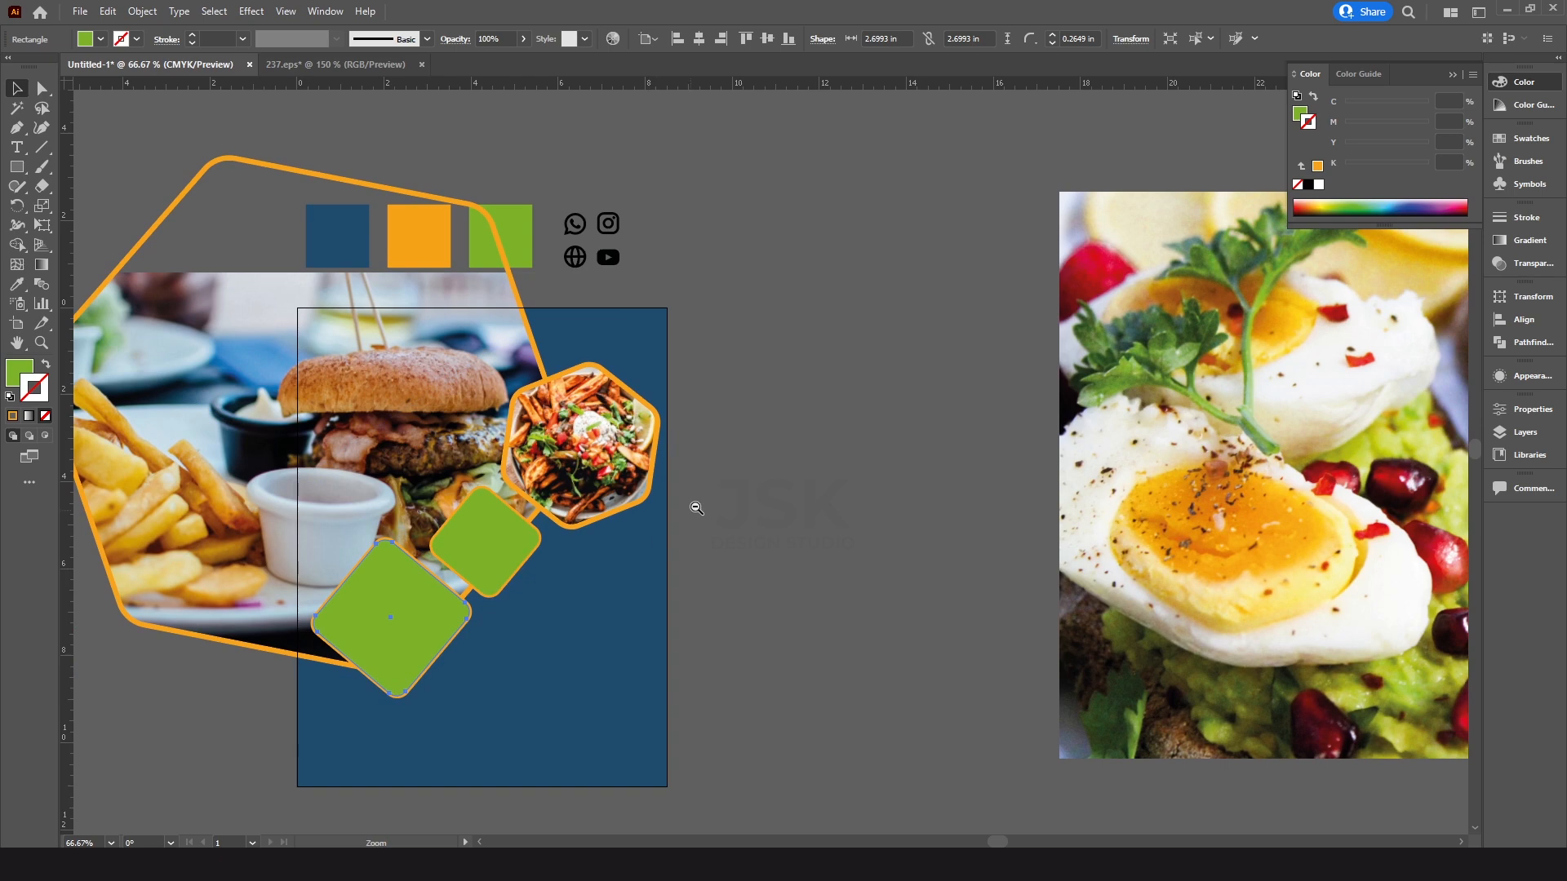
key(ctrl+minus)
drag(682, 517, 576, 522)
drag(1044, 542, 782, 545)
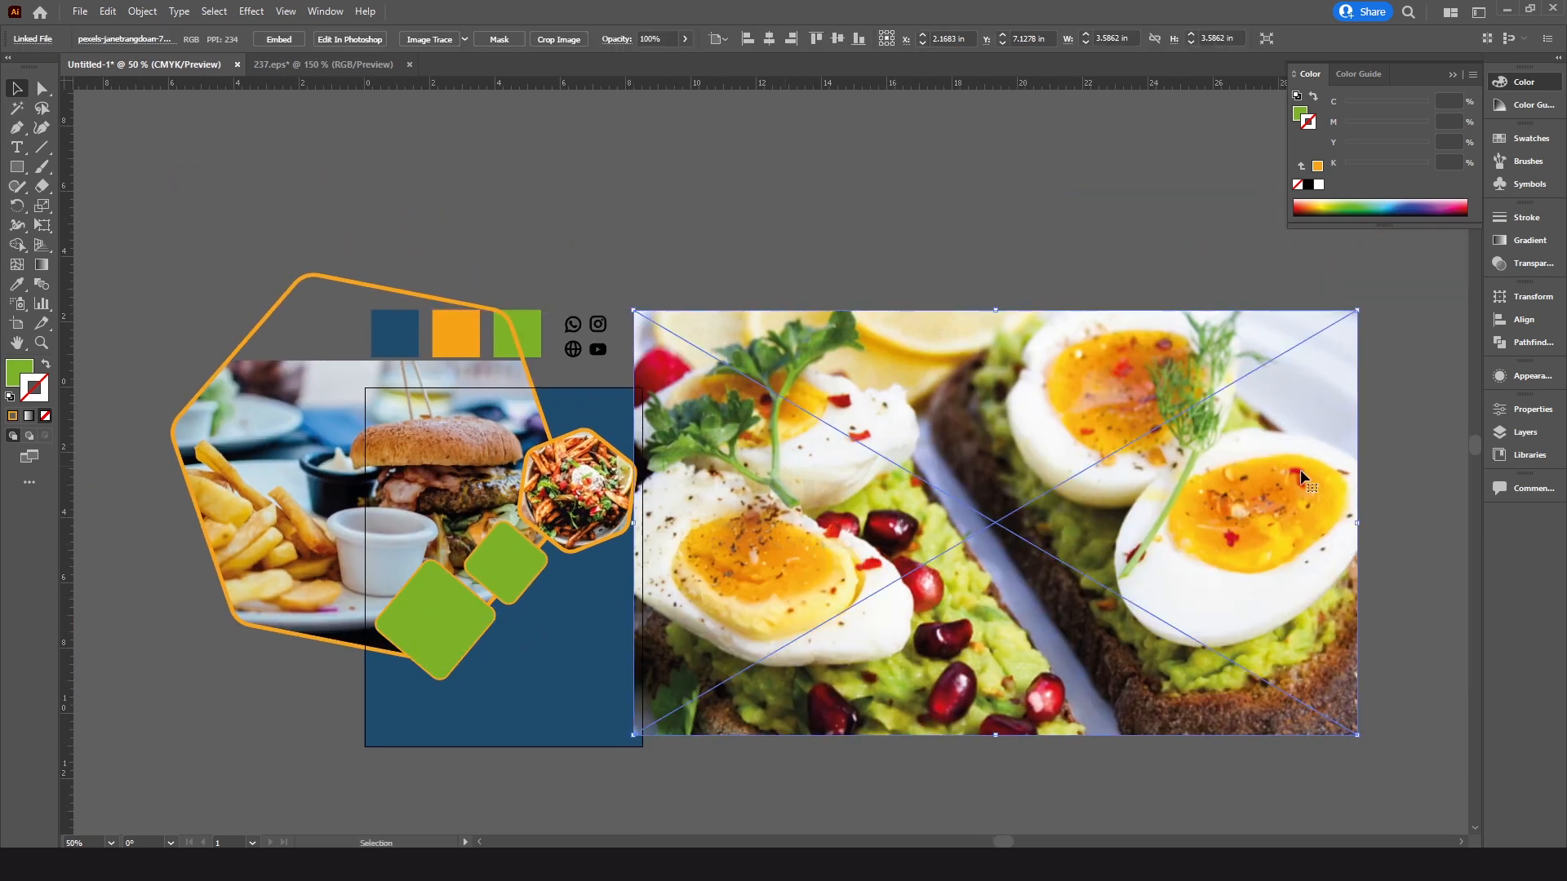
drag(1358, 521, 1156, 523)
Position the egg toast photo beneath the green diamonds so an egg lies behind the large diamond
drag(1061, 537, 584, 645)
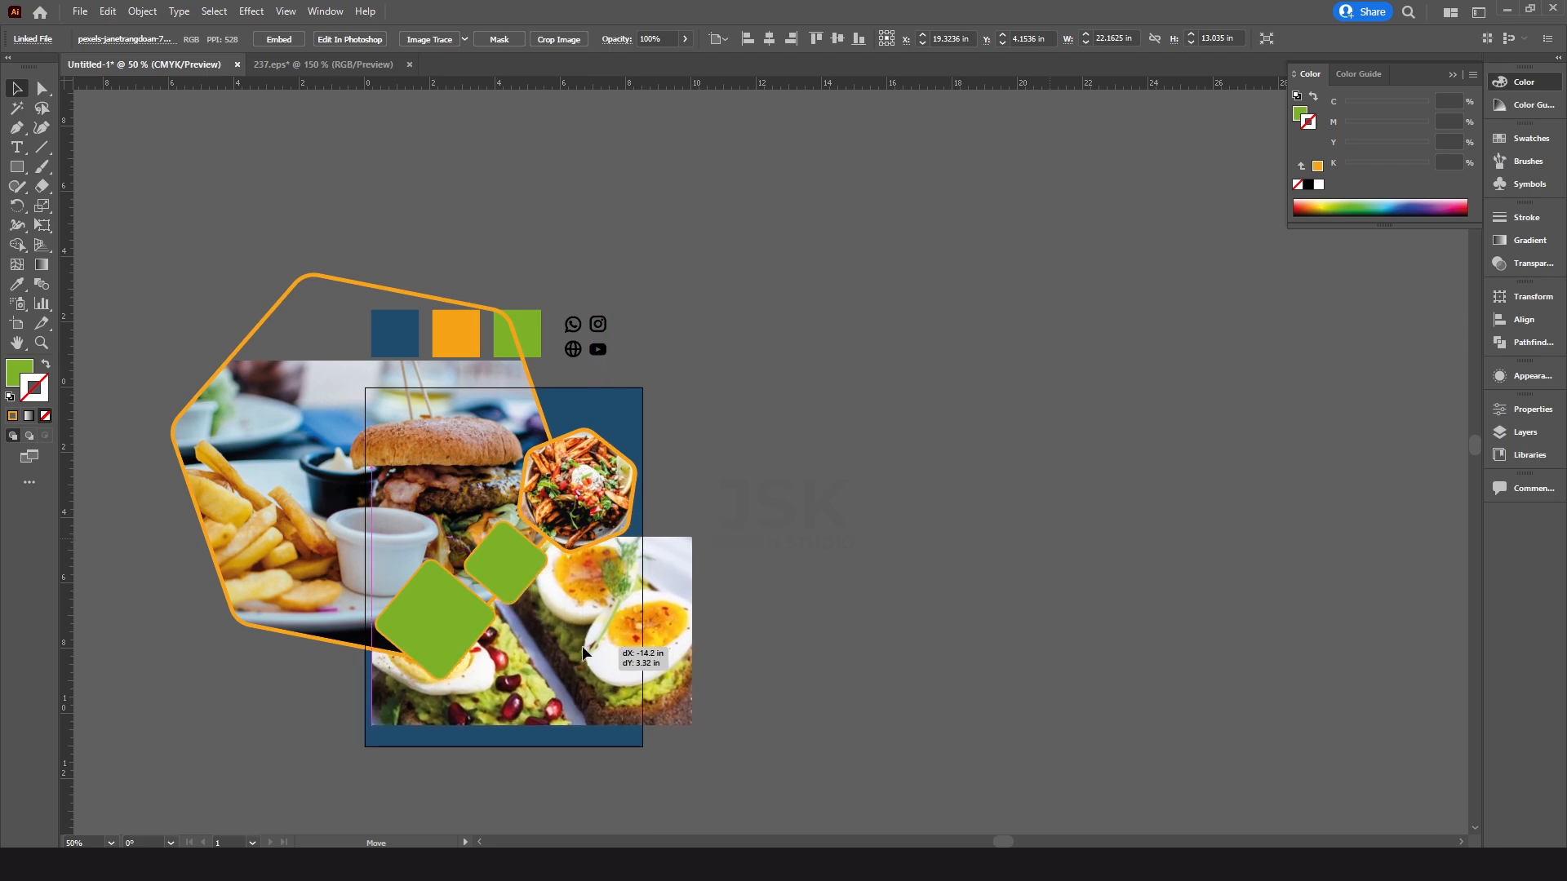
key(ctrl+plus)
key(ctrl+plus)
drag(707, 510, 685, 634)
mouse_move(781, 623)
mouse_down()
mouse_move(780, 540)
mouse_move(774, 604)
mouse_up()
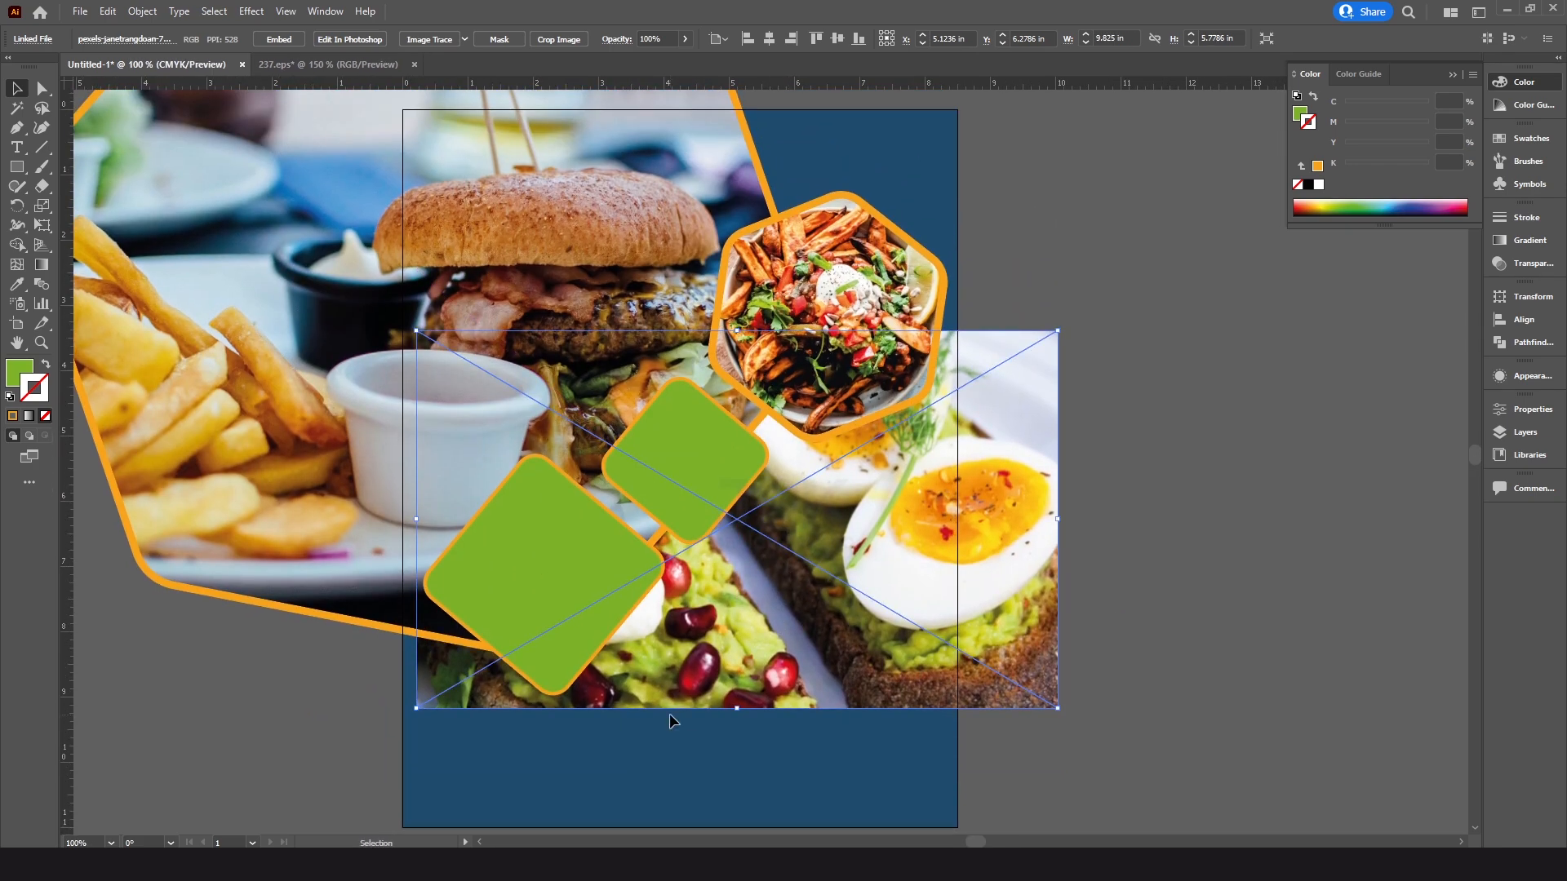
Make a clipping mask from the large green diamond and the egg toast photo
click(542, 571)
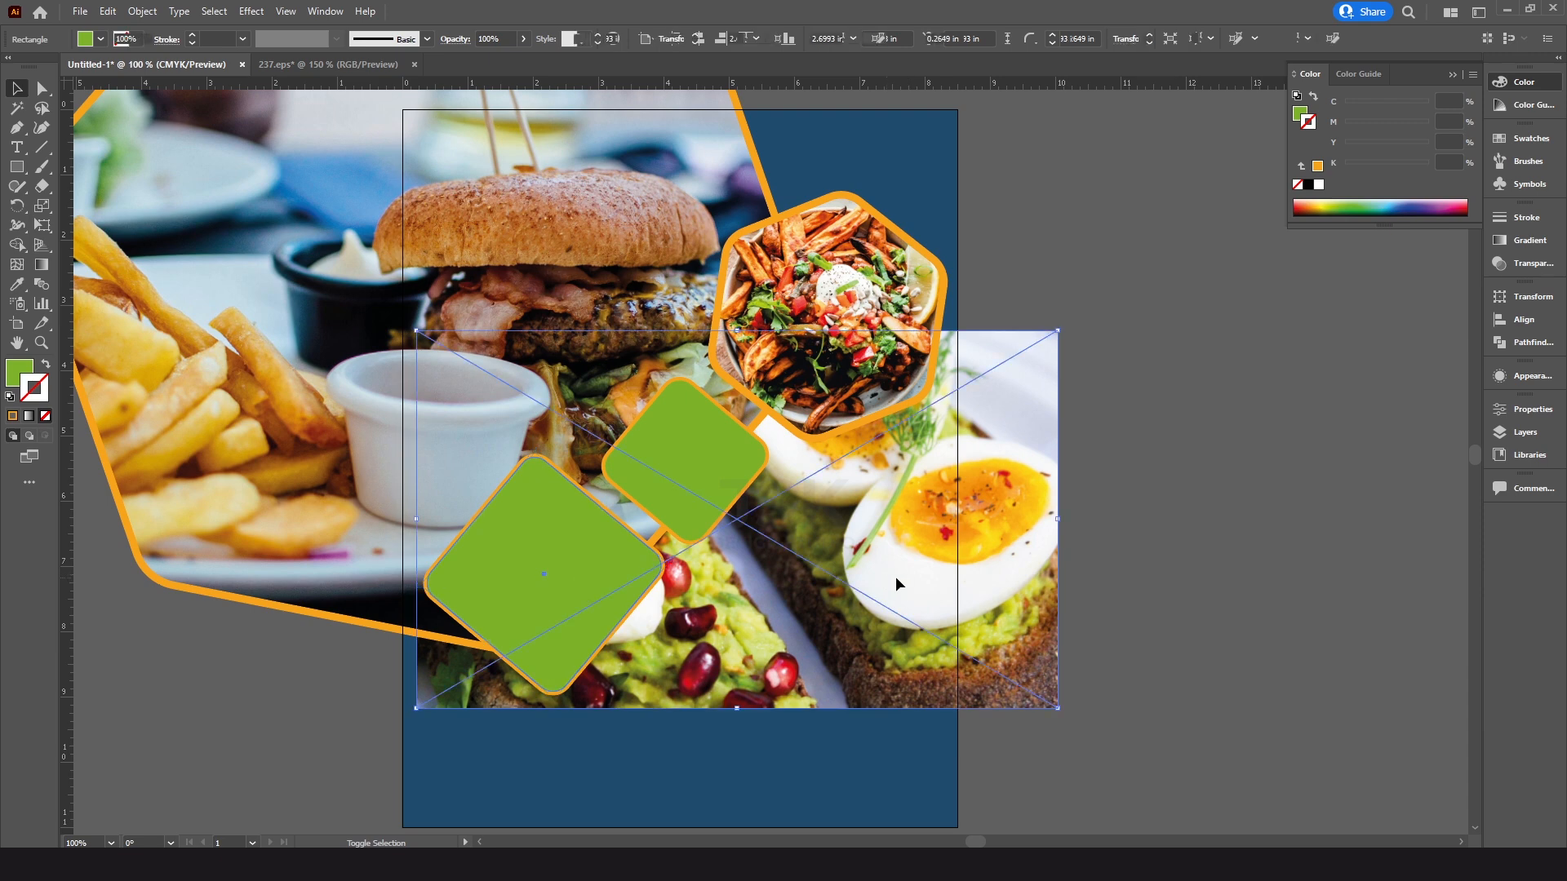
click(131, 11)
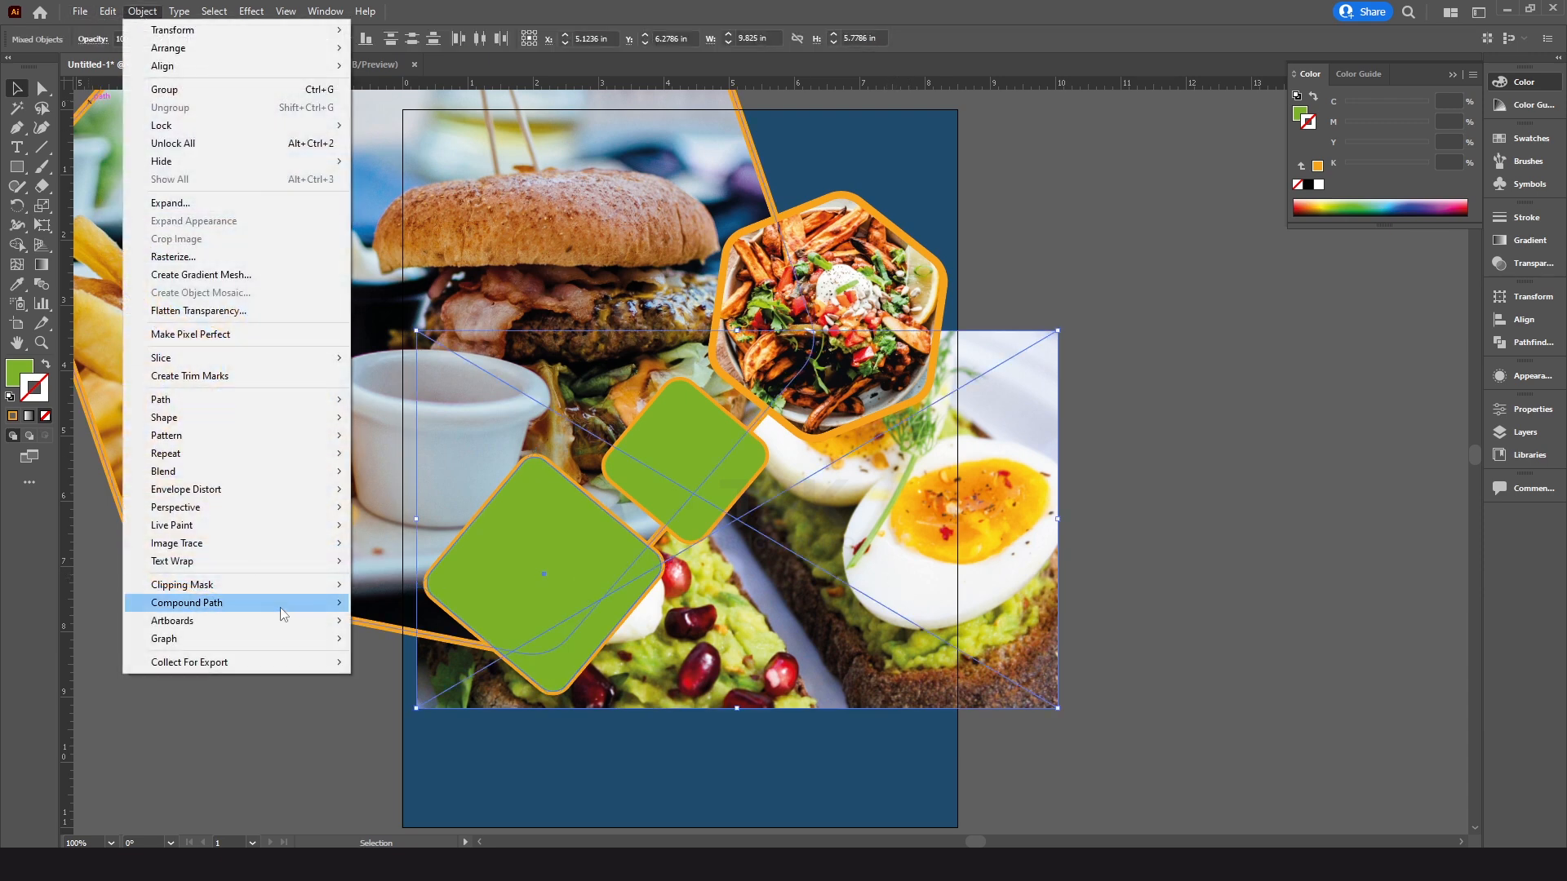
mouse_move(310, 585)
click(397, 589)
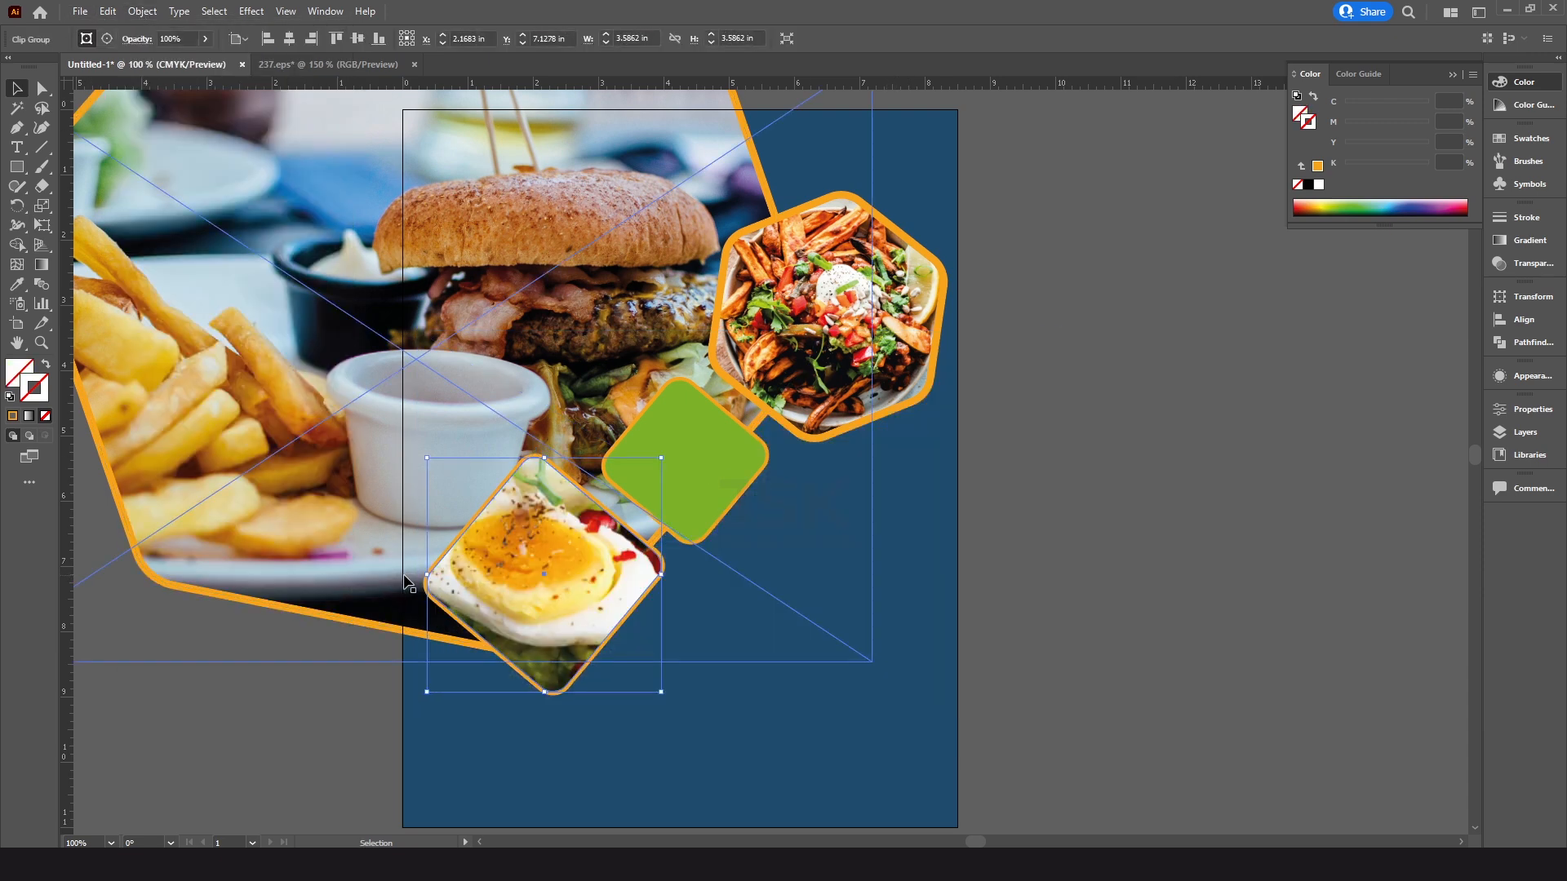
click(651, 726)
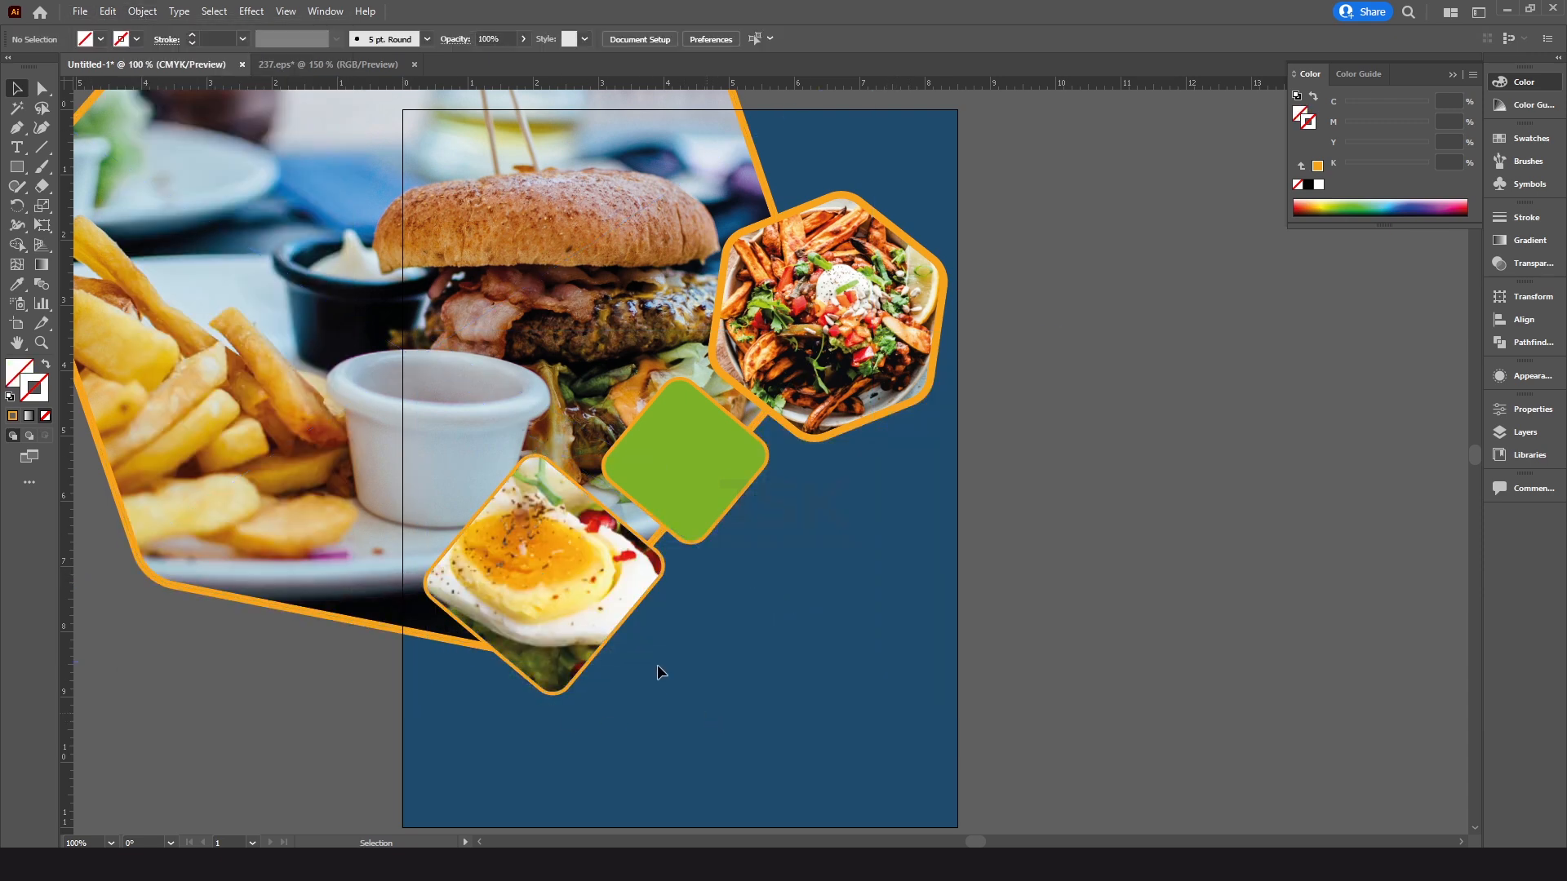
Edit the contents of the egg clipping group, scaling the photo down and repositioning it within the large diamond
click(536, 596)
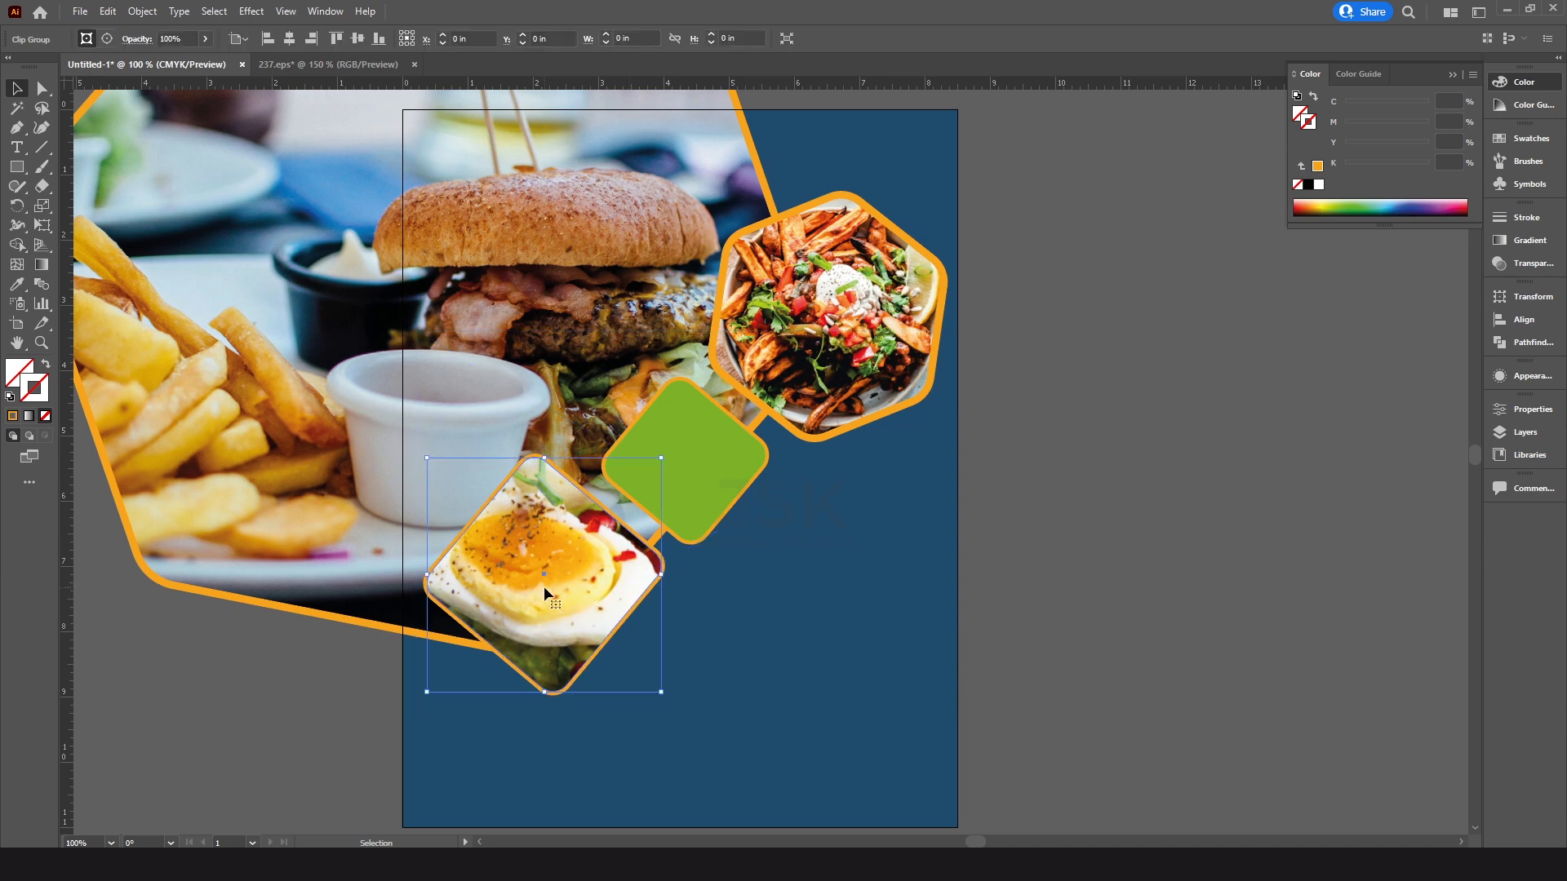
click(106, 40)
drag(1059, 335, 1026, 349)
drag(747, 557, 726, 576)
click(662, 769)
Fill the small green diamond with the artboard's blue background color using the Eyedropper
drag(698, 673, 645, 746)
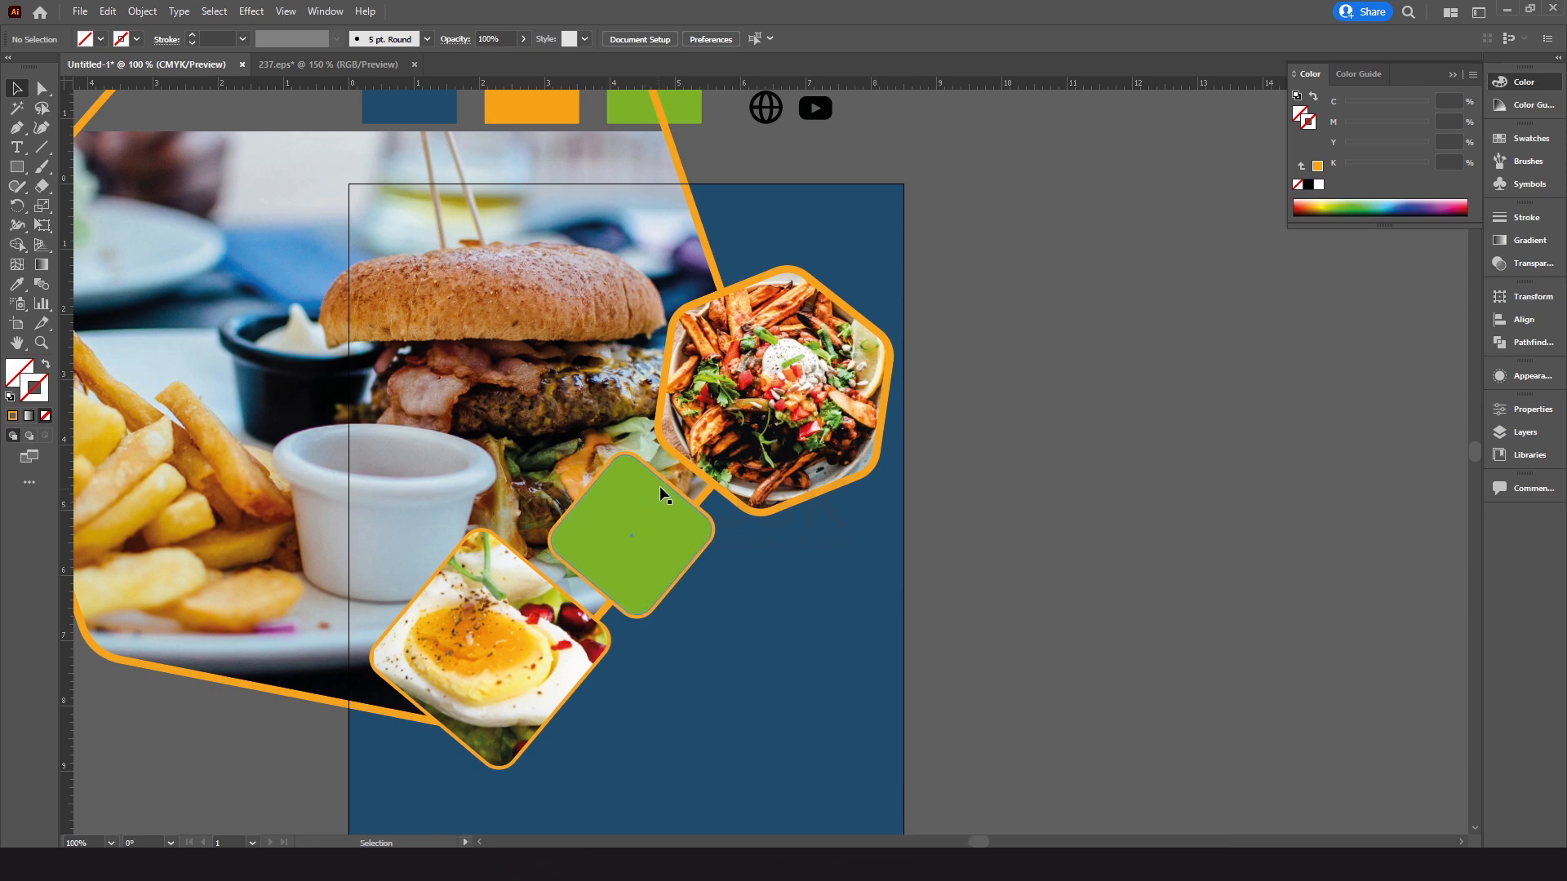
click(633, 500)
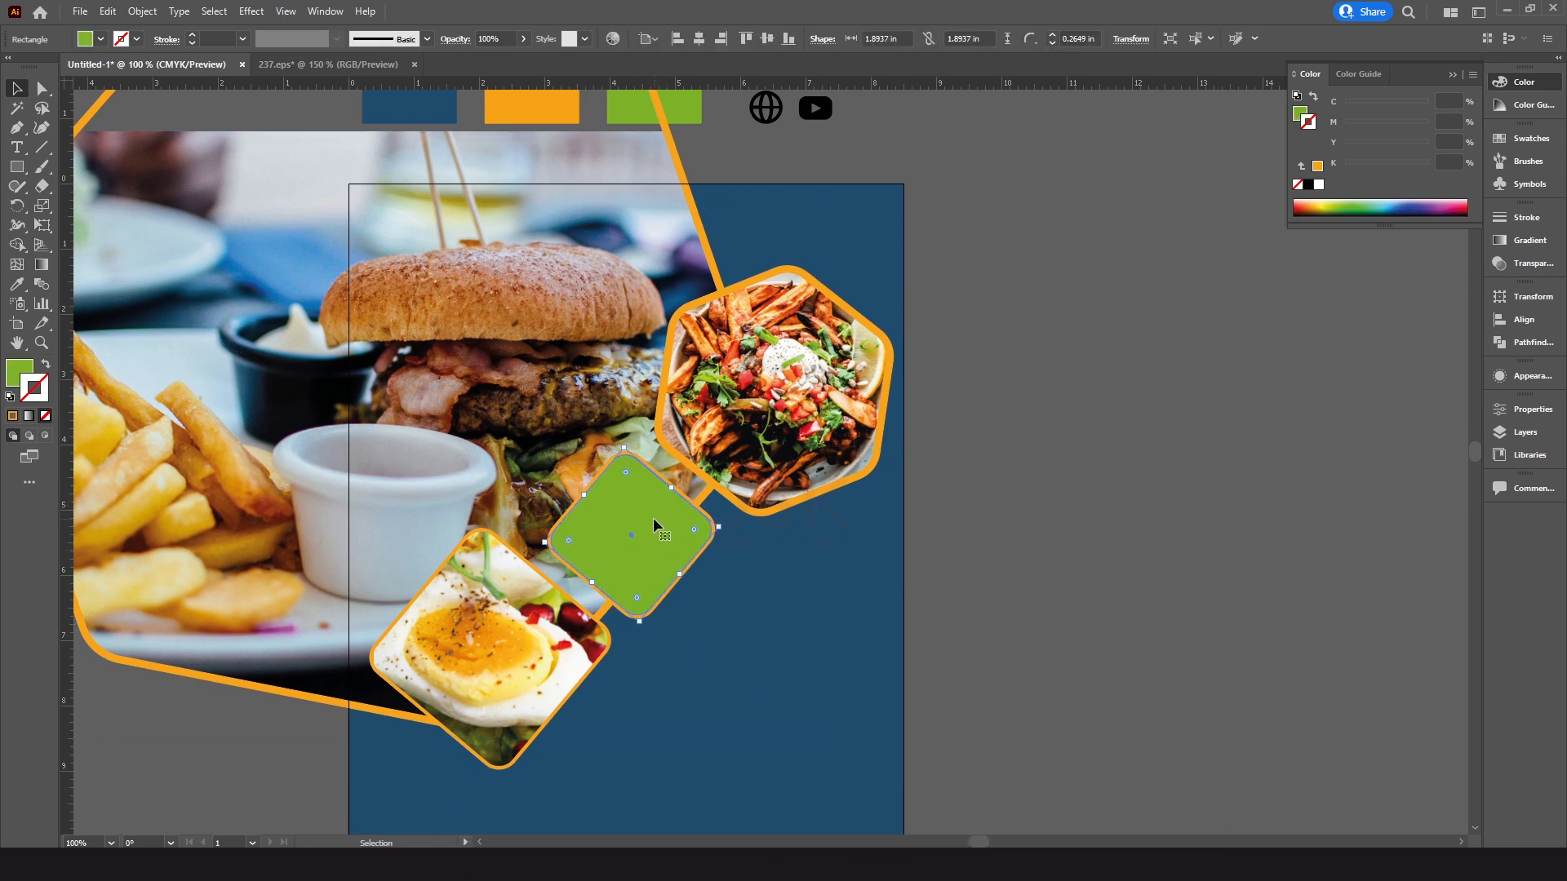
key(i)
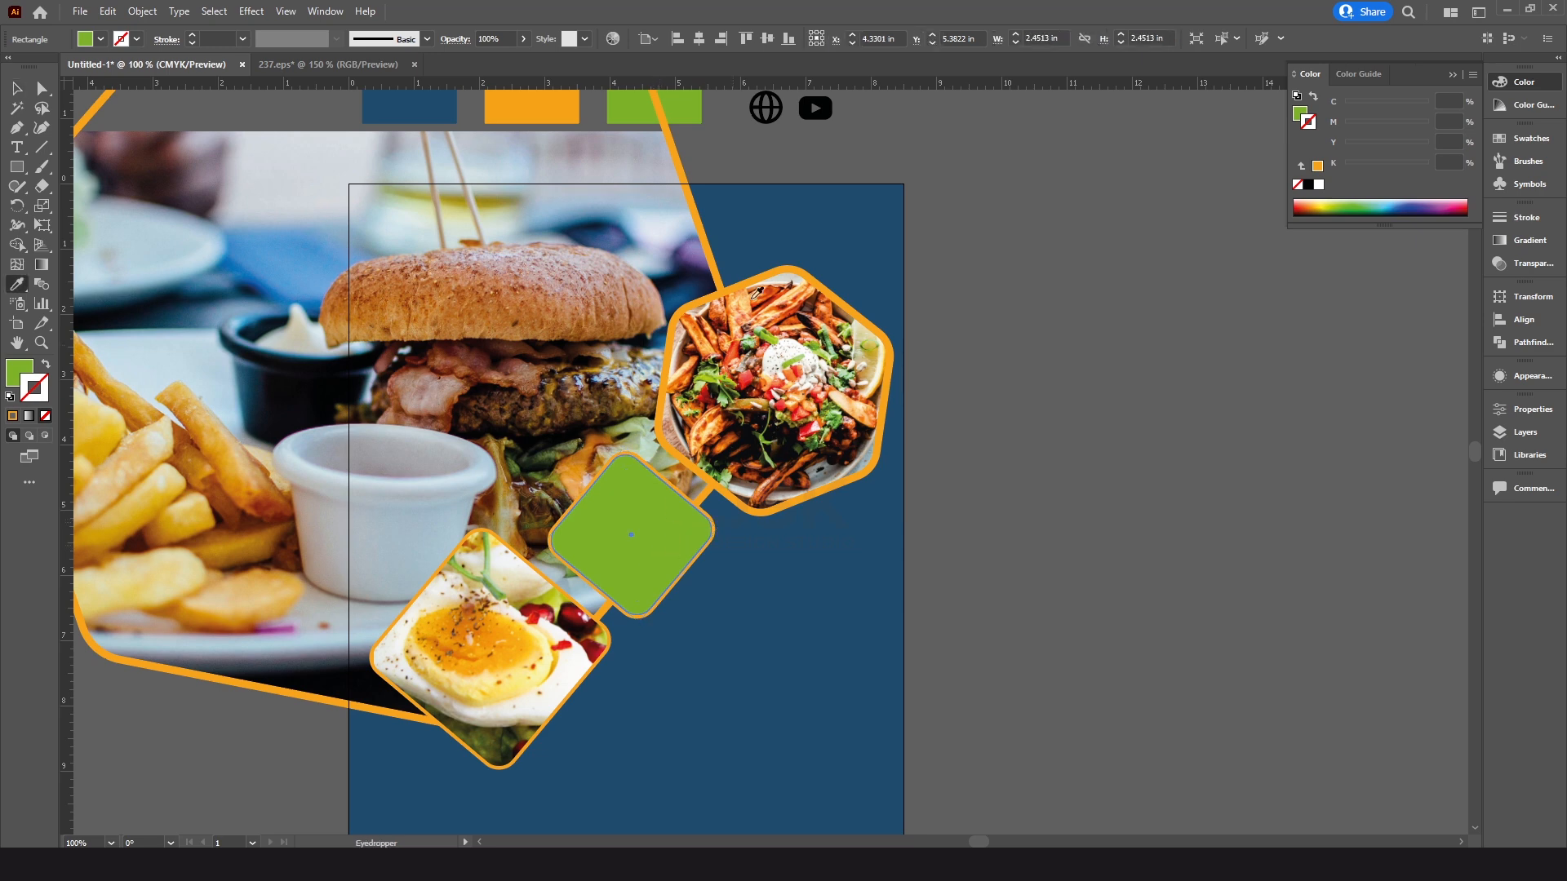
click(800, 217)
key(v)
click(803, 653)
drag(770, 602, 773, 613)
Send the small blue diamond backward behind its orange outline
click(691, 516)
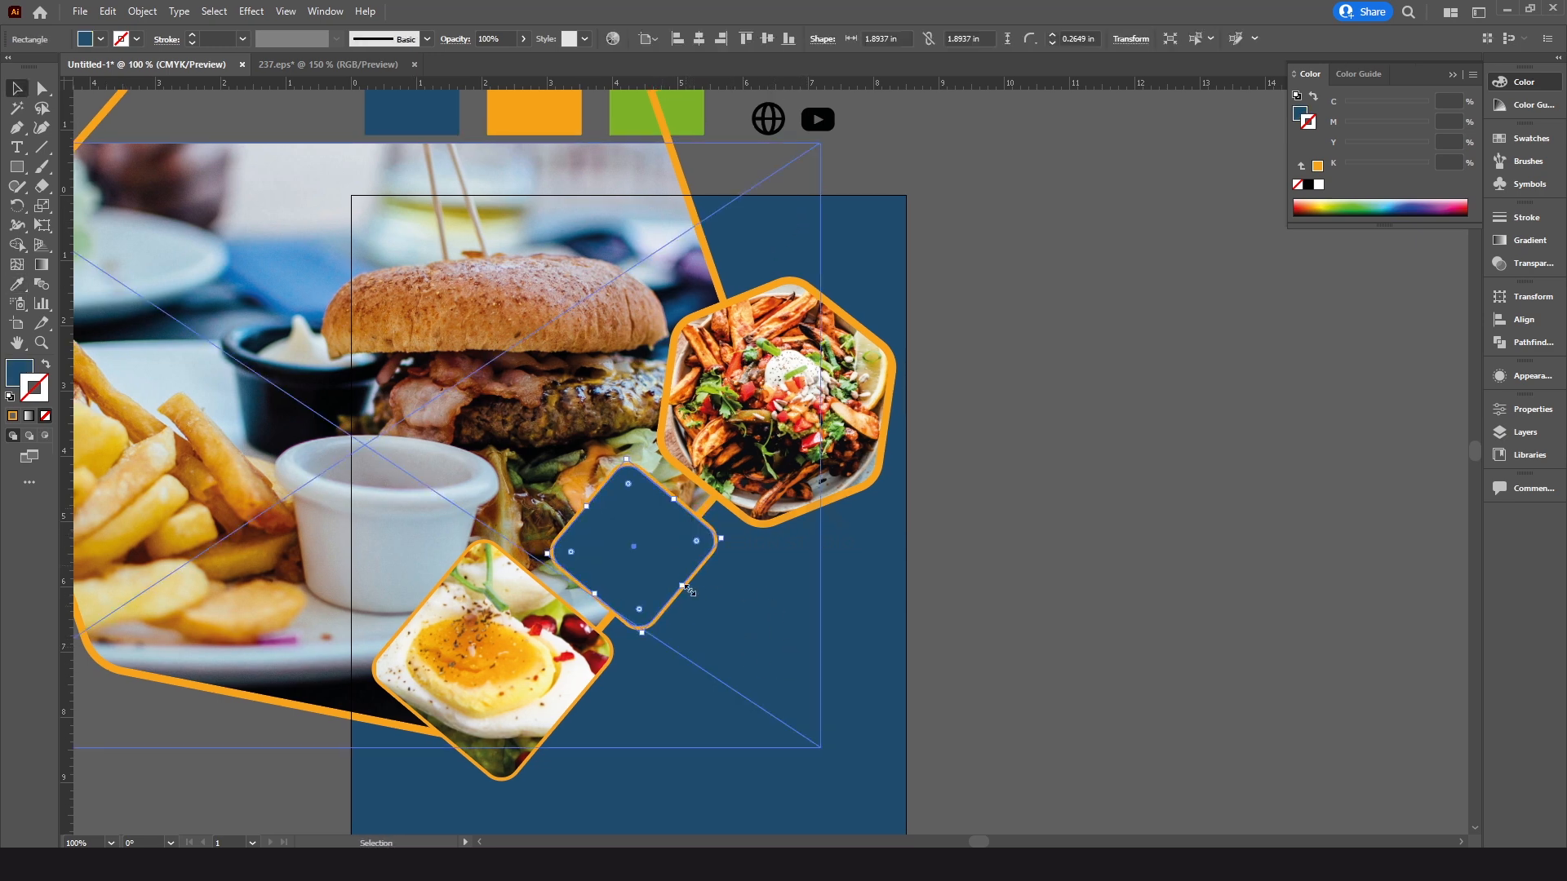
right_click(651, 526)
mouse_move(743, 452)
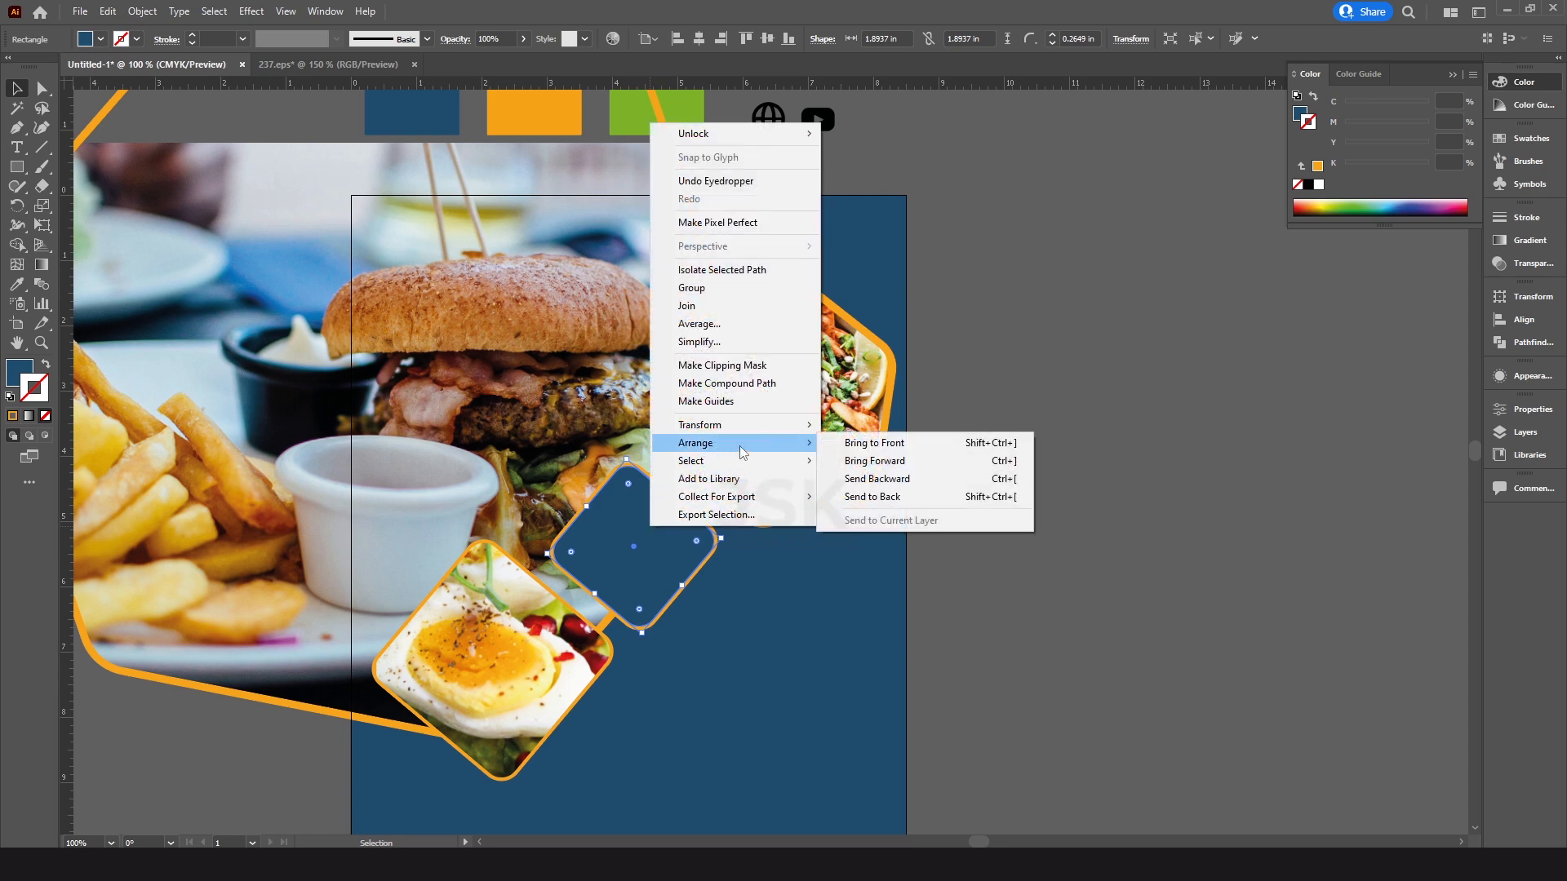
click(877, 478)
click(752, 602)
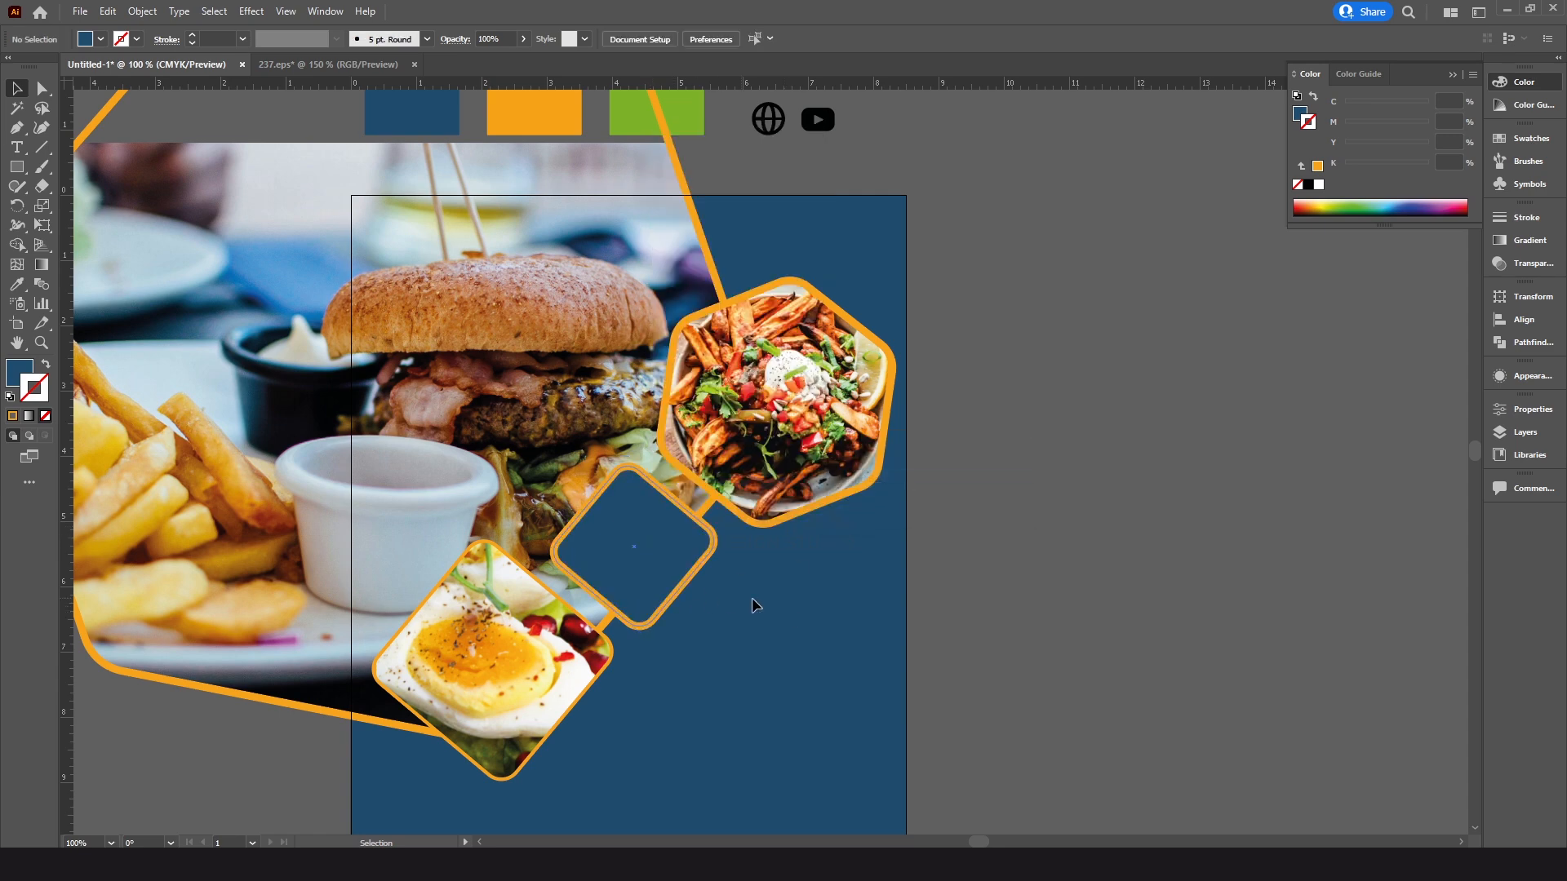
Change the small diamond outline's stroke color to white
click(685, 512)
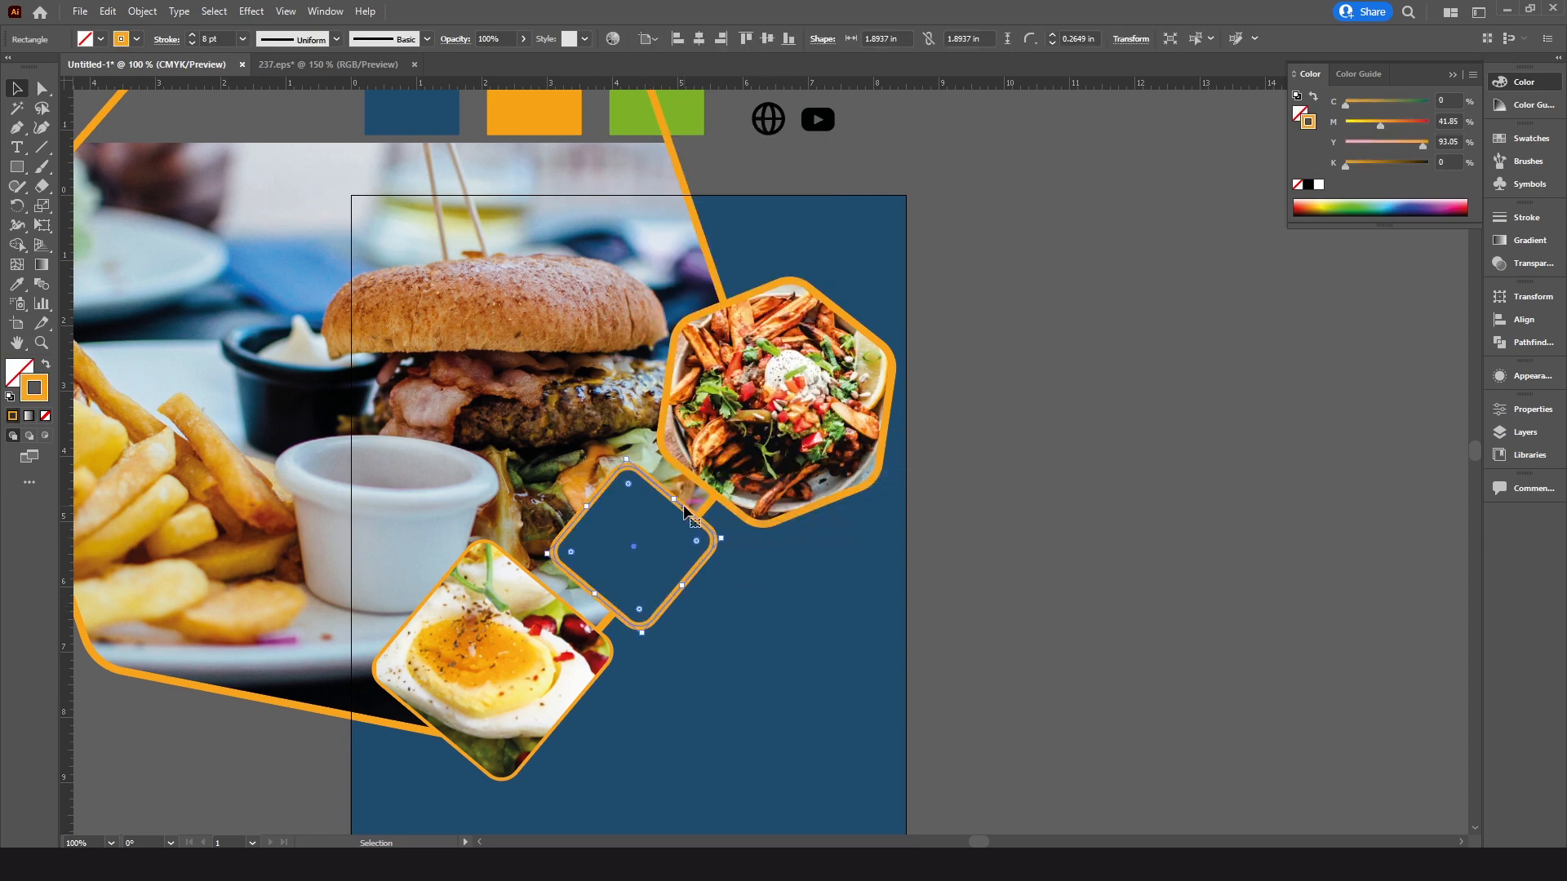
double_click(33, 387)
click(567, 326)
key(Return)
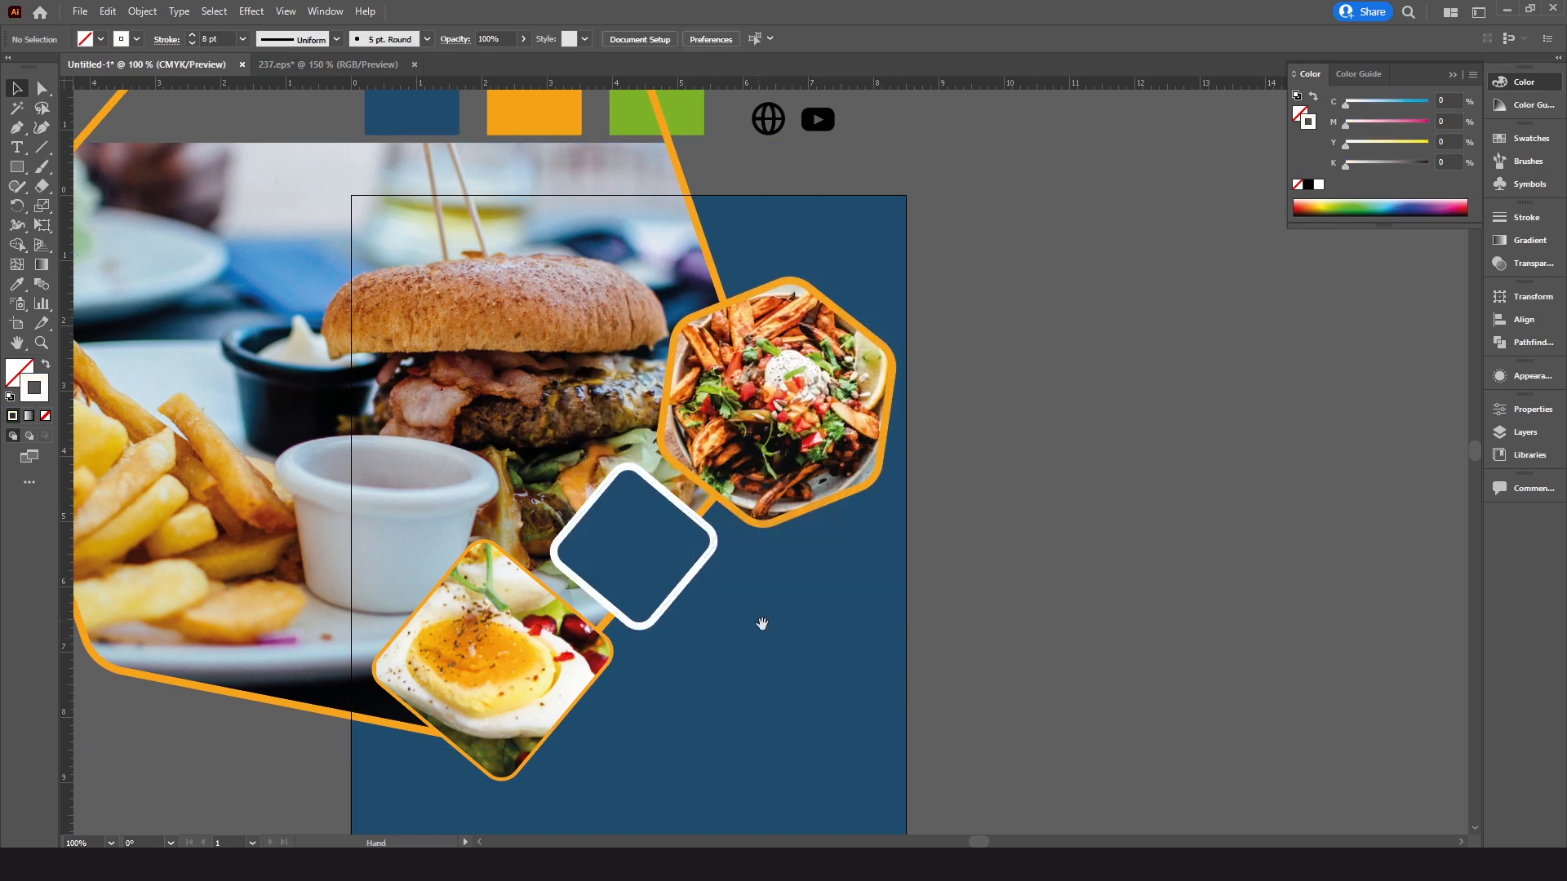
drag(763, 624, 781, 641)
click(808, 630)
Add the text "LOGO HERE" on two lines in the blue area near the artboard's upper-right corner
key(t)
drag(12, 147, 73, 144)
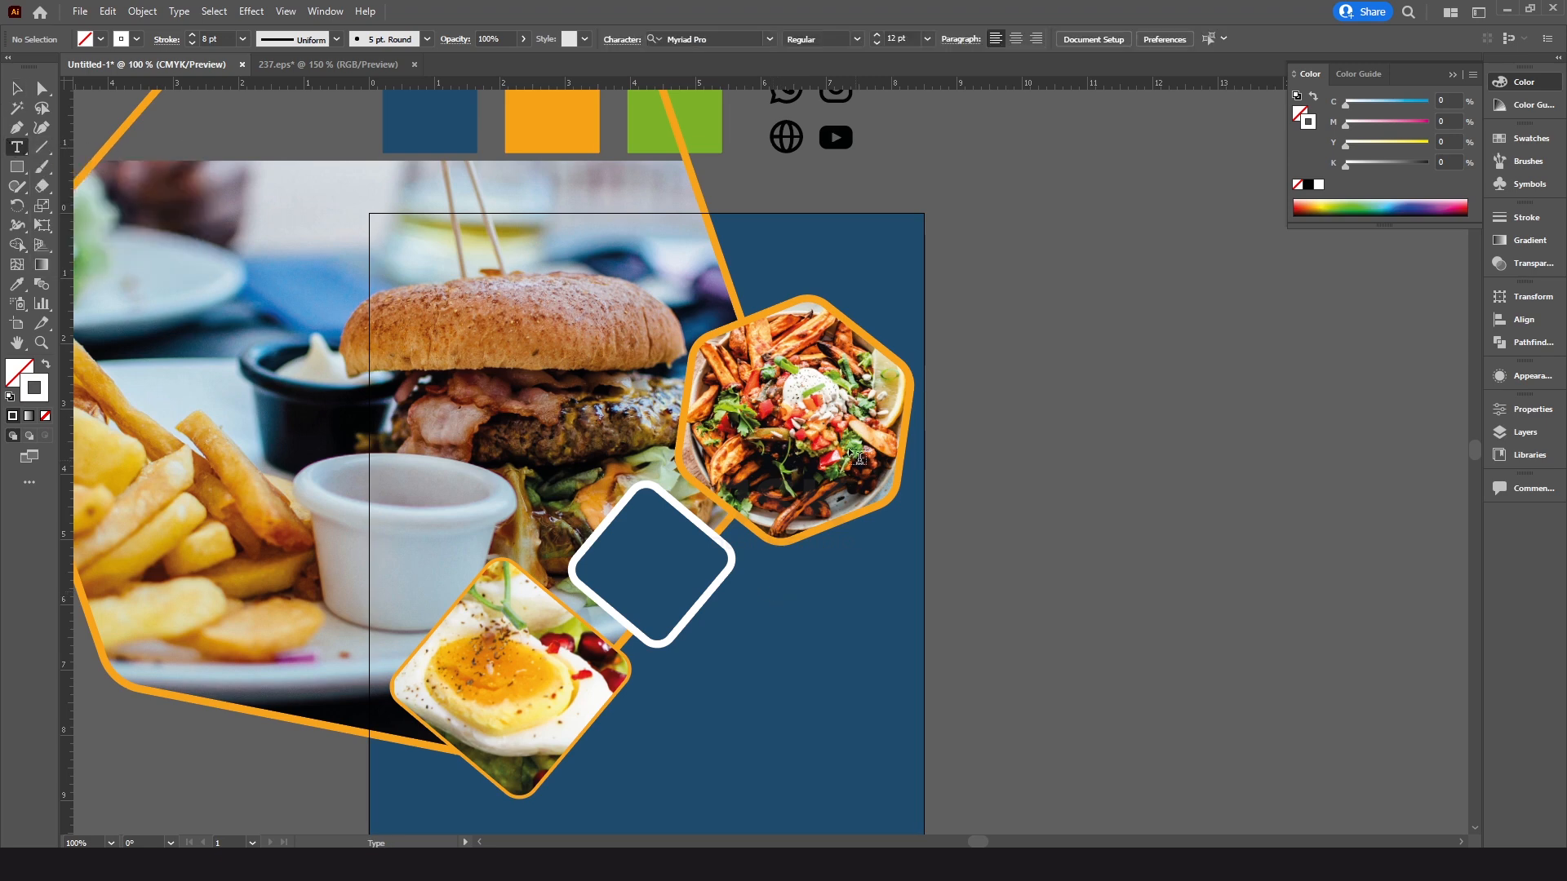
click(887, 244)
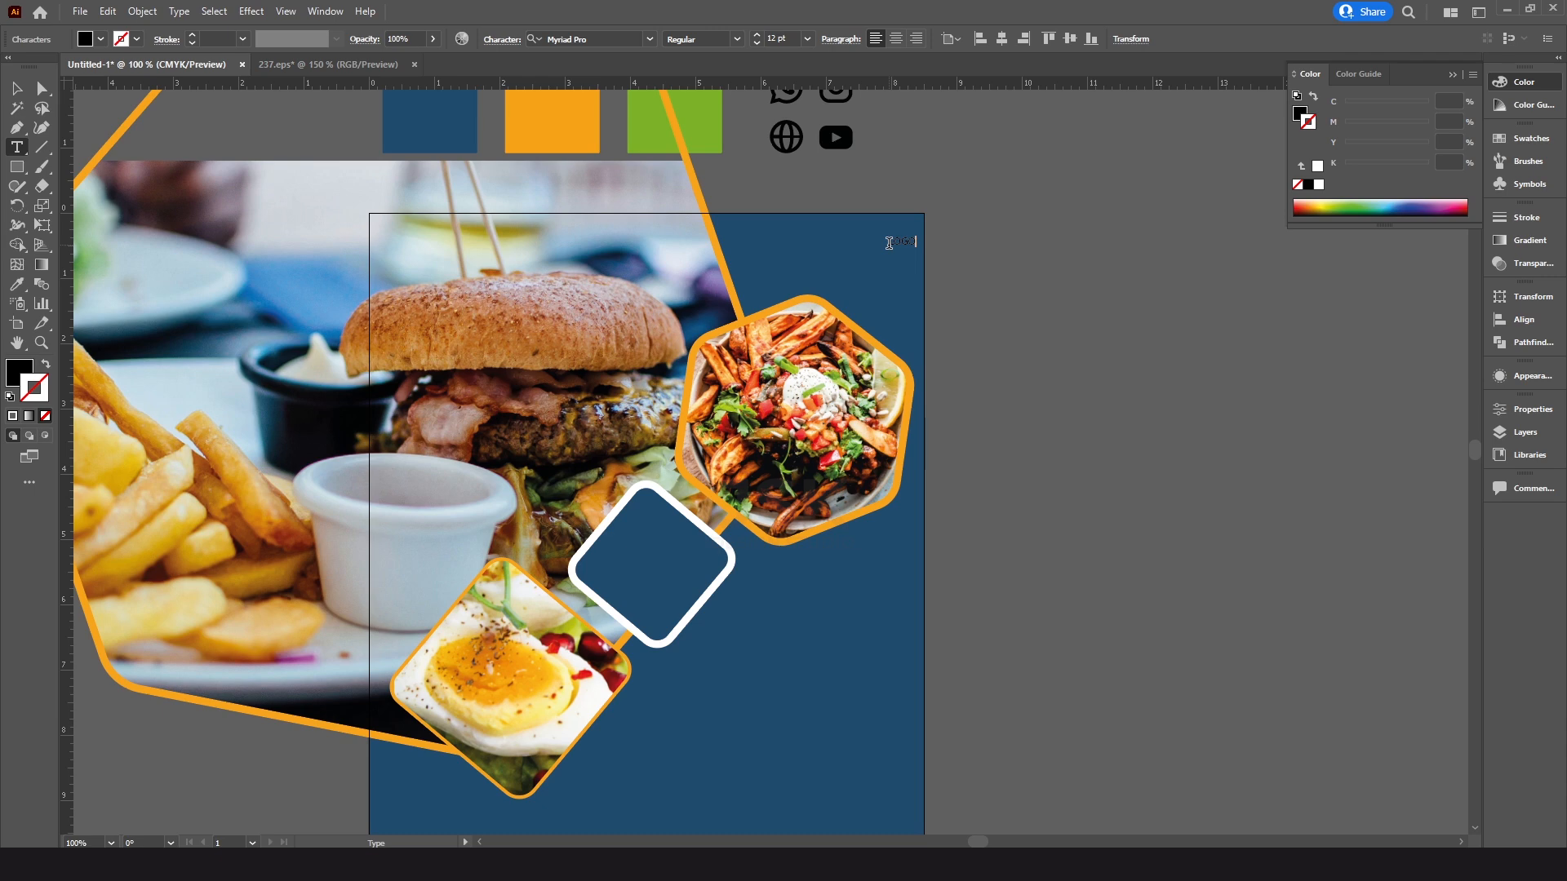
key(Escape)
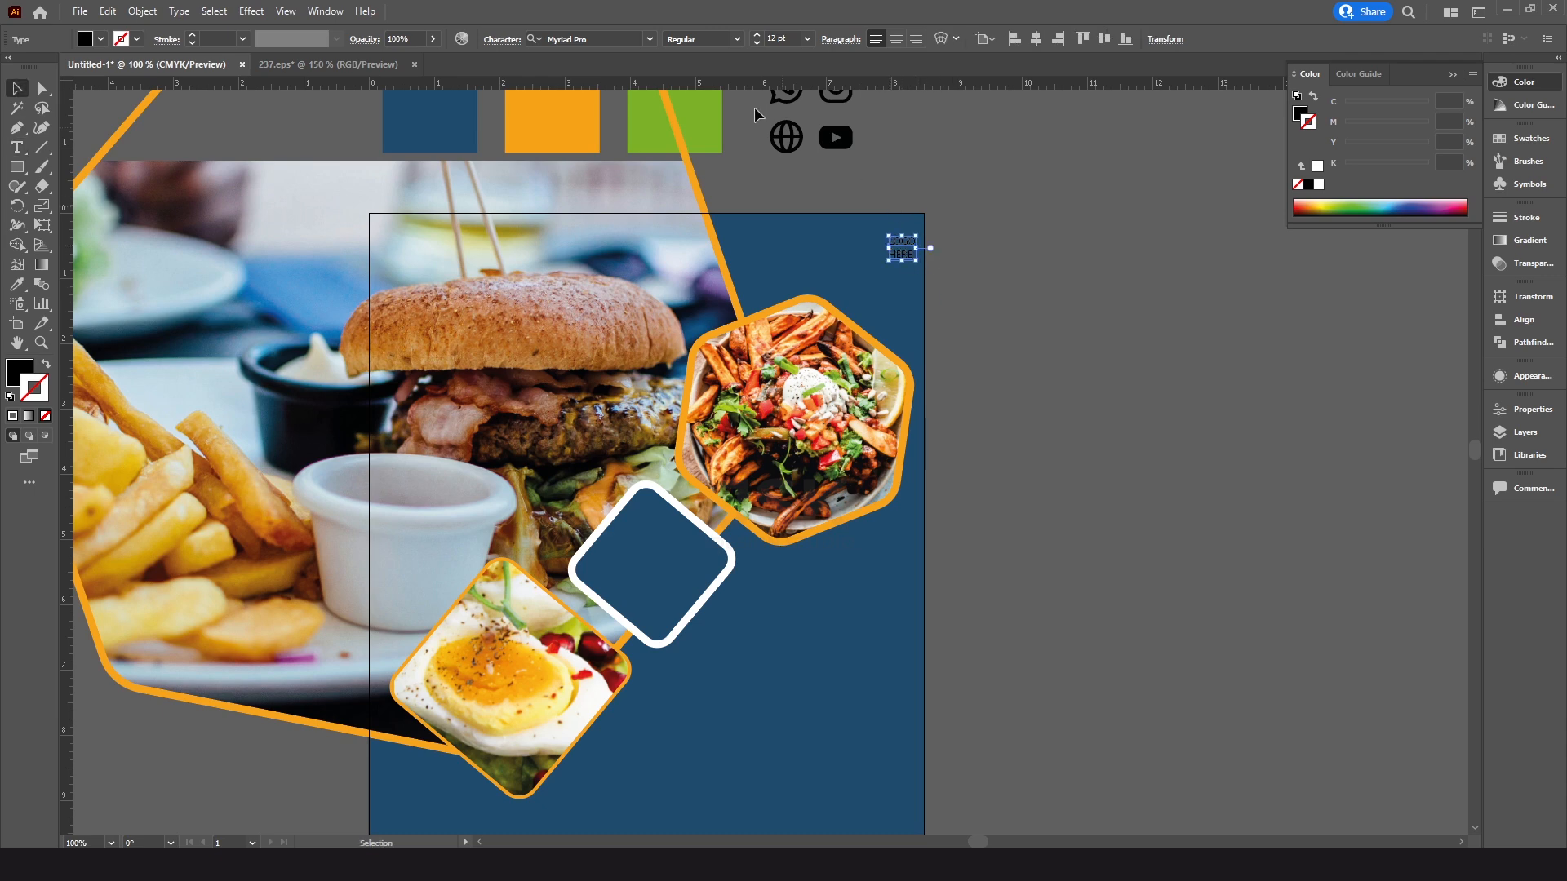
Set the LOGO HERE text in Montserrat Black, enlarge it to about 22 pt and place it above the hexagon
click(588, 38)
text(monts)
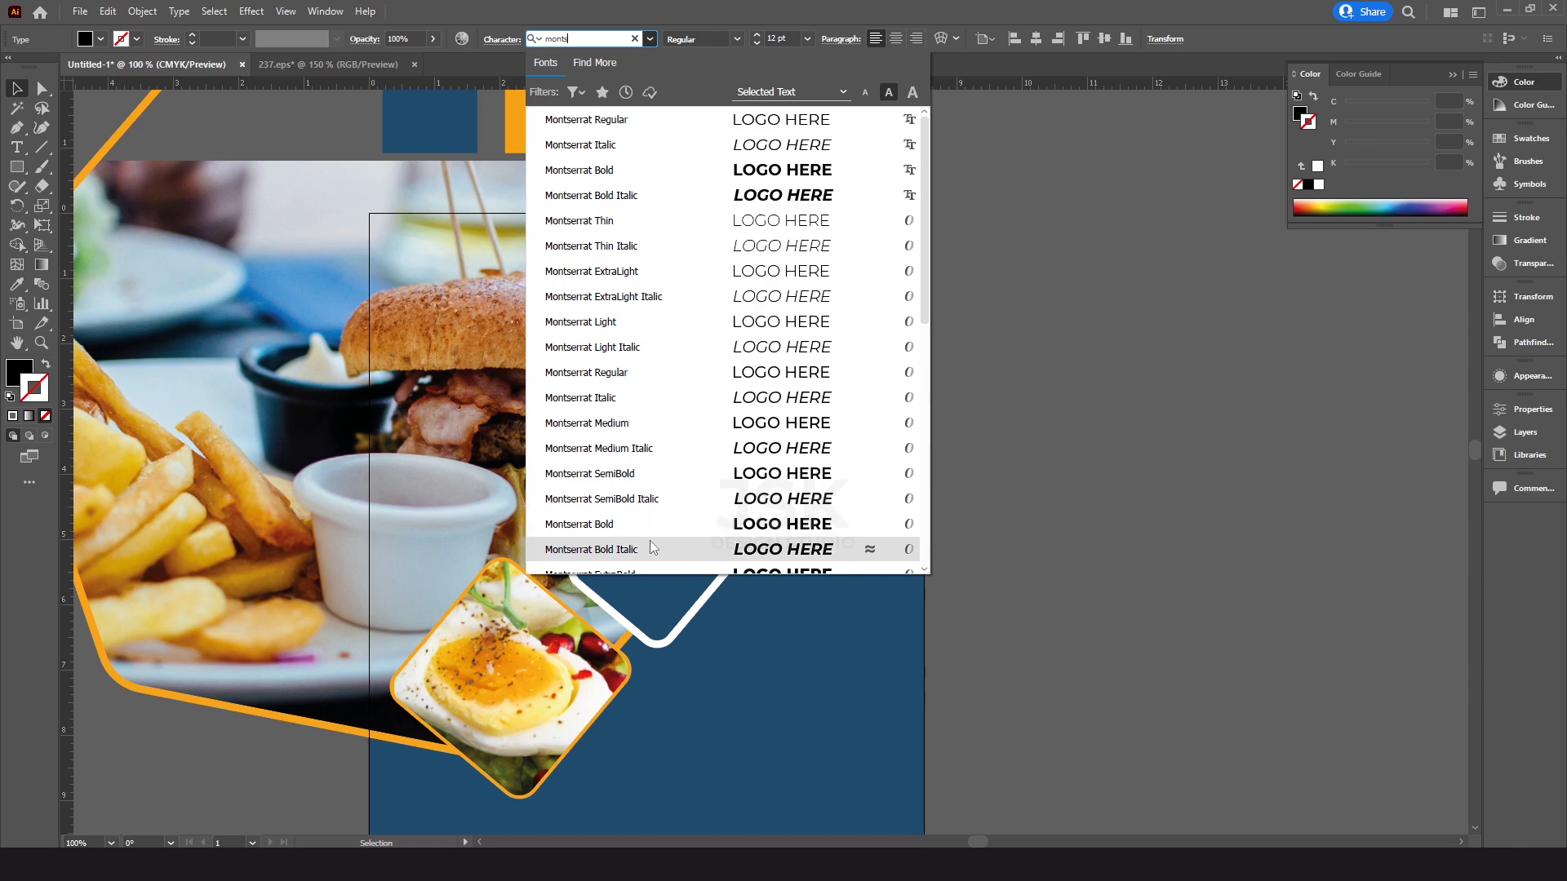
scroll(650, 541, down, 5)
click(612, 245)
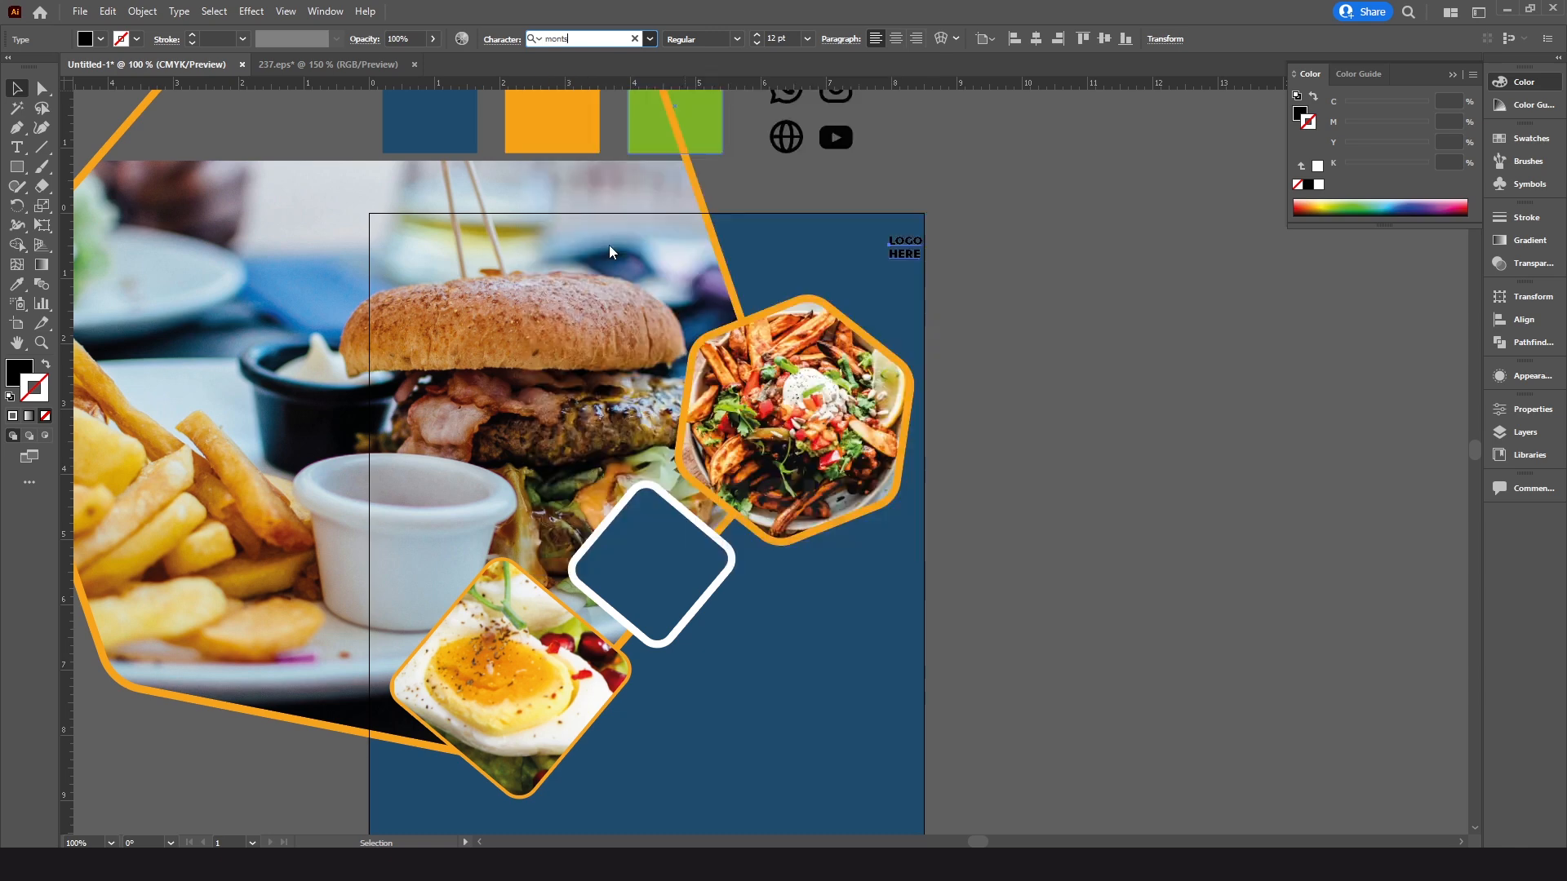
drag(927, 235, 871, 279)
click(871, 279)
Fill the LOGO HERE text with white
click(587, 252)
key(i)
key(v)
click(99, 38)
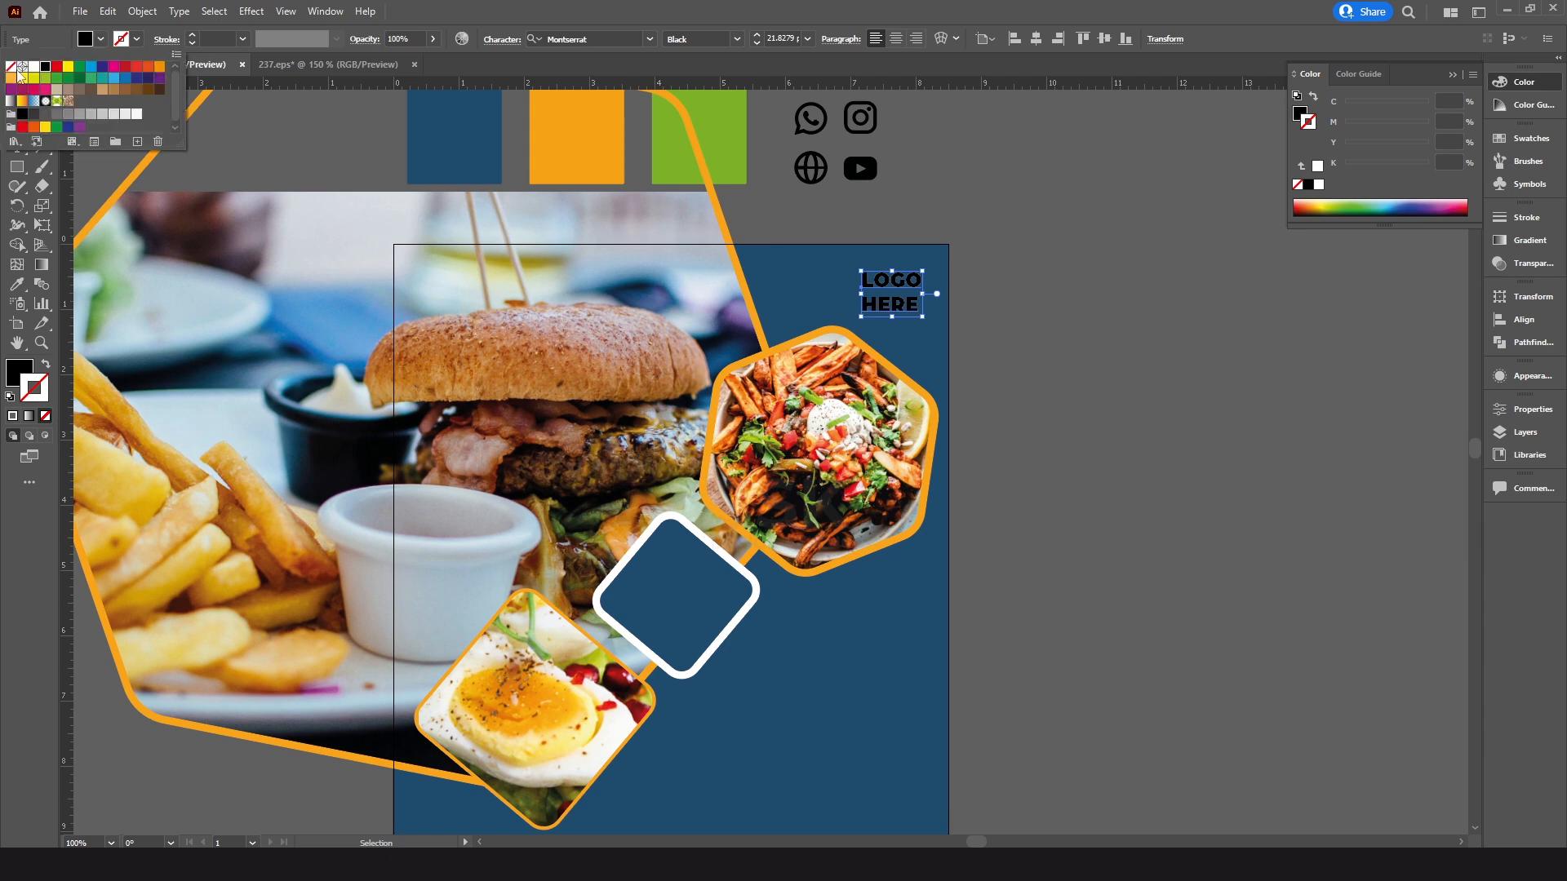
click(33, 67)
click(1068, 240)
drag(1037, 322, 1085, 260)
click(1086, 261)
Duplicate the LOGO HERE text into the blue area below the small diamond and change the copy to "SPECIAL"
key(ctrl+0)
alt+drag(997, 137, 874, 608)
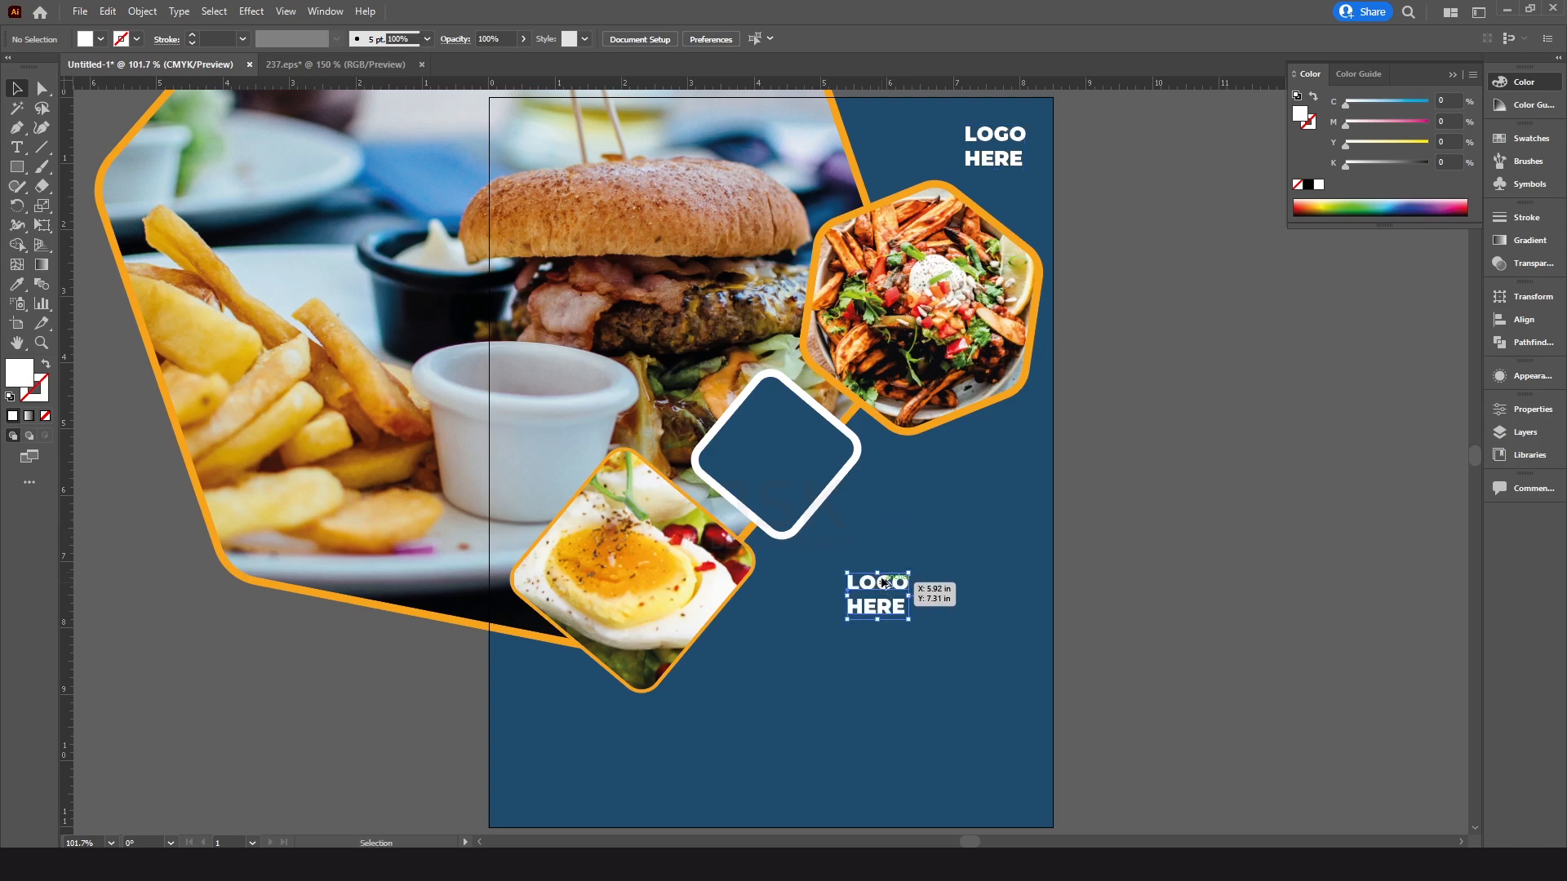
double_click(901, 581)
key(ctrl+a)
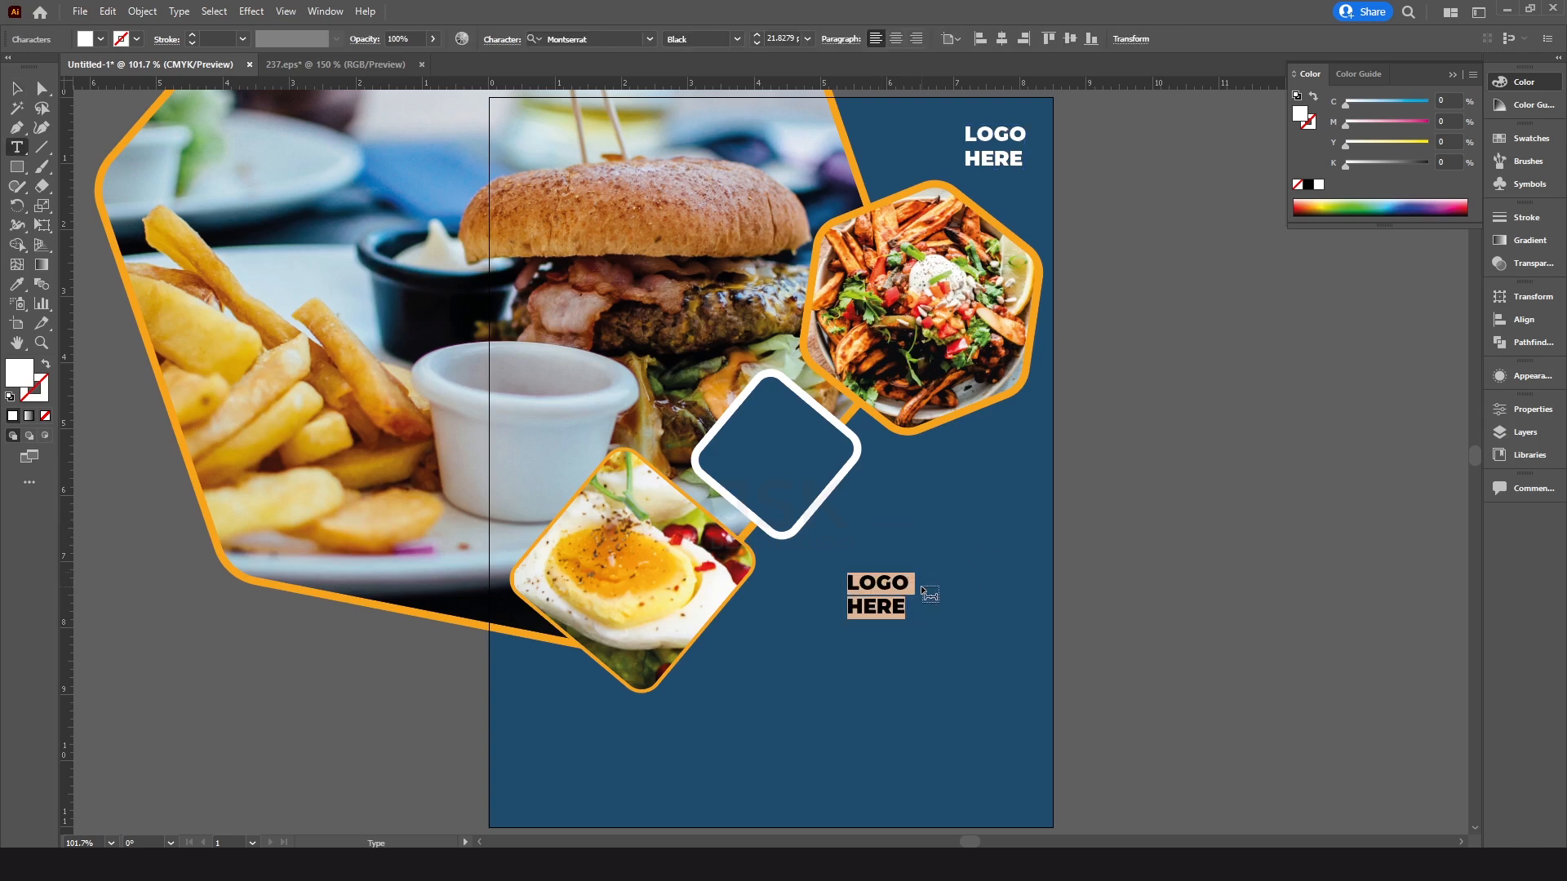
text(SPECIAL)
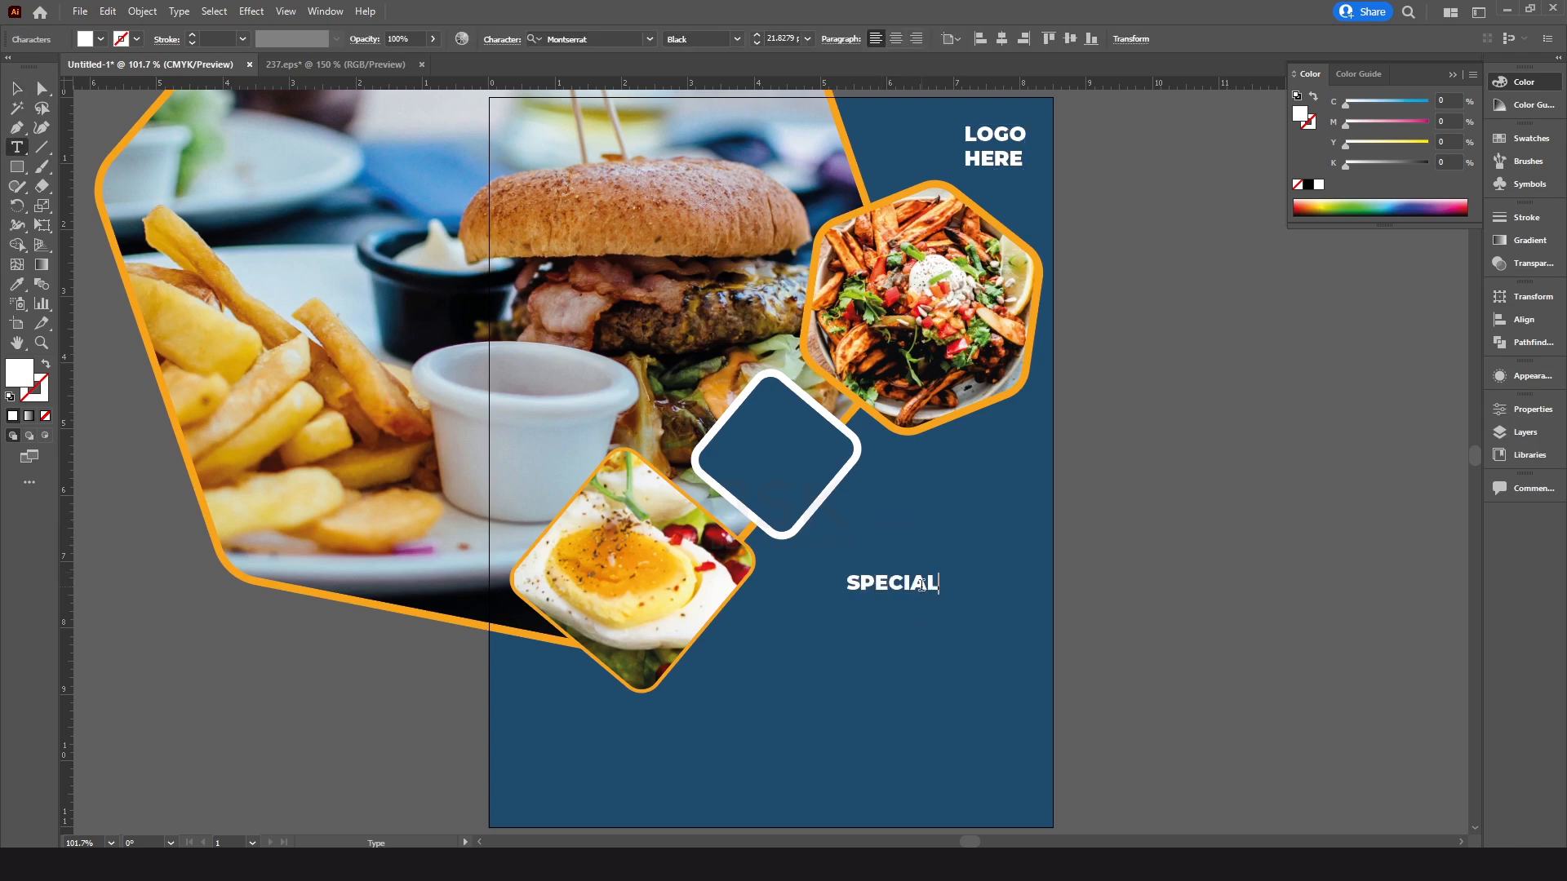
key(Escape)
Duplicate the SPECIAL text directly below itself and change the copy to "Deal"
ctrl+alt+drag(921, 584, 911, 622)
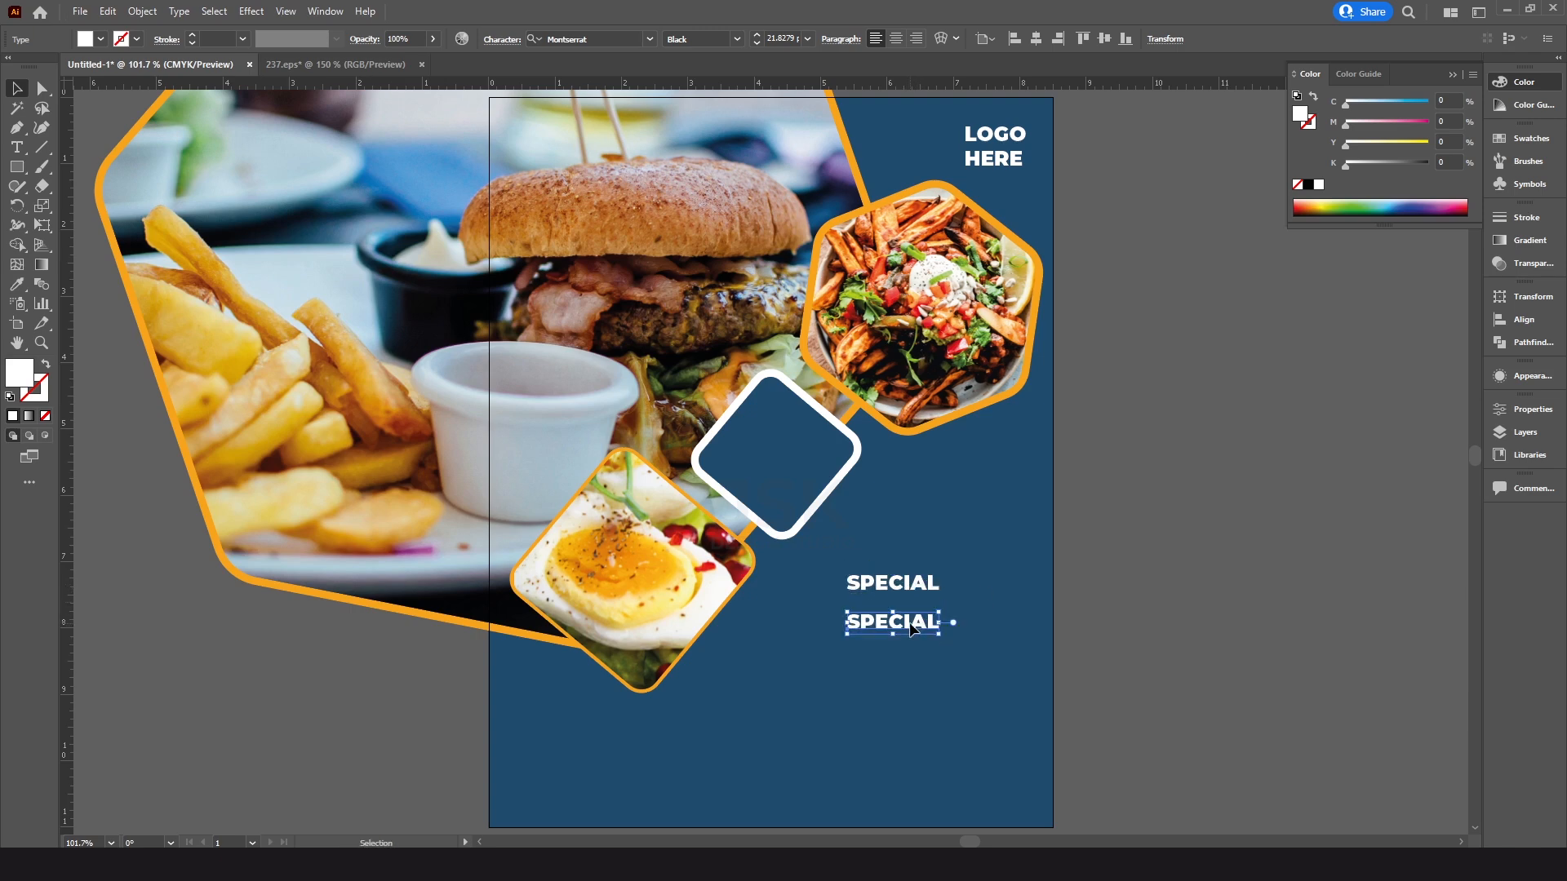
double_click(910, 622)
text(D)
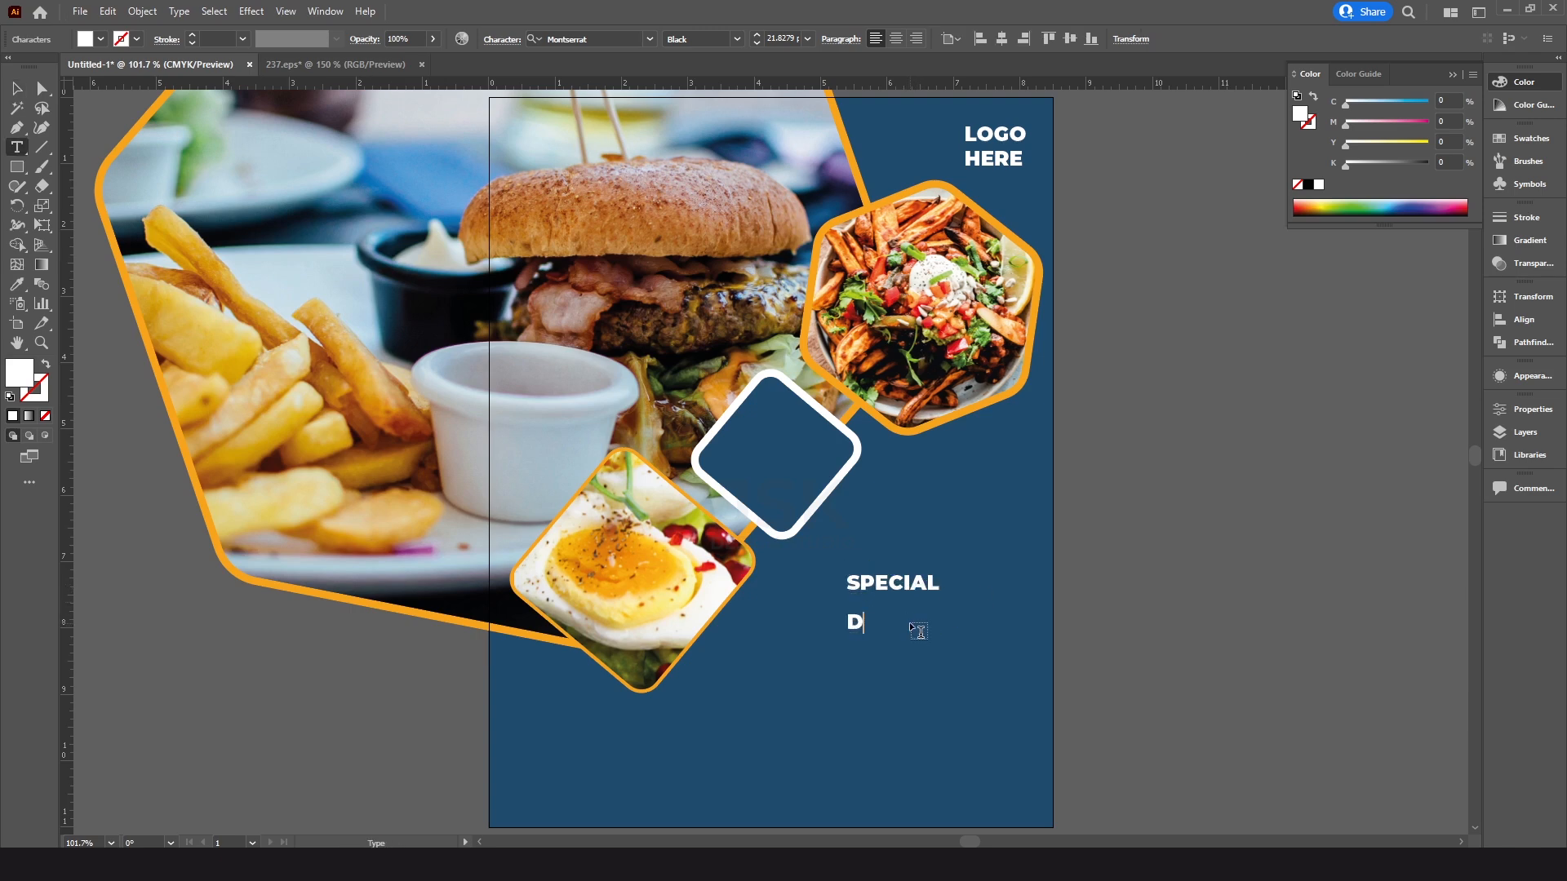
text(eals)
key(BackSpace)
key(Escape)
click(906, 677)
Change the font of the SPECIAL text to Dancing Script OT
click(900, 586)
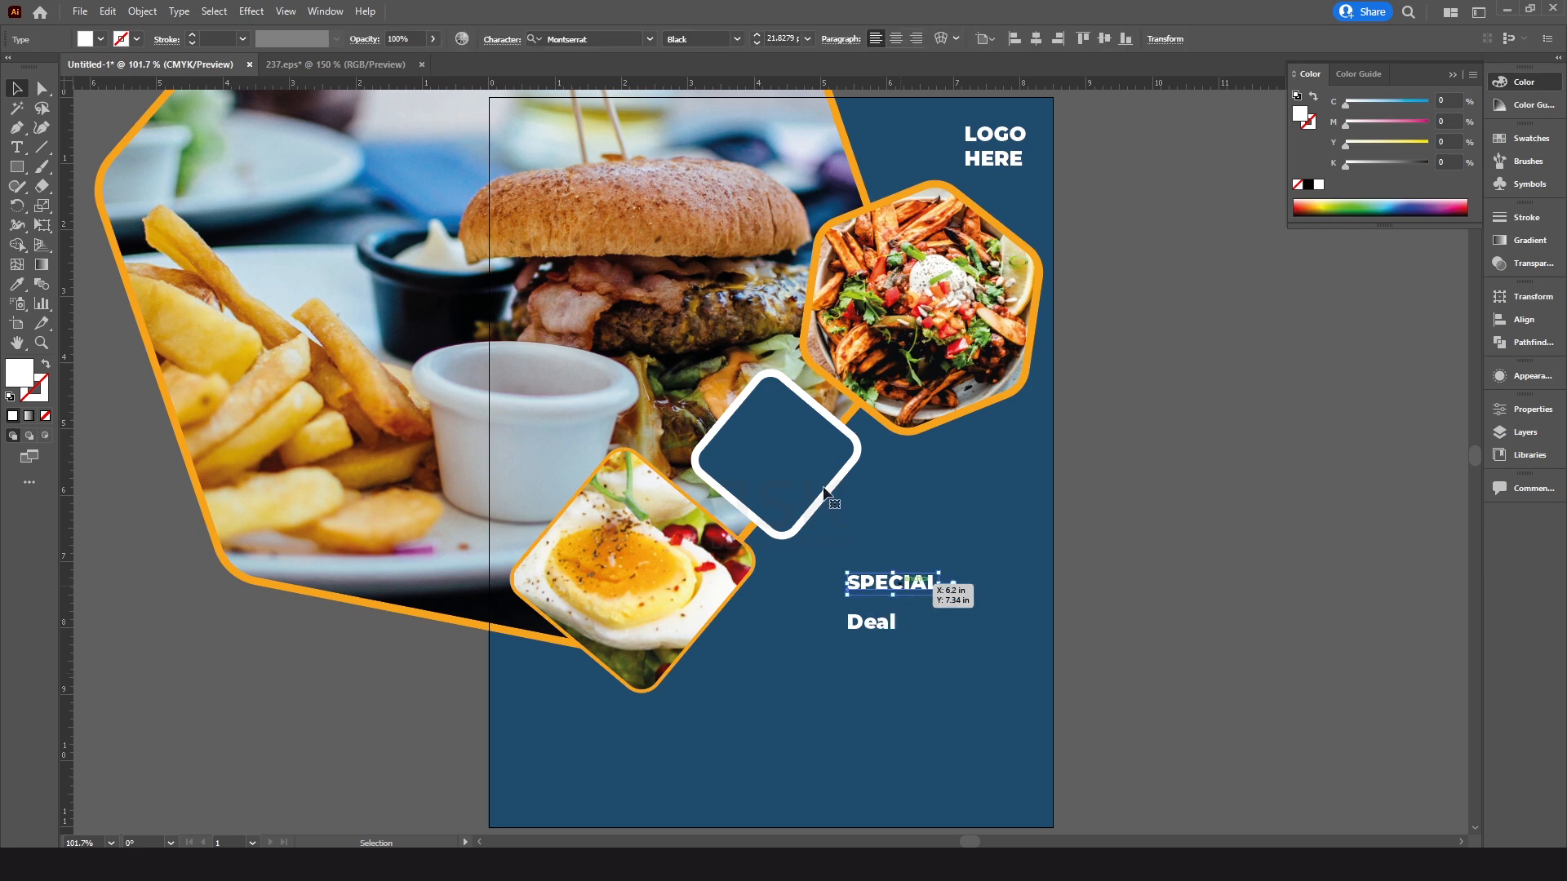
click(599, 39)
text(dance)
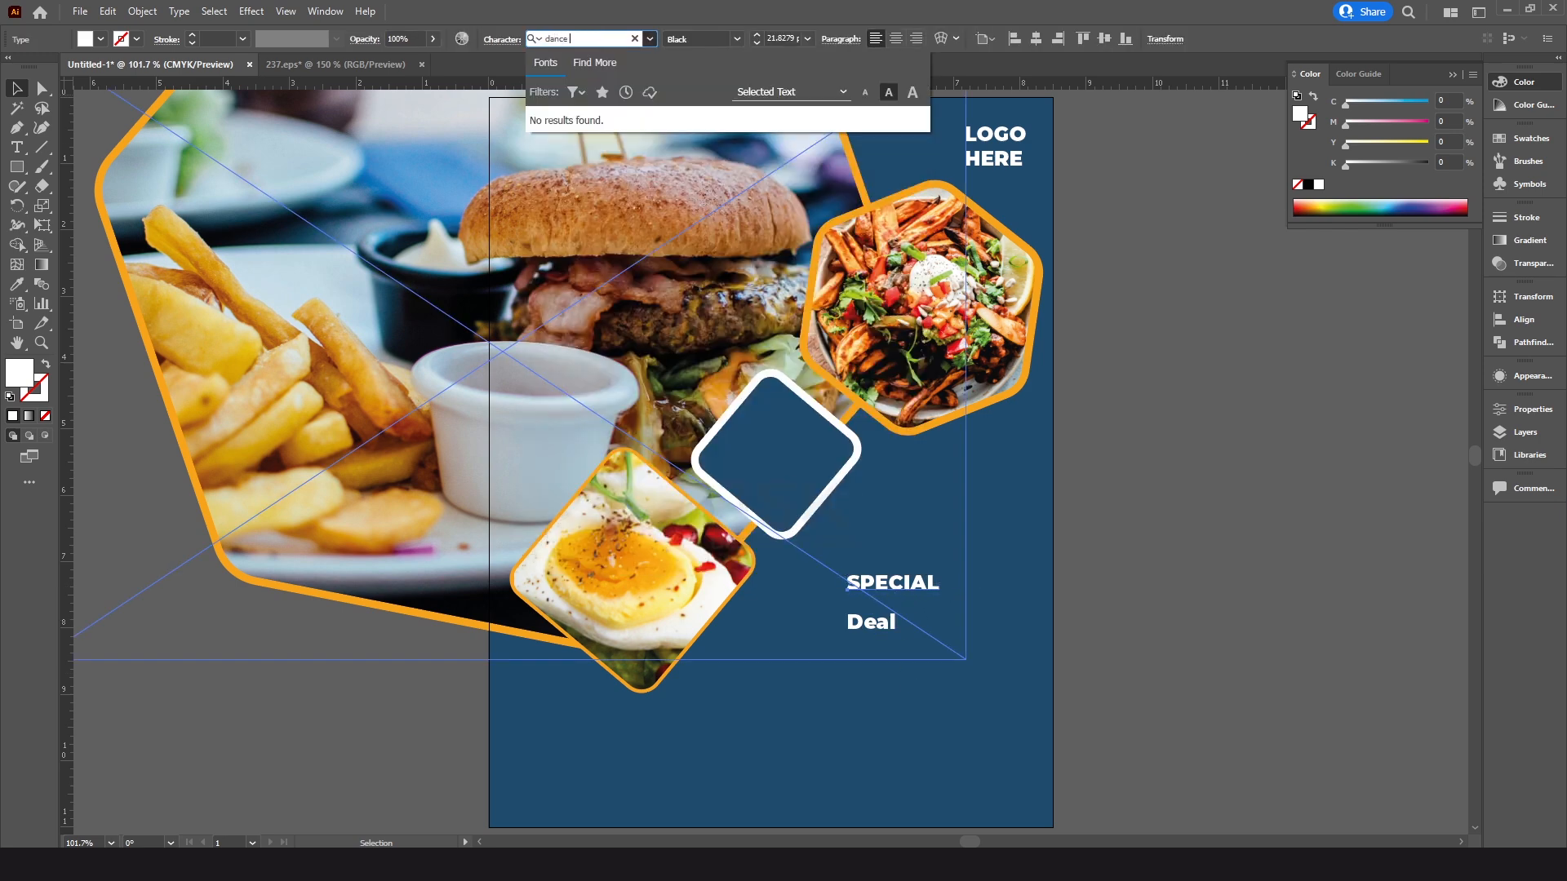
key(BackSpace)
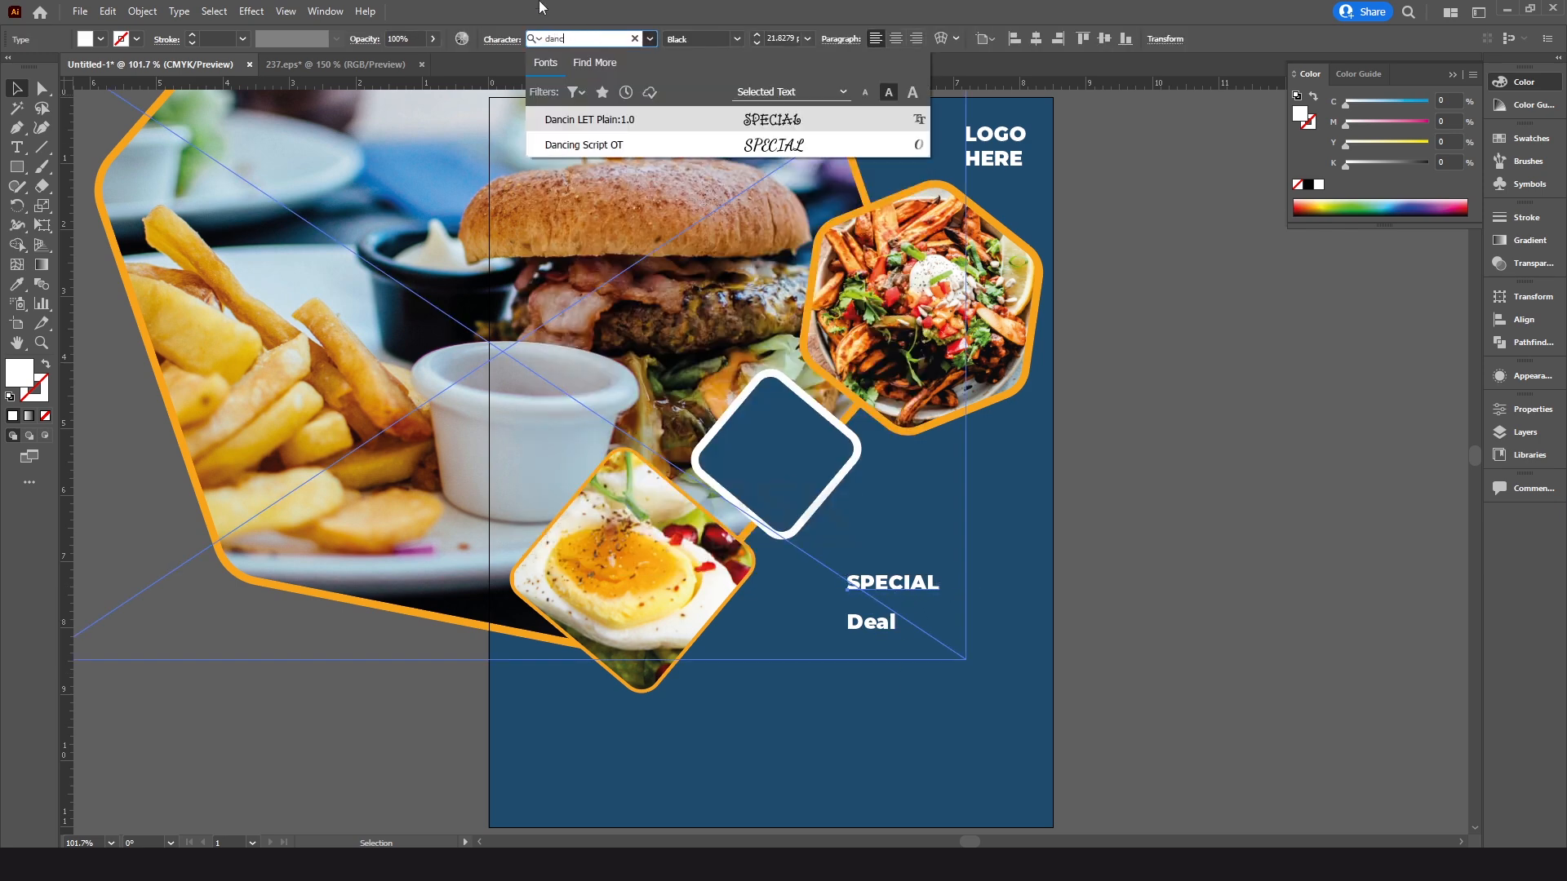
click(583, 144)
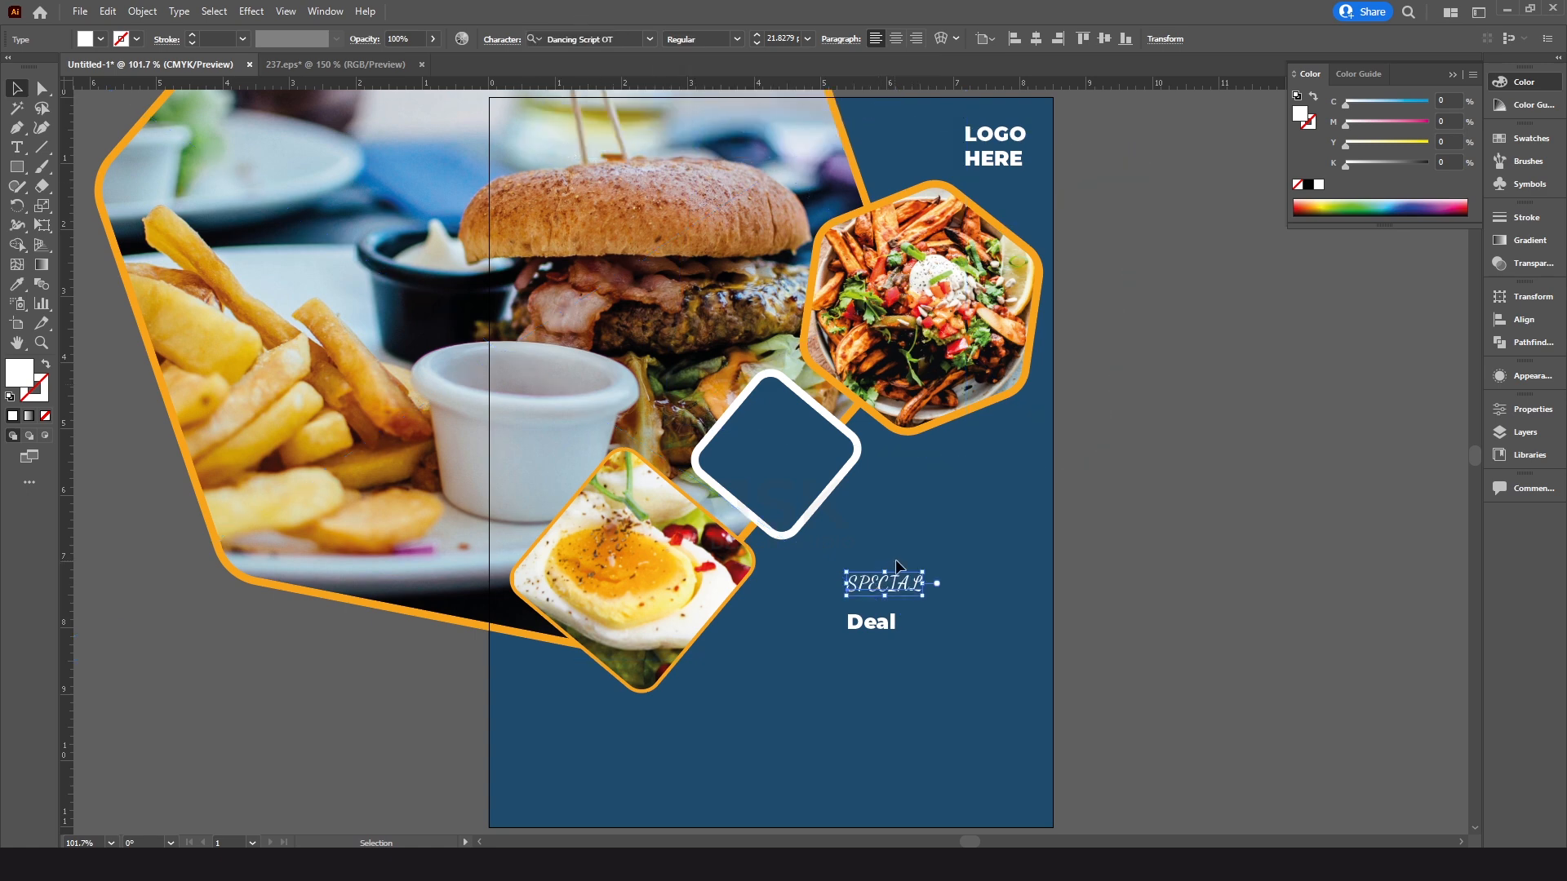
Retype the script heading as "Special" and enlarge it to about 47 pt above the Deal text
double_click(898, 584)
text(Spe)
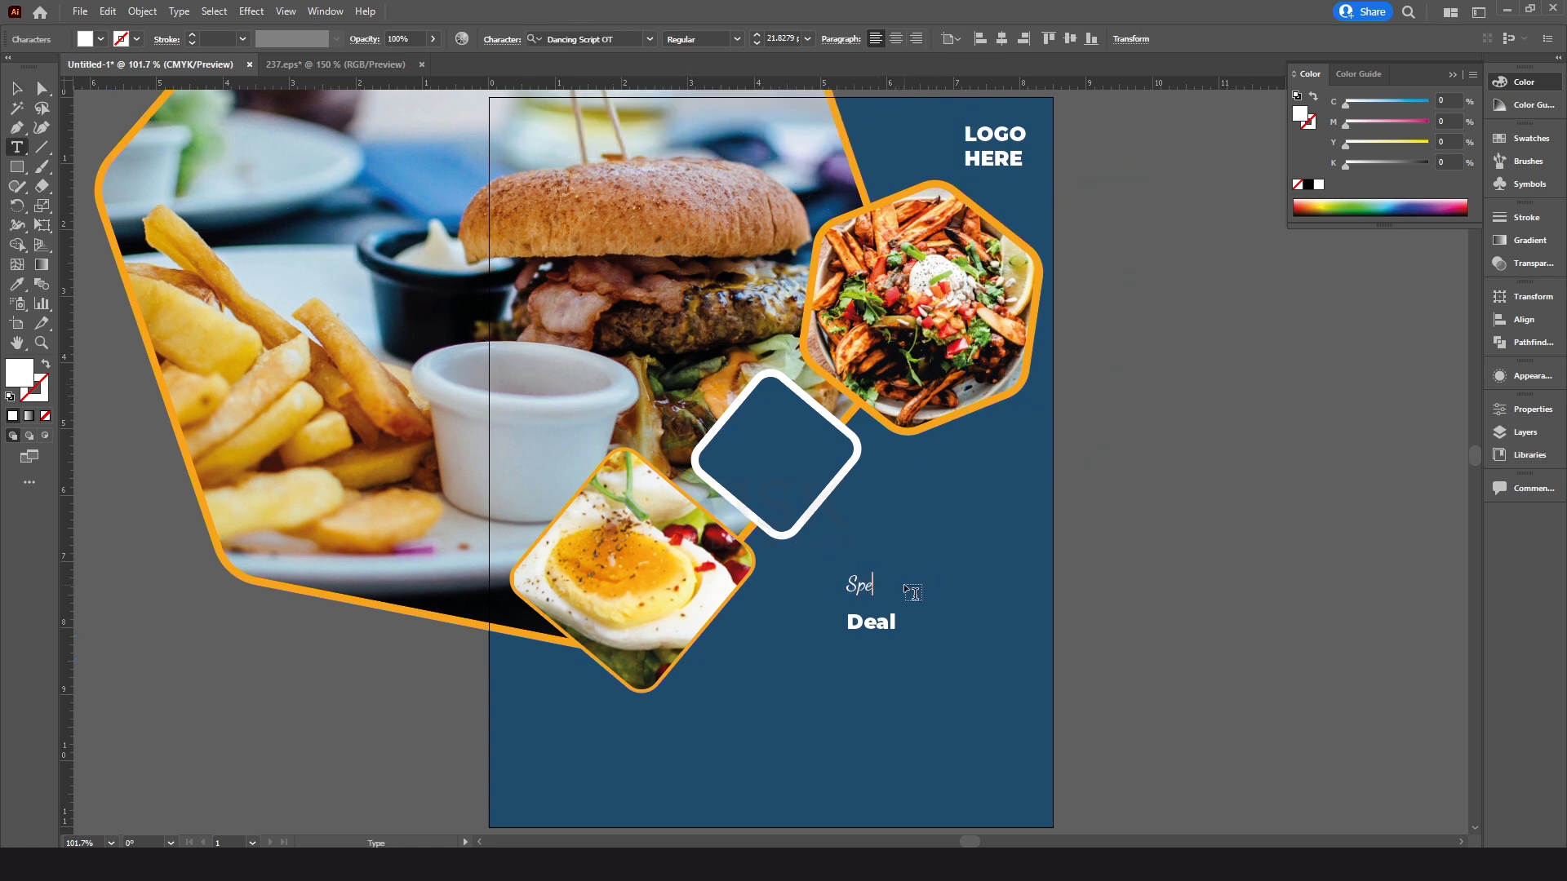
text(cial)
key(Escape)
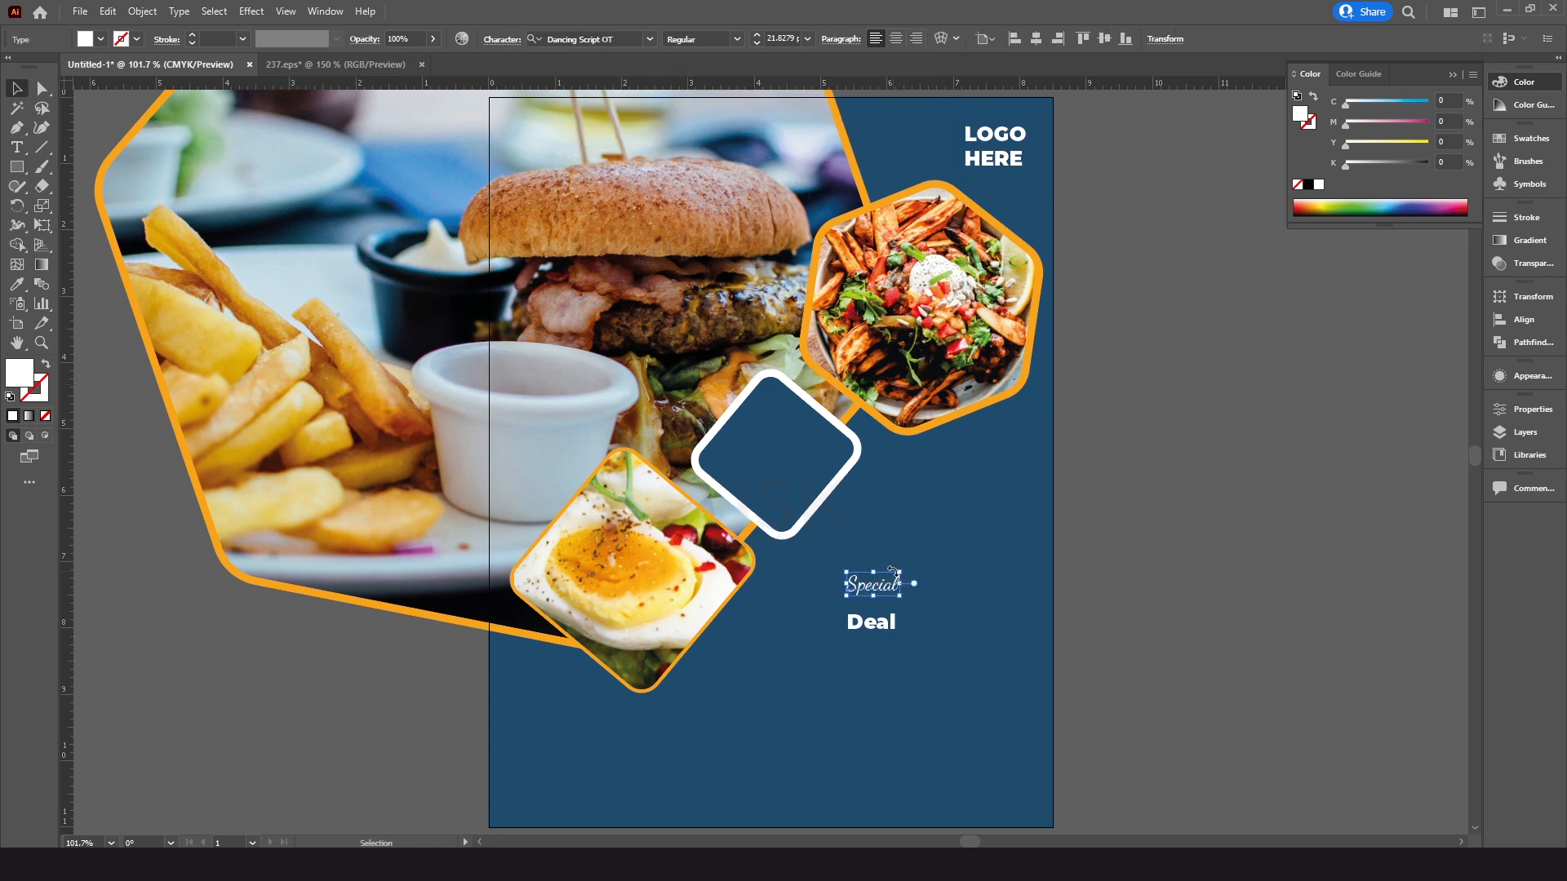
drag(898, 572, 800, 649)
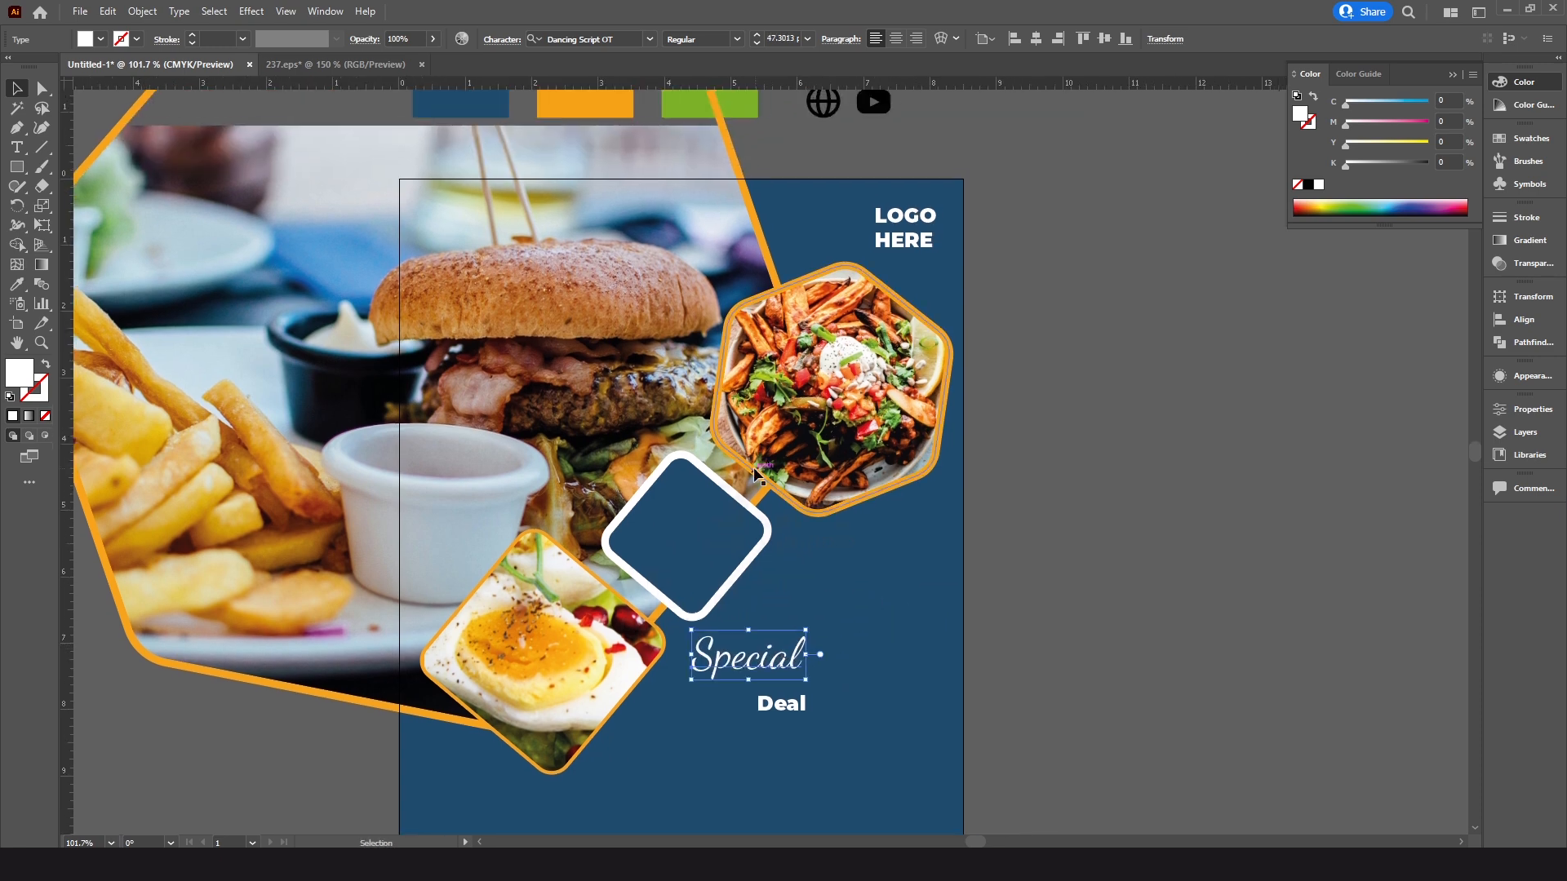
key(i)
scroll(758, 462, up, 1)
key(v)
scroll(767, 609, down, 1)
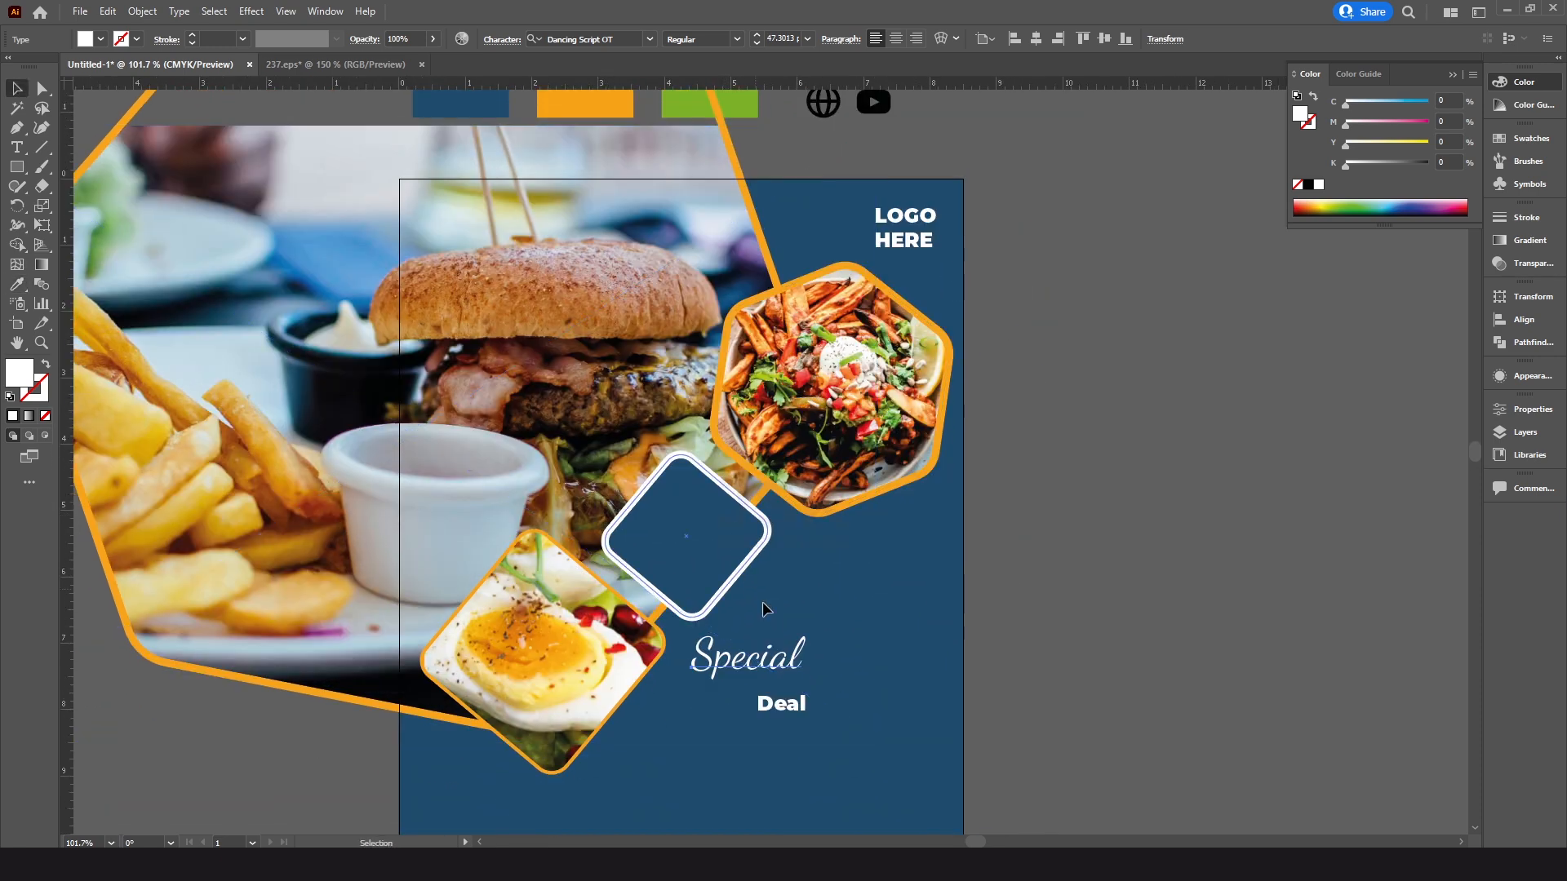
click(906, 645)
Fill the Deal text with the orange sample colour using the Eyedropper and enlarge it to about 79 pt
click(800, 703)
key(i)
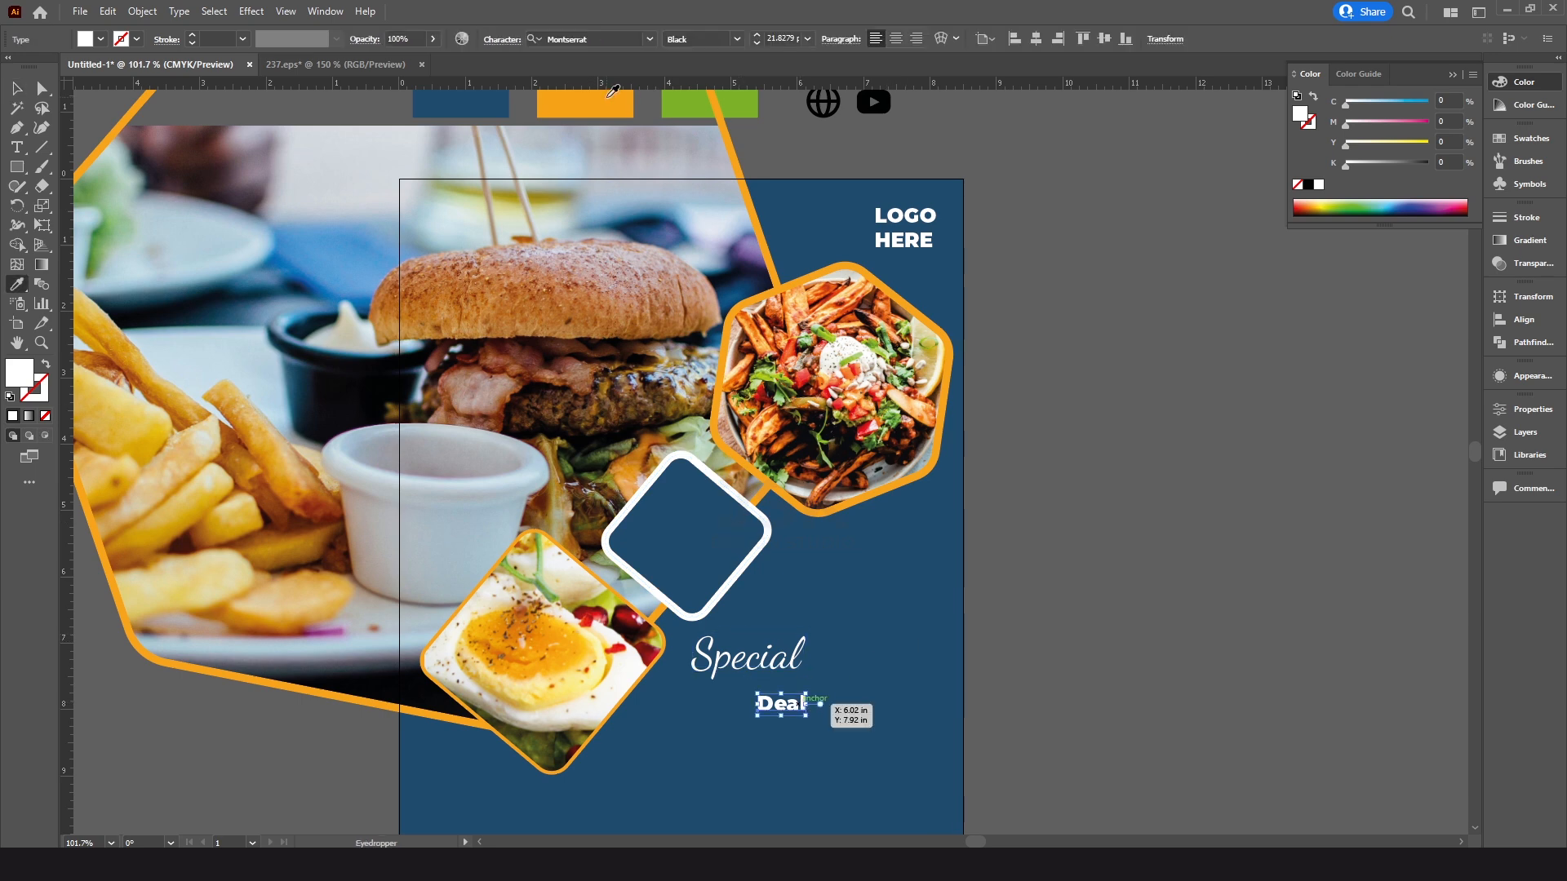
click(608, 102)
key(v)
drag(808, 692, 797, 562)
click(766, 515)
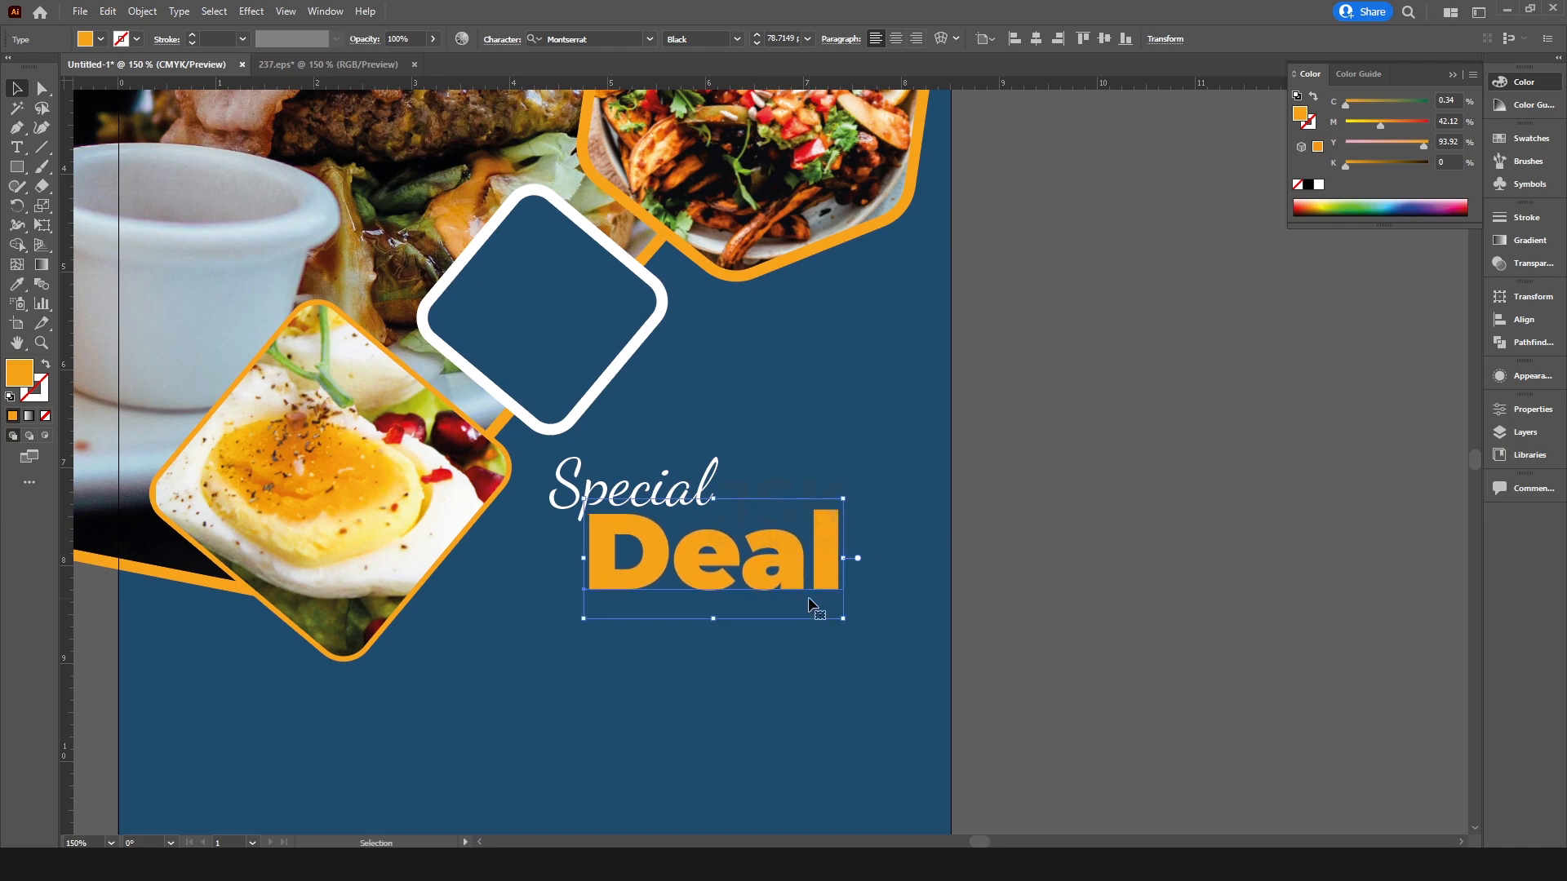
Reposition the Special and Deal texts as a tight two-line heading, slightly closer to the artboard's right edge
click(765, 651)
scroll(754, 572, down, 1)
drag(722, 478, 767, 559)
drag(769, 561, 781, 572)
drag(755, 437, 771, 557)
click(769, 565)
click(719, 648)
click(761, 578)
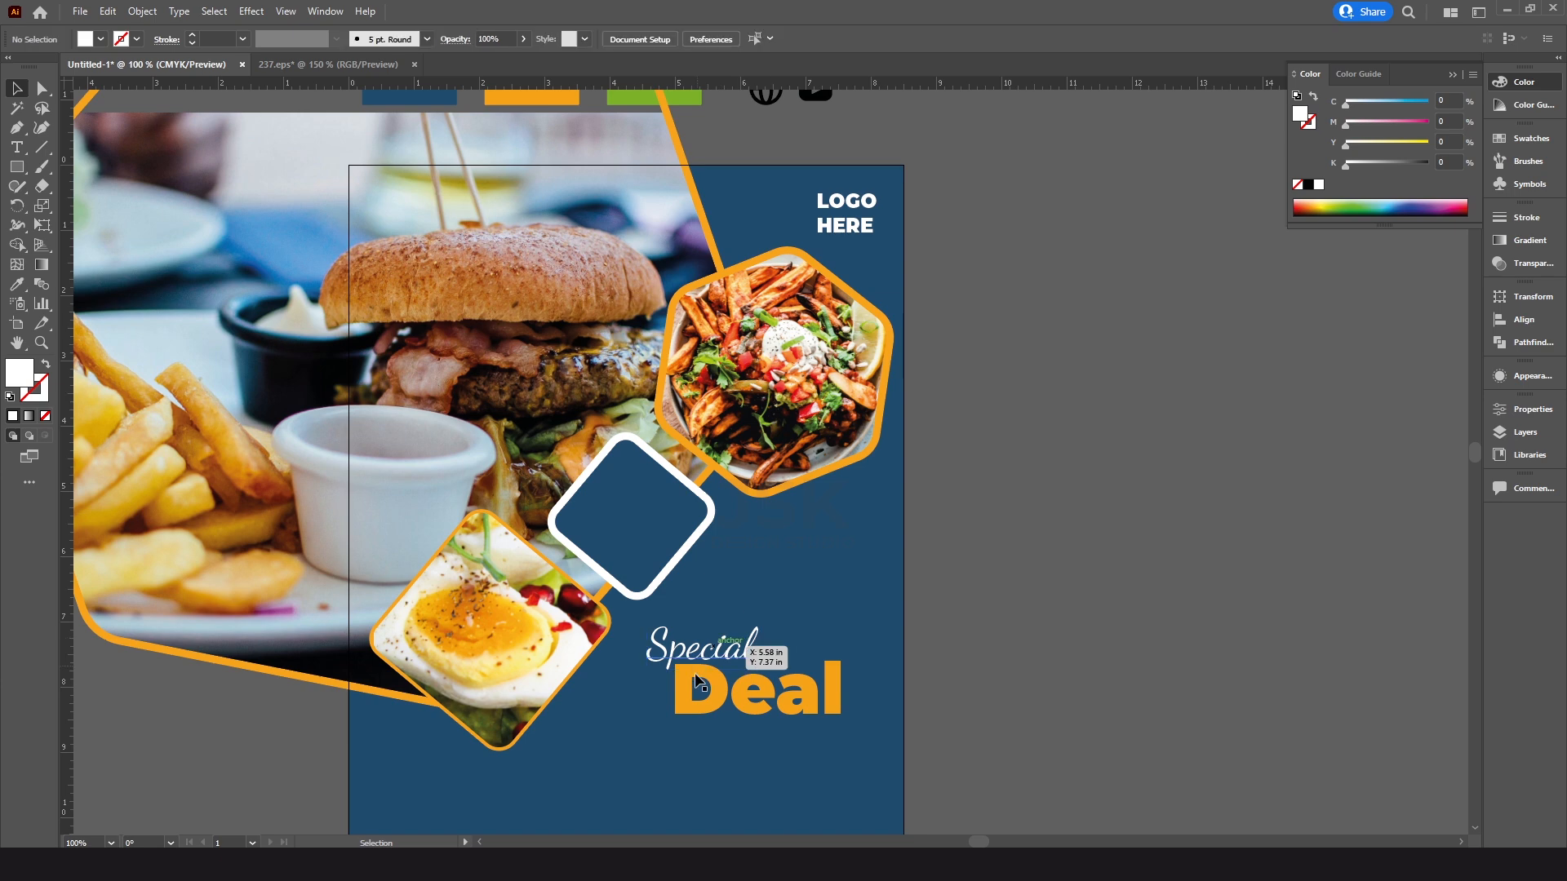
Duplicate the Special text below the hexagon photo and change the copy to "Fresh & Tasty"
alt+drag(720, 649, 807, 540)
triple_click(814, 541)
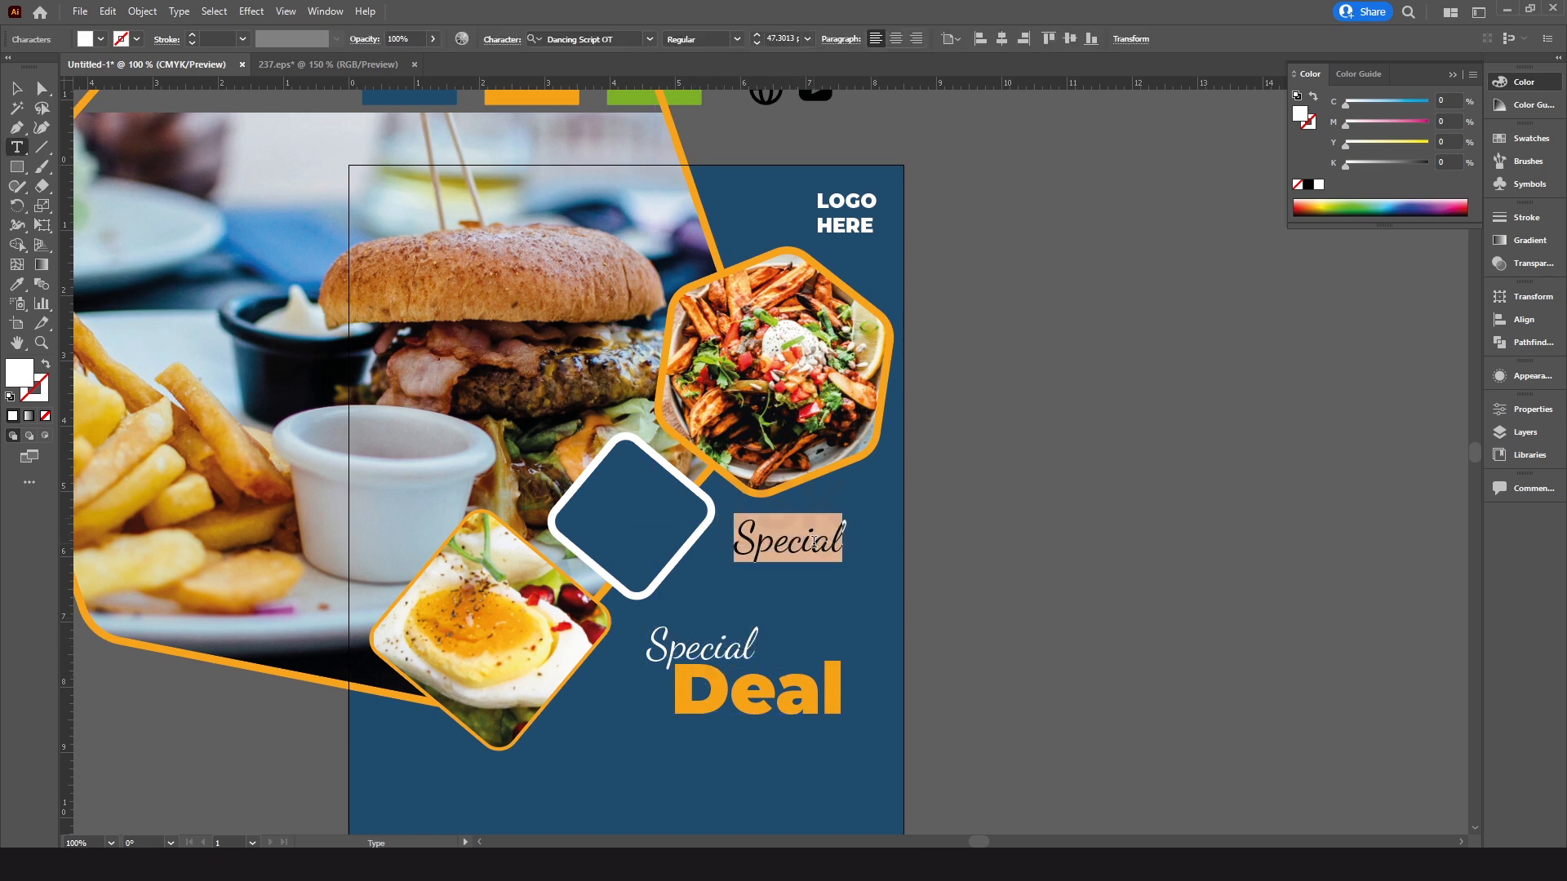
text(Fresh & Tasty)
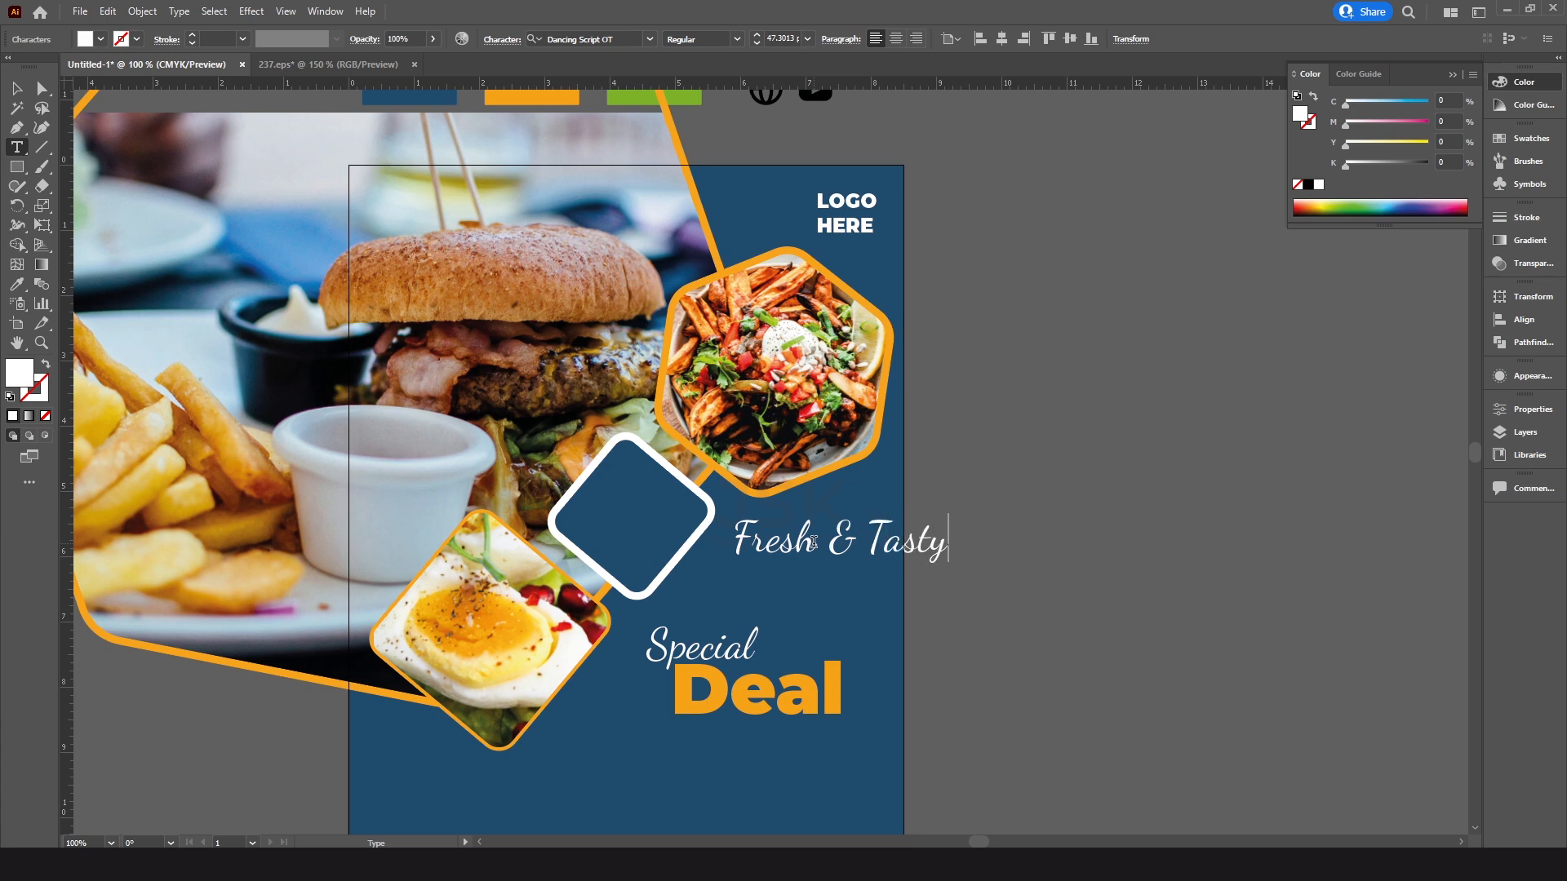
key(Escape)
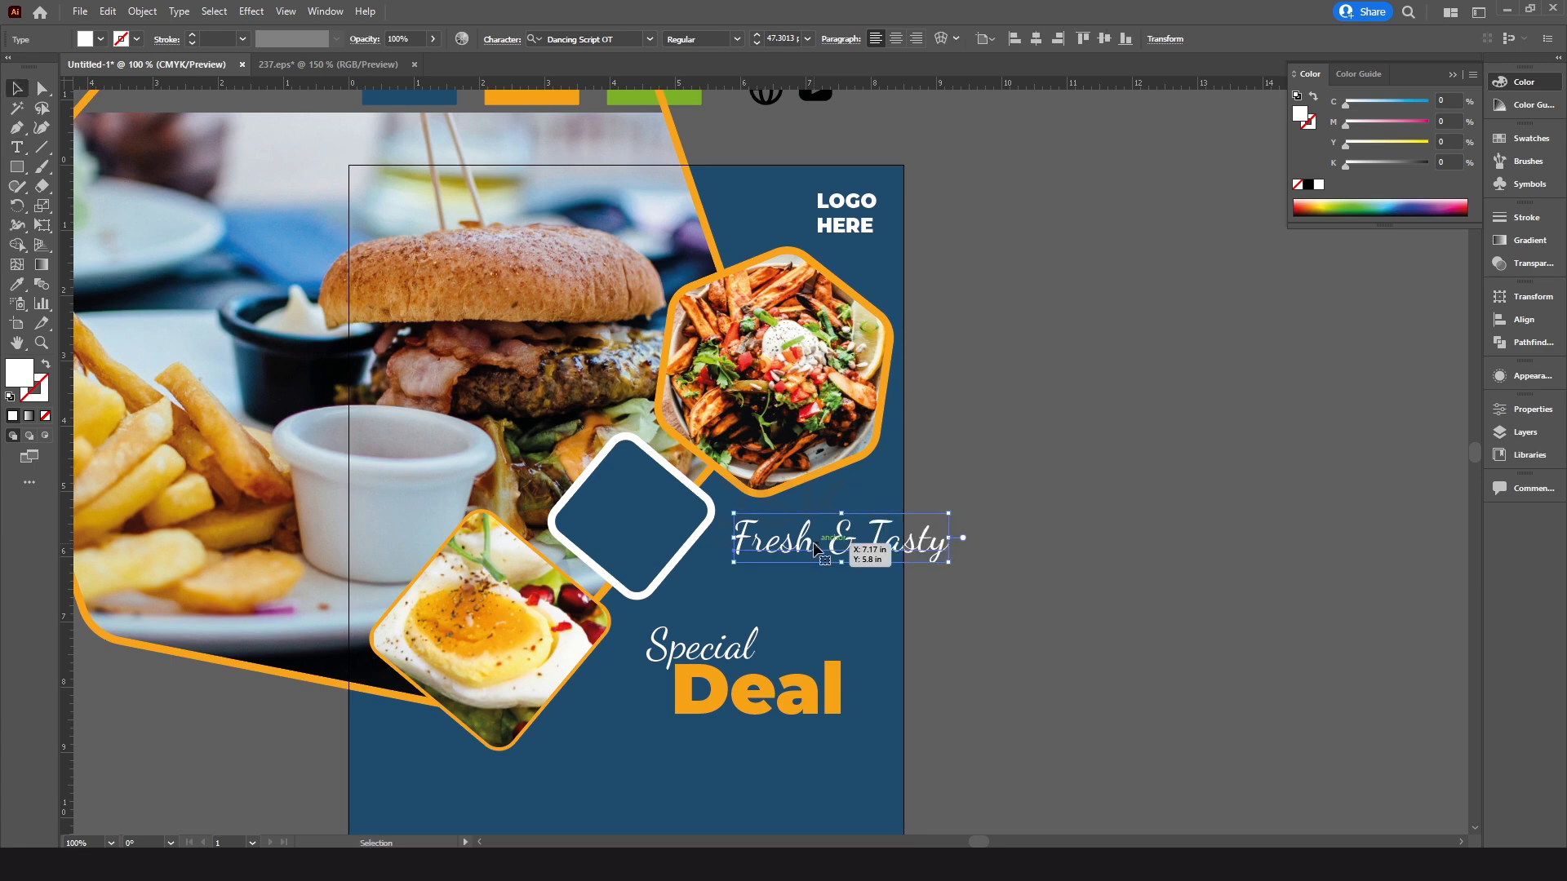
Scale down the Fresh & Tasty text so it fits between the small diamond and the artboard's right edge
key(ctrl+plus)
shift+drag(889, 516, 1102, 486)
key(ctrl+minus)
click(820, 547)
key(ctrl+plus)
key(ctrl+plus)
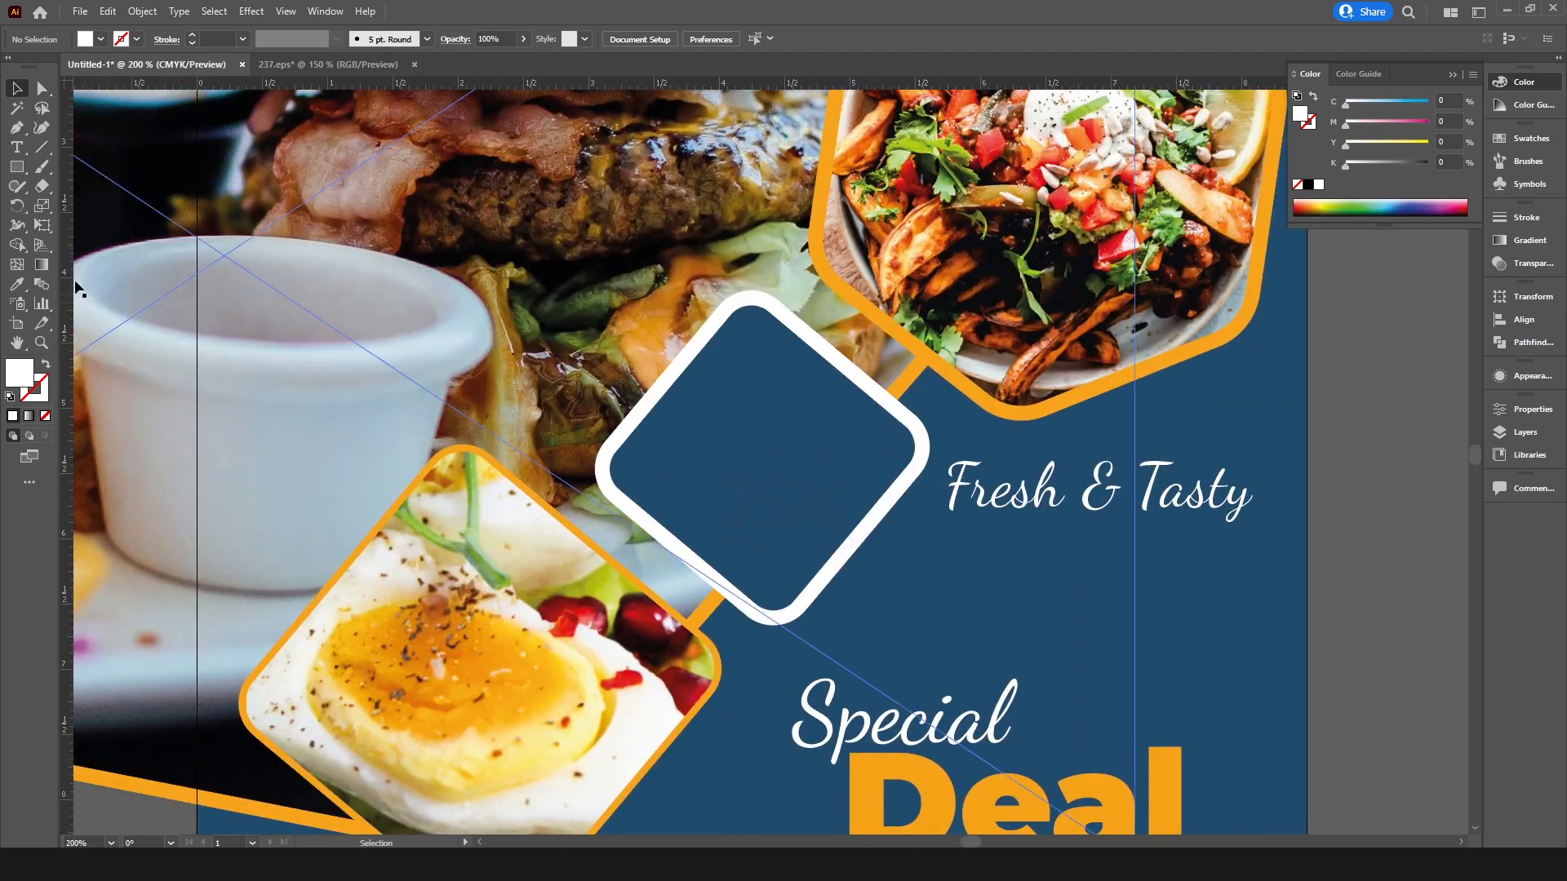
Draw a thin rectangle about 2.11 × 0.04 in as an underline beneath the Fresh & Tasty text
drag(27, 167, 52, 170)
drag(952, 526, 1221, 528)
key(v)
drag(916, 375, 856, 456)
key(ctrl+minus)
drag(900, 343, 766, 517)
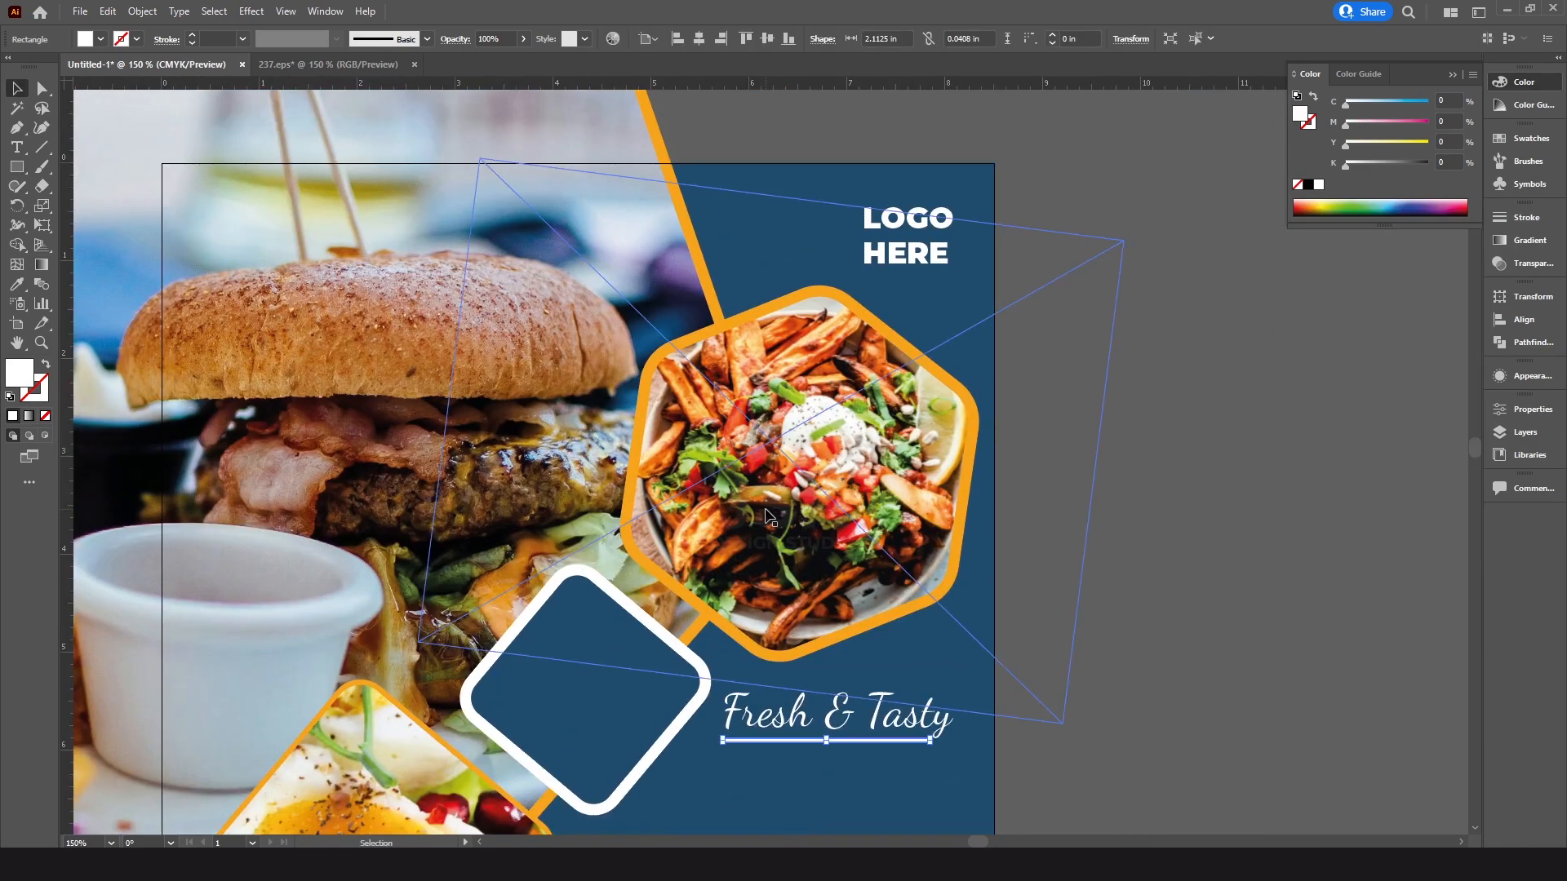
Fill the Fresh & Tasty underline with the orange sample colour using the Eyedropper
key(i)
scroll(522, 194, up, 2)
click(460, 130)
key(v)
drag(797, 604, 808, 364)
drag(773, 545, 776, 434)
click(1074, 612)
Fully round the ends of the orange underline with the Direct Selection tool's corner handles
drag(816, 521, 780, 486)
ctrl+click(780, 486)
ctrl+click(791, 492)
ctrl+click(800, 498)
click(818, 484)
click(43, 88)
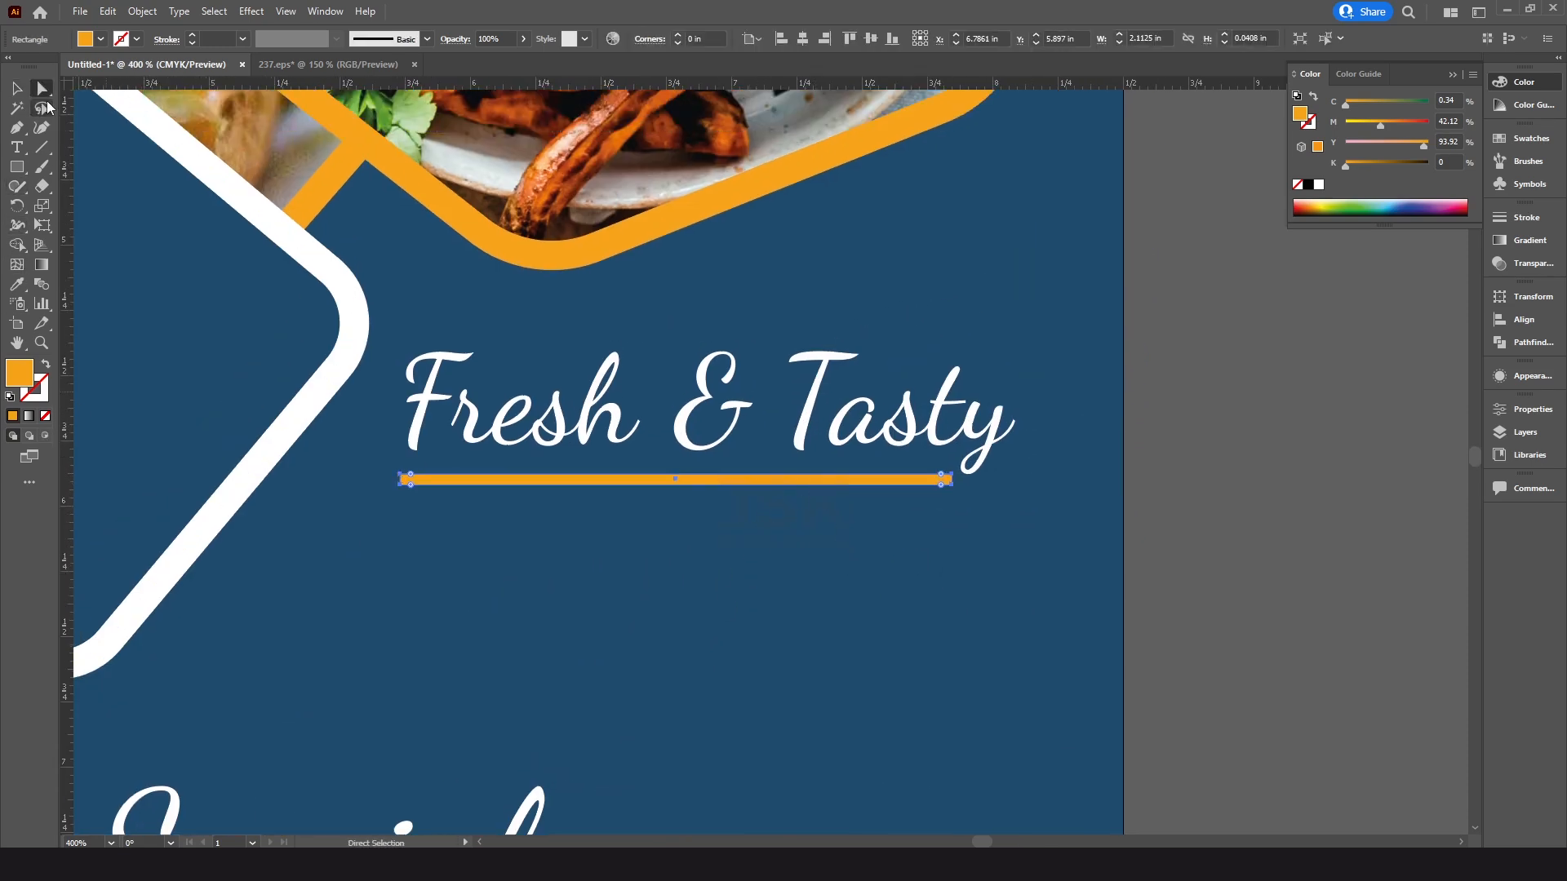
drag(409, 475, 662, 483)
key(v)
click(742, 545)
ctrl+alt+click(810, 412)
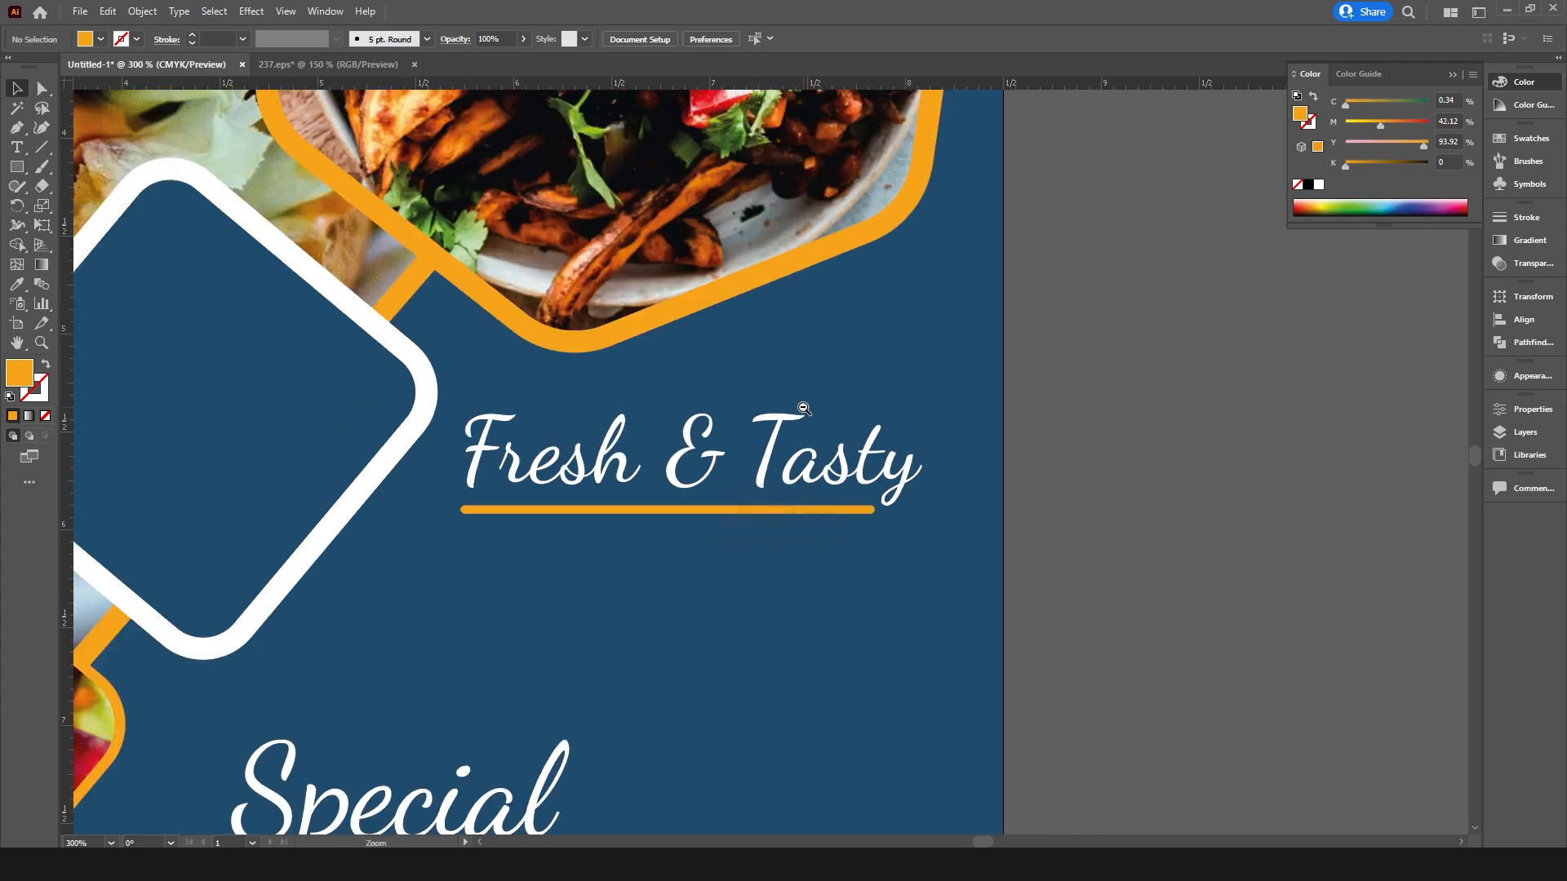
ctrl+alt+click(804, 408)
ctrl+alt+click(804, 408)
drag(433, 706, 598, 630)
ctrl+alt+click(773, 389)
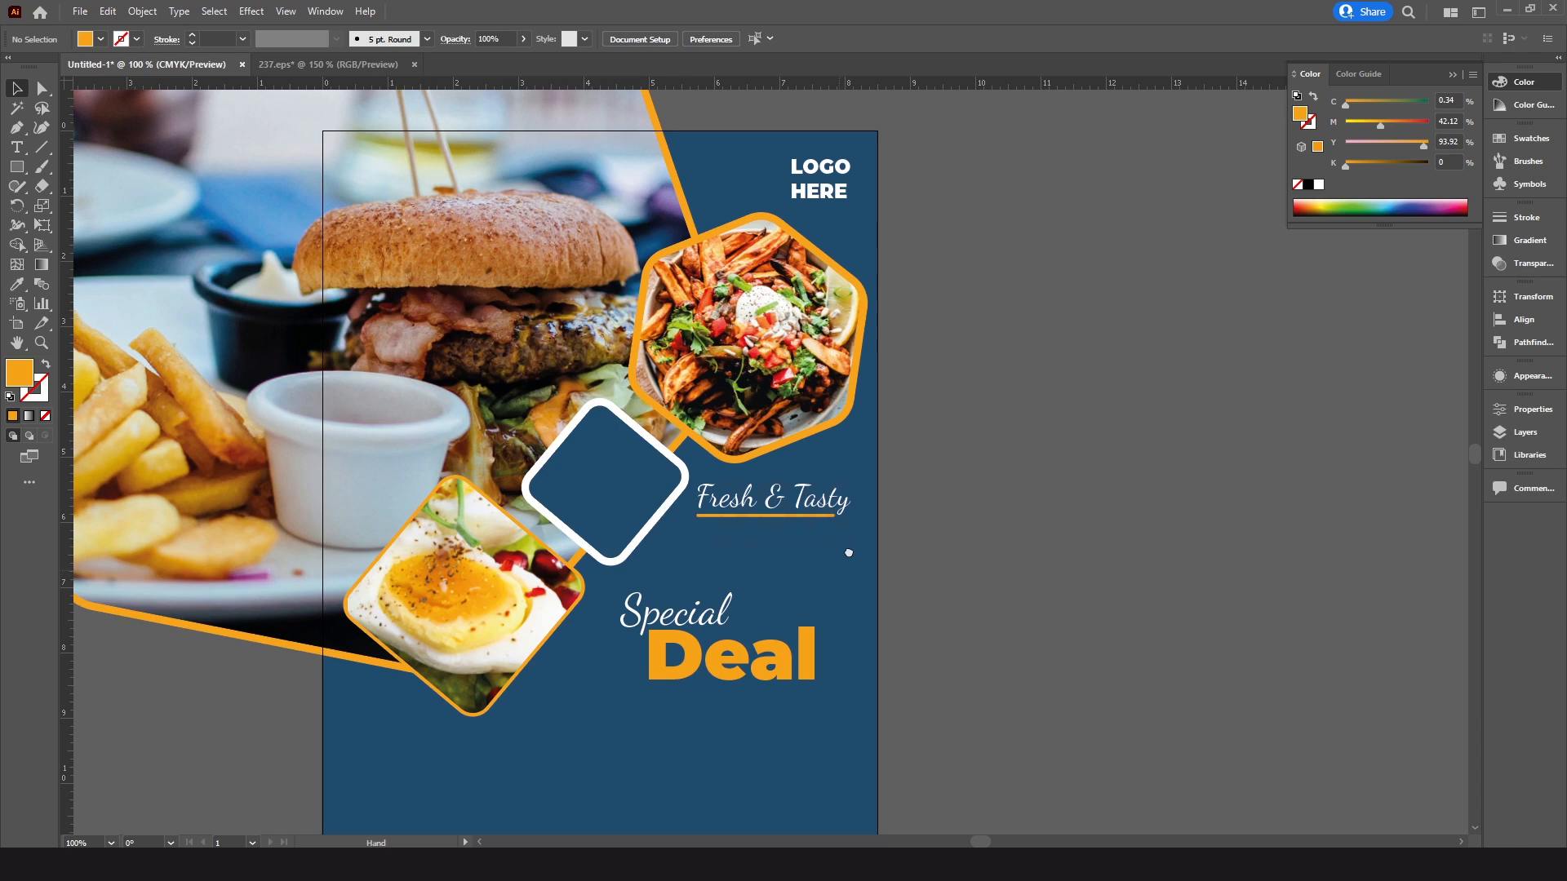
drag(848, 553, 852, 549)
click(601, 469)
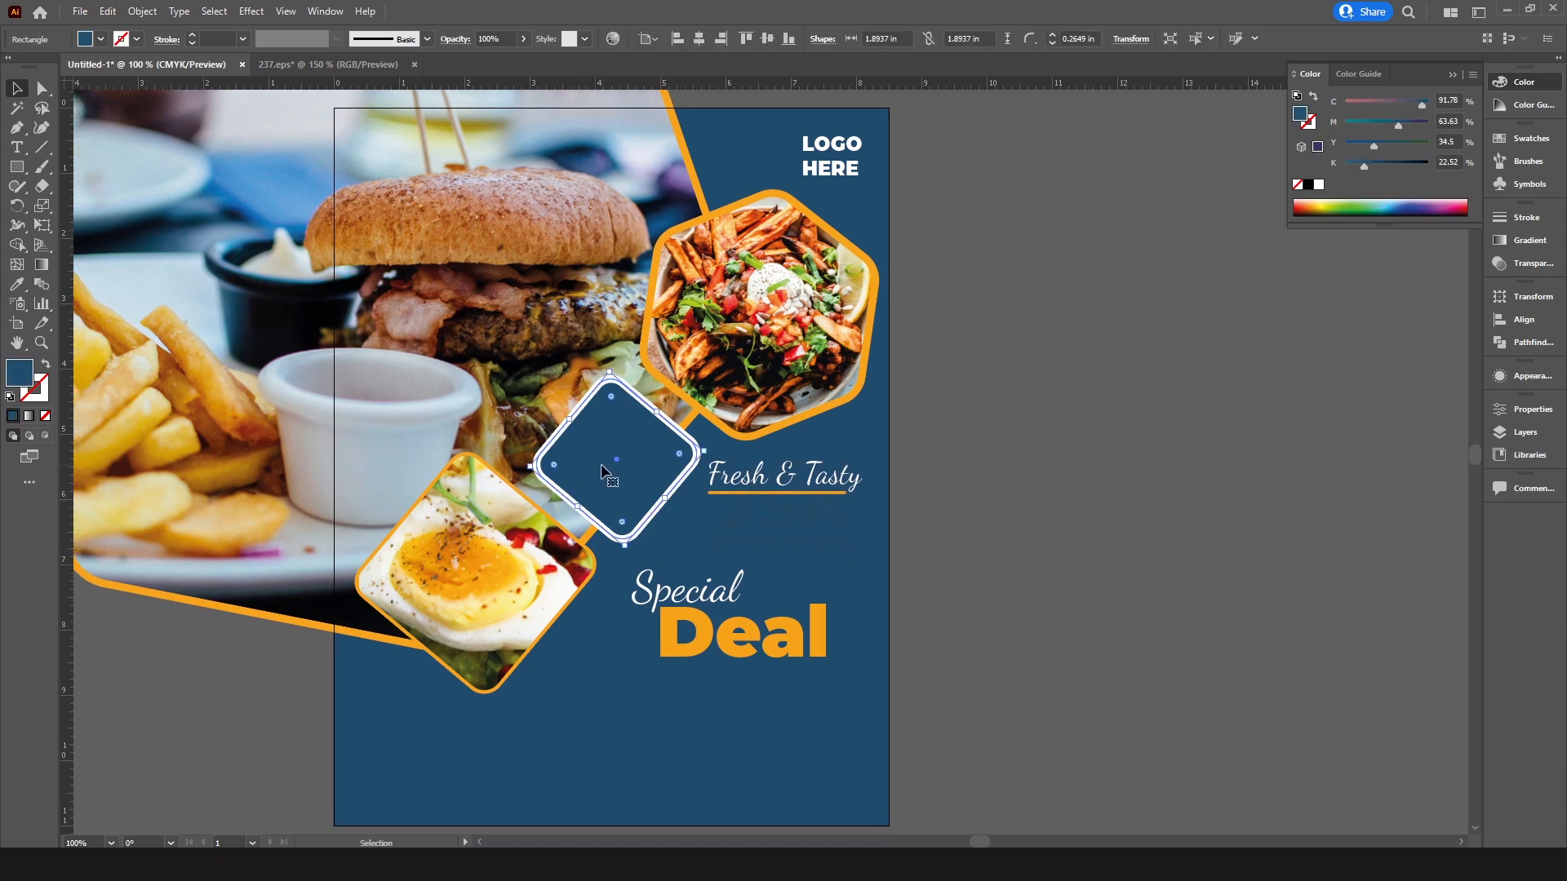
click(816, 546)
Duplicate the Deal text into the blue area below it and change the copy to "50%"
drag(762, 650, 653, 730)
double_click(638, 718)
double_click(639, 717)
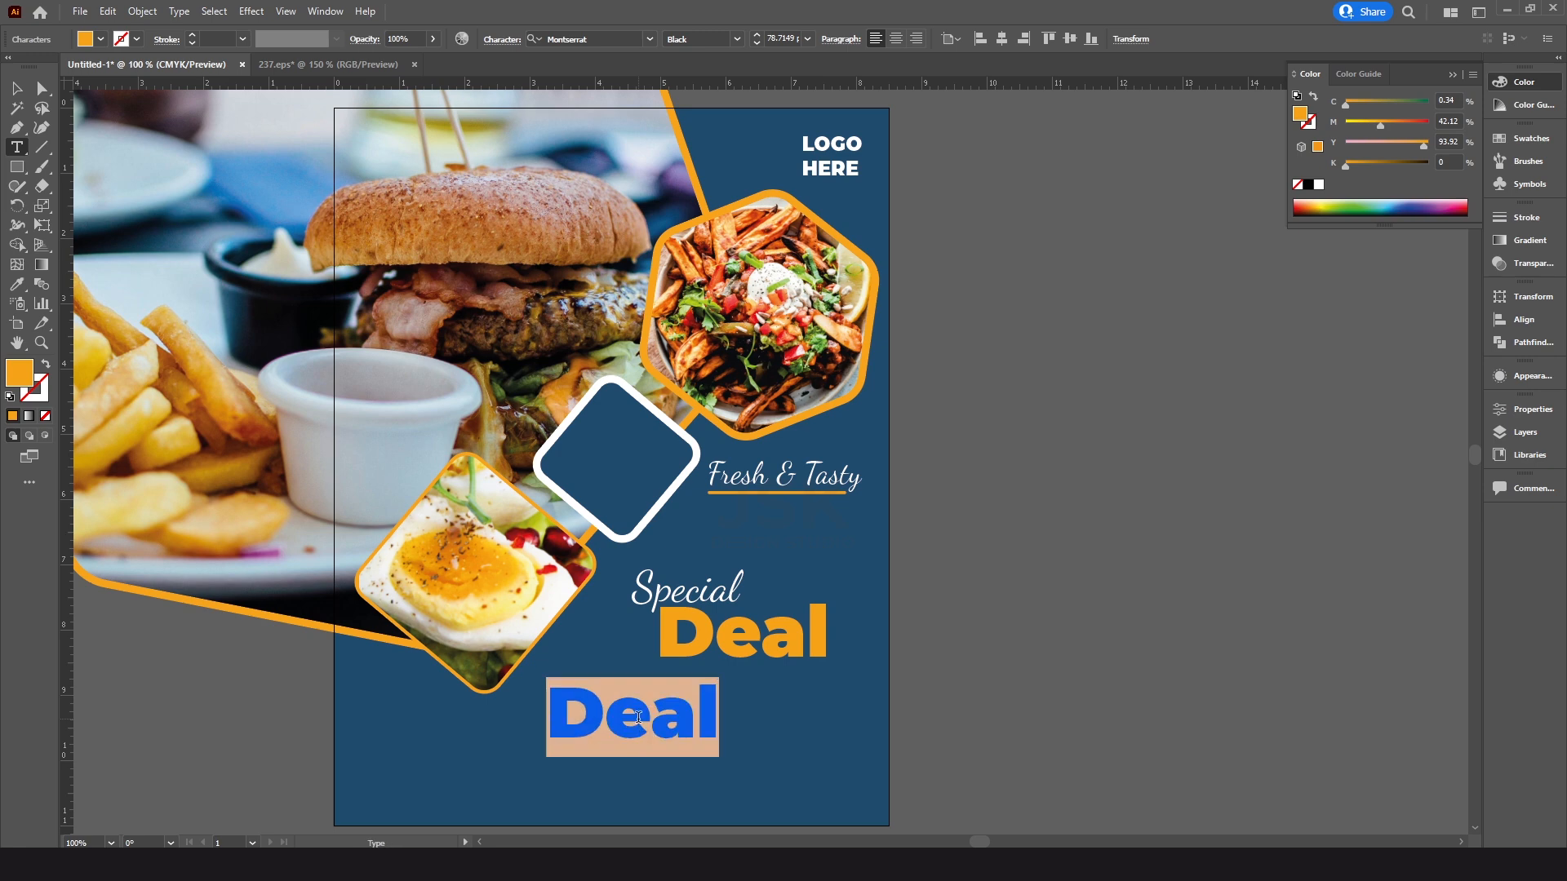
text(50)
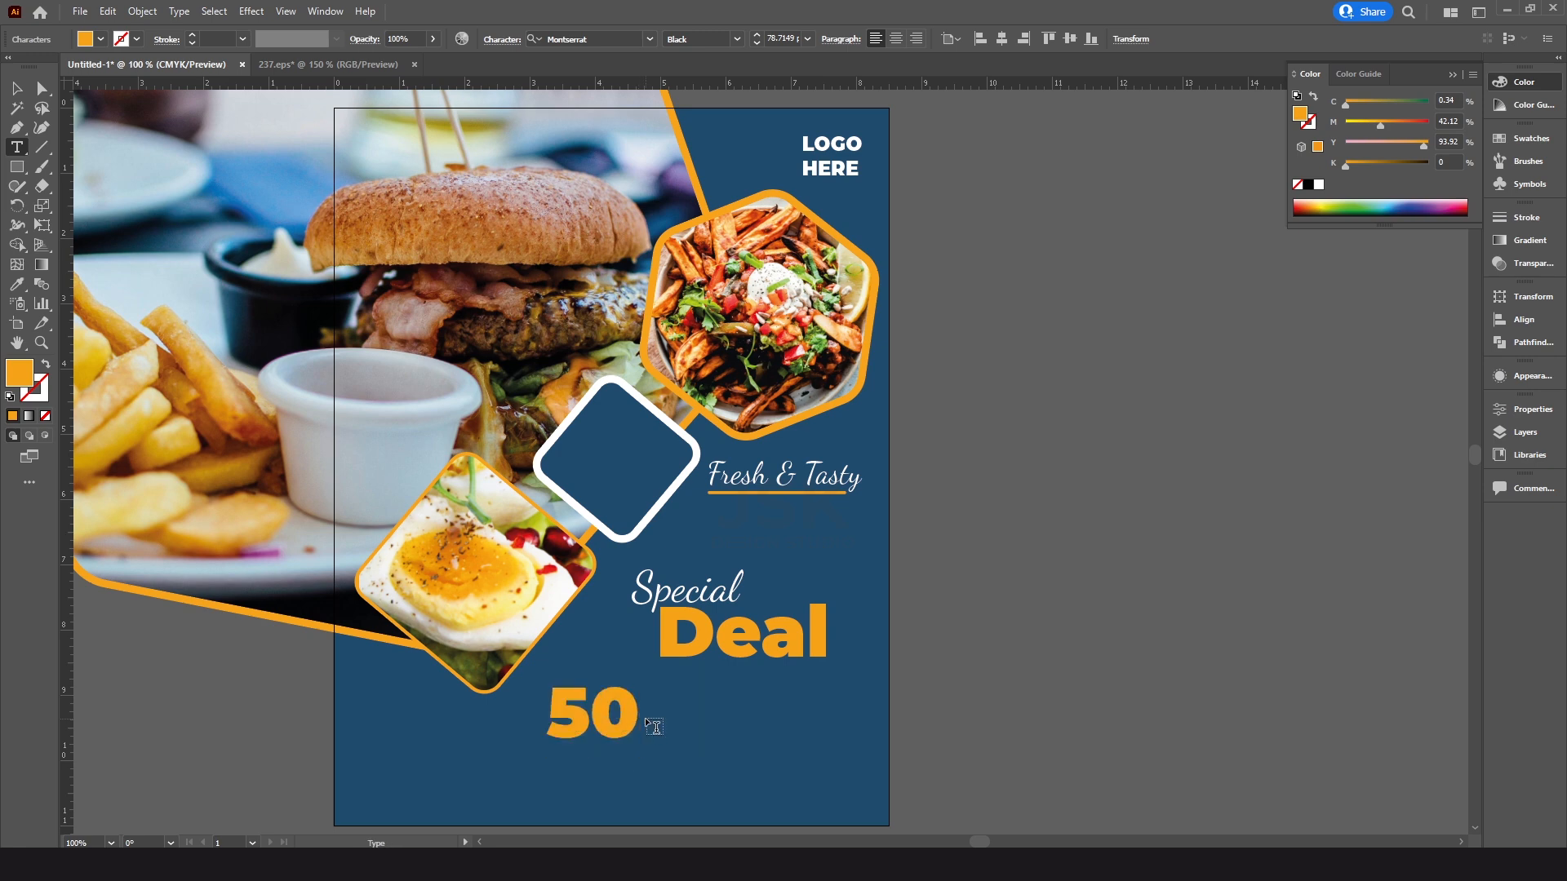
text(%)
key(Escape)
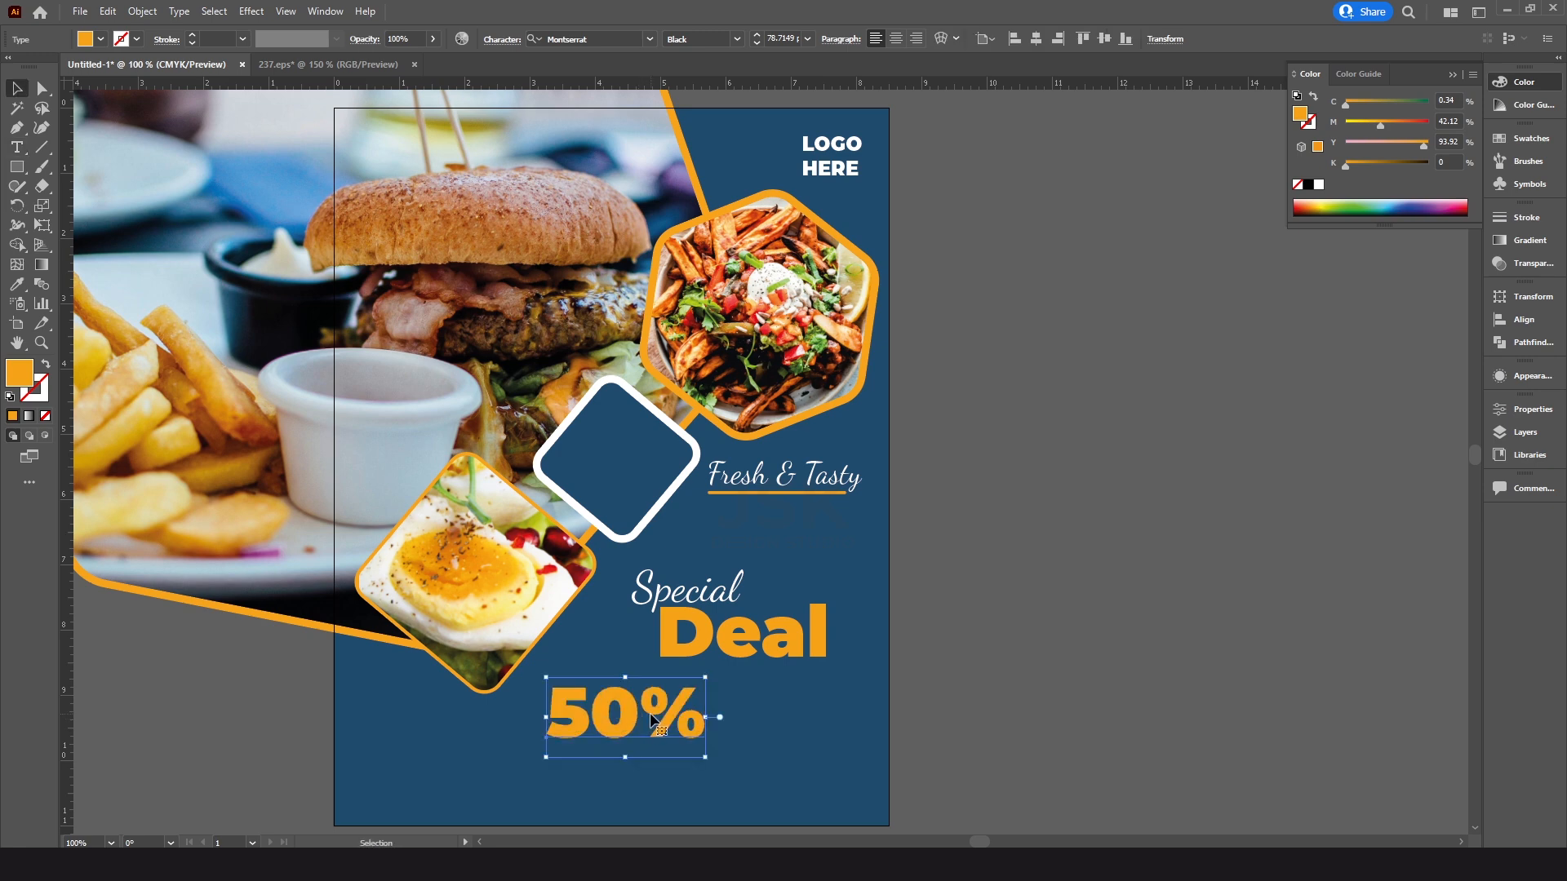
Scale down the 50% text and position it in the upper half of the small white-outlined diamond
drag(708, 718, 643, 440)
key(ctrl+plus)
key(ctrl+plus)
drag(599, 503, 617, 504)
key(Left)
key(Up)
key(Up)
key(Up)
key(Up)
Duplicate the 50% text directly below itself in the diamond, change the copy to "OFF" and size it to about 45 pt
drag(737, 490, 741, 565)
double_click(741, 561)
key(ctrl+a)
text(OFF)
key(Escape)
drag(705, 624, 708, 624)
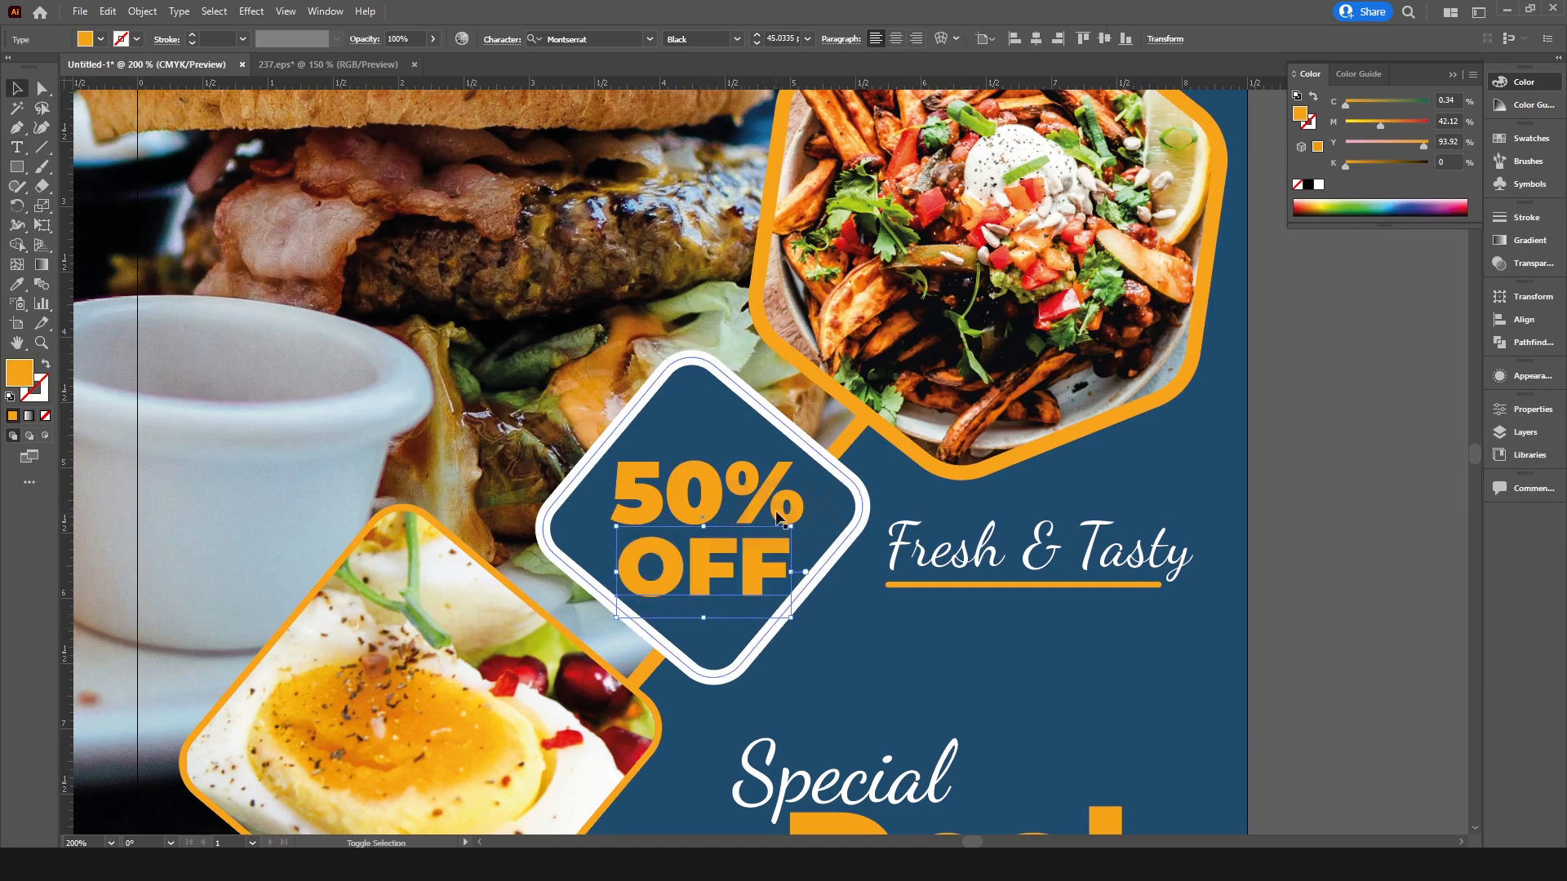
Scale the 50% and OFF texts down together to about 43 pt and 40 pt and set their weight to ExtraBold
shift+click(772, 494)
drag(771, 494, 794, 451)
click(737, 39)
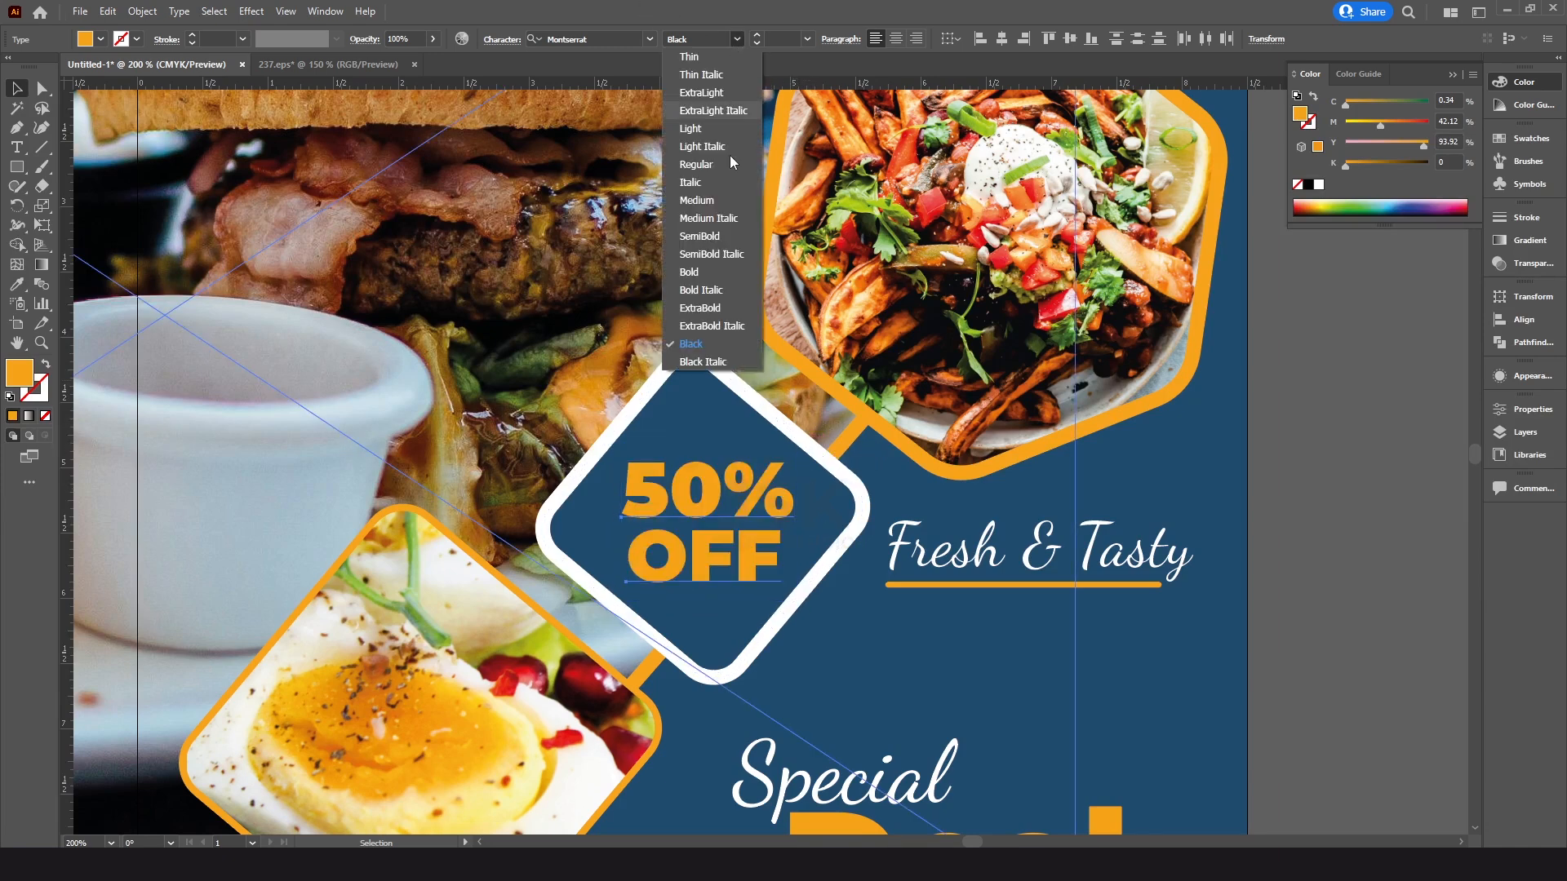
click(699, 308)
key(Up)
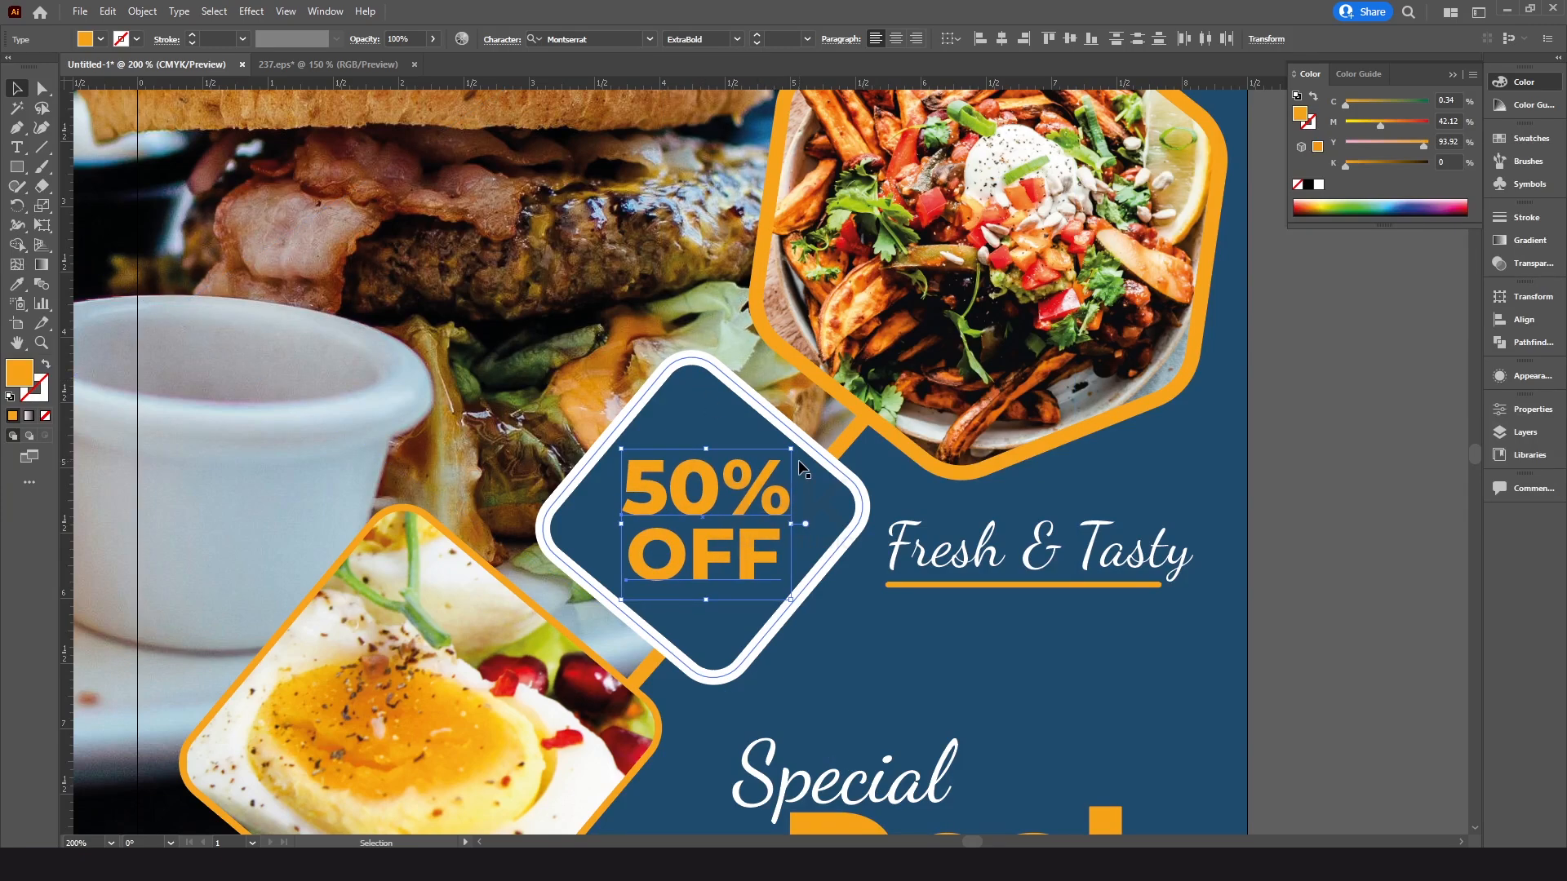
ctrl+alt+click(800, 504)
ctrl+alt+click(826, 523)
key(ctrl+shift+a)
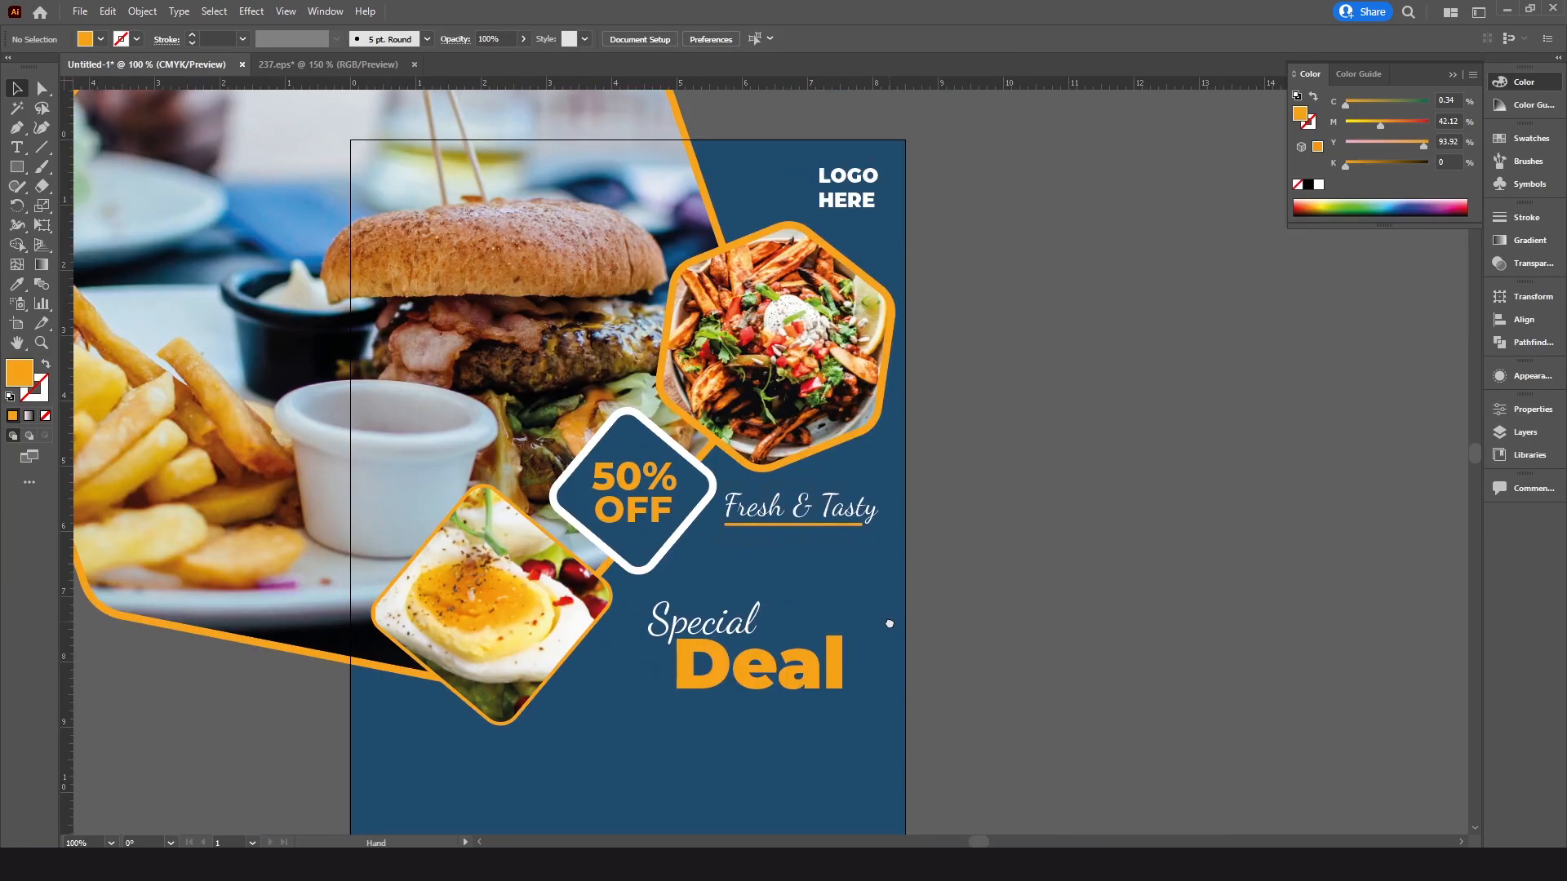
Fine-tune the placement of the OFF and 50% lines inside the white-outlined diamond
click(635, 520)
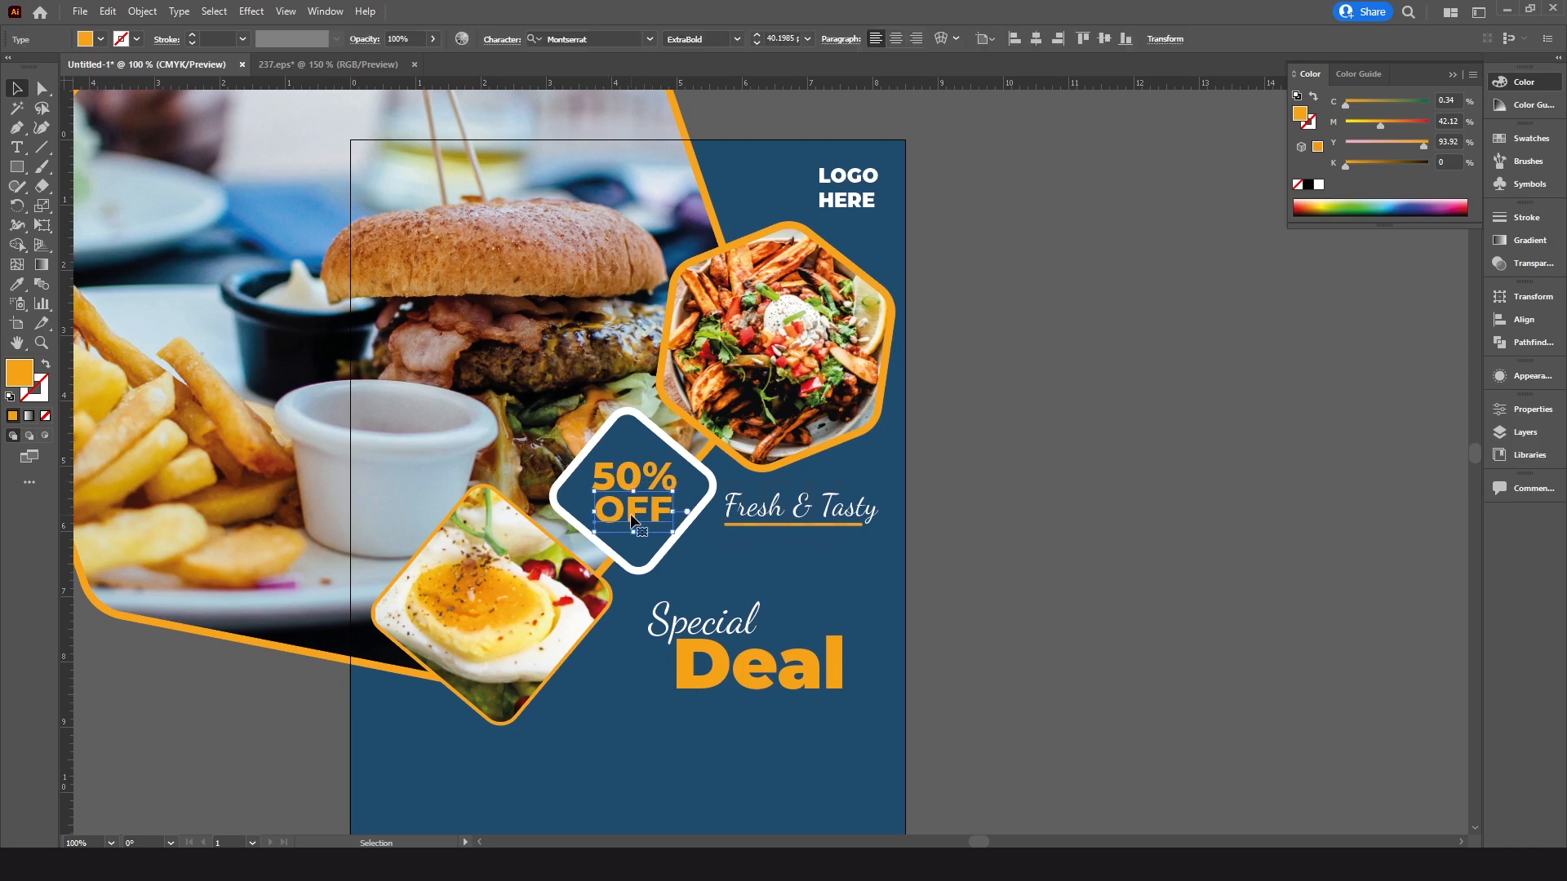
shift+click(657, 478)
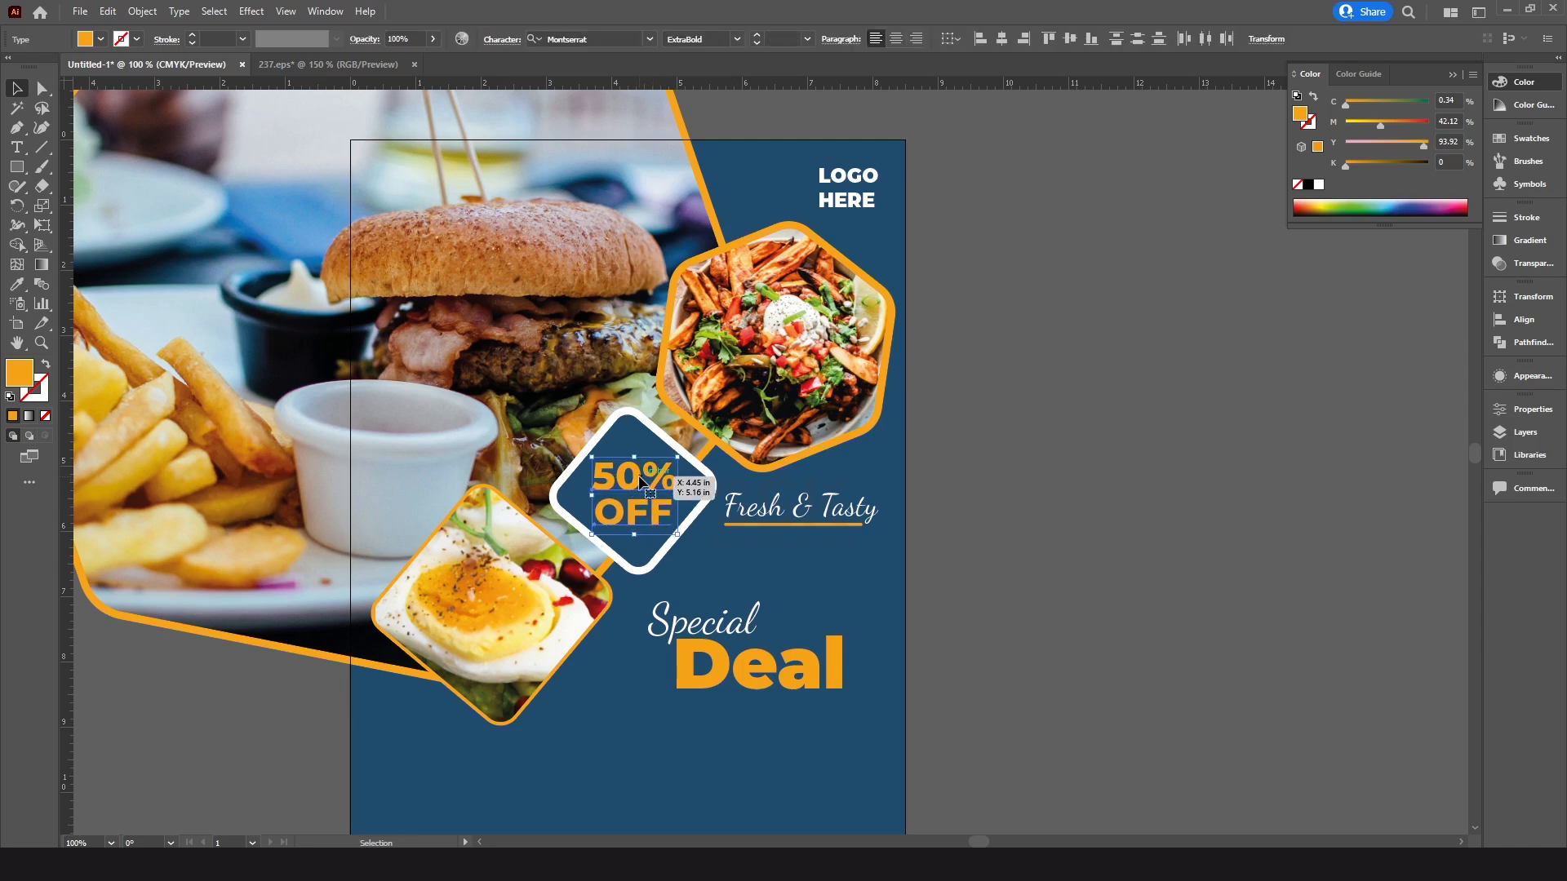
click(871, 580)
drag(882, 592, 909, 544)
key(ctrl+0)
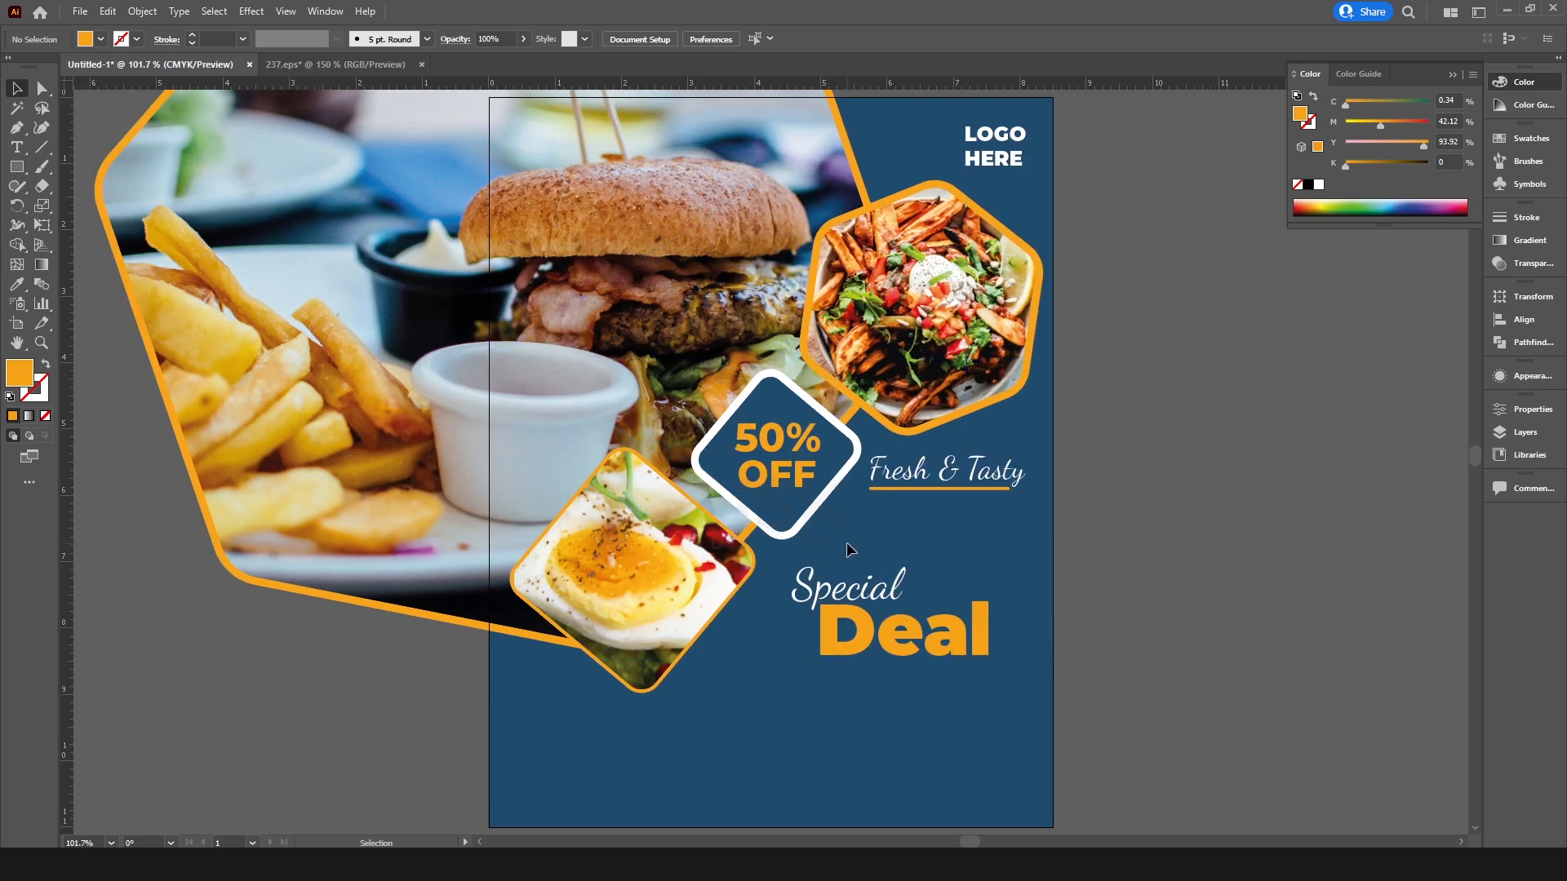
Duplicate the 50% text into the blue area below the egg photo and change the copy to "FOR MORE DISCOUNTS"
alt+drag(801, 434, 623, 707)
key(ctrl+space)
ctrl+click(772, 573)
ctrl+click(771, 573)
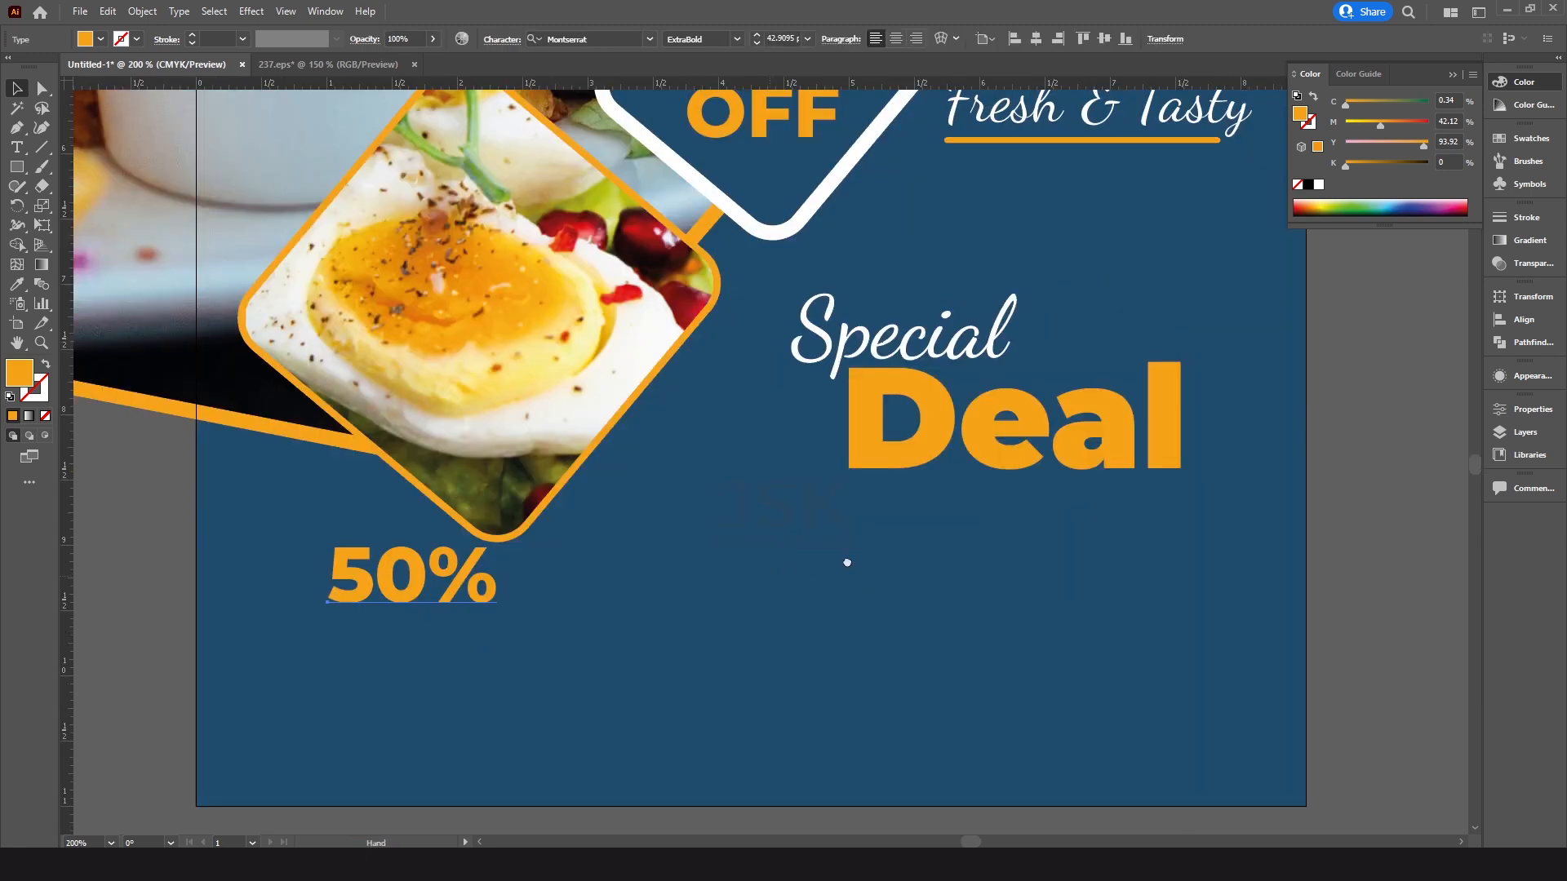
scroll(811, 563, left, 3)
double_click(637, 596)
key(ctrl+a)
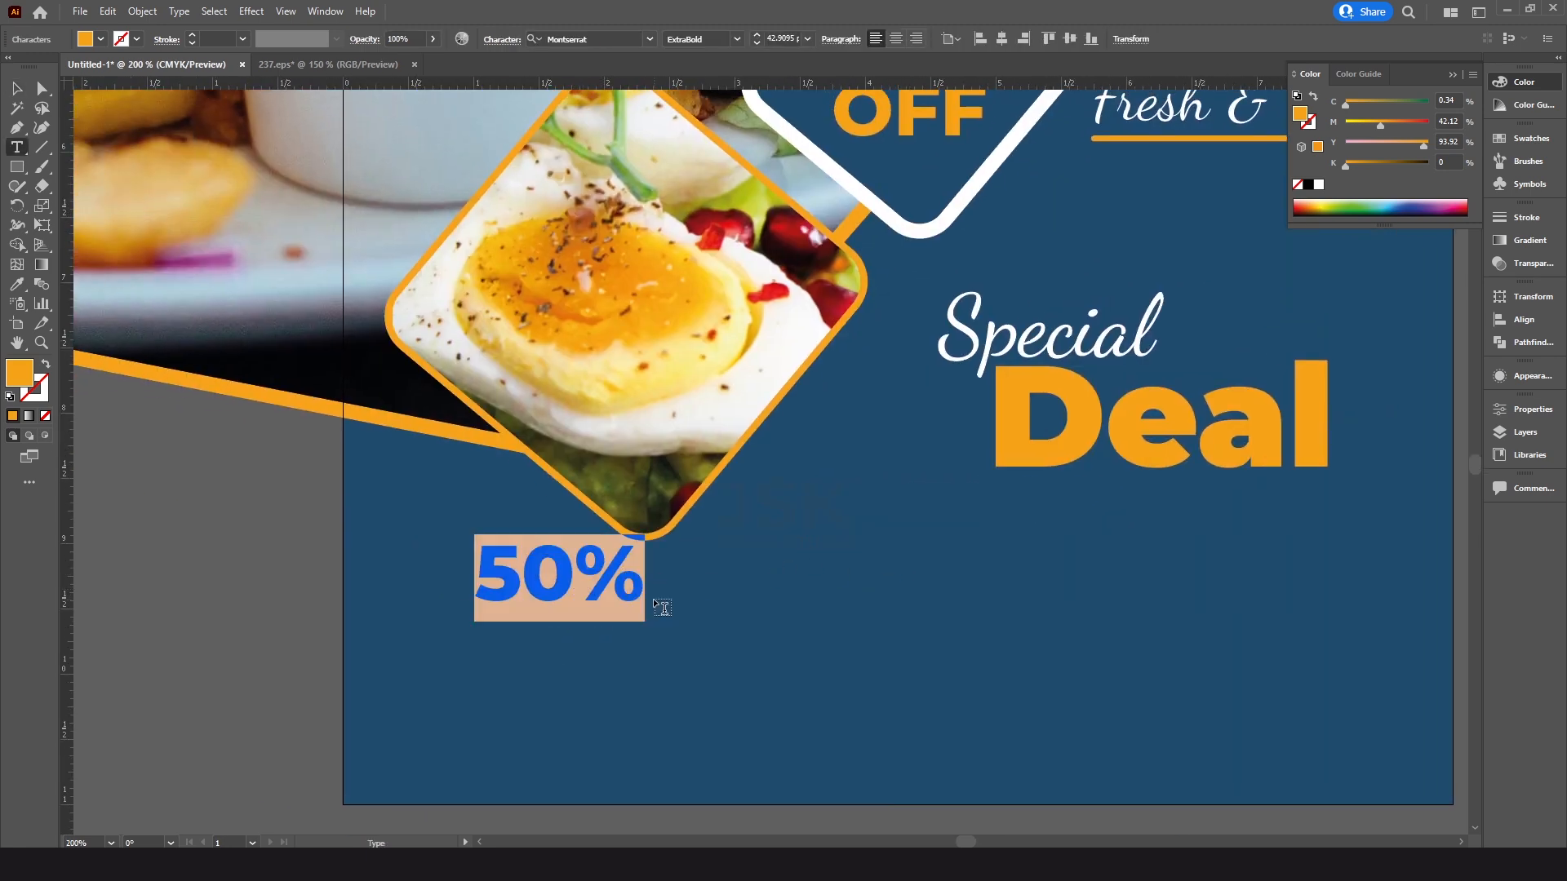
text(FOR M)
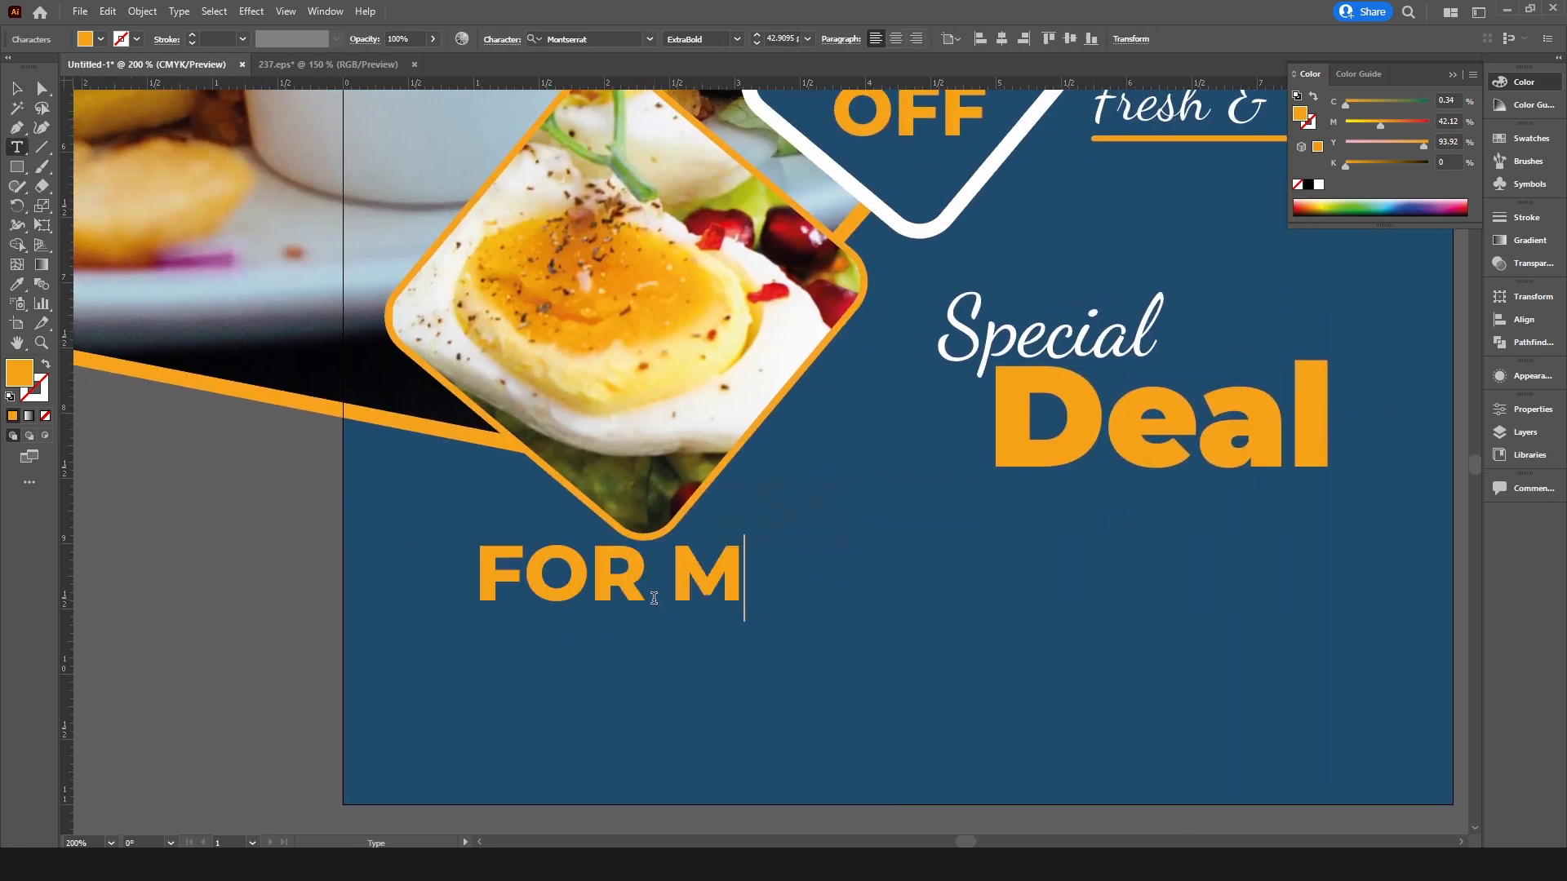
text(ORE DIS)
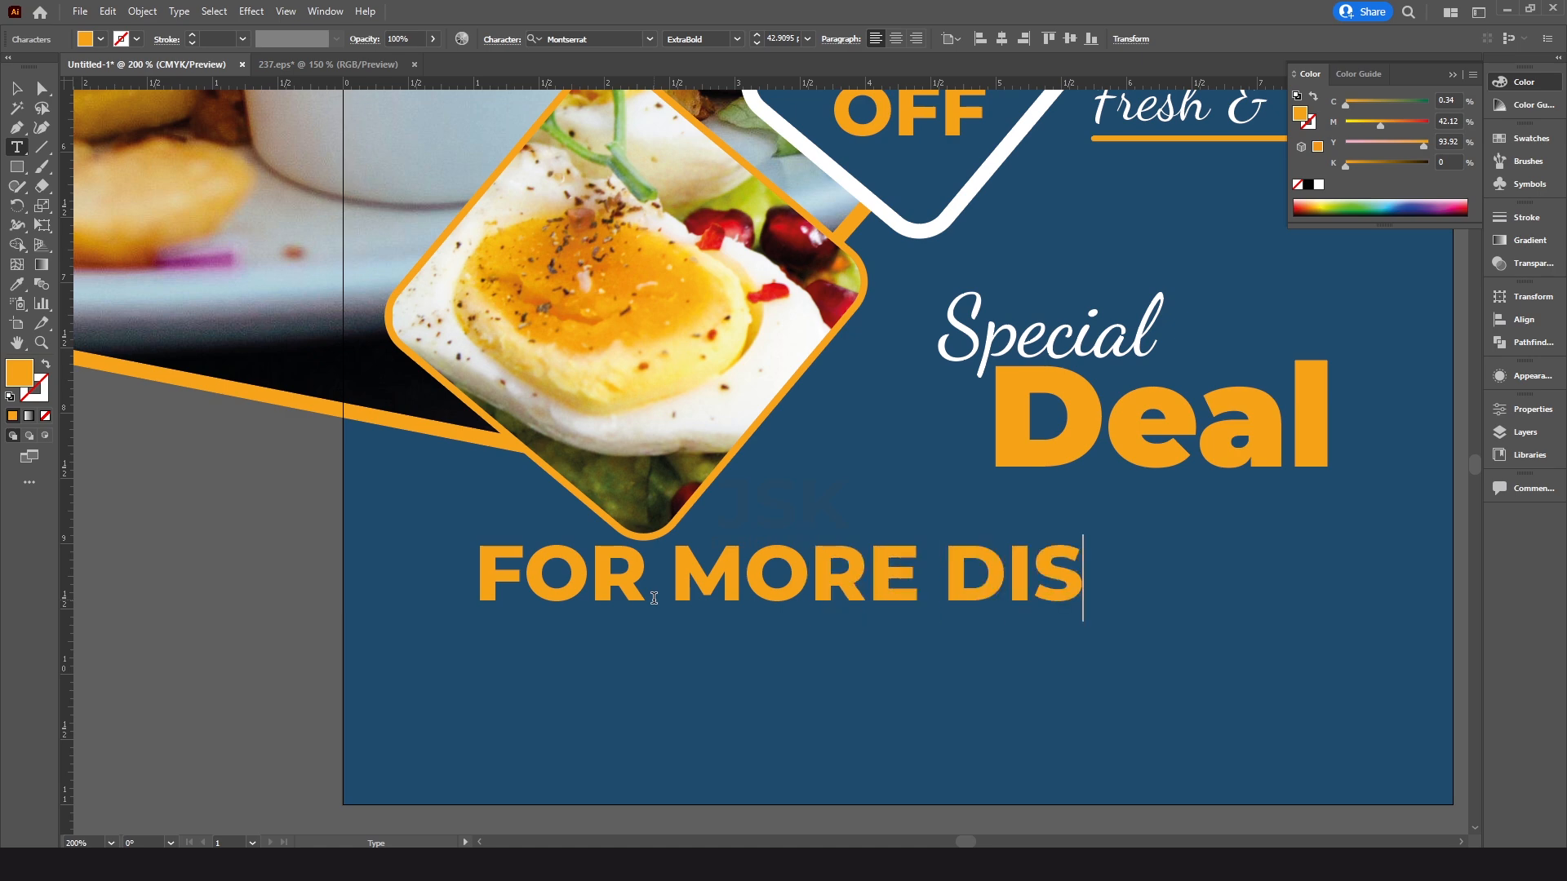
text(COUNTS)
key(Escape)
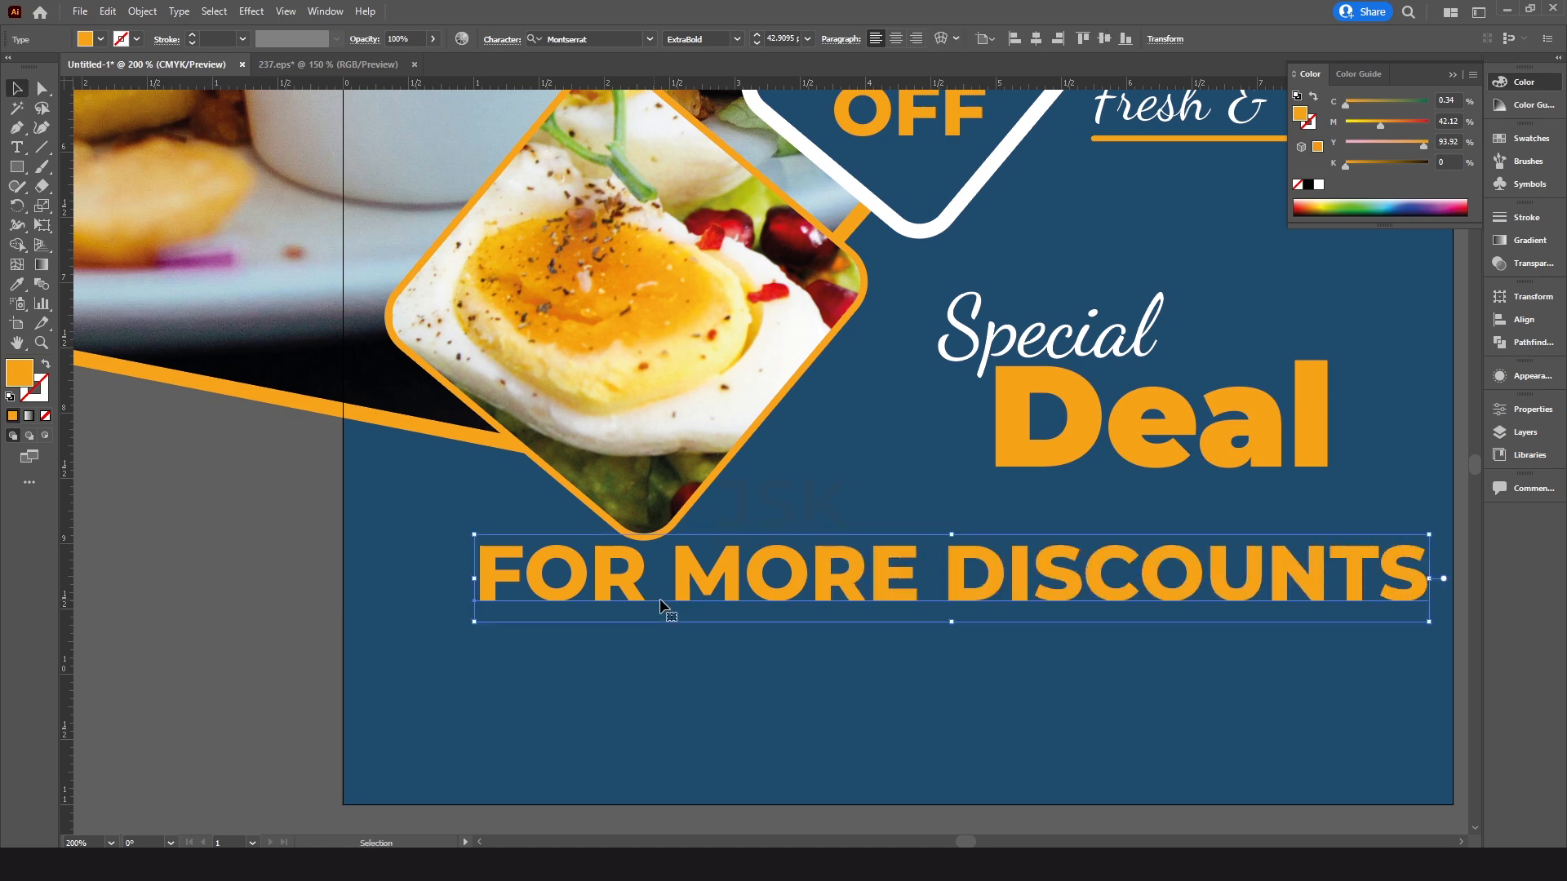
Scale the discounts text to about 15 pt, add the second line "INVITE YOUR FRIENDS!" and place it near the page's left edge
drag(1429, 579, 809, 563)
double_click(736, 573)
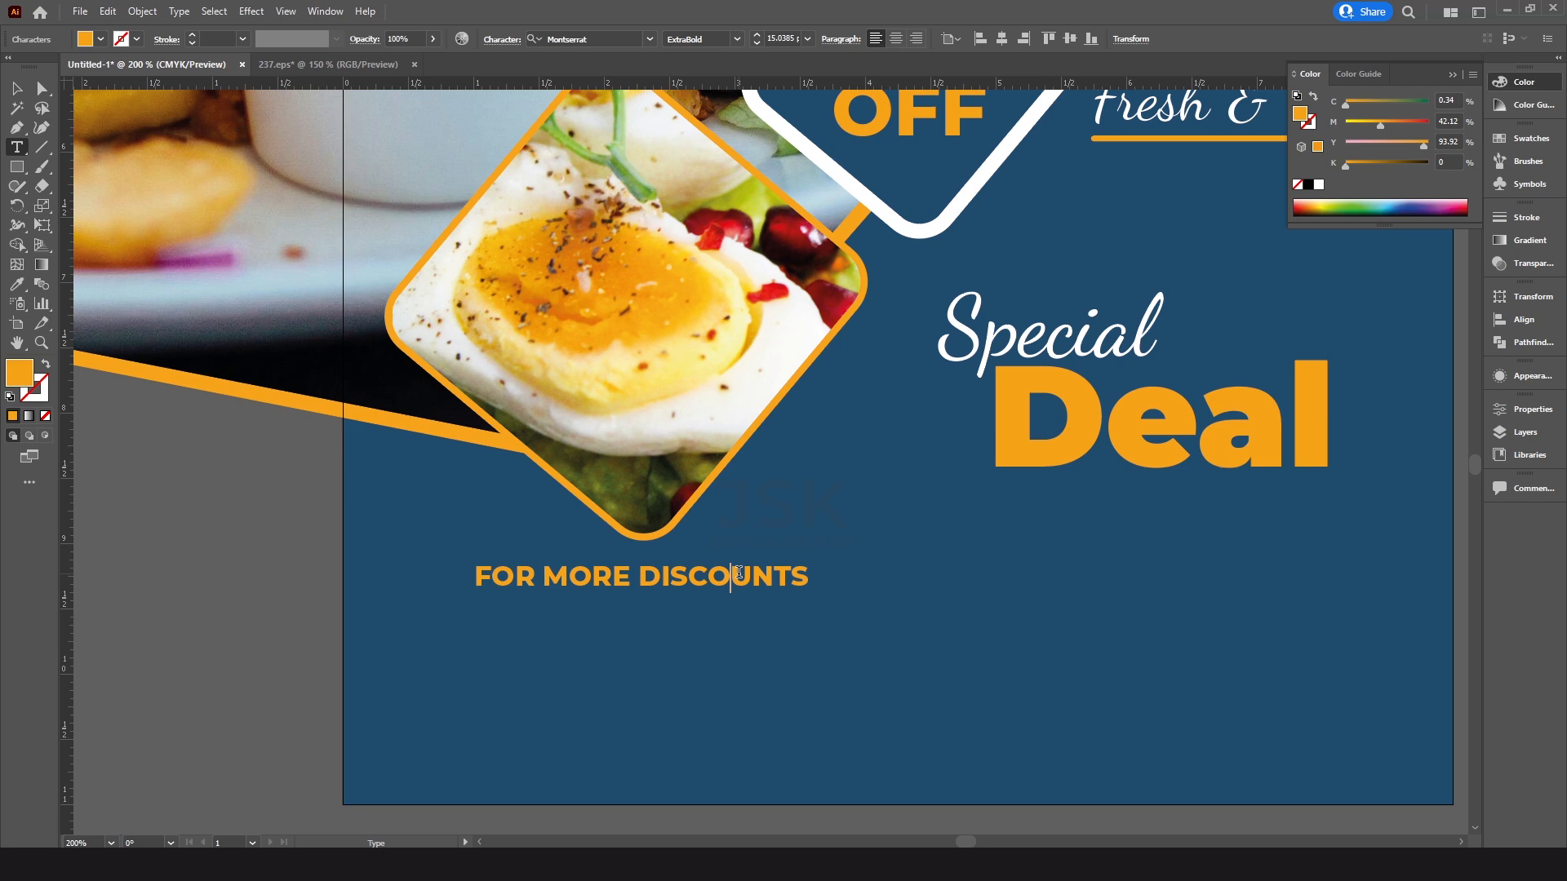
text(INVITE YOUR FRIENDS!)
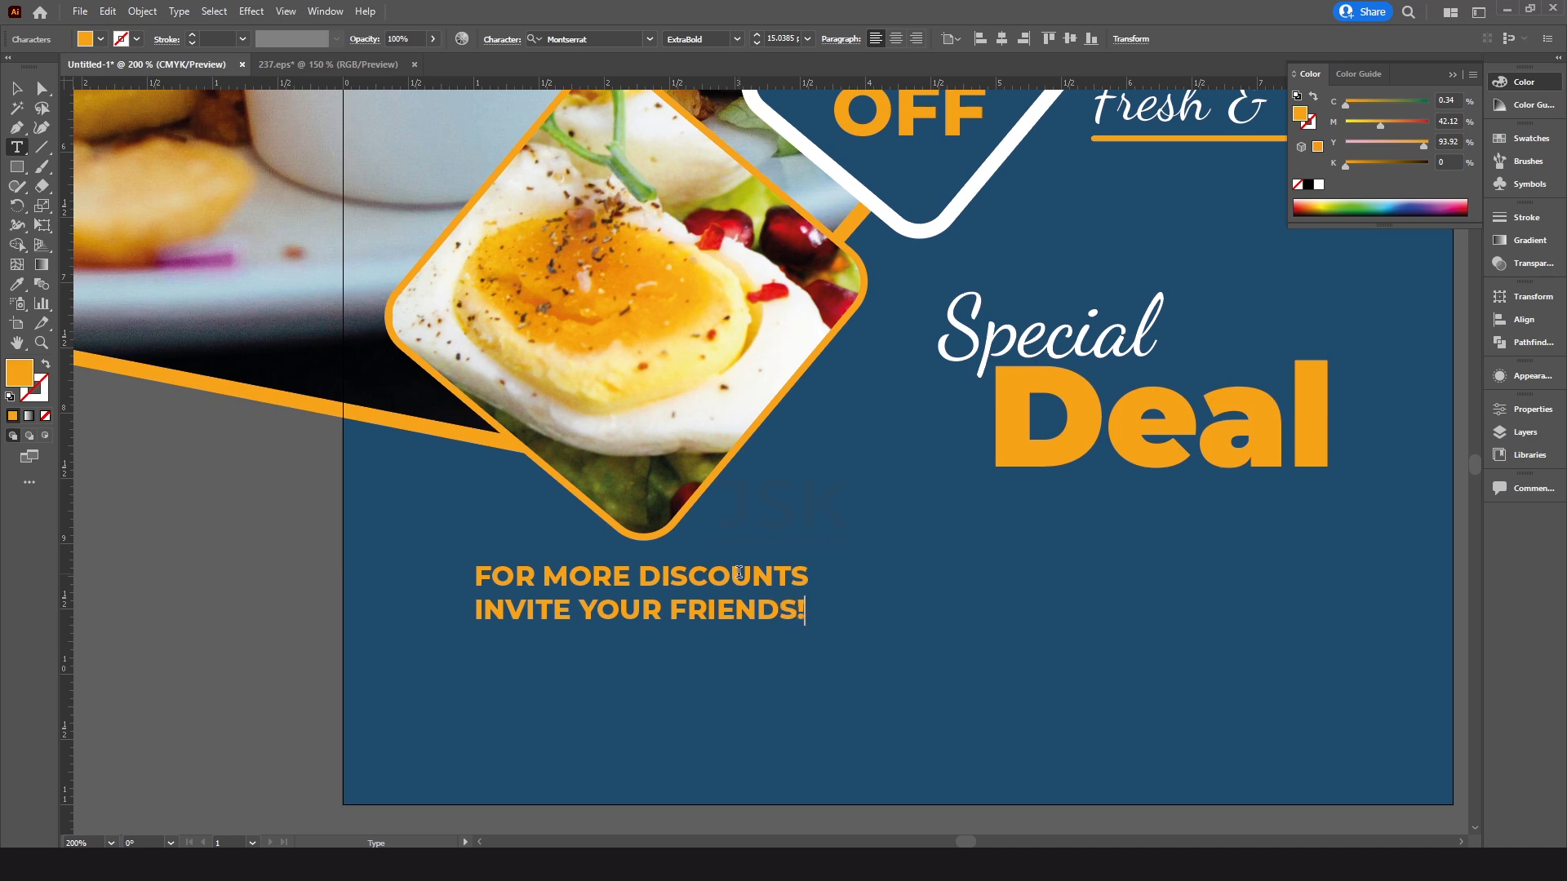
key(Escape)
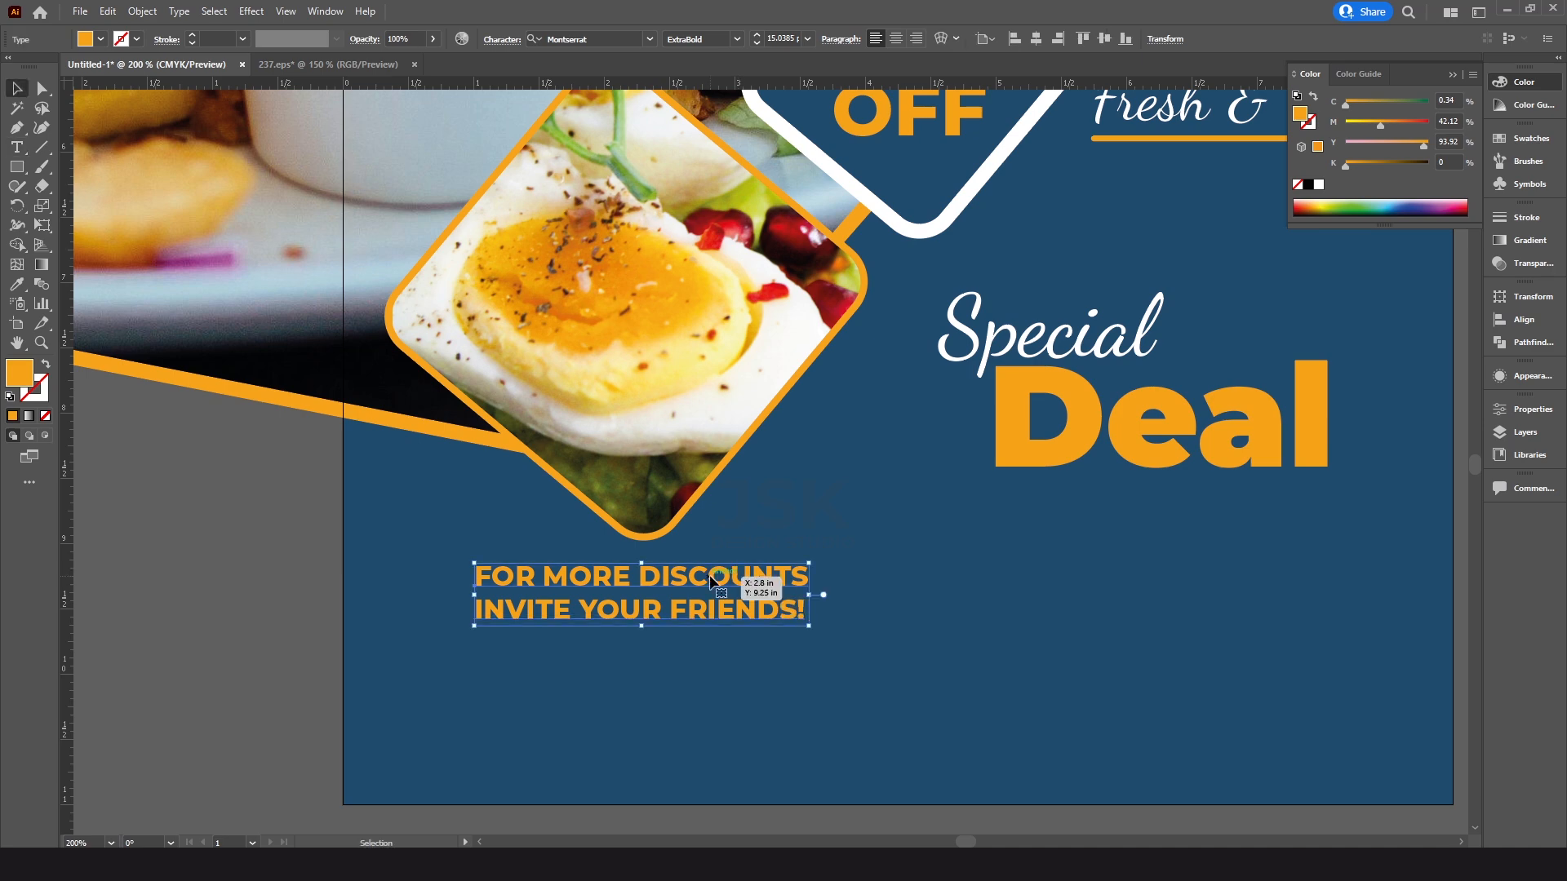
drag(859, 481, 836, 504)
drag(703, 601, 651, 576)
click(786, 592)
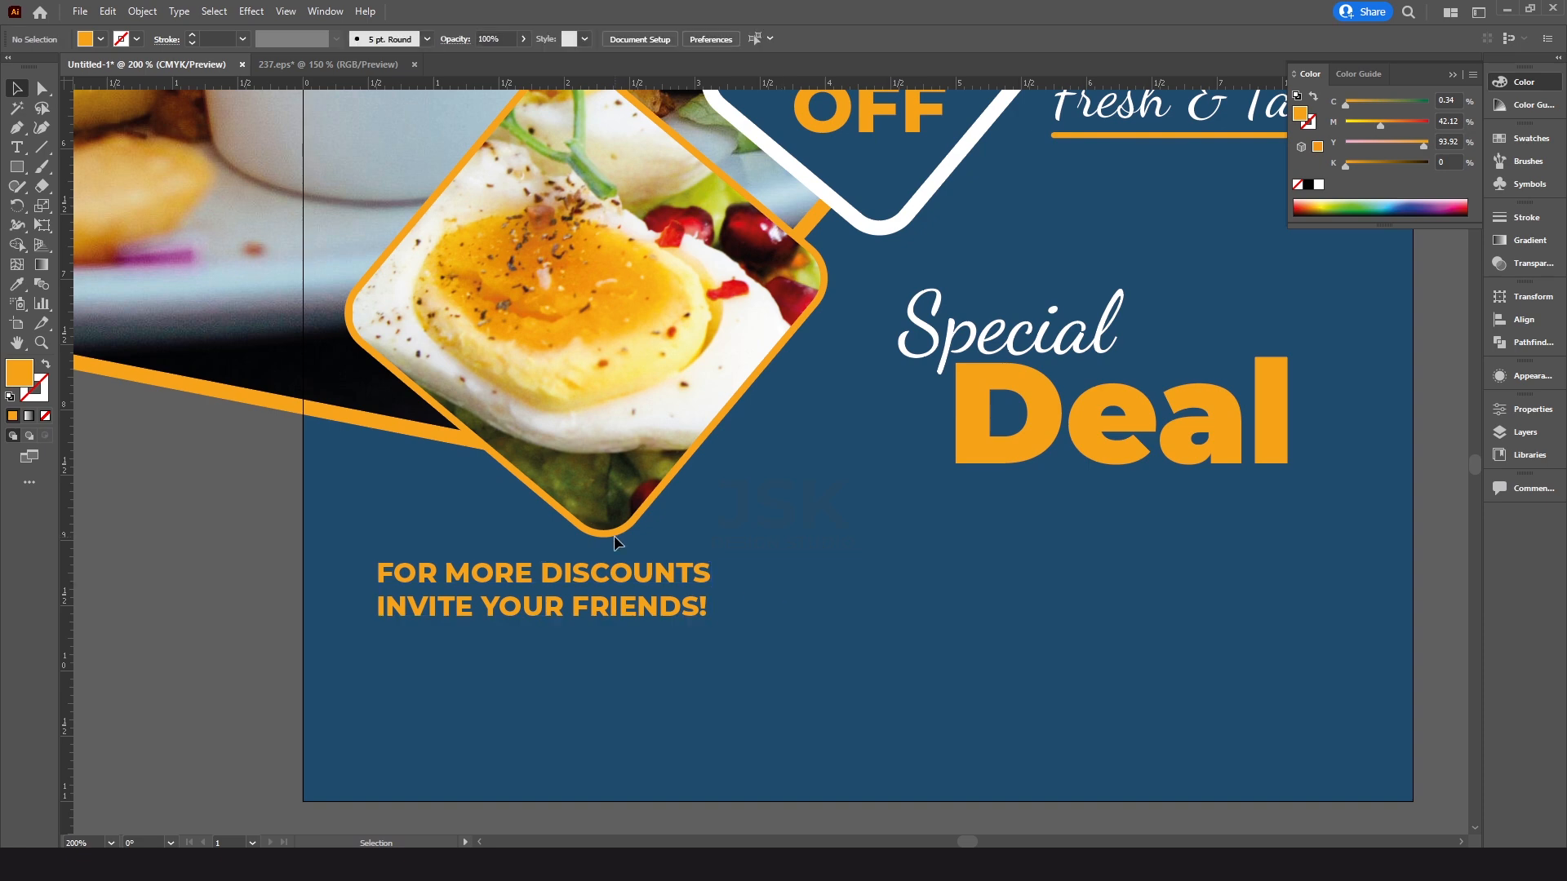
Draw a thin vertical orange rounded bar just right of the two-line discounts text, matching its height
click(15, 170)
drag(16, 173, 98, 186)
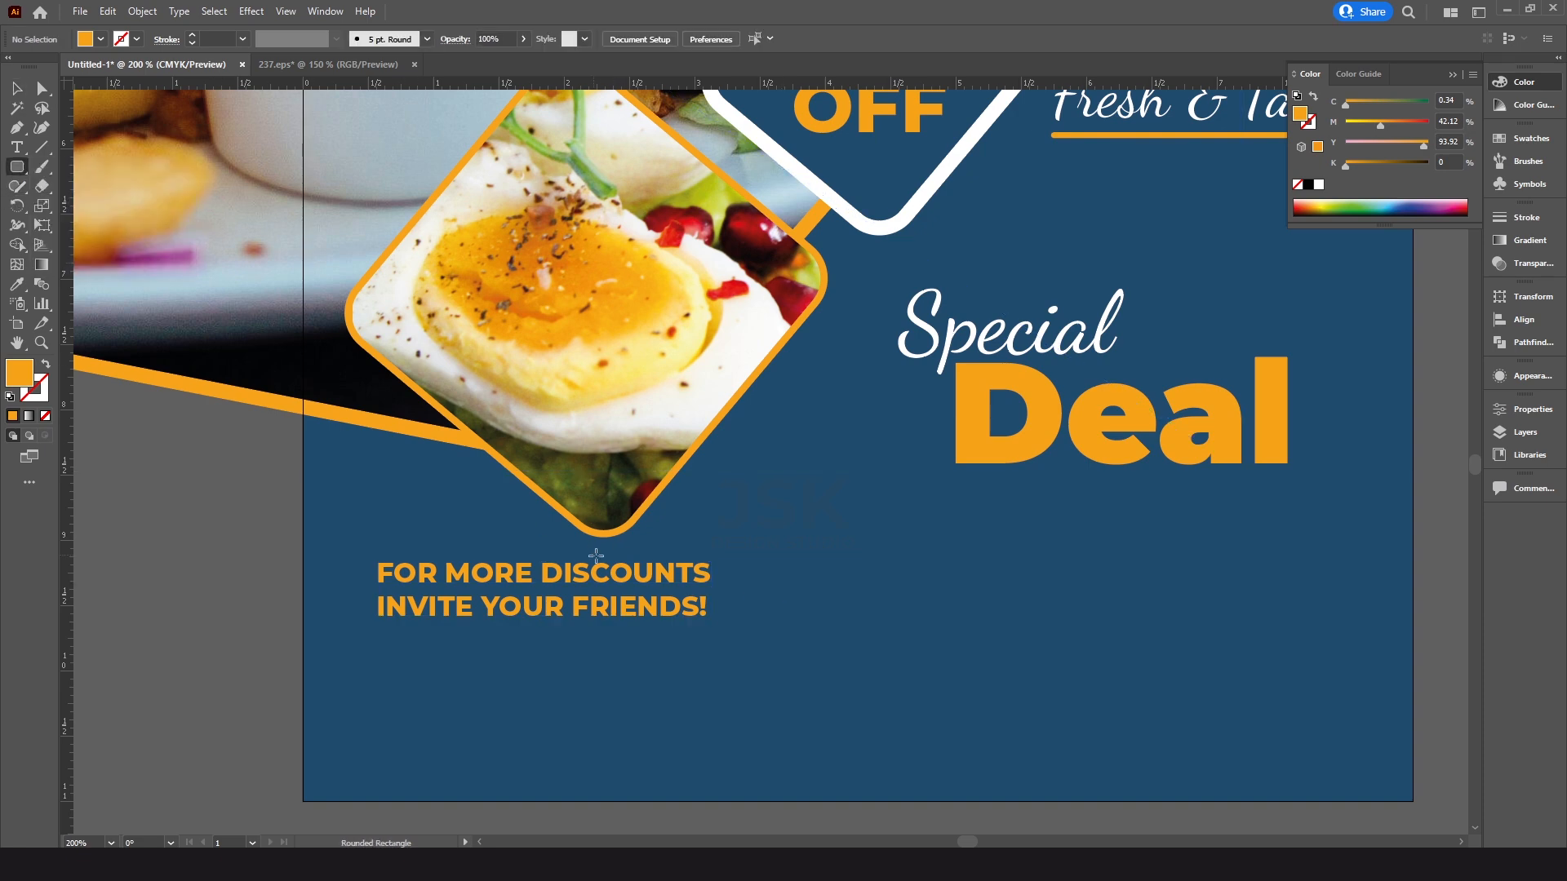
drag(731, 563, 738, 616)
key(v)
click(749, 678)
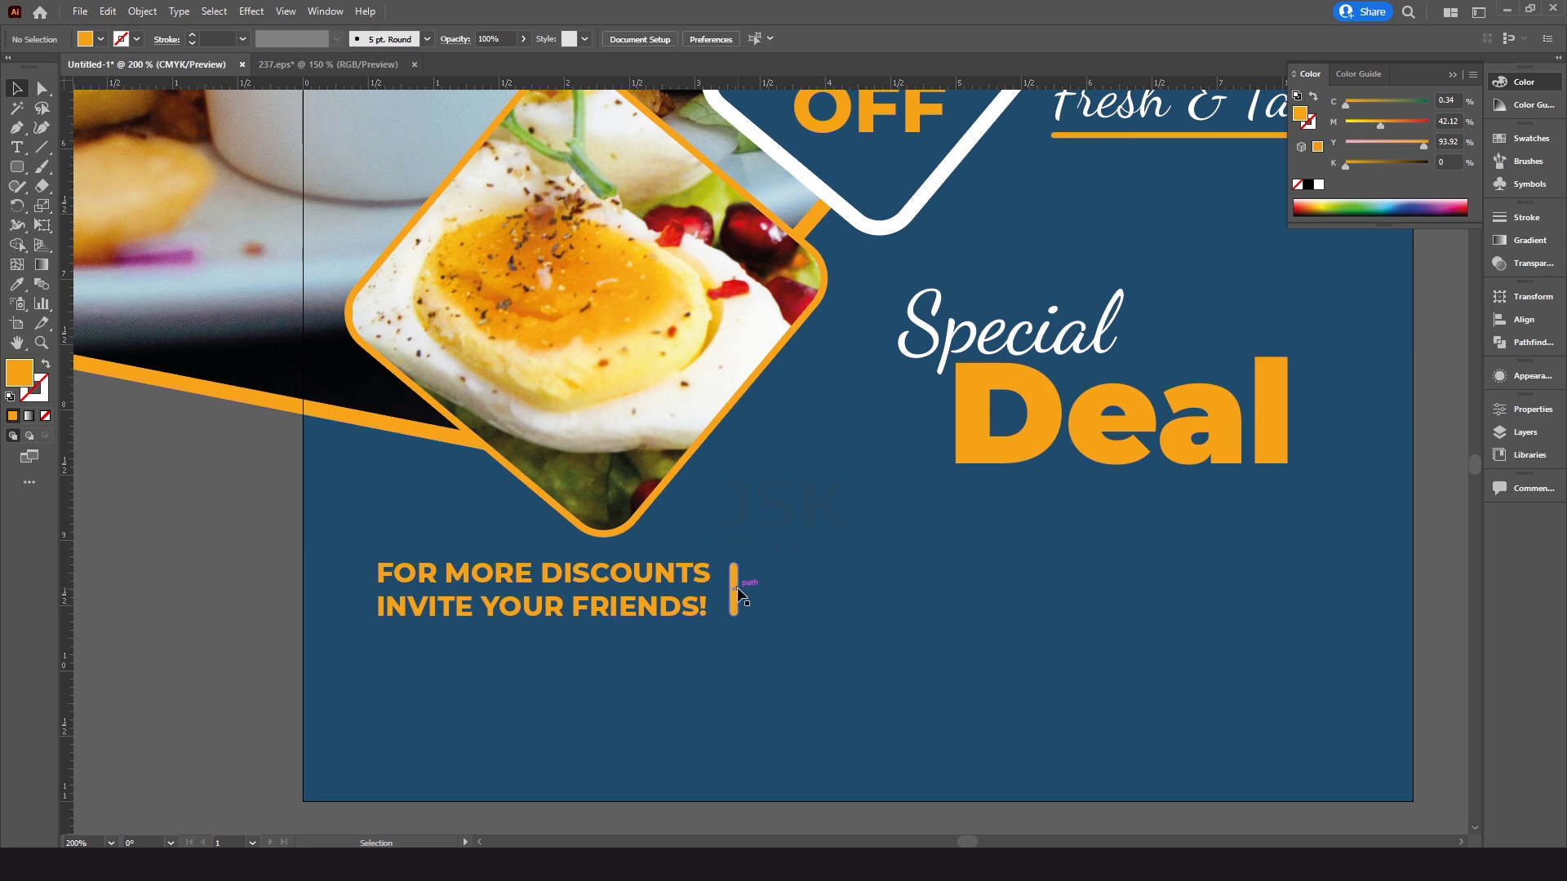
Change the fill of the two-line discounts text to white
key(ctrl+minus)
click(575, 644)
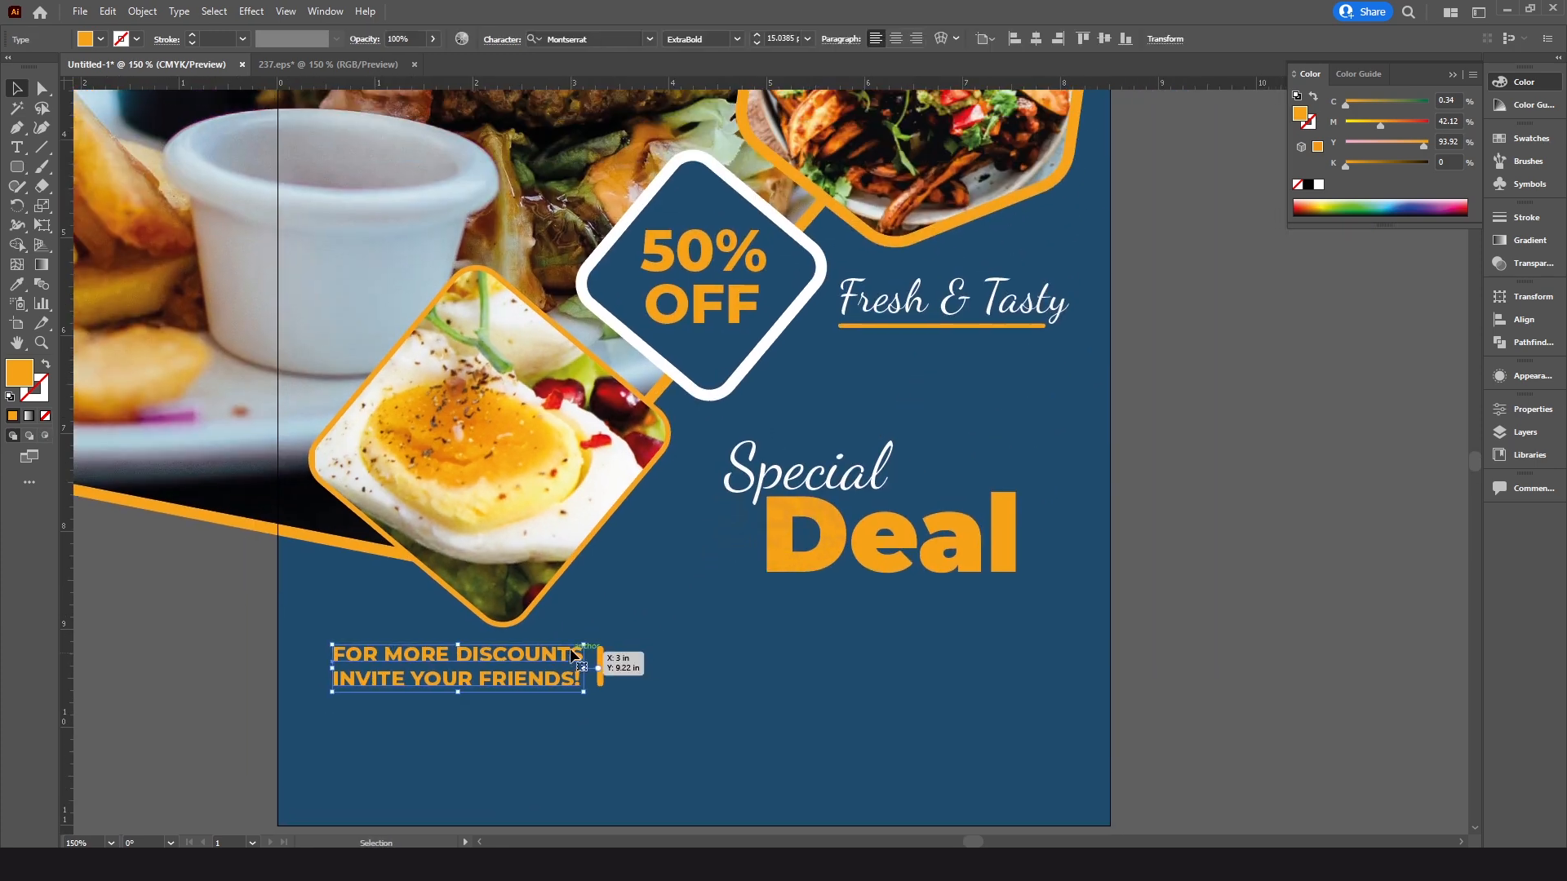
key(i)
key(ctrl+minus)
drag(682, 514, 663, 715)
key(v)
click(100, 38)
click(34, 69)
click(713, 772)
scroll(713, 772, up, 1)
drag(713, 772, 683, 585)
Add a three-line placeholder text area in Montserrat Bold 8 pt to the right of the orange bar
click(27, 149)
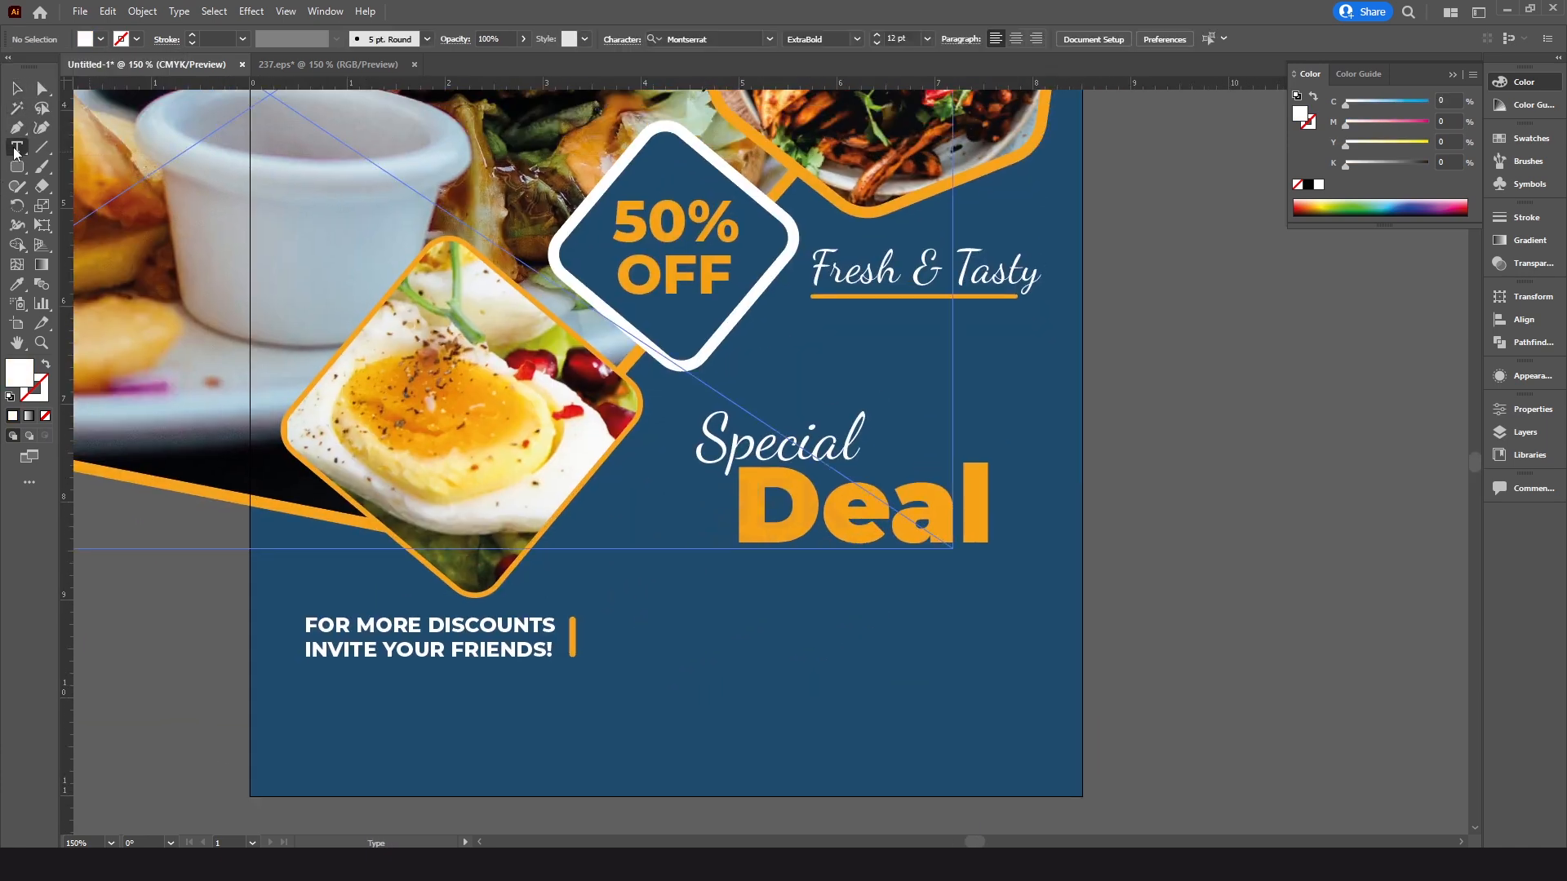
click(15, 152)
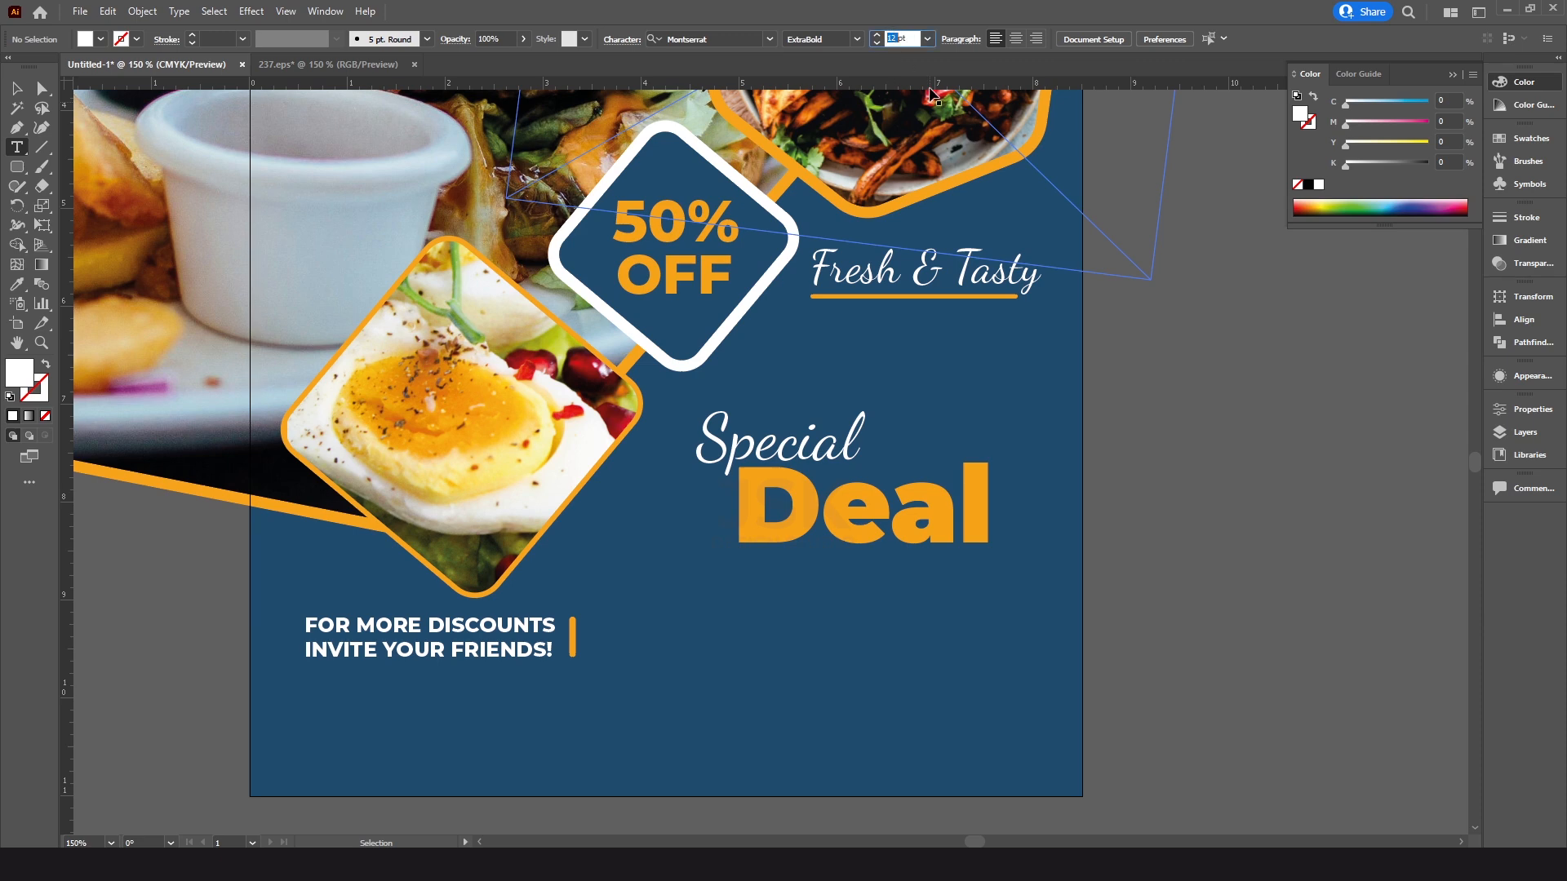
click(857, 39)
click(824, 290)
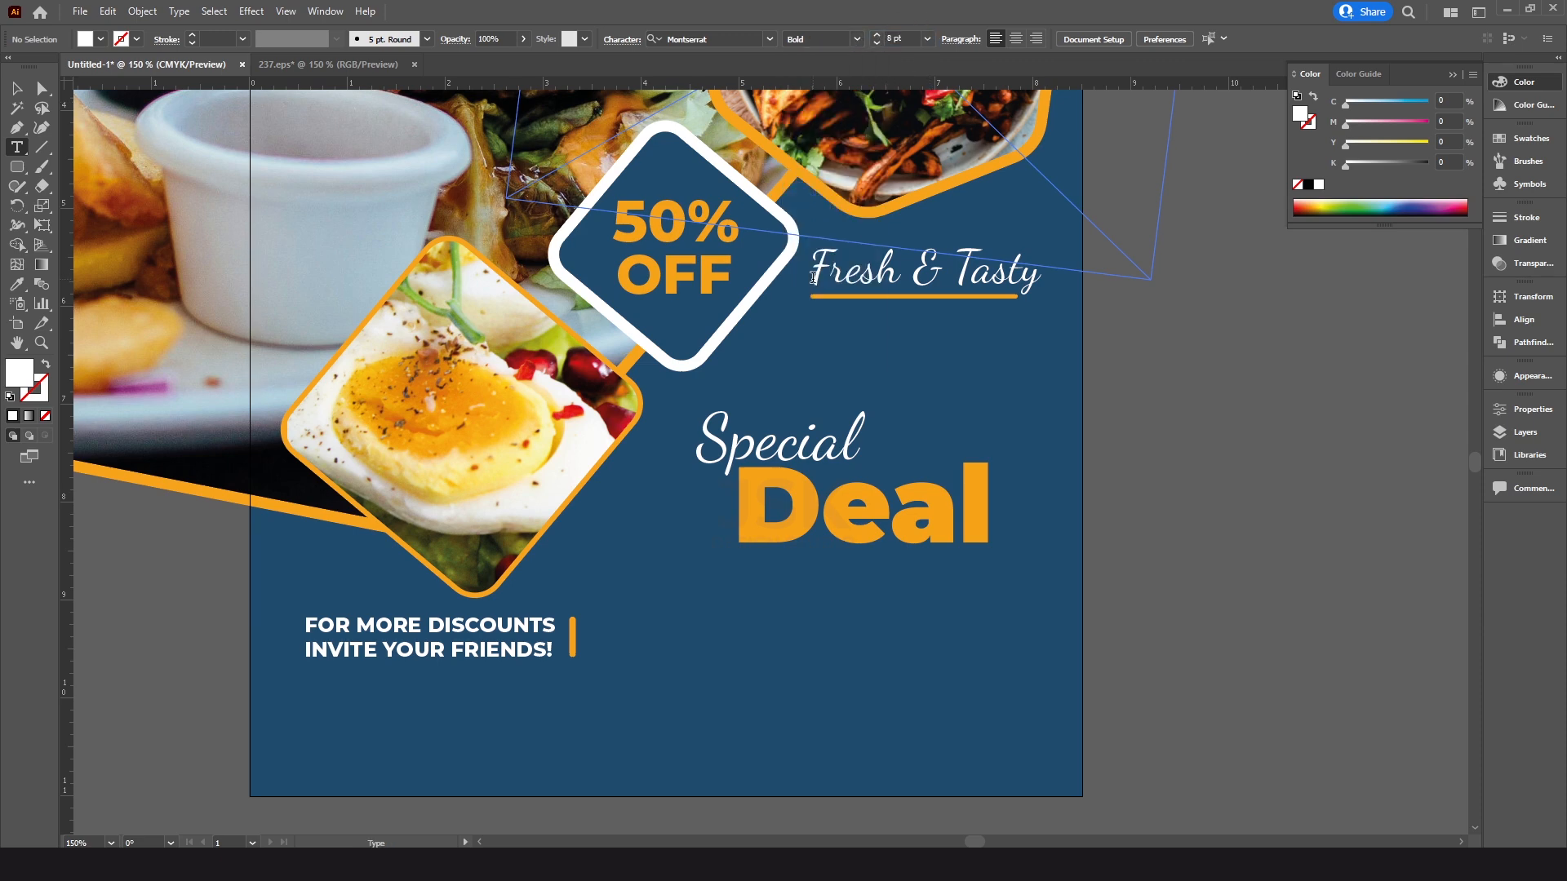
drag(589, 619, 905, 658)
key(Escape)
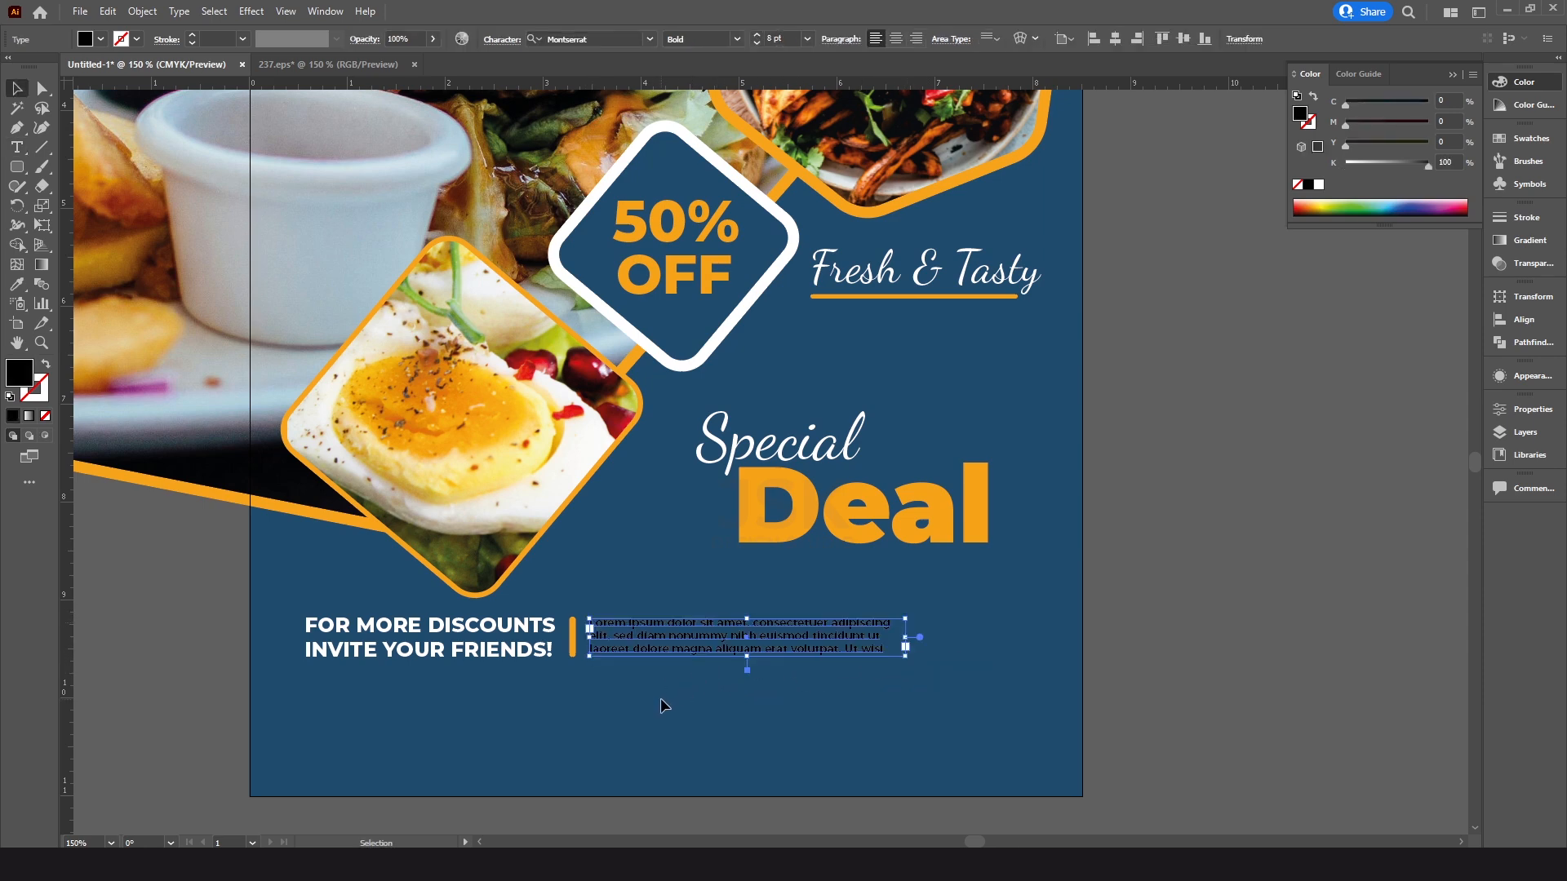
Fill the Lorem ipsum placeholder paragraph with white
click(101, 38)
click(33, 67)
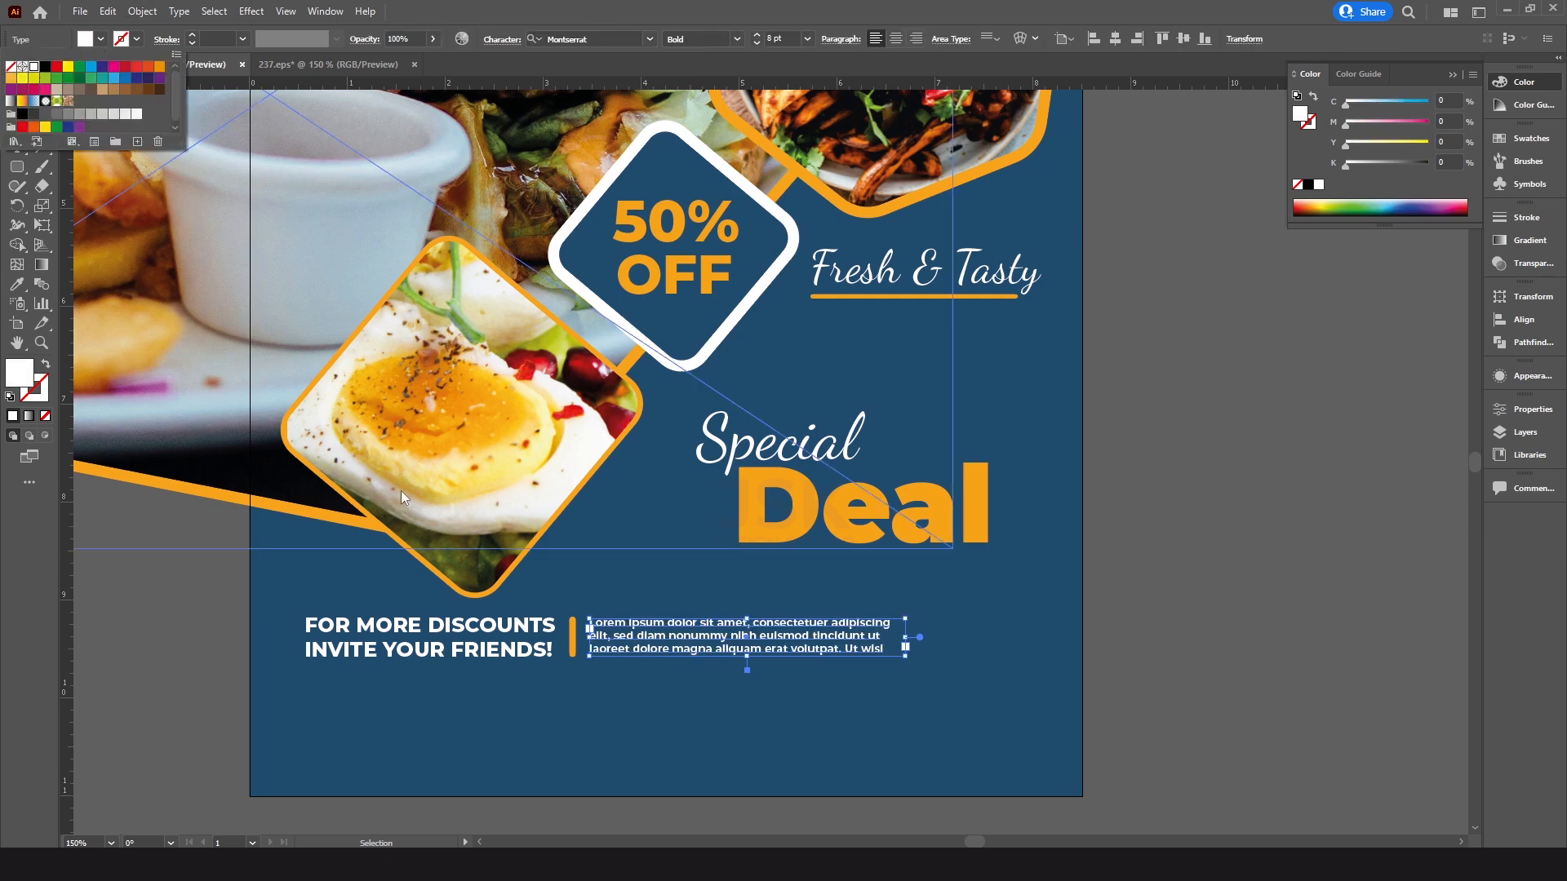
click(632, 745)
drag(622, 713, 606, 755)
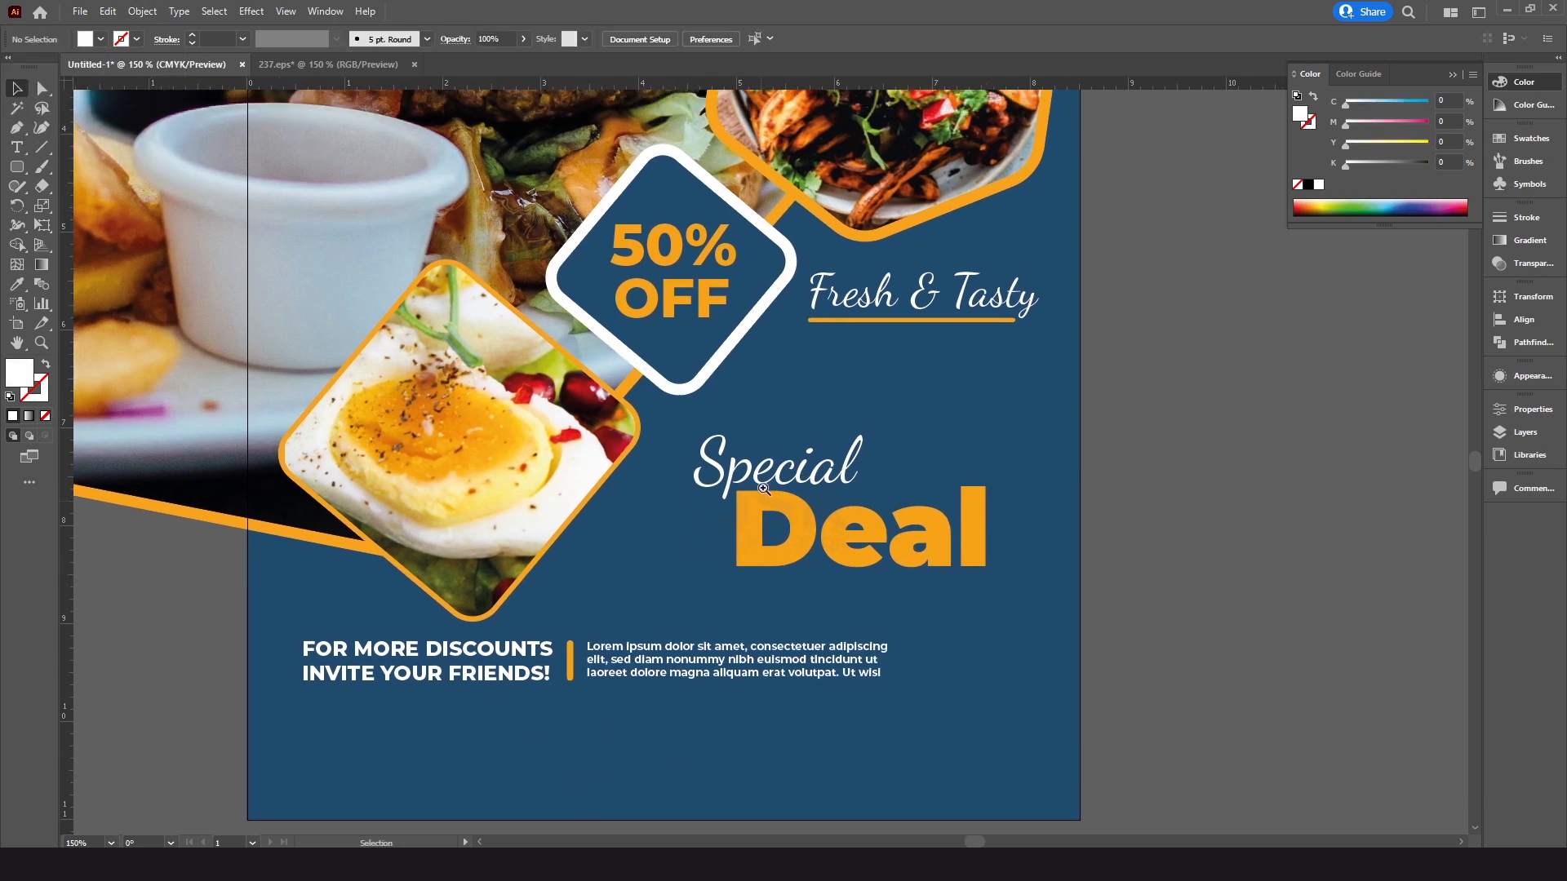
scroll(719, 595, up, 1)
scroll(719, 571, down, 2)
Duplicate the small blue diamond onto the page's lower-right corner and recolour the copy with the orange sample swatch
drag(688, 382, 939, 689)
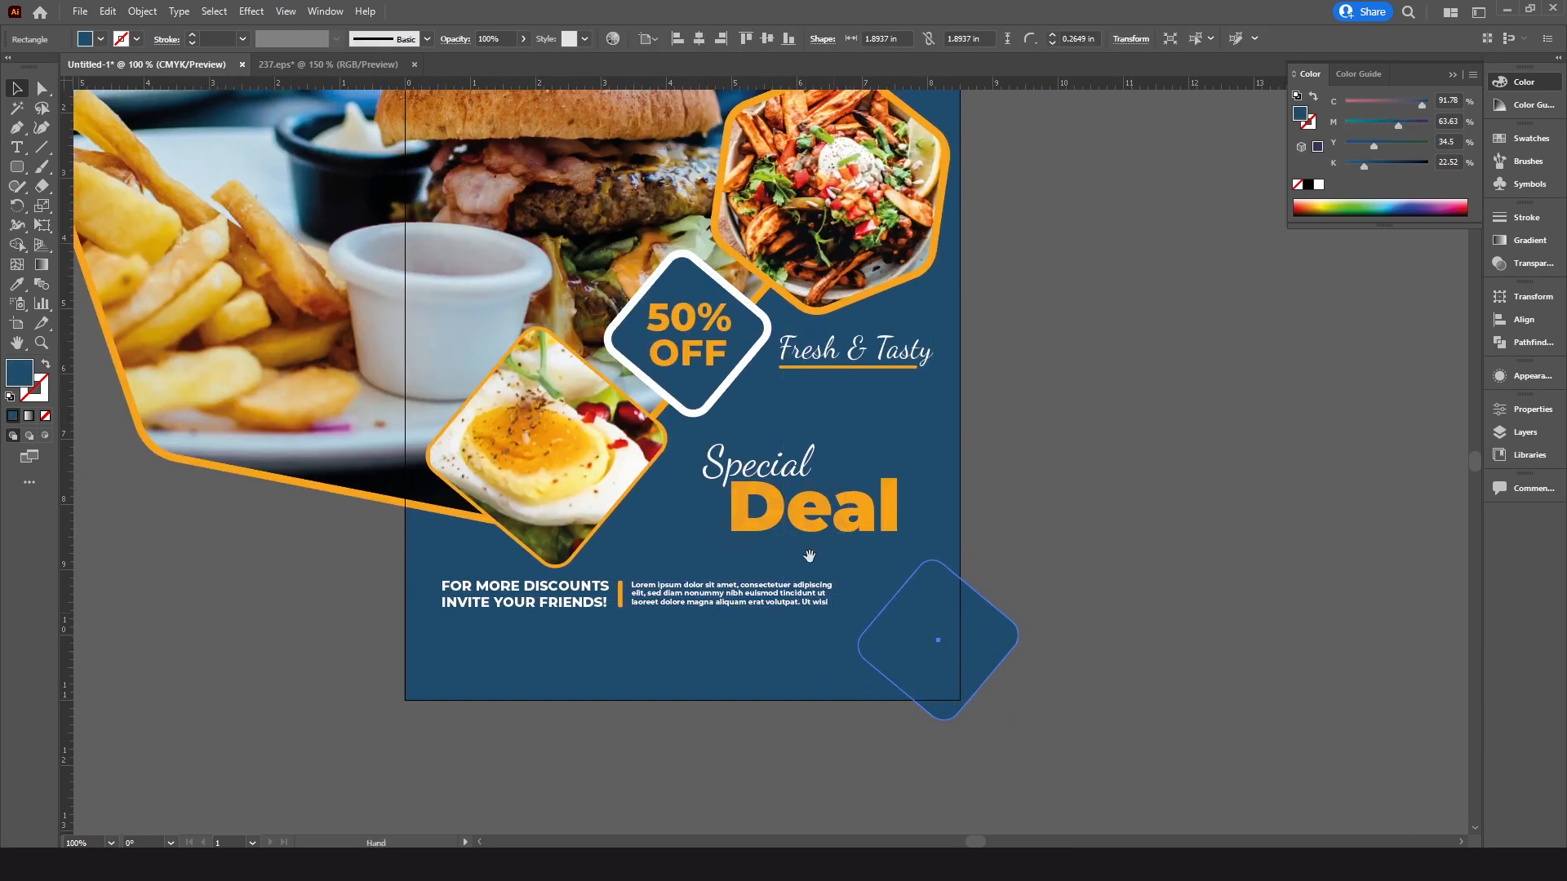
scroll(843, 630, up, 1)
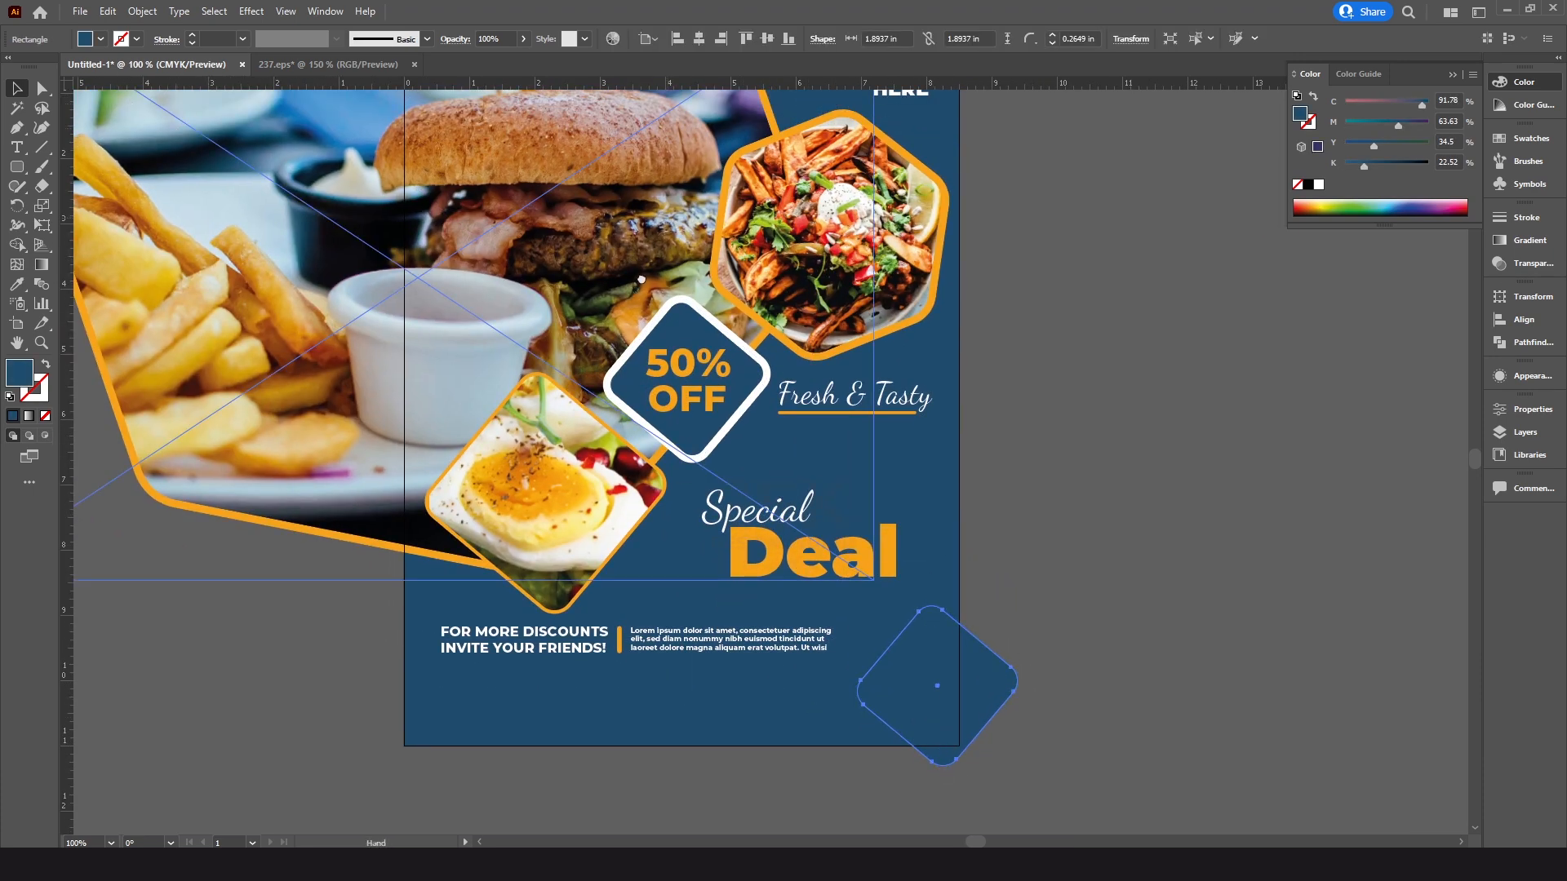
scroll(645, 269, up, 6)
key(i)
click(527, 206)
drag(668, 750, 602, 525)
key(v)
Enlarge the orange diamond to about 2.56 in, rotate it and position it overlapping the page's lower-right corner
click(861, 607)
drag(861, 607, 939, 419)
key(ctrl+equal)
click(930, 577)
drag(1071, 610, 1121, 601)
drag(1172, 686, 1126, 762)
drag(927, 633, 946, 677)
click(1064, 395)
drag(1063, 395, 1109, 396)
Duplicate the large orange square slightly up and to the left, and send the copy behind the original
drag(921, 643, 908, 634)
right_click(909, 599)
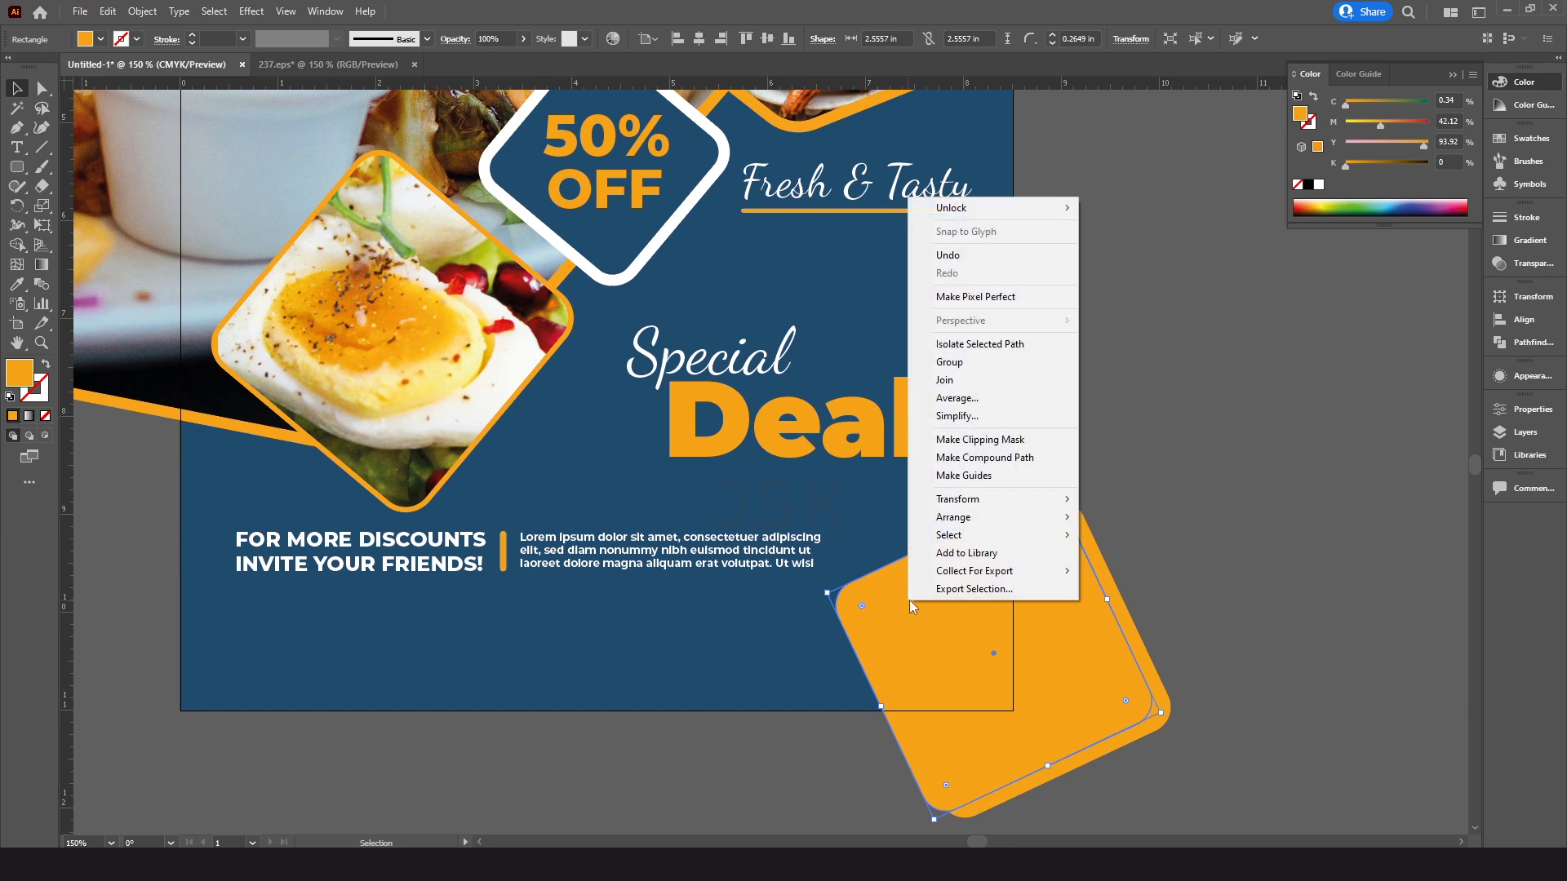
mouse_move(1016, 519)
click(1116, 551)
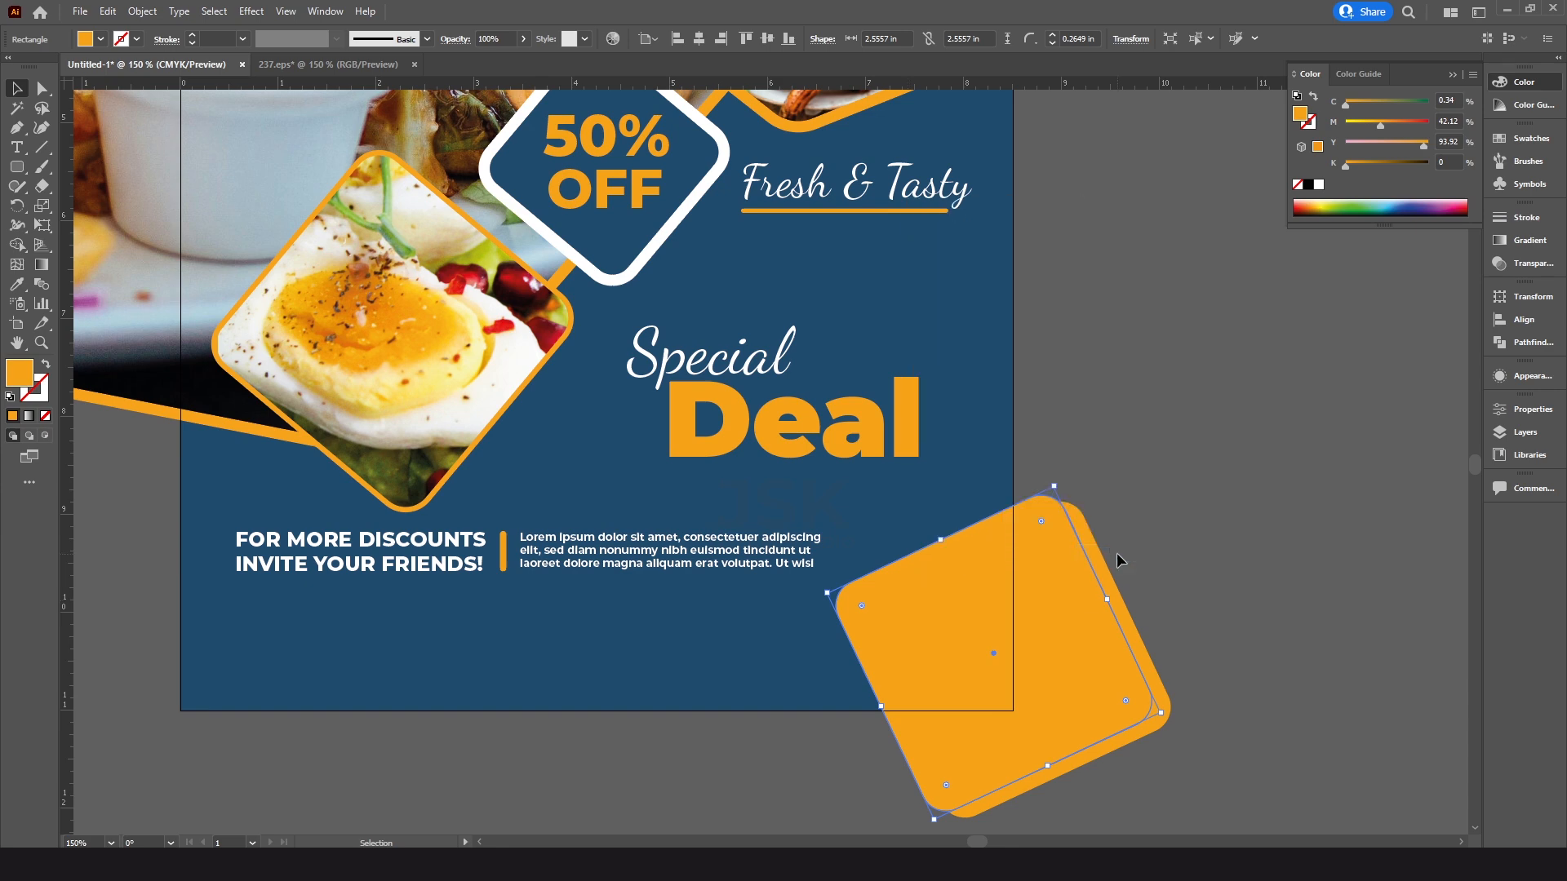
Fill the rear copy of the orange square with 40% grey
key(i)
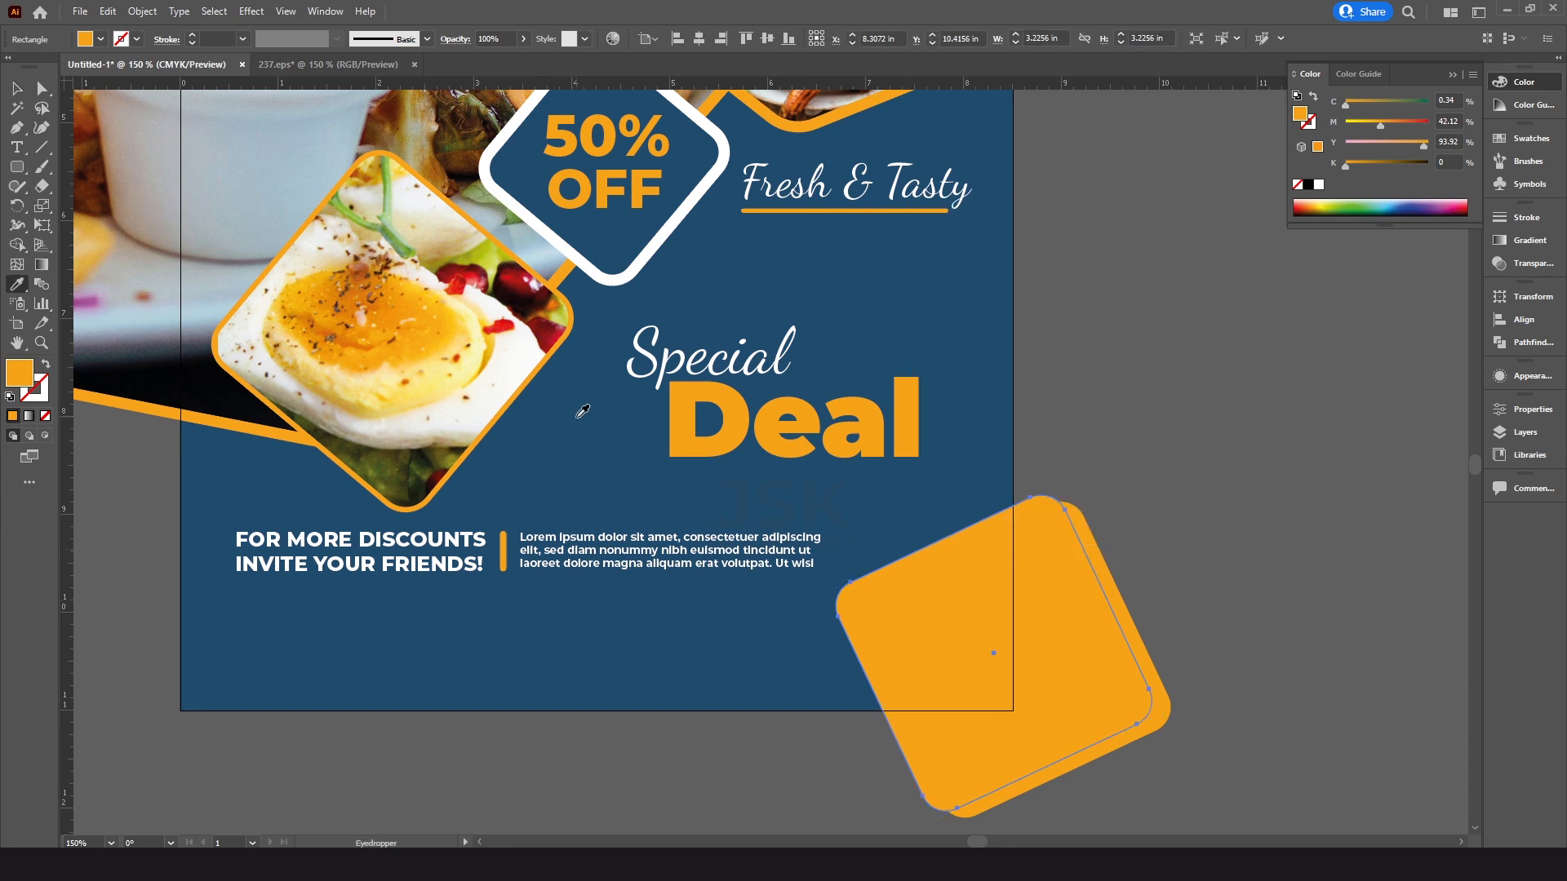
key(v)
click(100, 39)
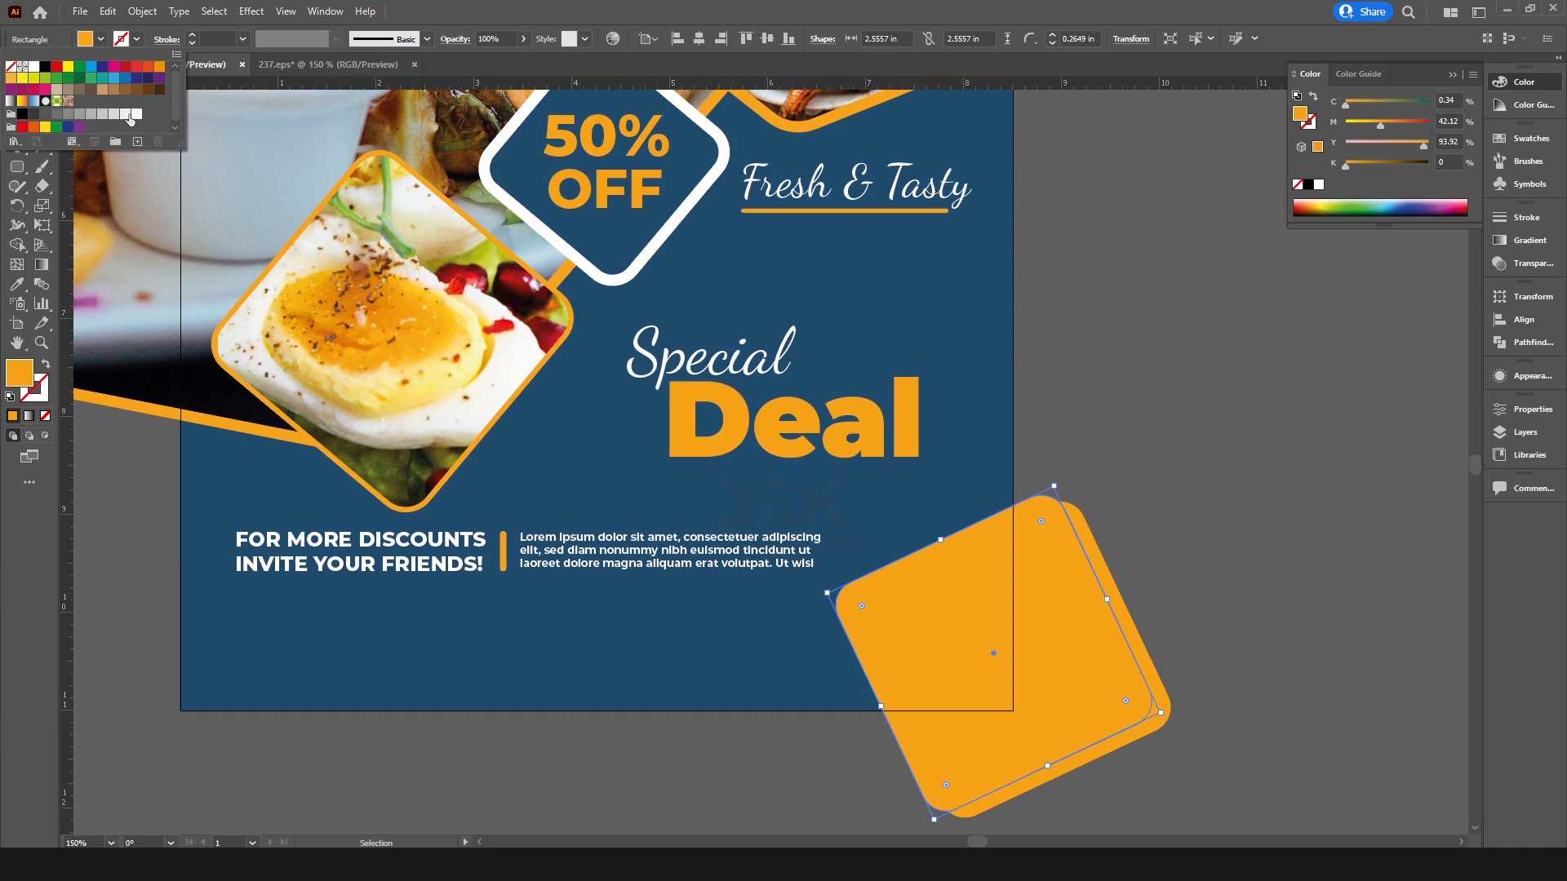
click(124, 115)
click(113, 114)
click(80, 114)
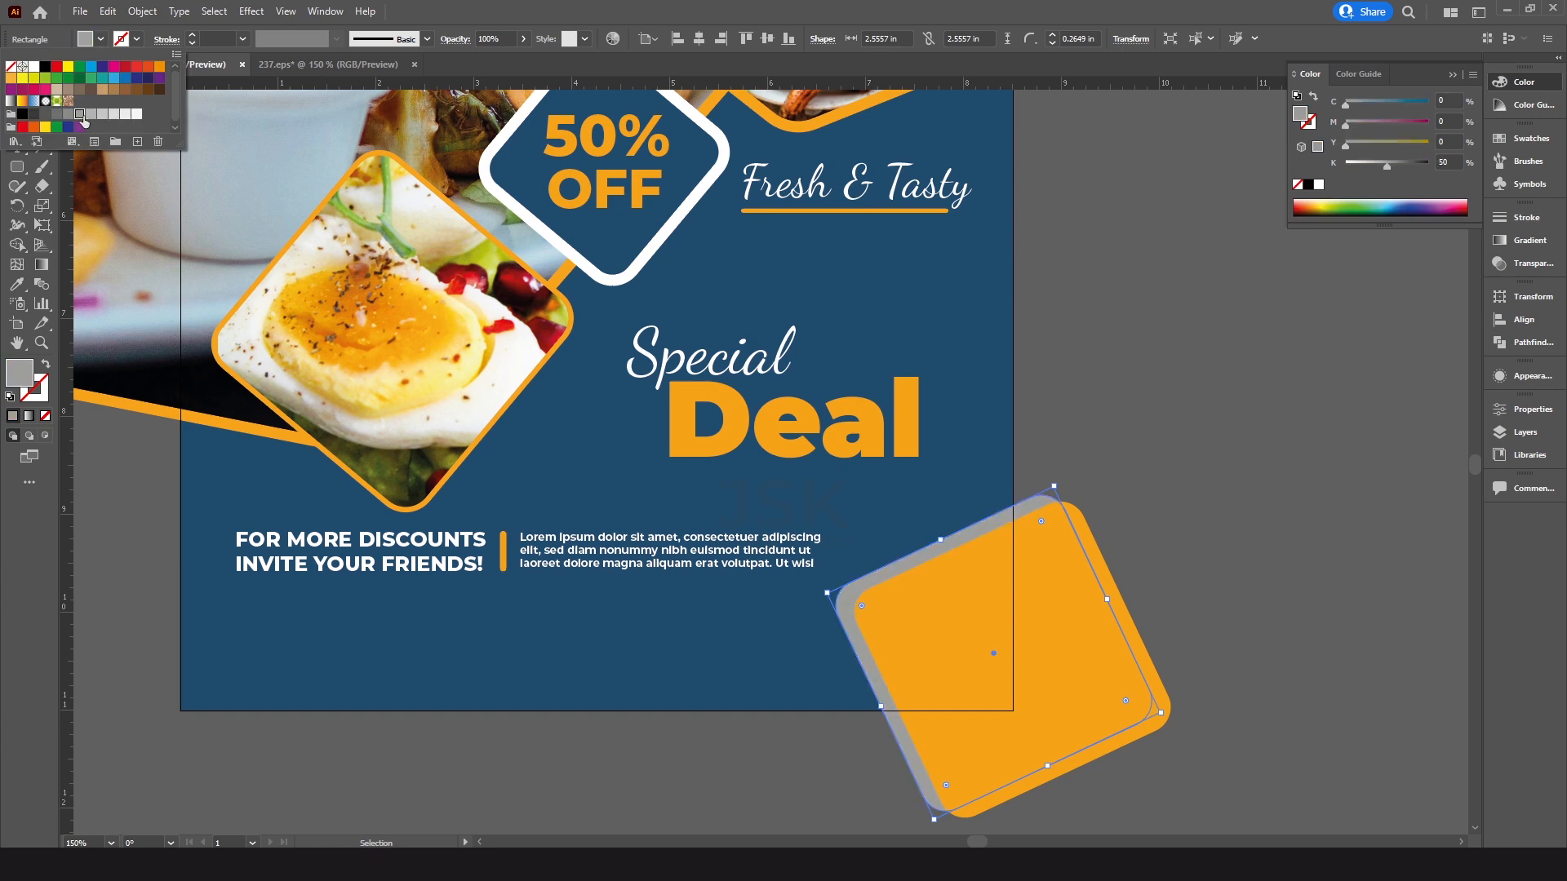
click(92, 115)
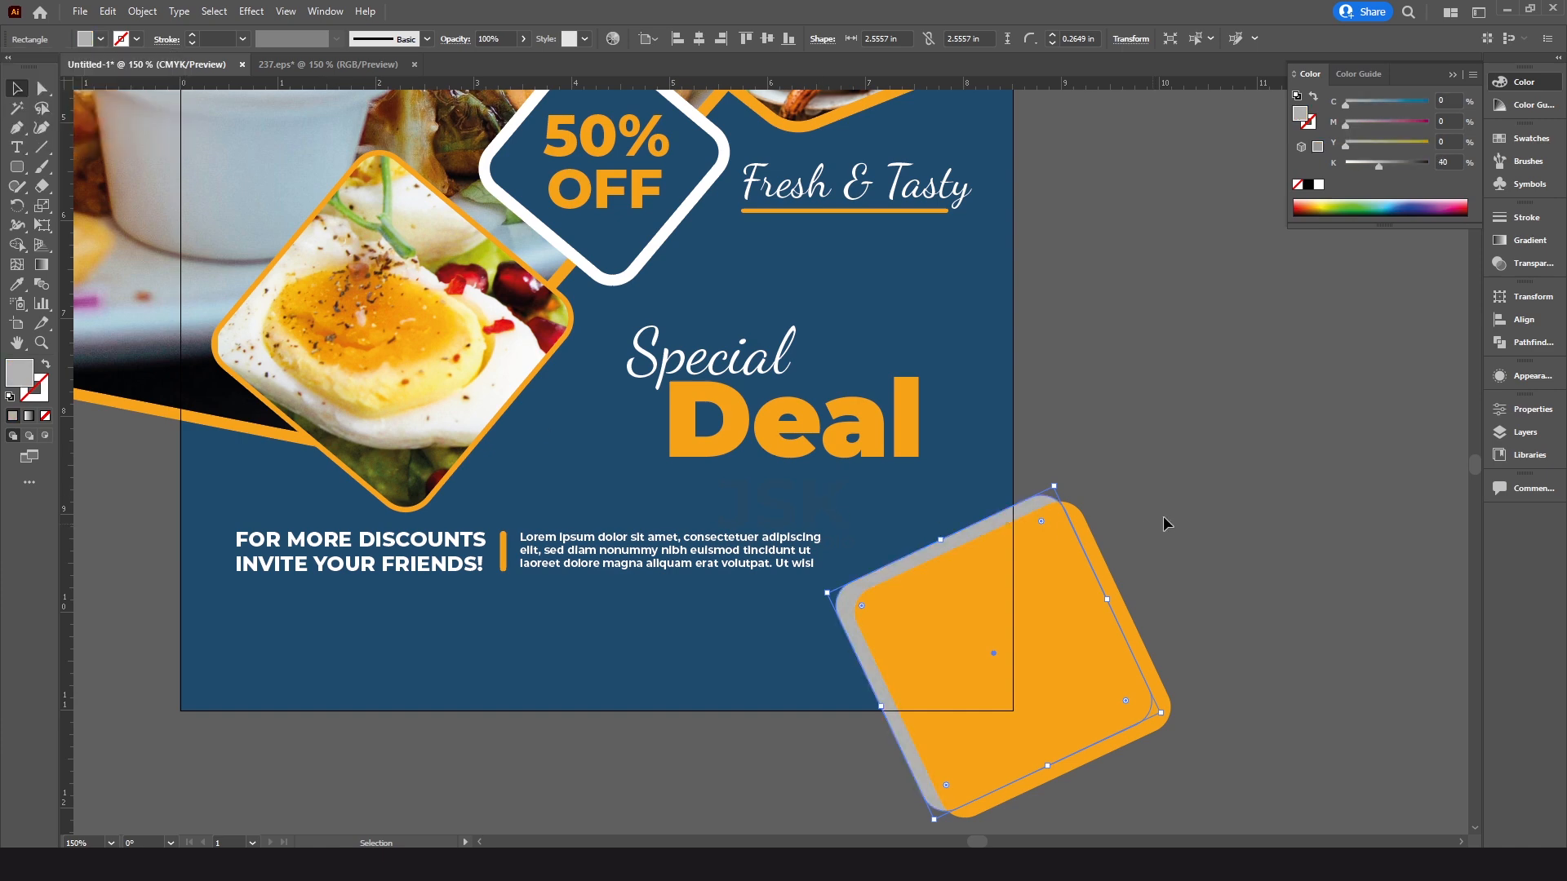
Nudge the grey square closer to the orange one so only a thin edge shows along its upper-left sides
key(shift+Right)
key(Down)
key(Down)
key(Down)
key(Down)
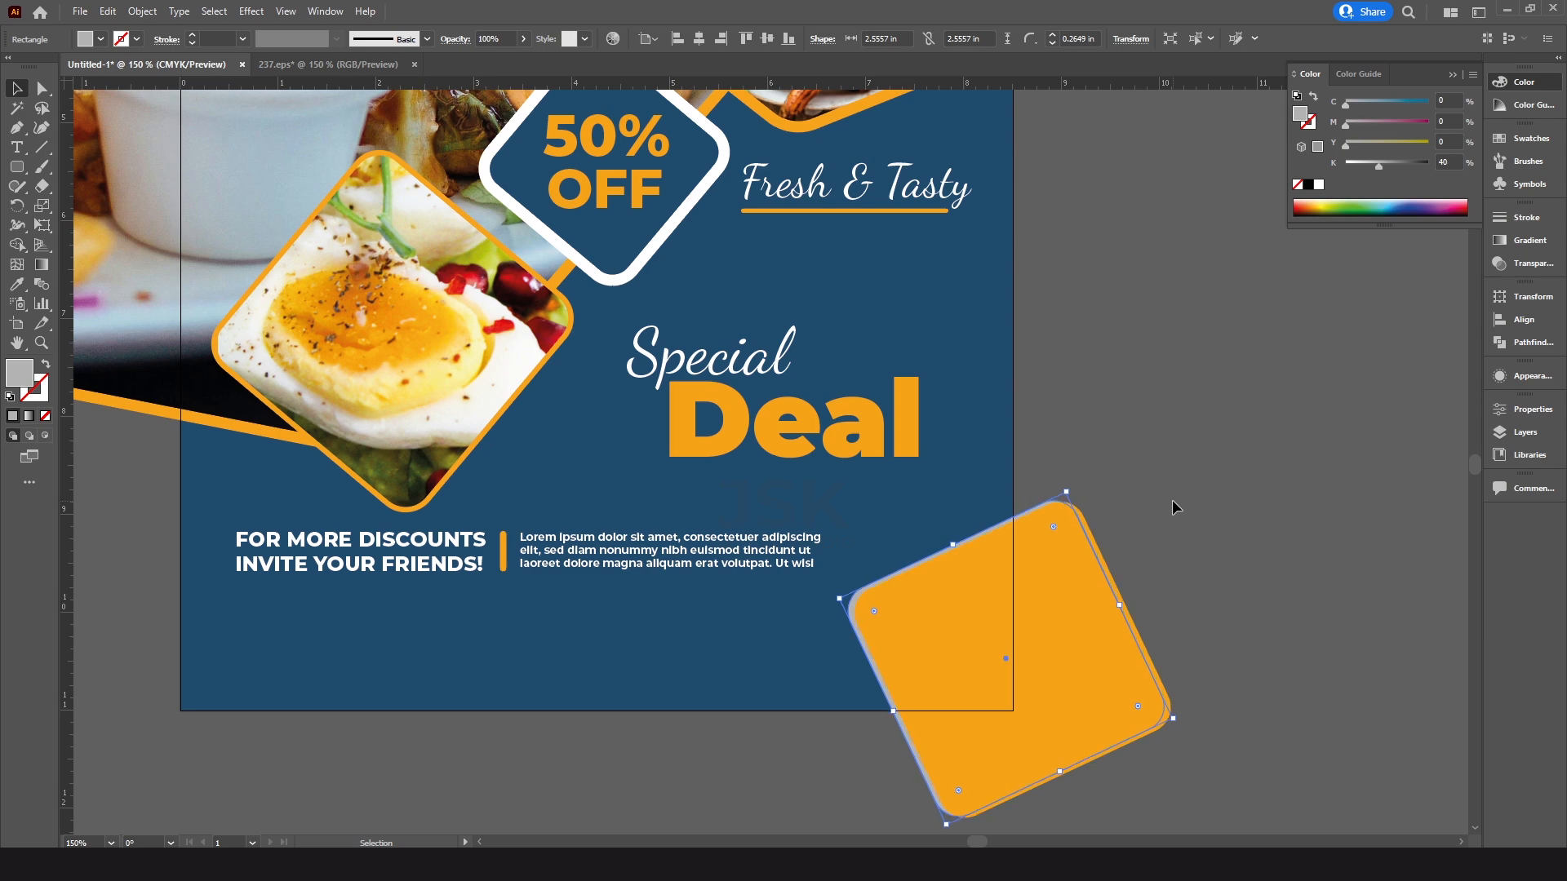
key(Right)
key(Up)
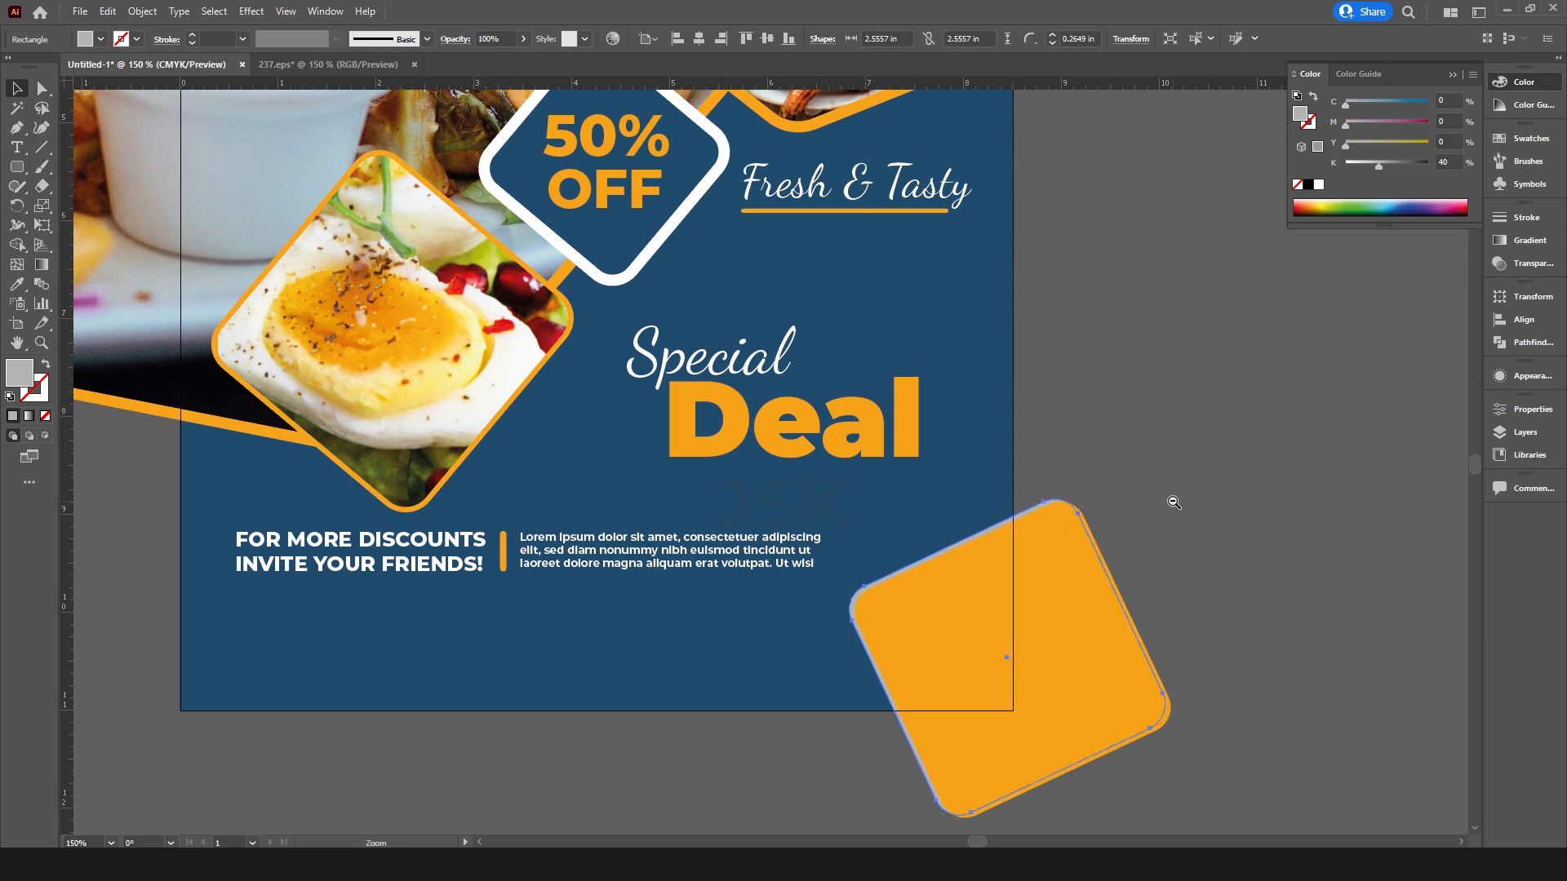
Fill the rear grey square with the green sampled from the swatch squares above the page
ctrl+alt+click(760, 334)
drag(759, 333, 766, 670)
key(i)
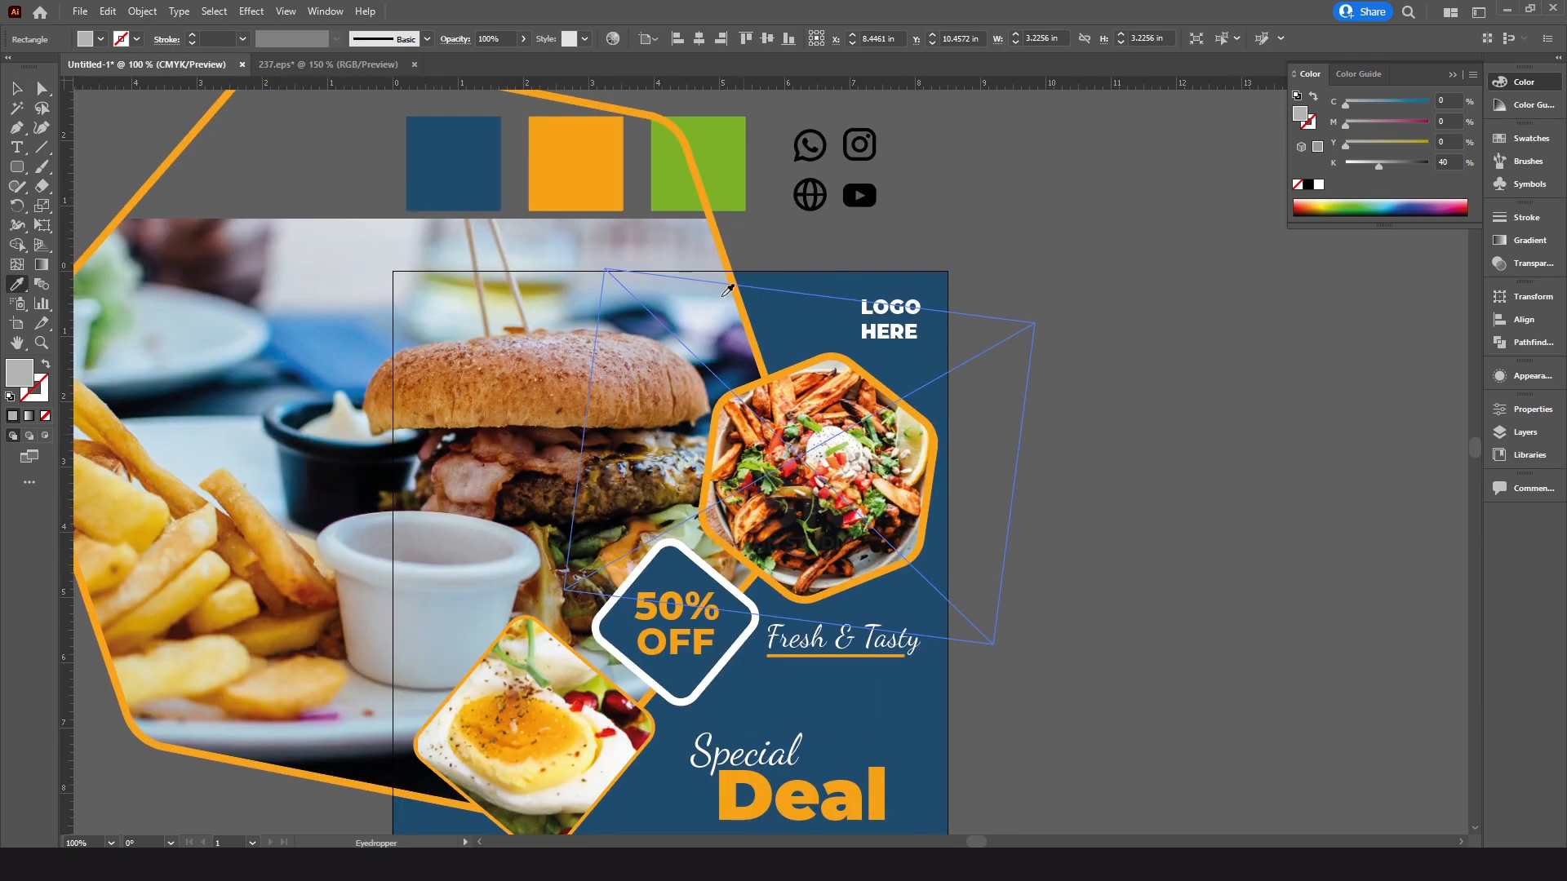
click(733, 136)
key(v)
Nudge the green square slightly further left and up so its edge shows more beyond the orange square
drag(775, 547, 784, 265)
ctrl+click(757, 524)
key(Left)
key(Up)
key(Left)
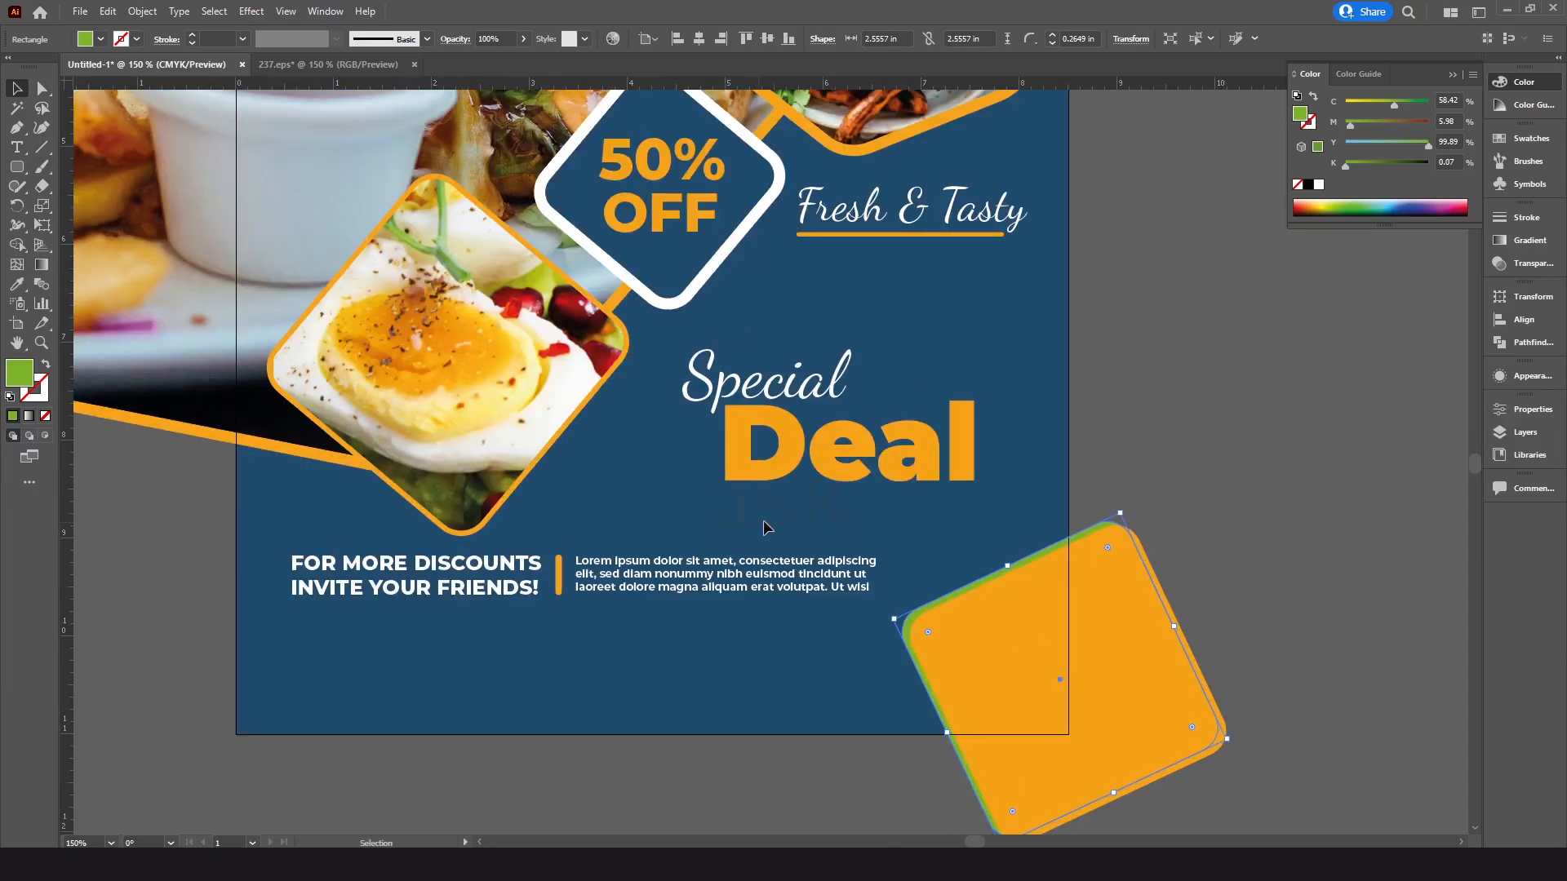
click(1159, 457)
Duplicate the green square slightly up and to the left behind the original, and fill the copy with the front square's orange
ctrl+click(892, 516)
drag(888, 516, 925, 517)
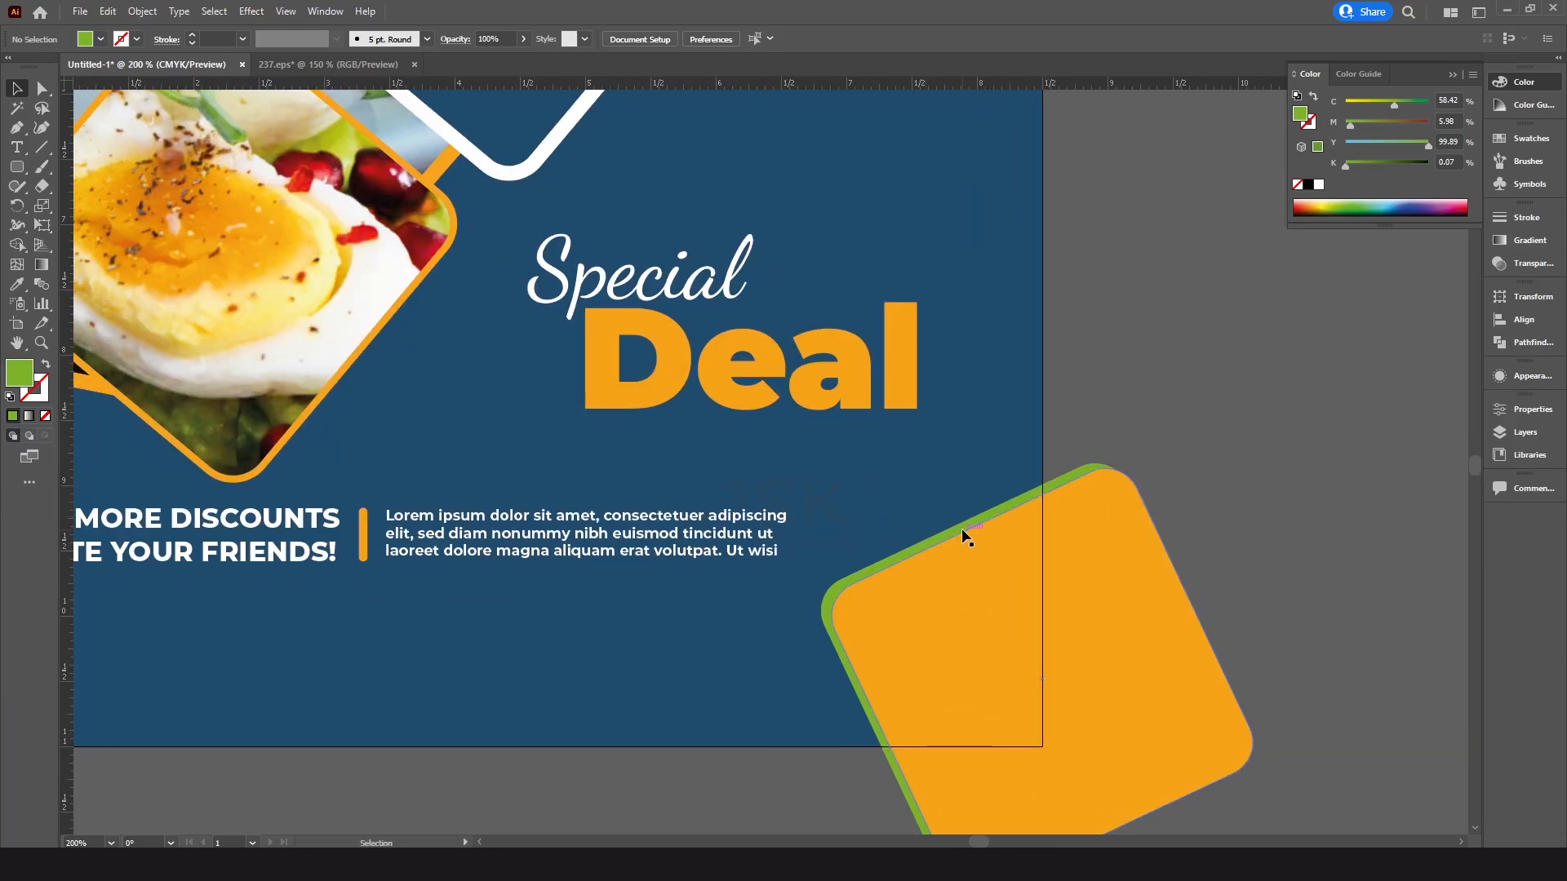
click(982, 535)
drag(985, 547, 967, 514)
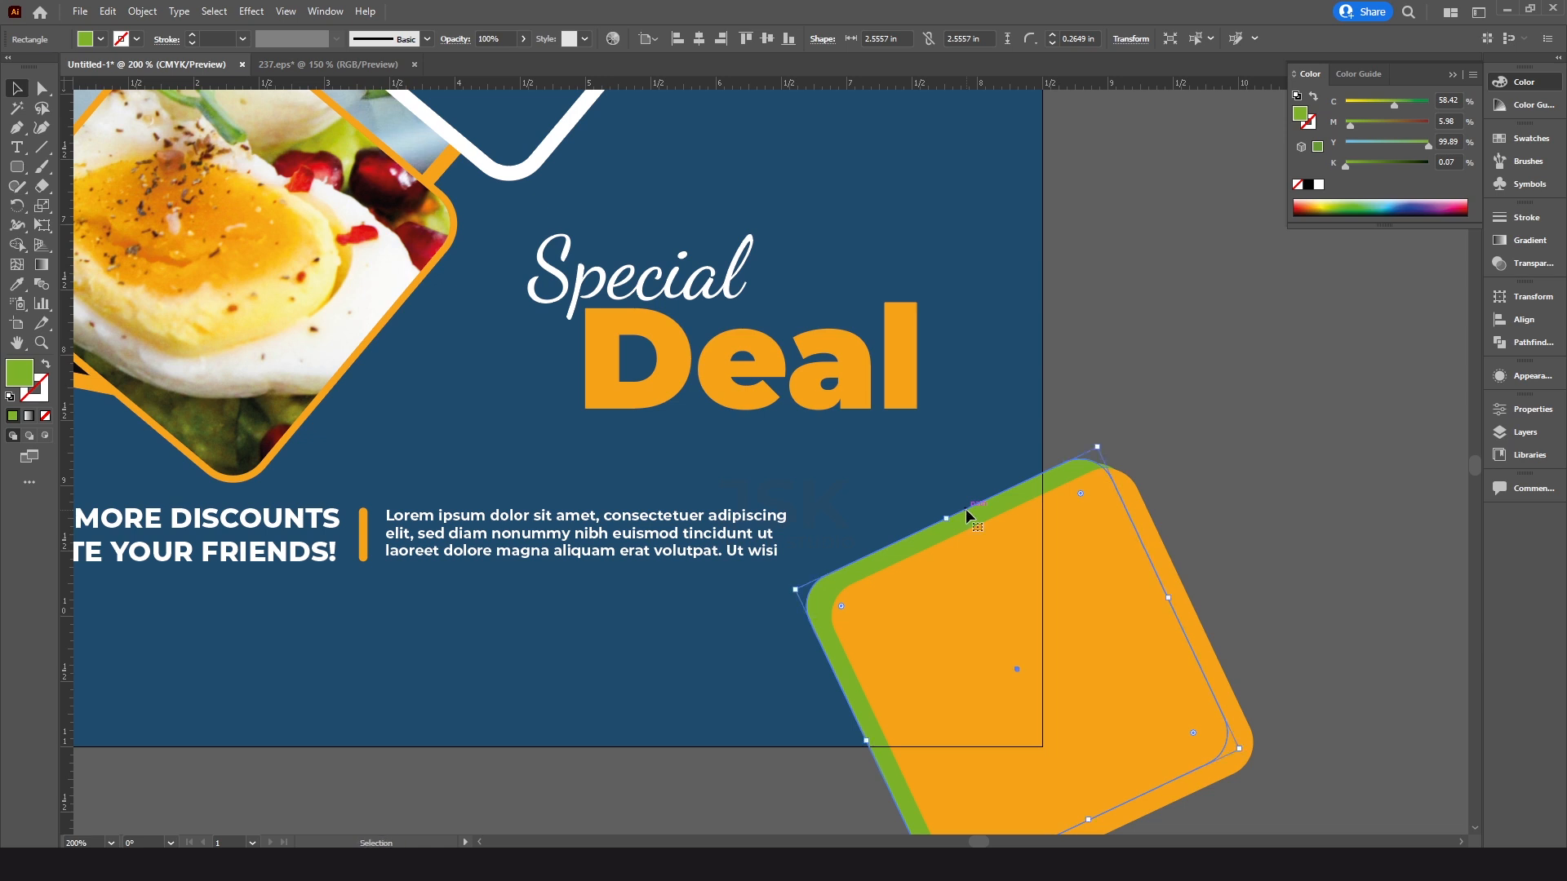
key(i)
click(1020, 558)
key(v)
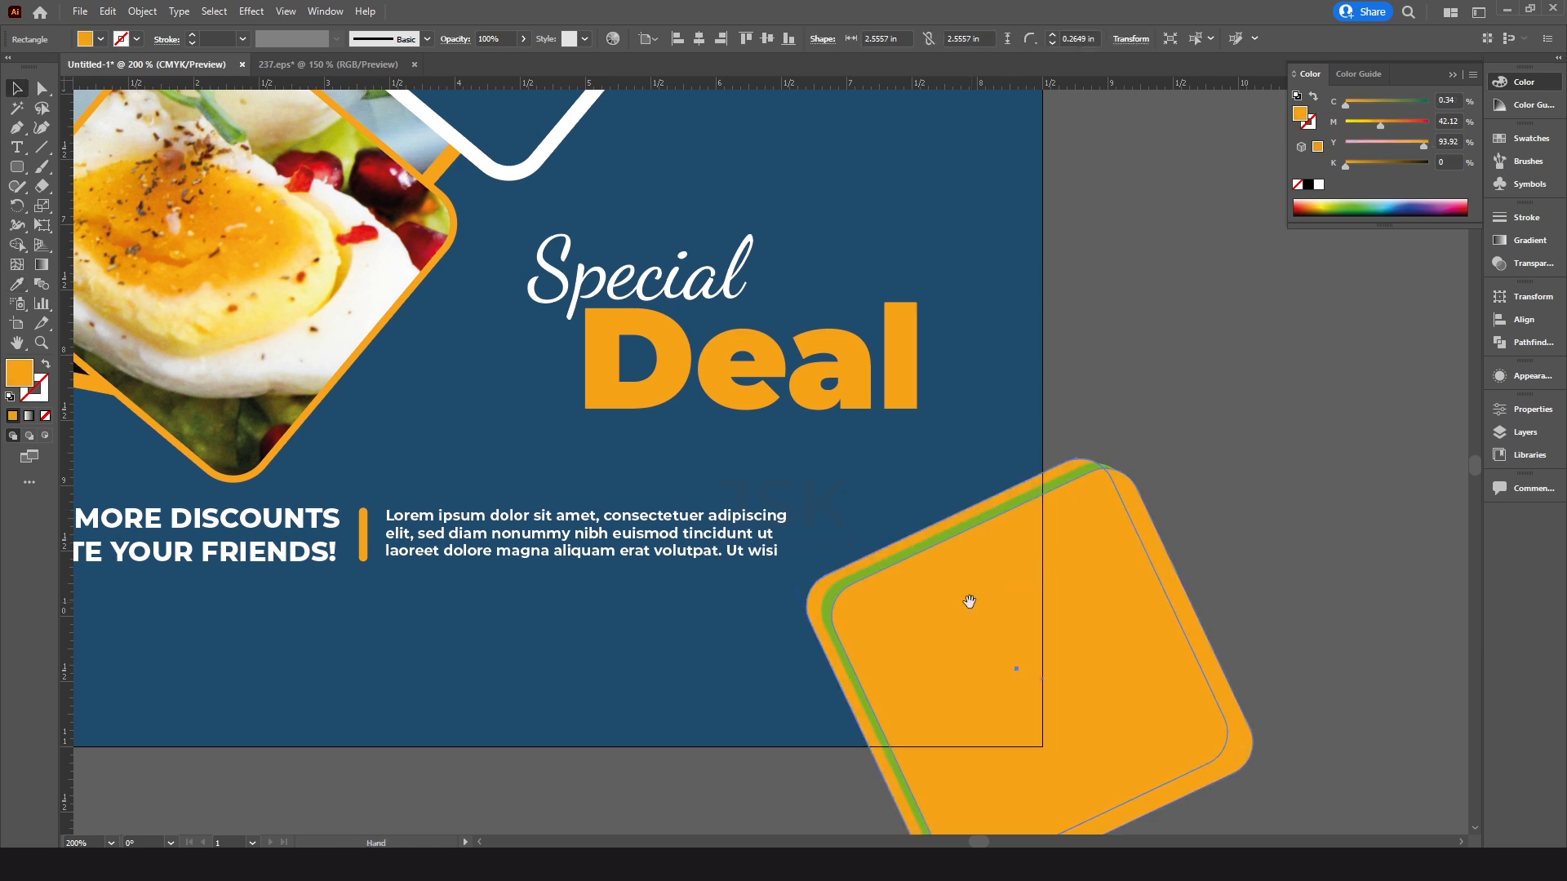
Move the rear orange square slightly down and to the right so only a thin orange rim shows beyond the green edge
drag(969, 602, 929, 554)
ctrl+click(823, 509)
drag(816, 506, 832, 526)
key(Right)
key(Down)
key(Right)
key(ctrl+minus)
key(ctrl+minus)
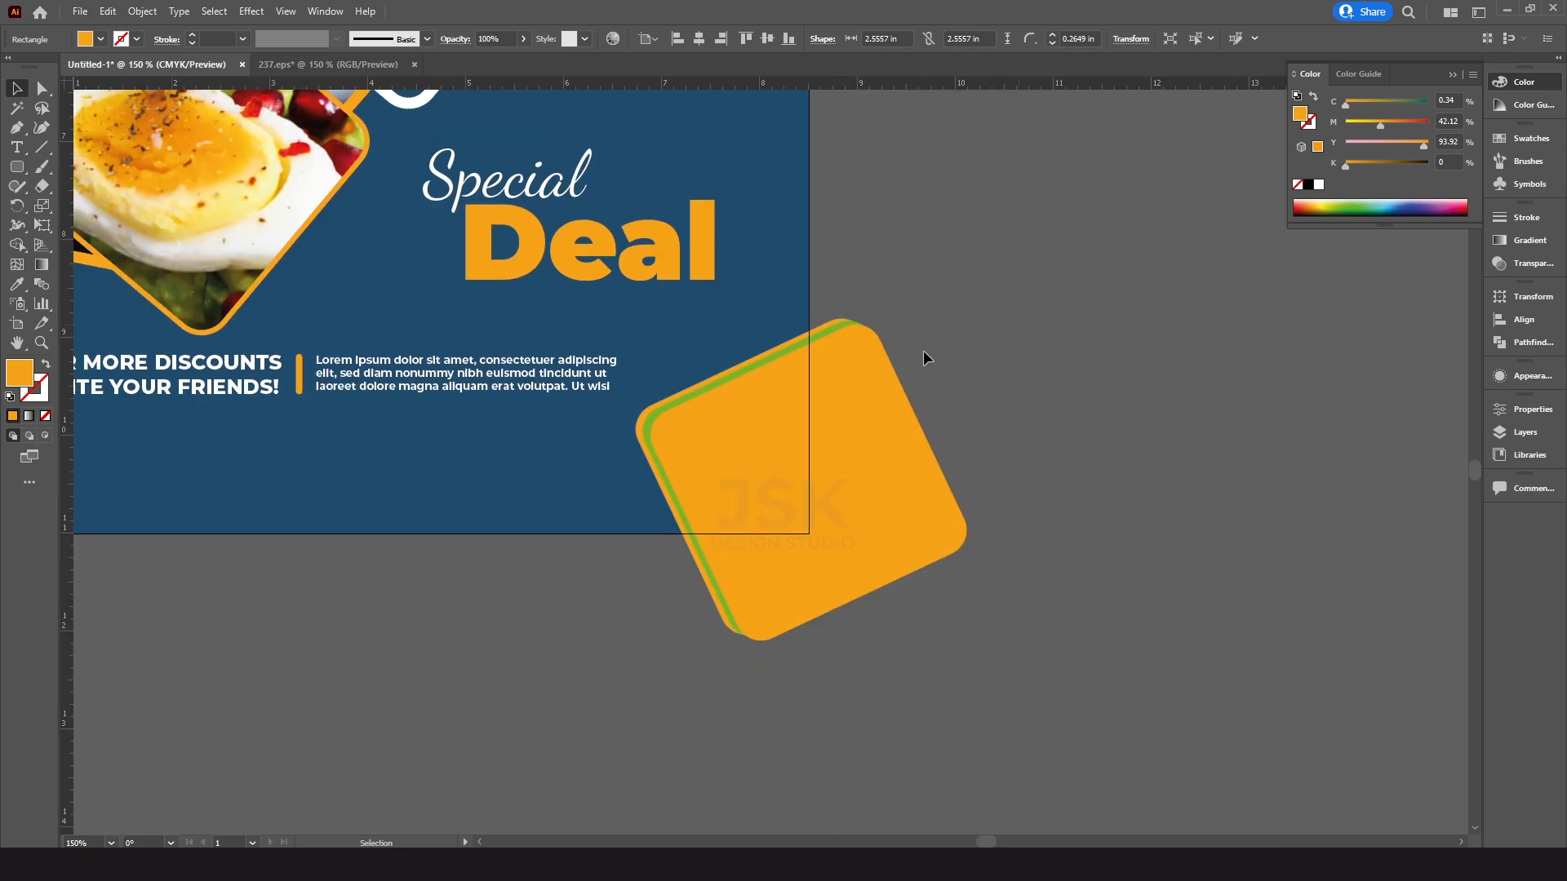
click(923, 350)
Shift the stacked corner squares slightly right and up against the page's lower-right corner
drag(733, 373, 1050, 564)
drag(1181, 626, 1222, 616)
click(1178, 427)
Move the four black social icons onto the page below the FOR MORE DISCOUNTS heading and bring them to the front
drag(824, 441, 852, 502)
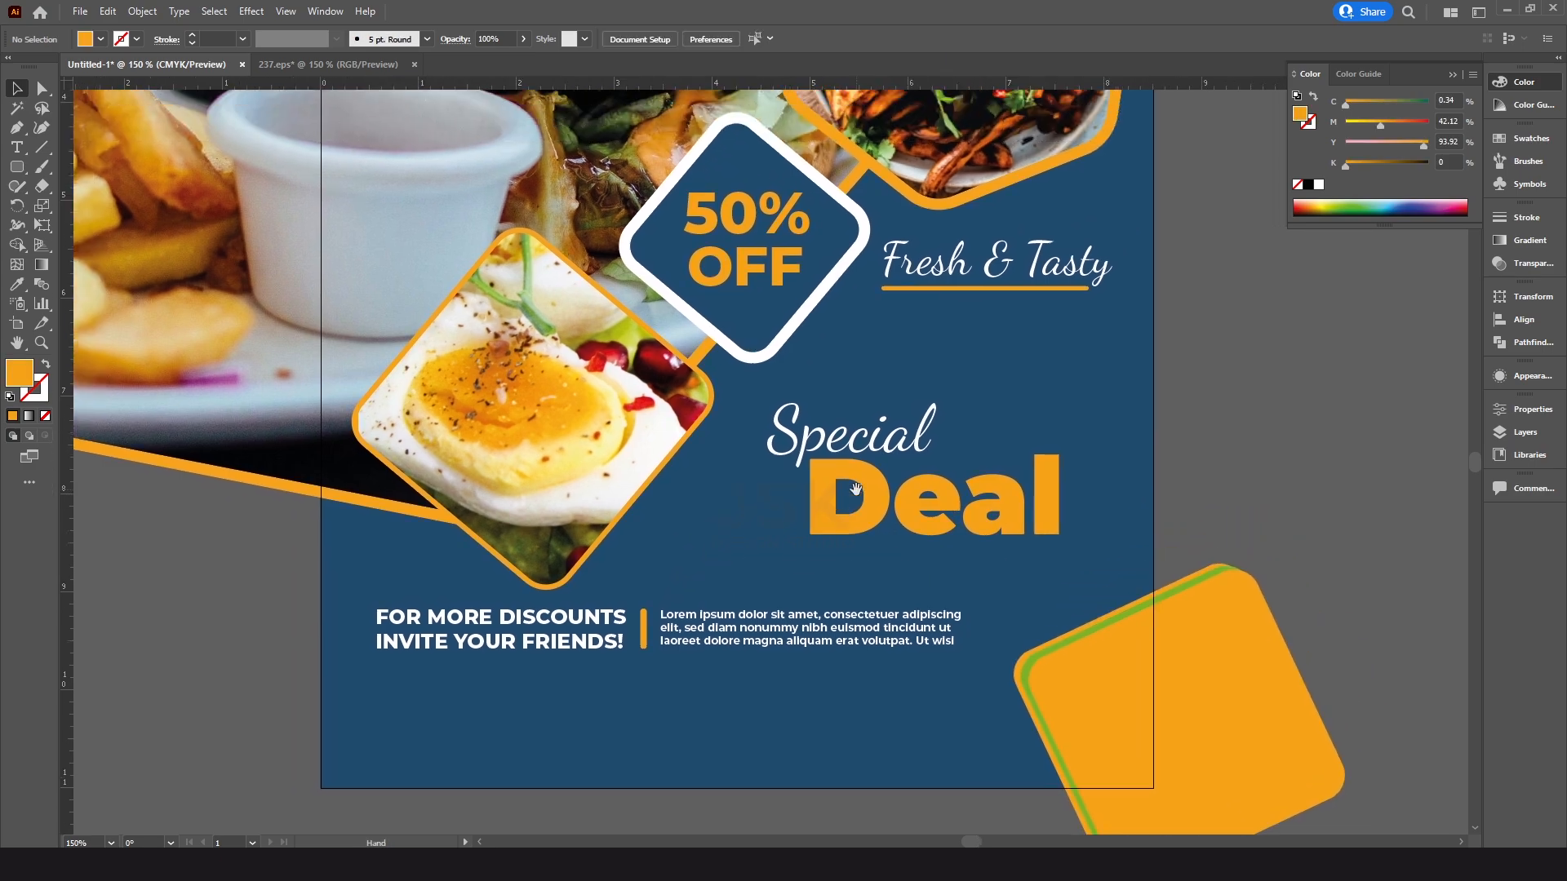
ctrl+click(850, 329)
drag(849, 329, 738, 600)
ctrl+alt+click(754, 431)
ctrl+alt+click(754, 431)
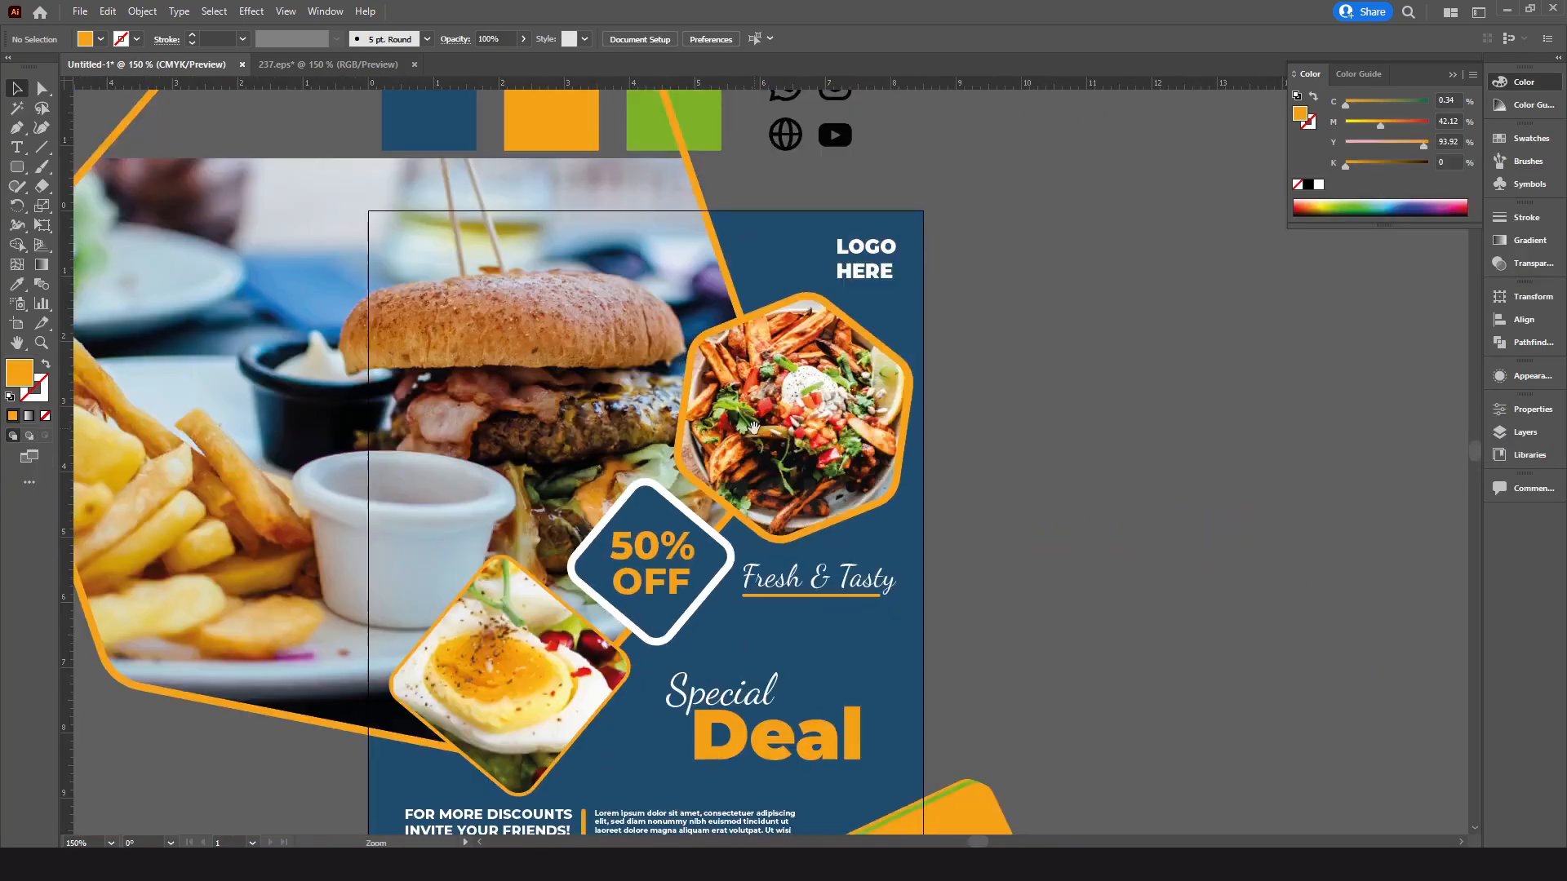
drag(765, 315, 767, 451)
drag(764, 181, 611, 646)
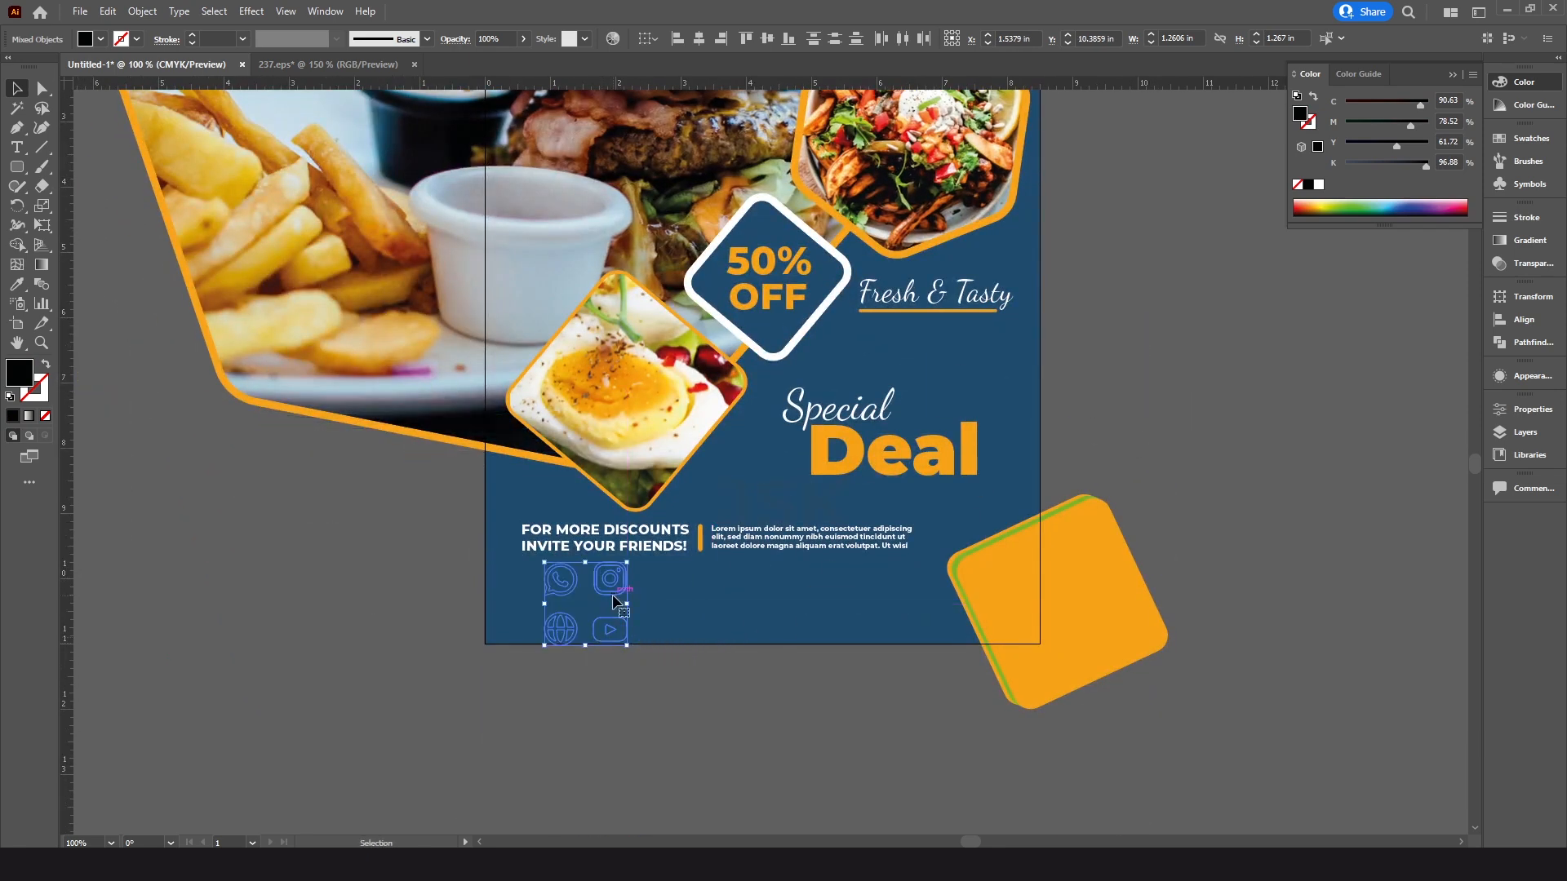
right_click(612, 590)
mouse_move(731, 515)
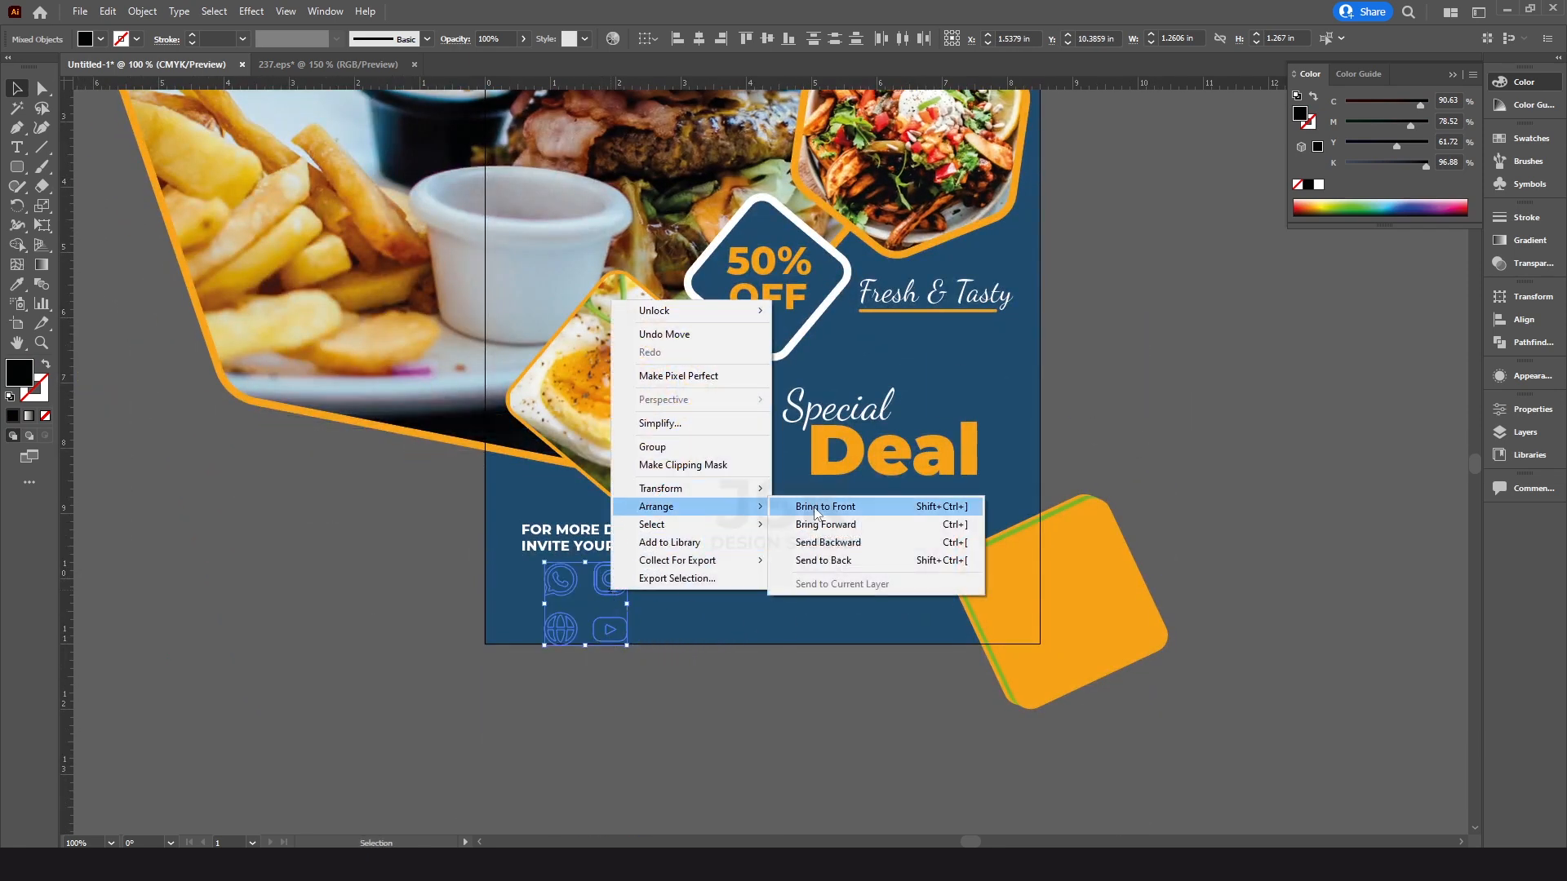
click(816, 508)
Fill the four social icons with white
key(ctrl+equal)
key(ctrl+equal)
drag(723, 529, 783, 552)
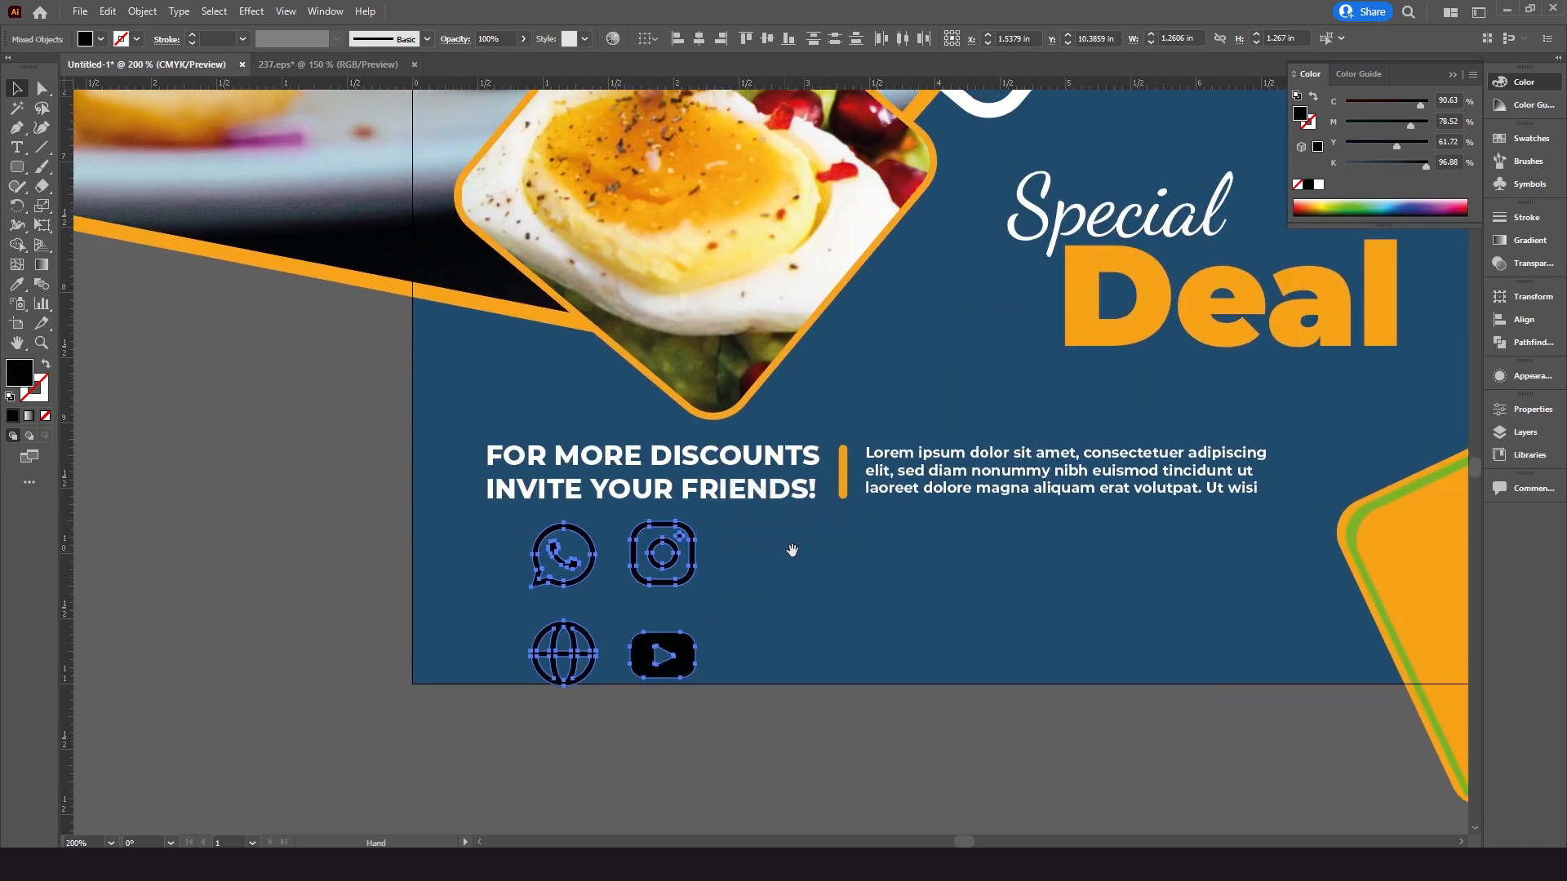
ctrl+alt+click(846, 419)
ctrl+alt+click(845, 418)
drag(844, 417, 827, 481)
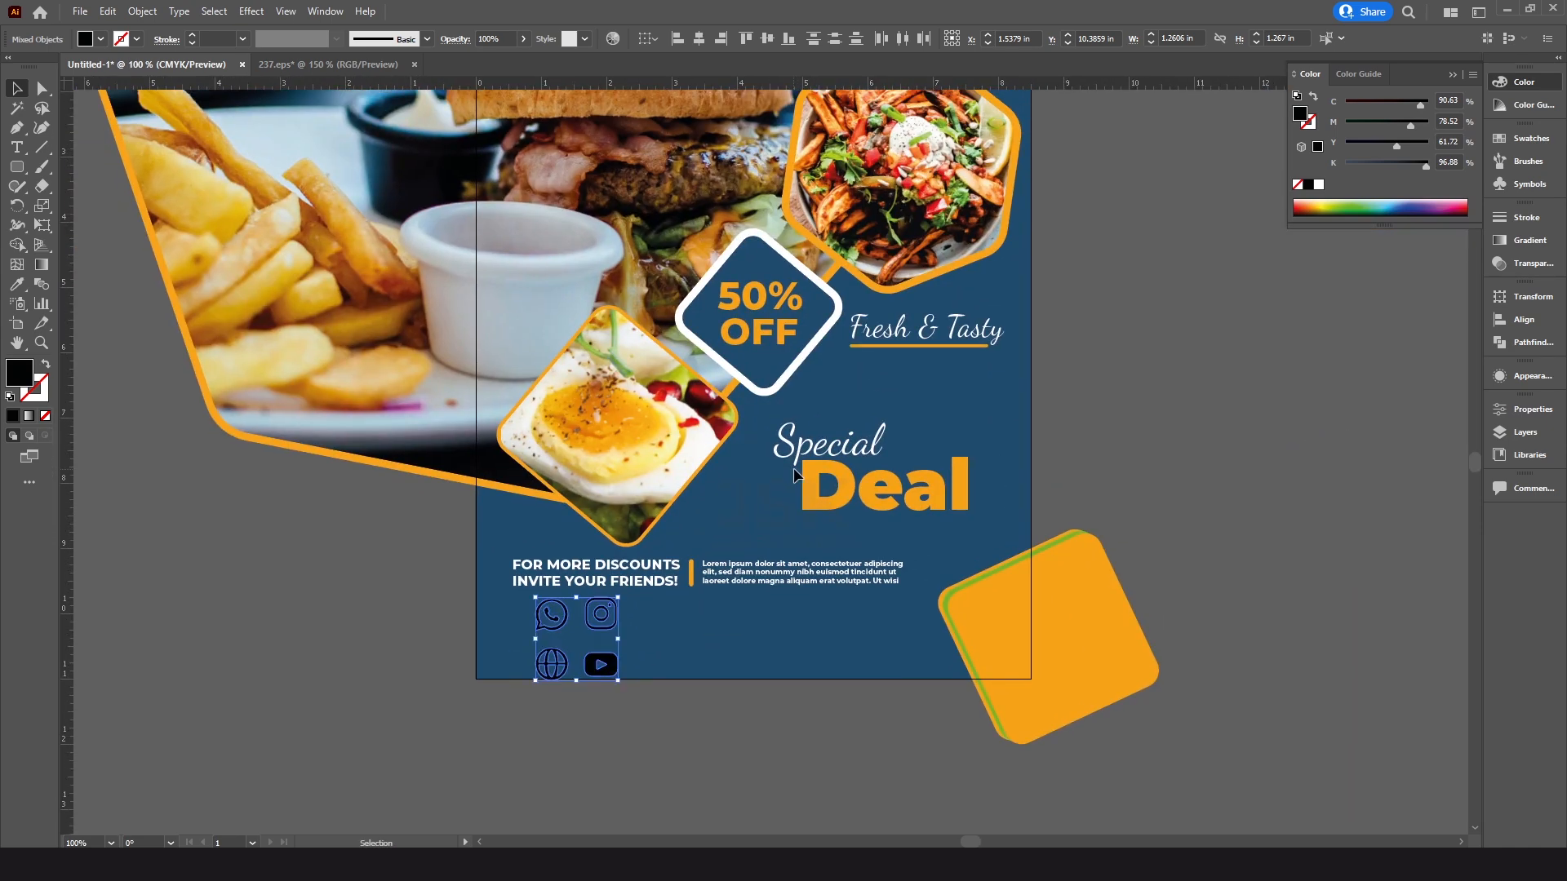
click(98, 43)
click(39, 67)
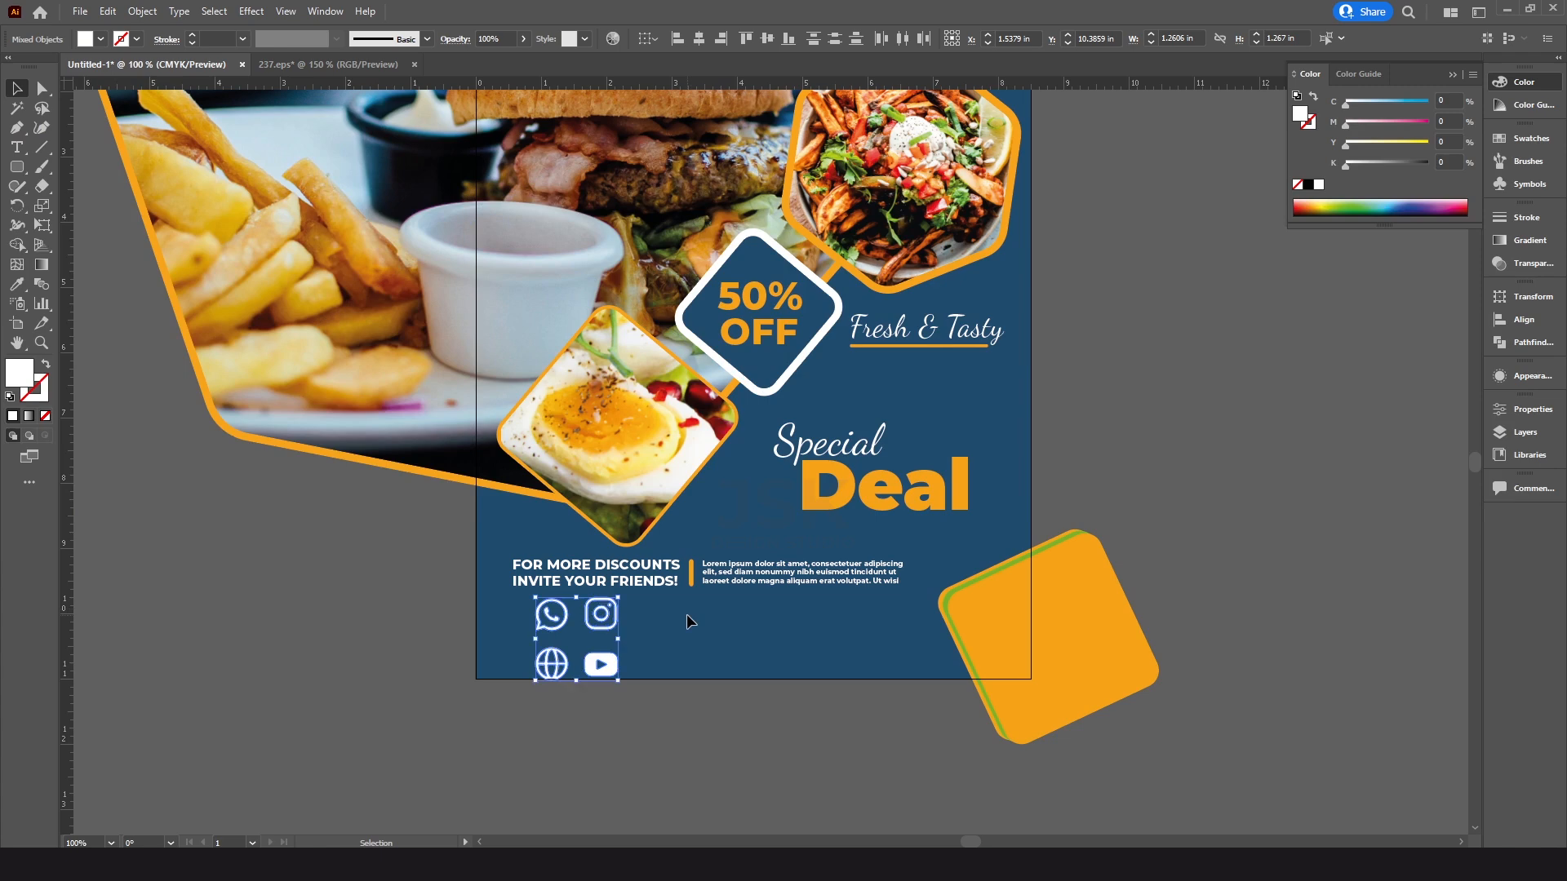
click(688, 613)
Shrink the icons to about 0.32 in wide and align WhatsApp and globe under the heading, Instagram and YouTube under the paragraph
key(ctrl+equal)
key(ctrl+equal)
drag(484, 655, 482, 657)
drag(606, 595, 434, 553)
click(605, 604)
drag(539, 536, 806, 584)
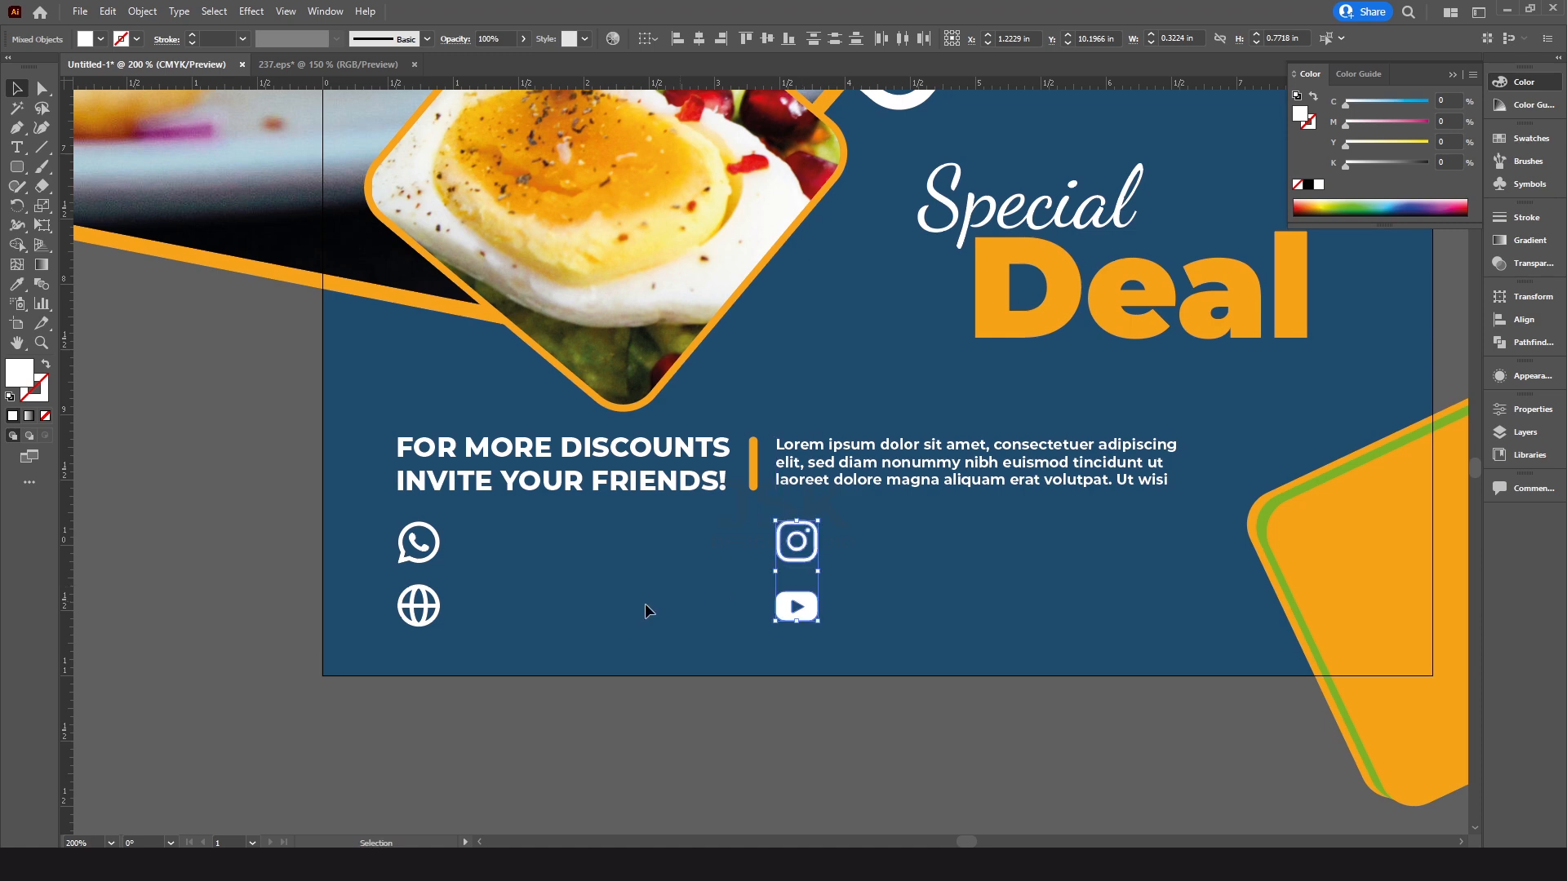
click(574, 602)
Duplicate the FOR MORE DISCOUNTS heading beside the WhatsApp icon and set the copy's font weight to Medium
drag(550, 557, 503, 621)
click(469, 536)
drag(517, 530, 596, 624)
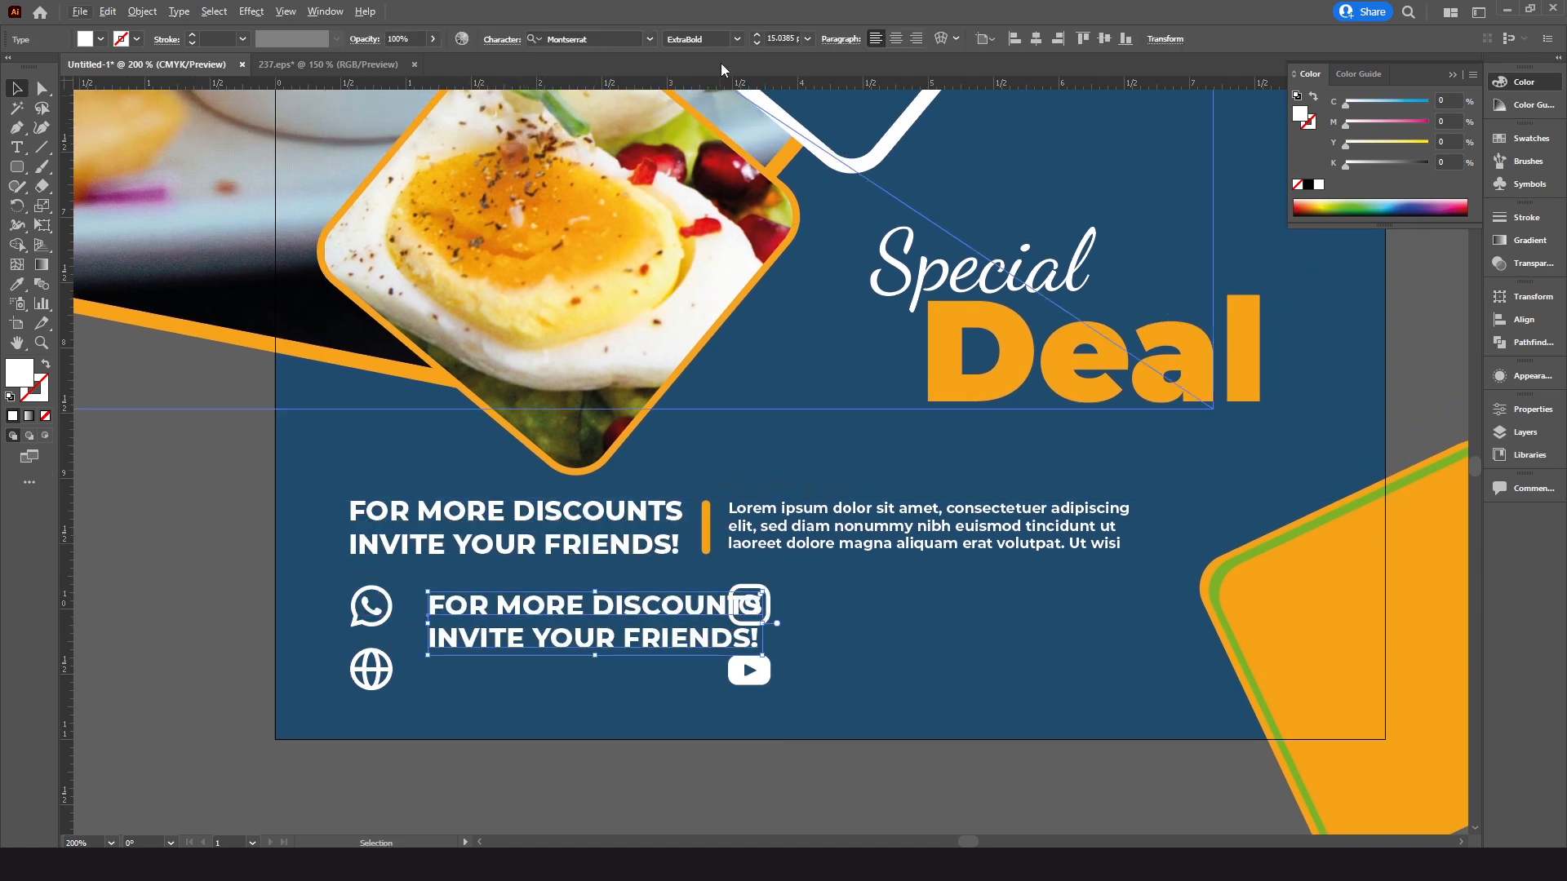
click(736, 39)
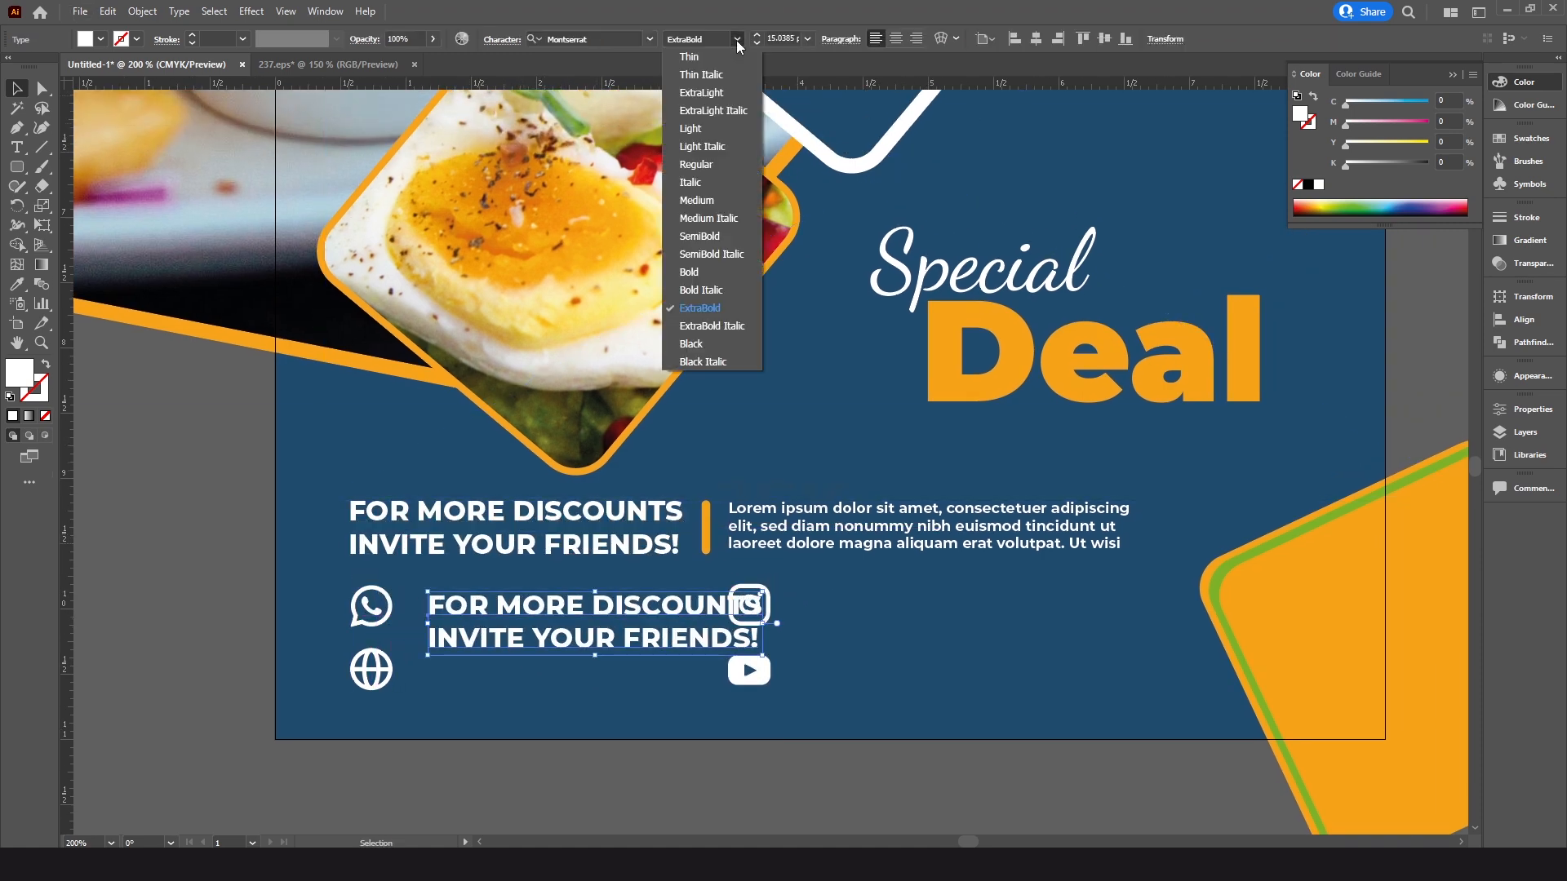
click(707, 200)
Replace the copied heading text beside the WhatsApp icon with the contact phone number
double_click(610, 600)
key(ctrl+a)
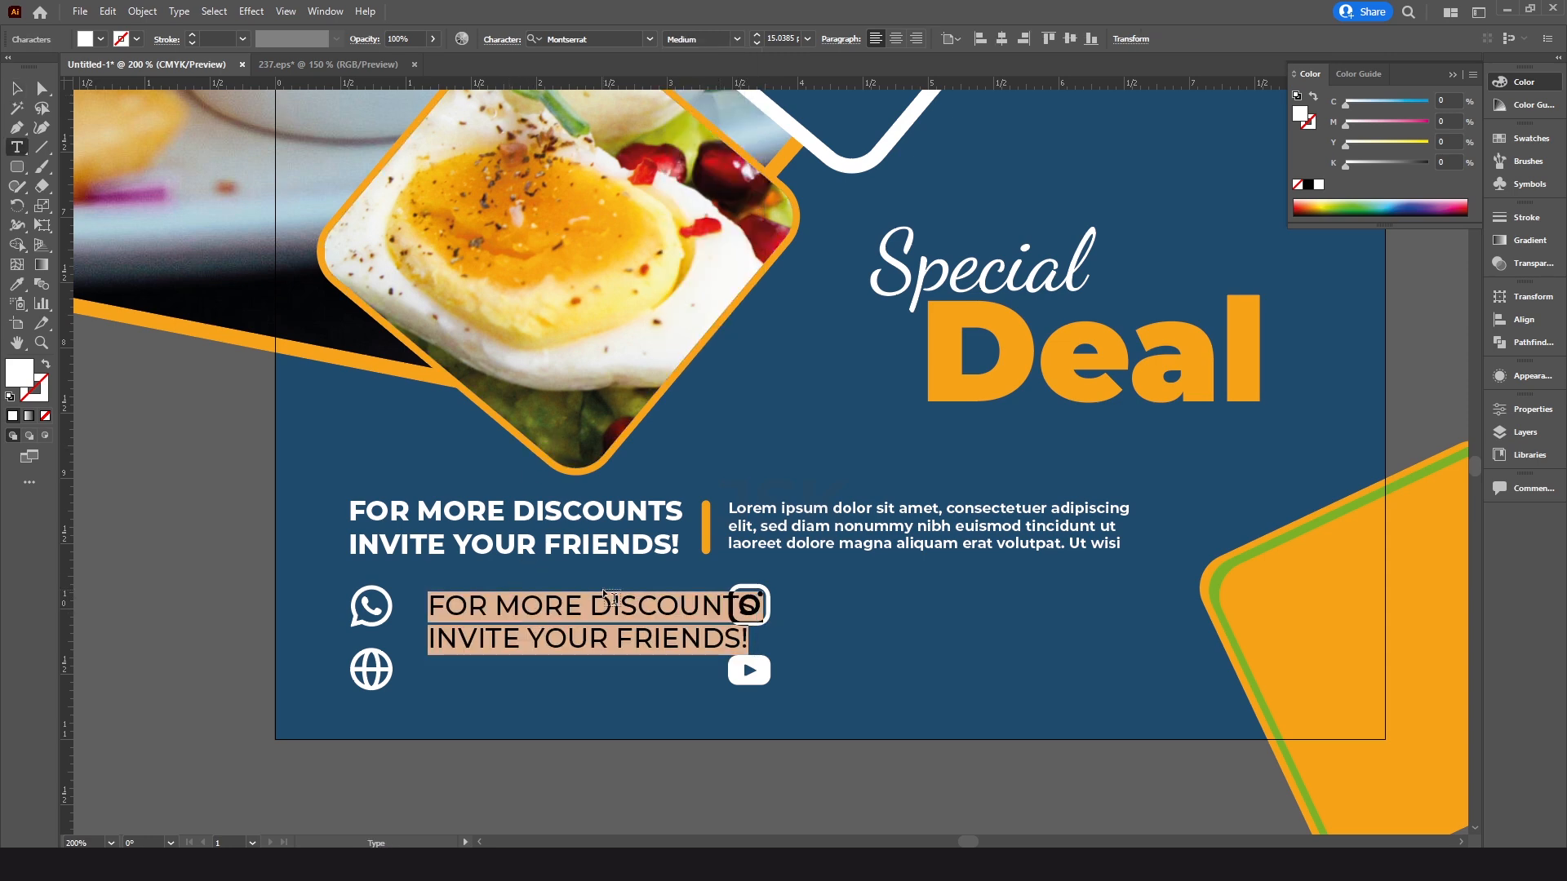
text(+92)
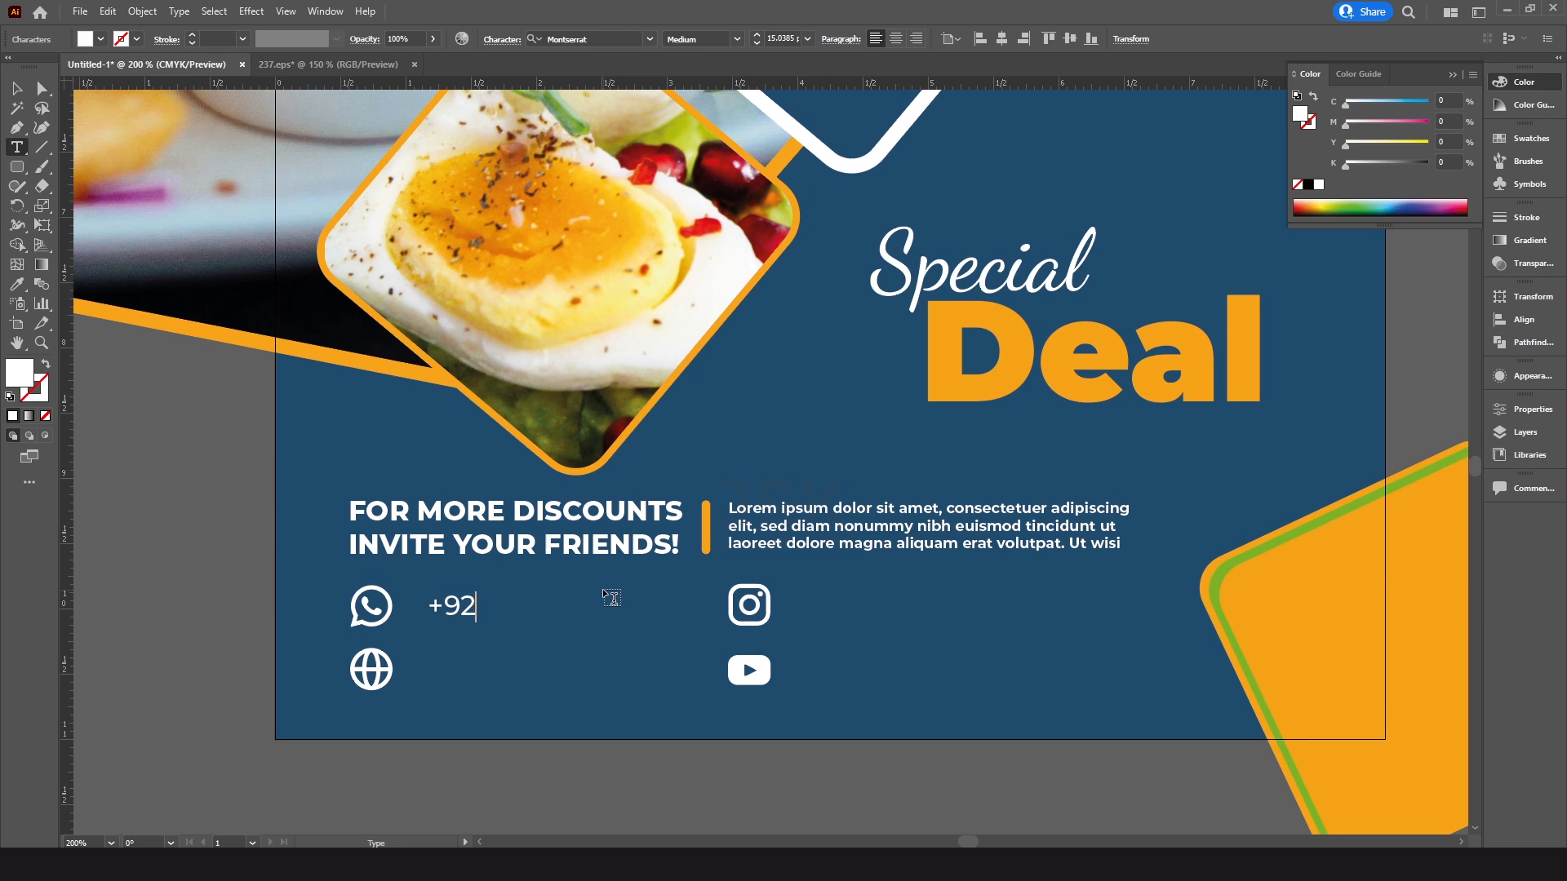
text( 1234 567)
key(Escape)
Set the phone number text to 16 pt and nudge it left, closer to the WhatsApp icon
click(757, 35)
key(Left)
key(Left)
click(499, 649)
Duplicate the phone number line down beside the globe icon and replace the copy's text with "Yourwebsite.com"
drag(528, 604, 516, 668)
double_click(516, 667)
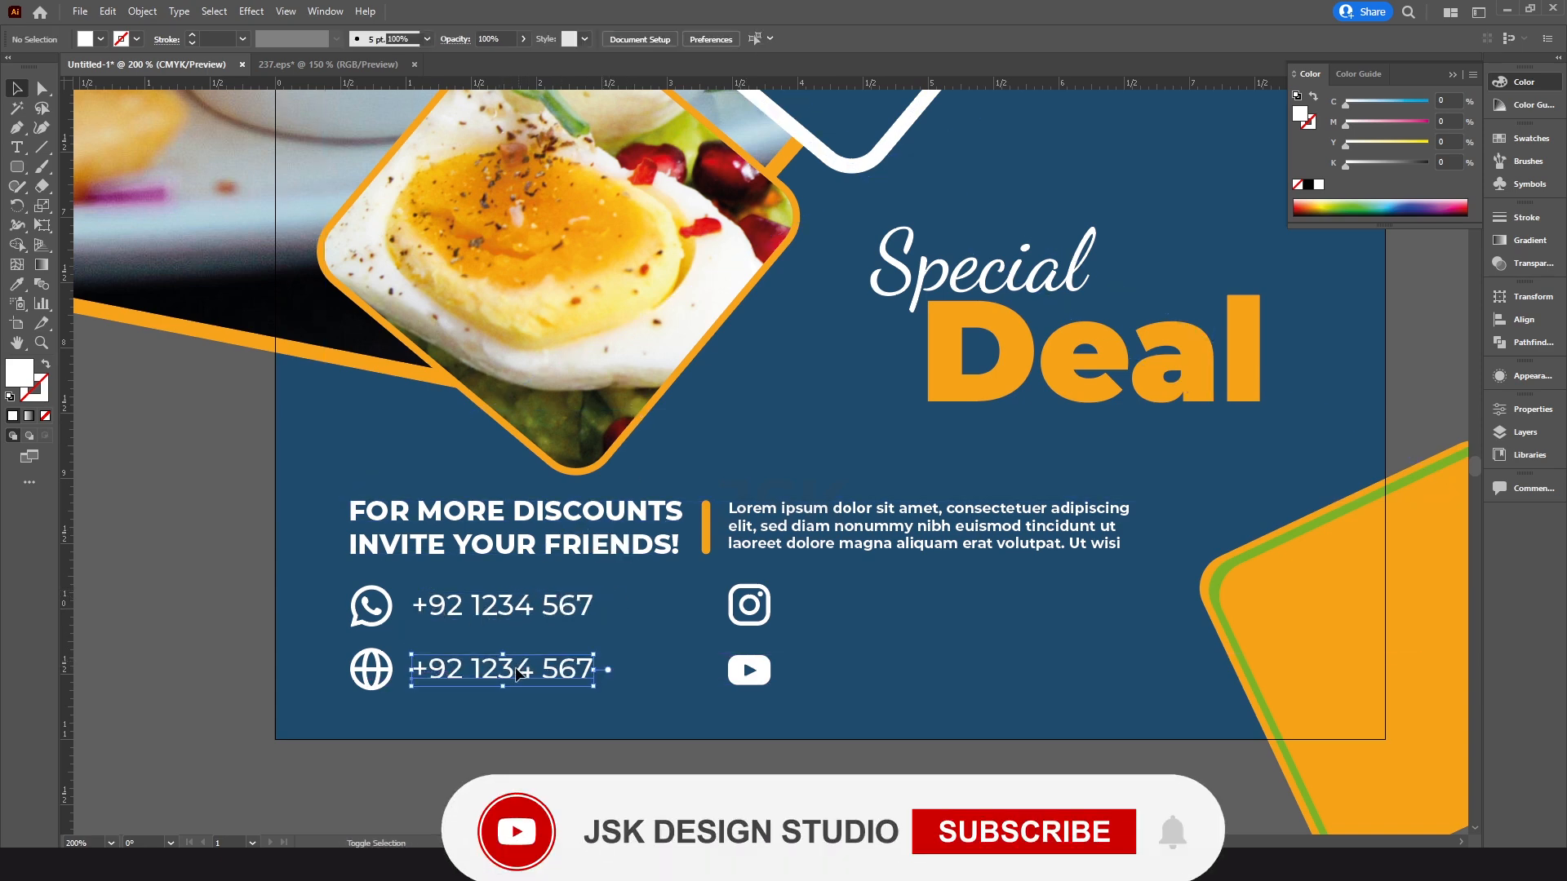
key(ctrl+a)
text(ourweb)
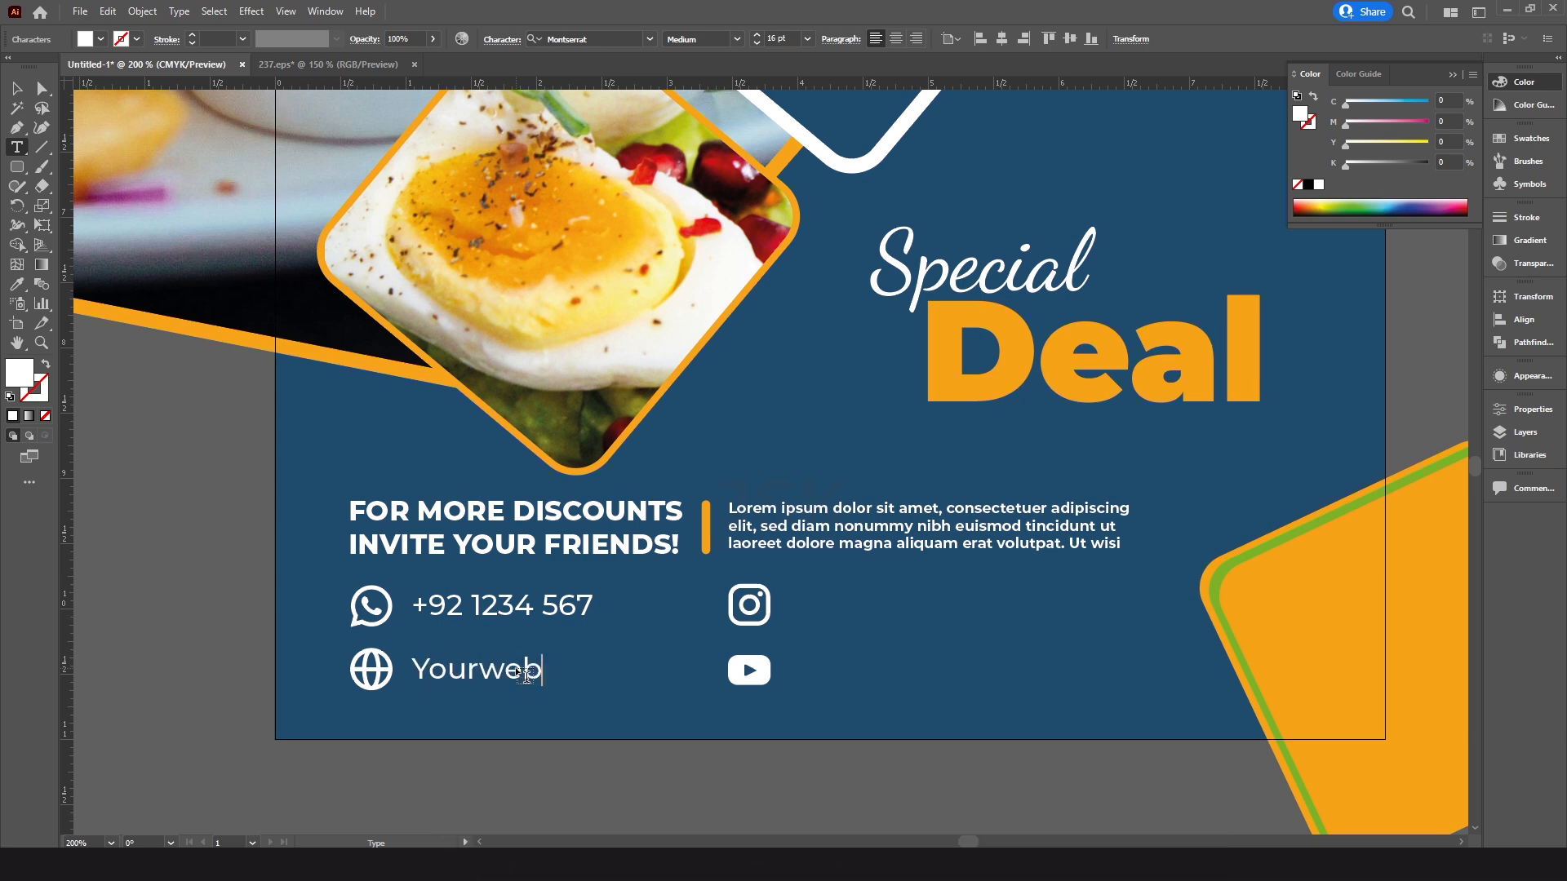
text(site.com)
key(Escape)
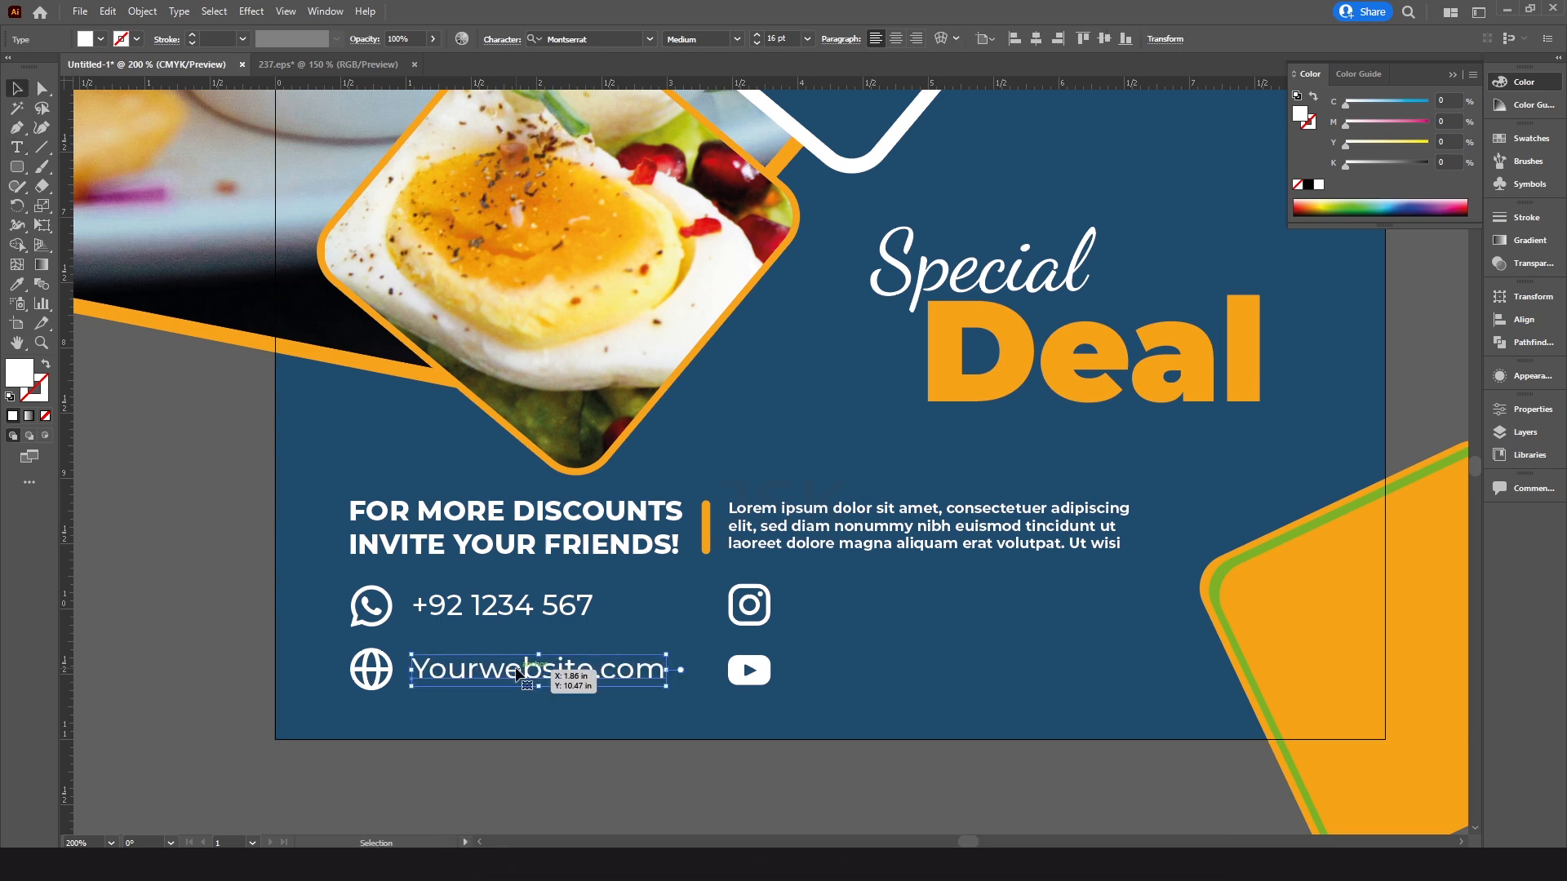
Duplicate the two contact lines horizontally so the copies sit beside the Instagram and YouTube icons
drag(497, 592, 423, 593)
drag(384, 728, 412, 600)
drag(412, 600, 790, 600)
click(724, 729)
drag(725, 730, 710, 754)
Replace the text beside the Instagram icon with "Yourinstagram"
double_click(766, 637)
key(ctrl+a)
text(Y)
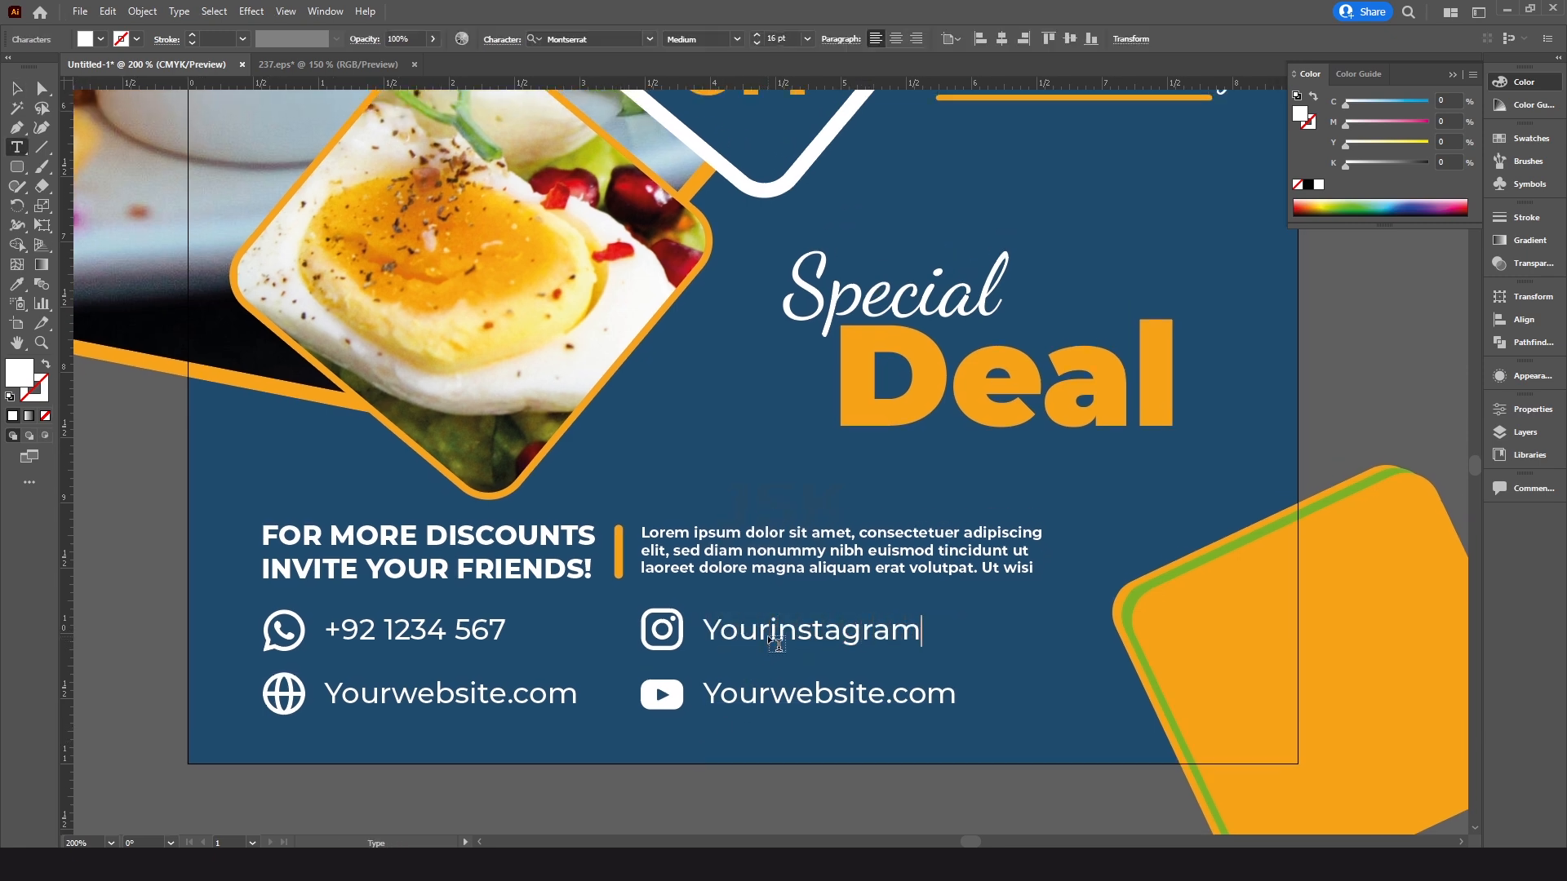
Replace the text beside the YouTube icon with "Youryoutube"
double_click(781, 701)
key(ctrl+a)
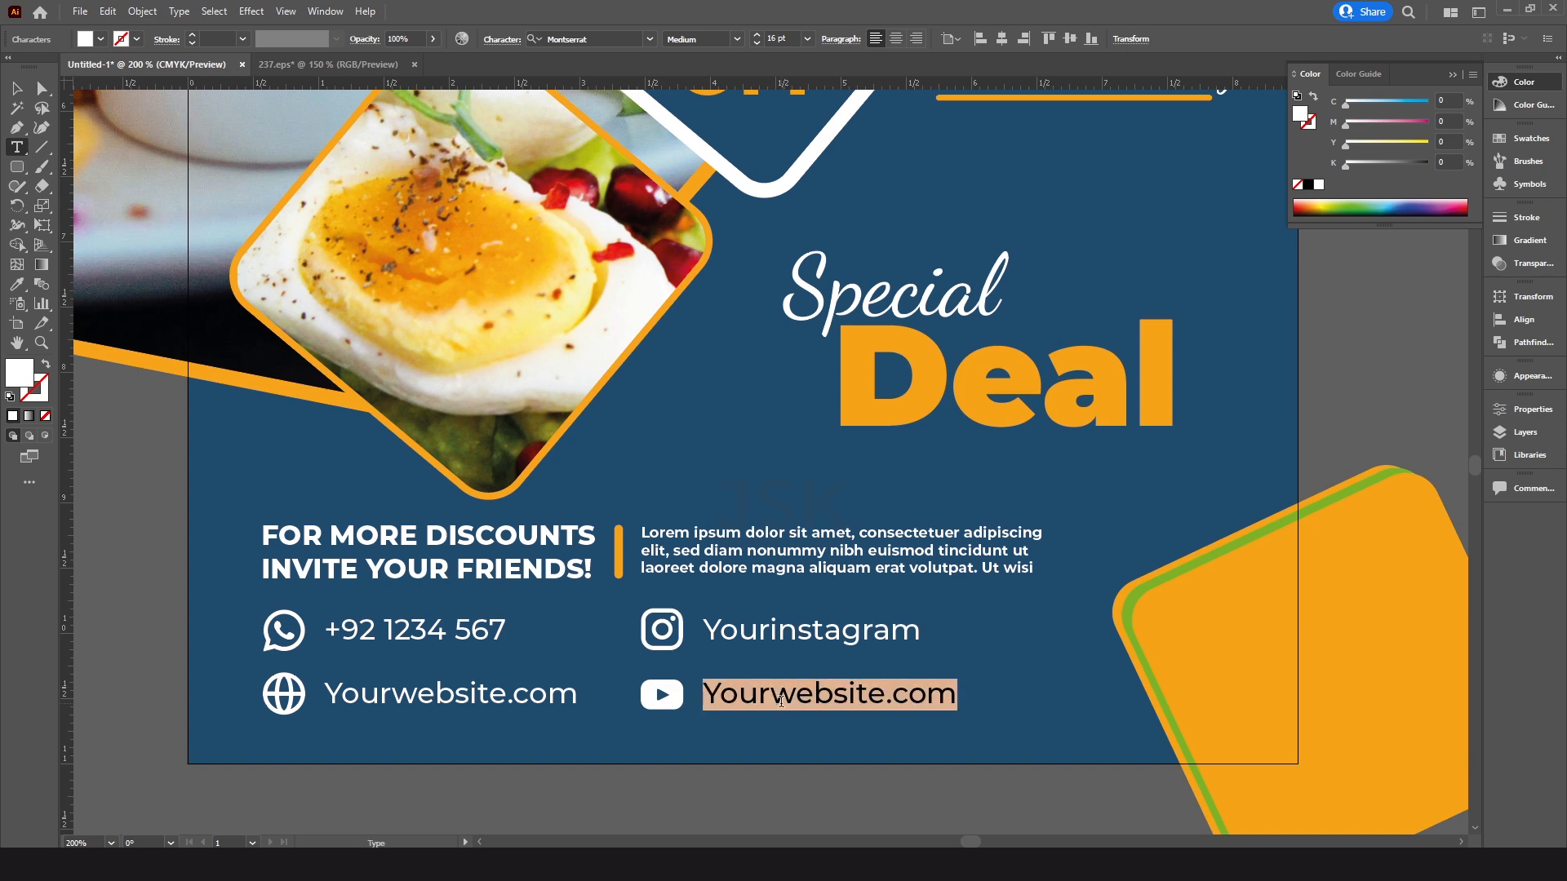
text(Your)
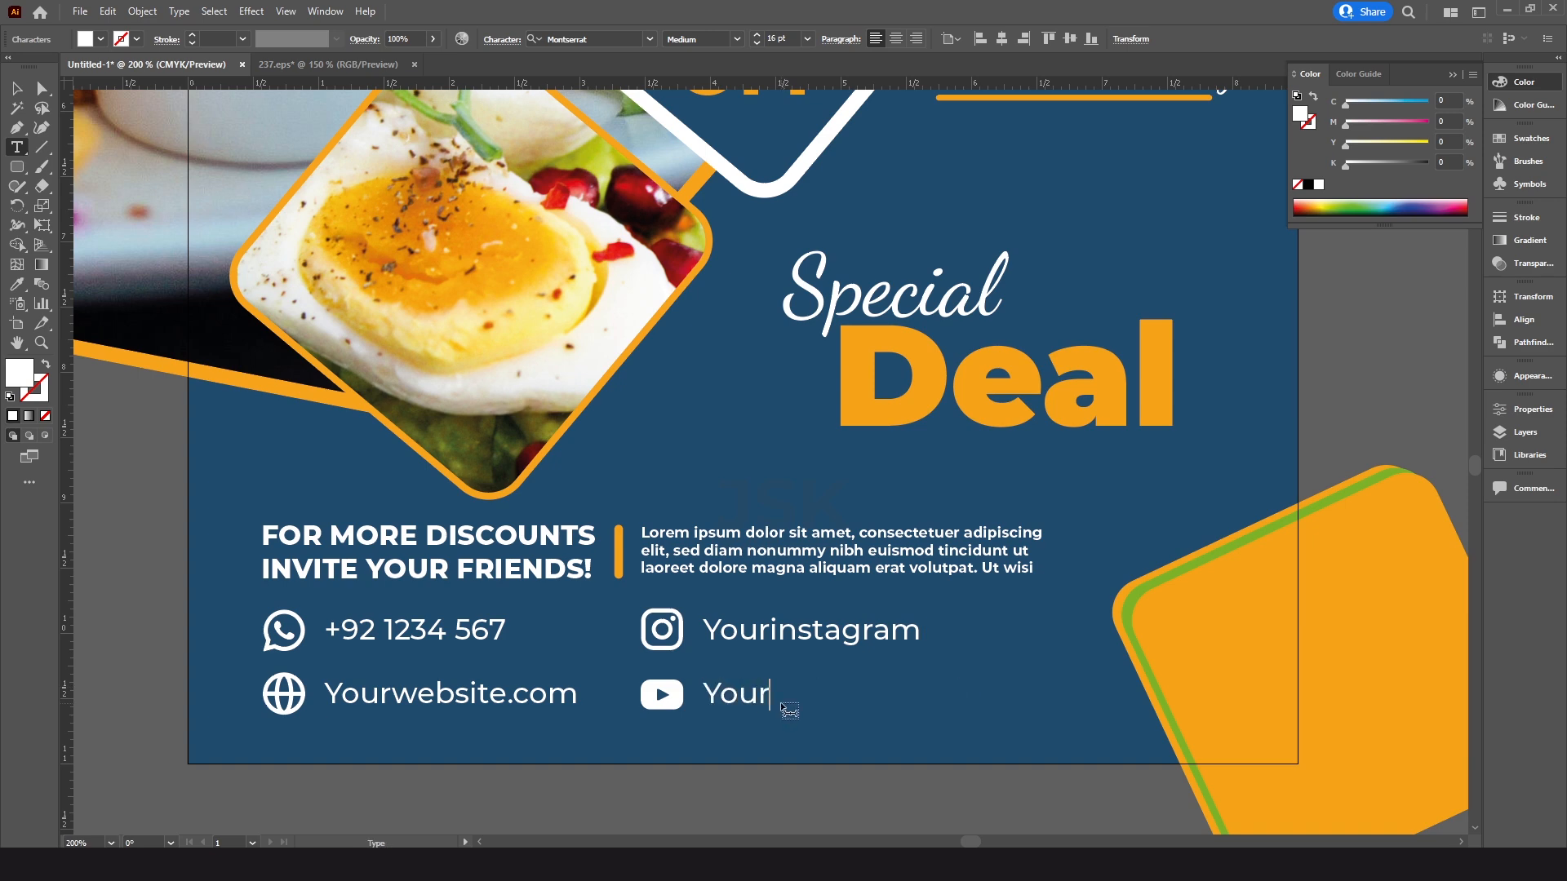
text(youtibe)
key(BackSpace)
key(BackSpace)
key(BackSpace)
text(ube)
key(Escape)
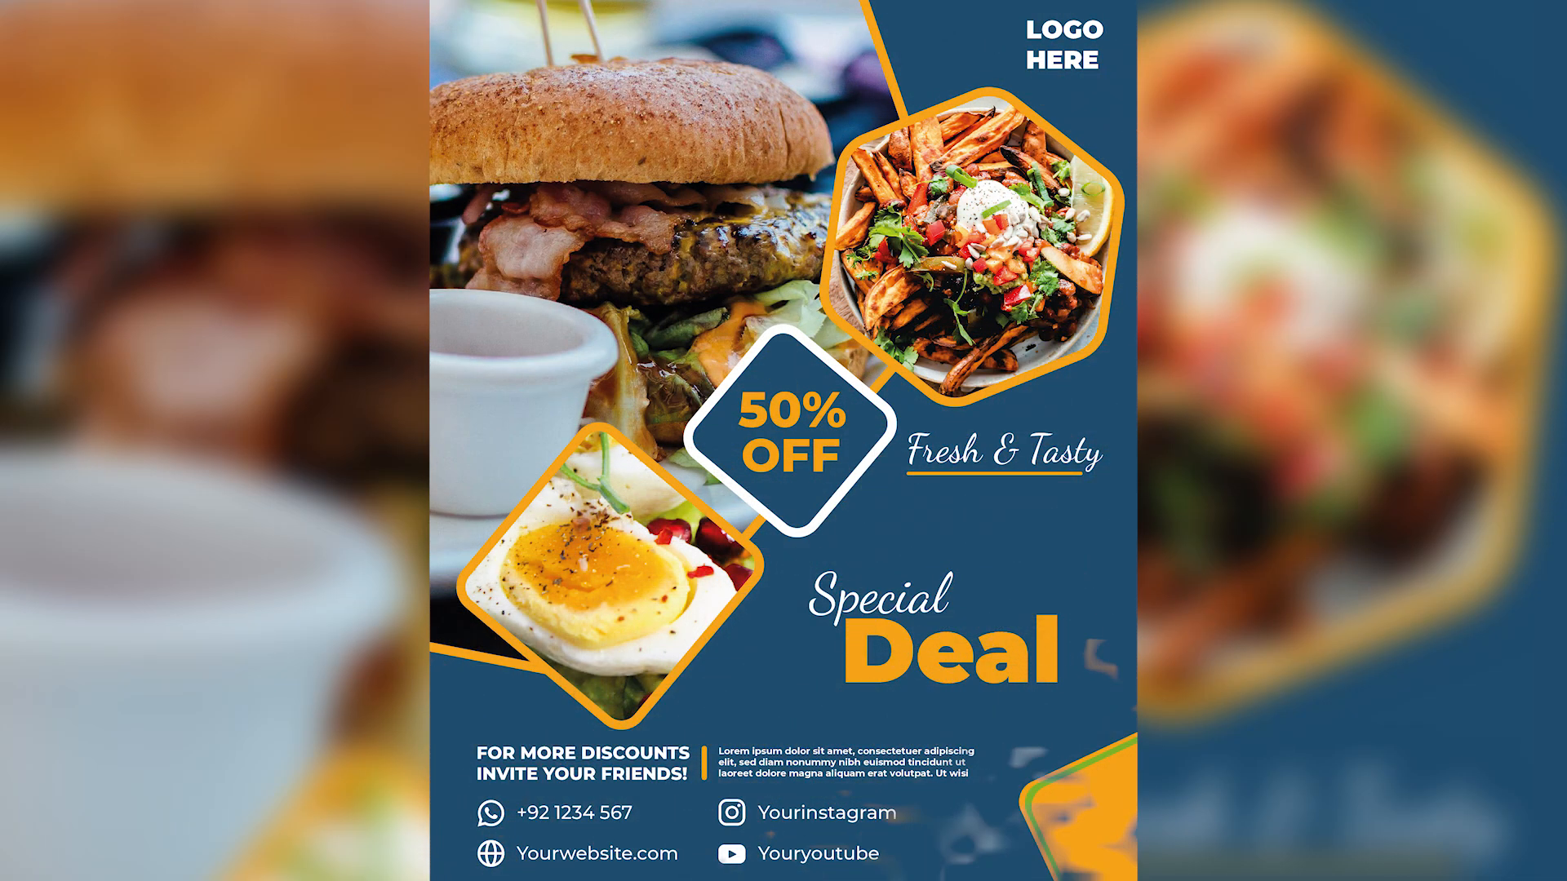